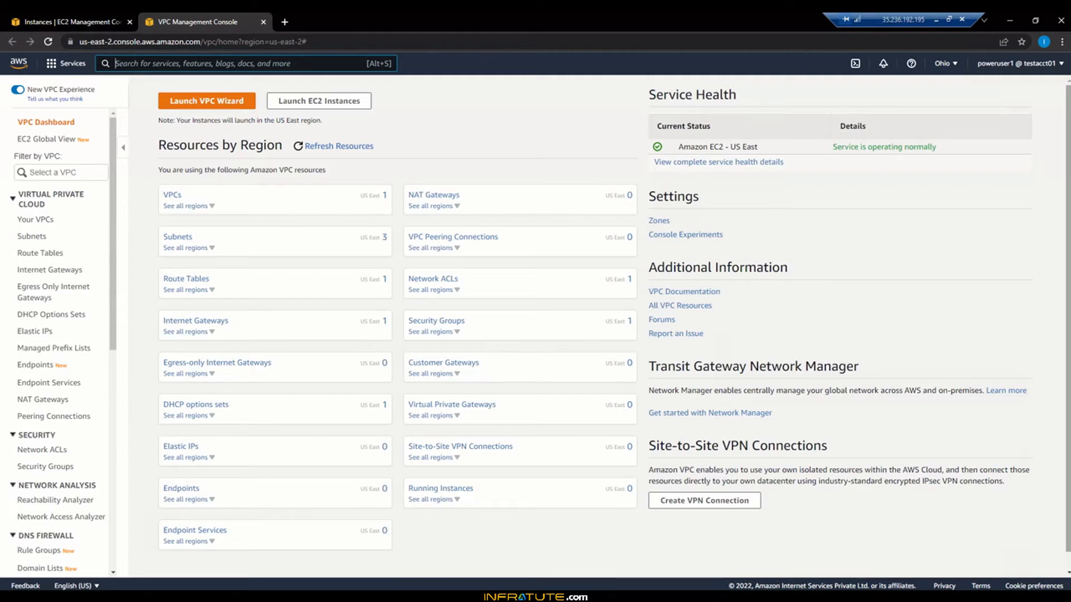
# Step: Start a Notepad list with '1. VPC', '2. Subnets' and '3. Route Tables'
pyautogui.press('super')
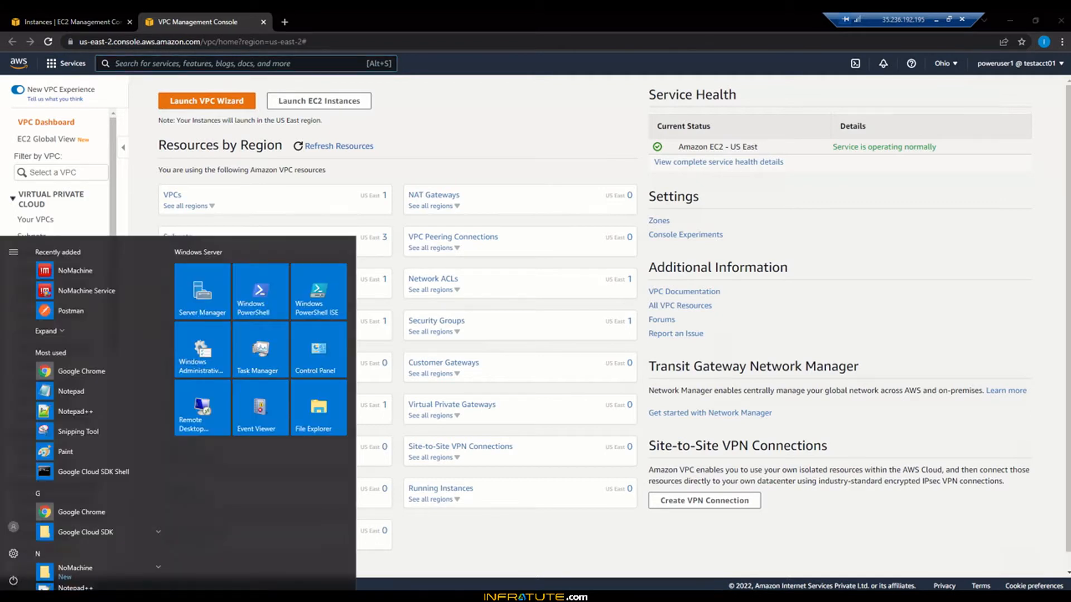
pyautogui.write('notepad')
pyautogui.press('Return')
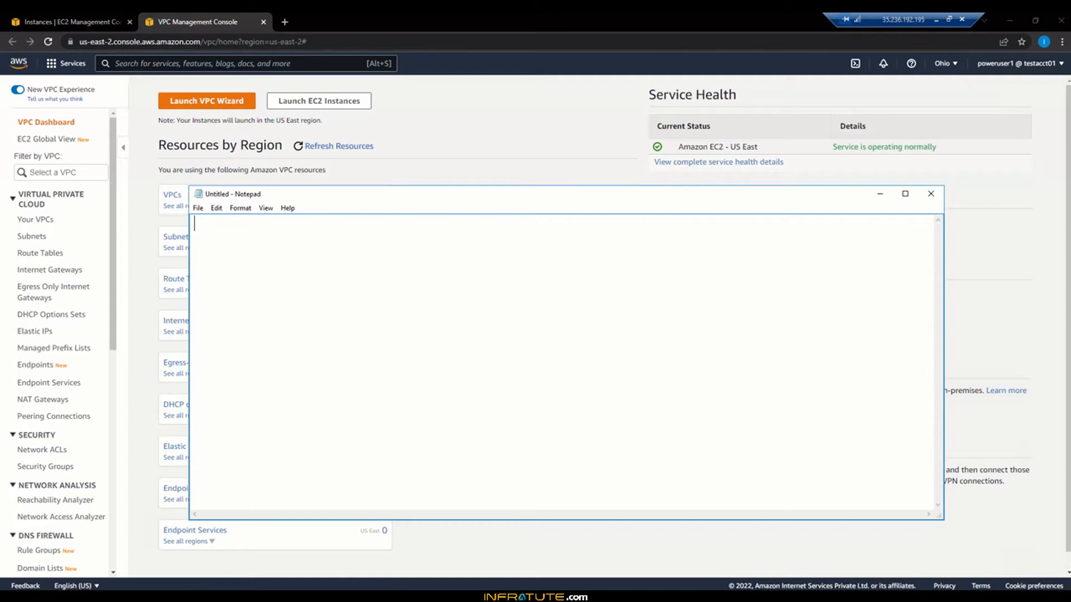
pyautogui.write('1. VPC')
pyautogui.press('Return')
pyautogui.write('2. Subnets')
pyautogui.press('Return')
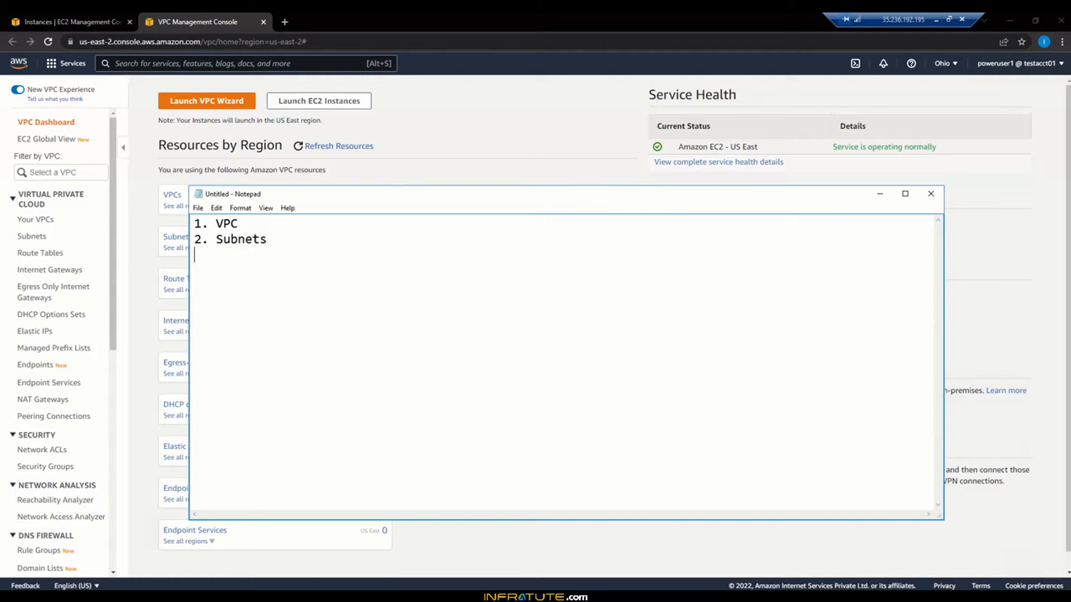
pyautogui.write('3. Route Tables')
pyautogui.press('Return')
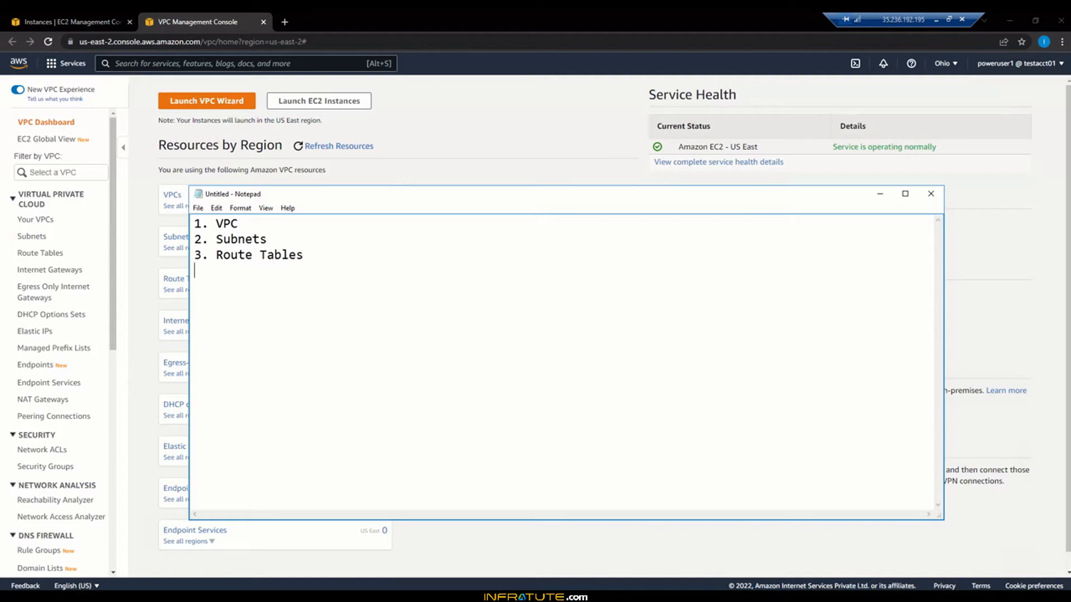
# Step: Add '4. Internet Gateways', '5. NACL' and '6. Security Groups', then minimize Notepad
pyautogui.write('Internet Gateways')
pyautogui.press('Home')
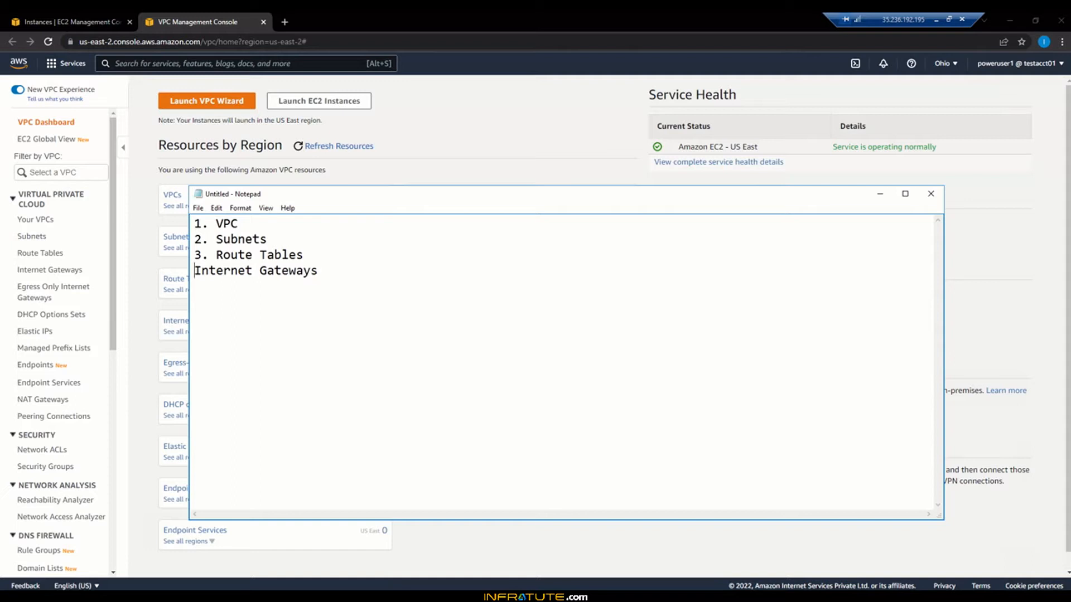
pyautogui.write('4.')
pyautogui.press('End')
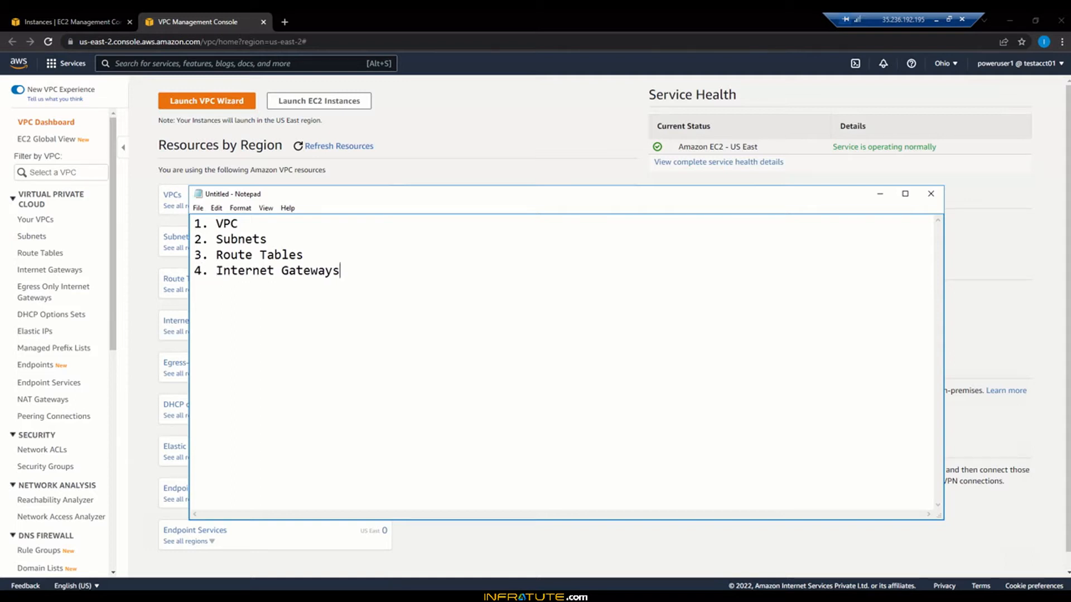
pyautogui.press('Return')
pyautogui.write('4')
pyautogui.press('BackSpace')
pyautogui.write('5. NACL')
pyautogui.press('Return')
pyautogui.write('6. security')
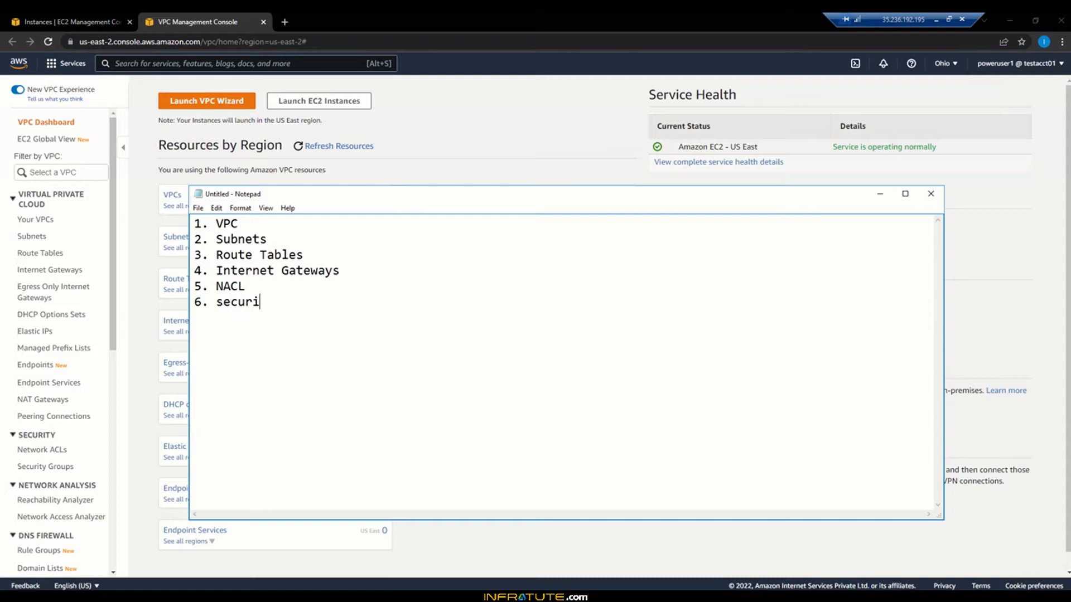
pyautogui.press('Right')
pyautogui.press('Right')
pyautogui.press('Right')
pyautogui.press('Right')
pyautogui.press('BackSpace')
pyautogui.write('S')
pyautogui.write('Groups')
pyautogui.click(880, 194)
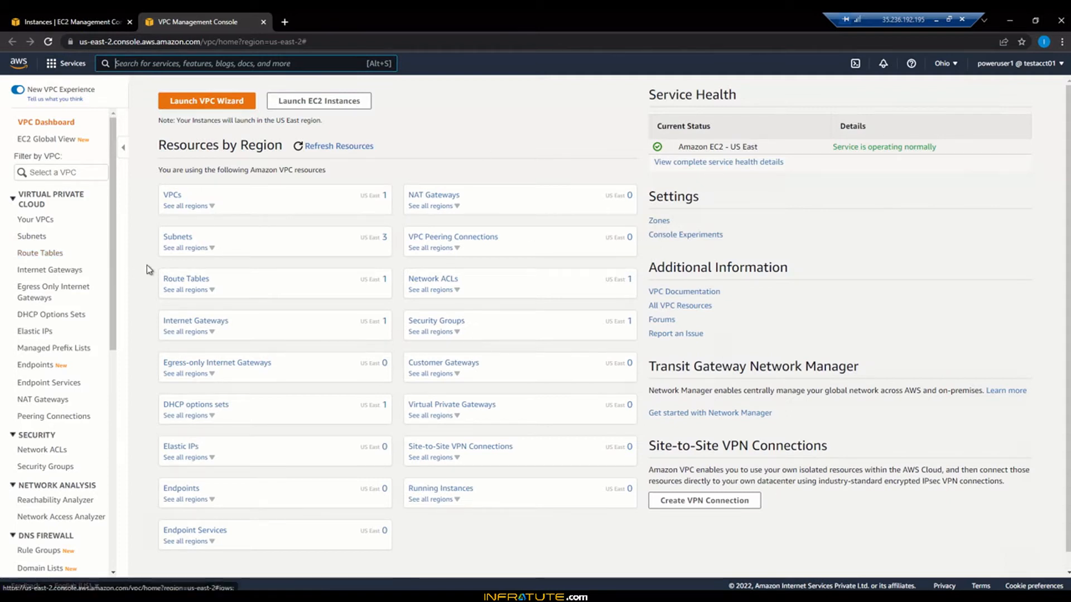
# Step: Open EC2 Global View from the EC2 Instances sidebar in a separate browser tab
pyautogui.scroll(-1, 148, 270)
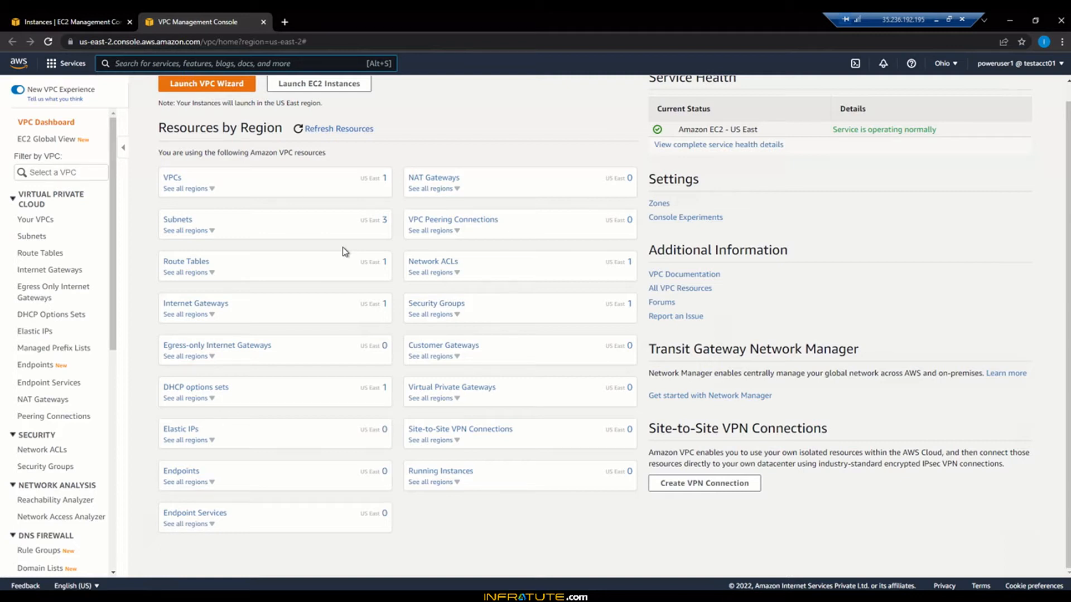
pyautogui.click(56, 18)
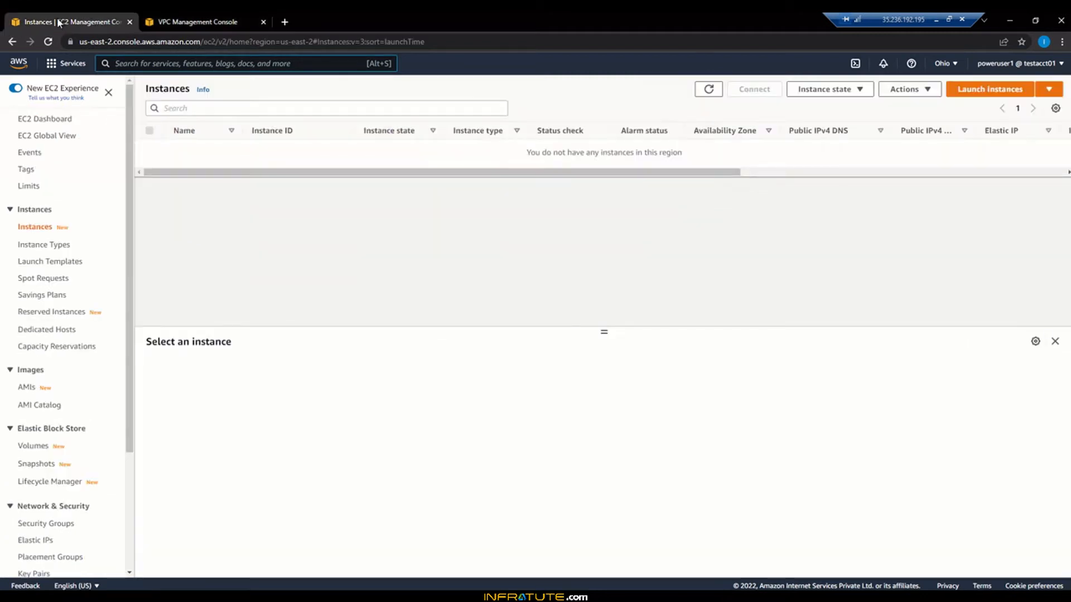
pyautogui.rightClick(68, 137)
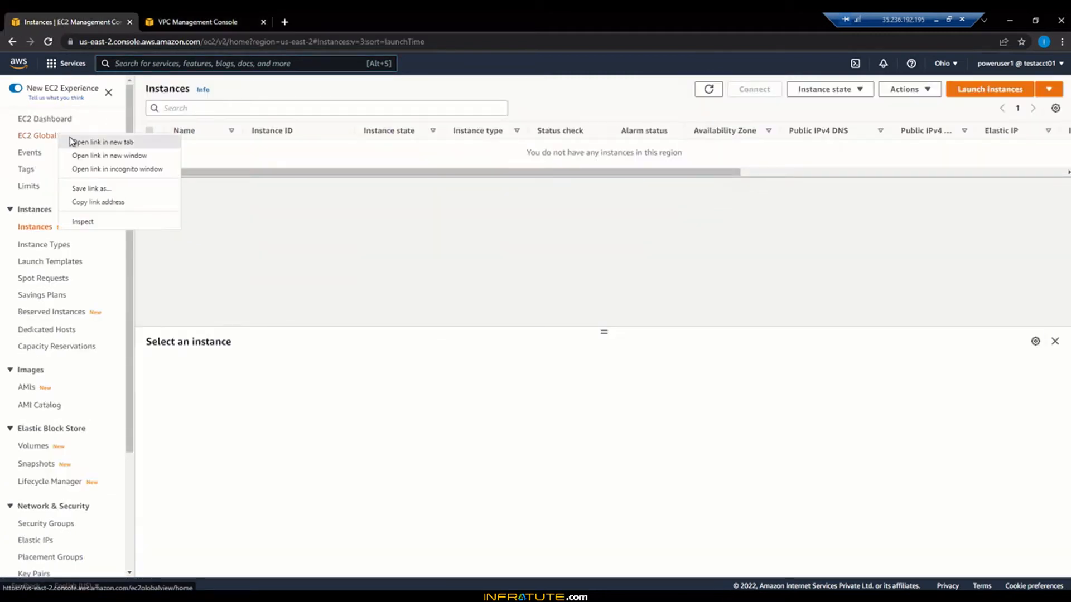
pyautogui.click(71, 142)
pyautogui.click(346, 19)
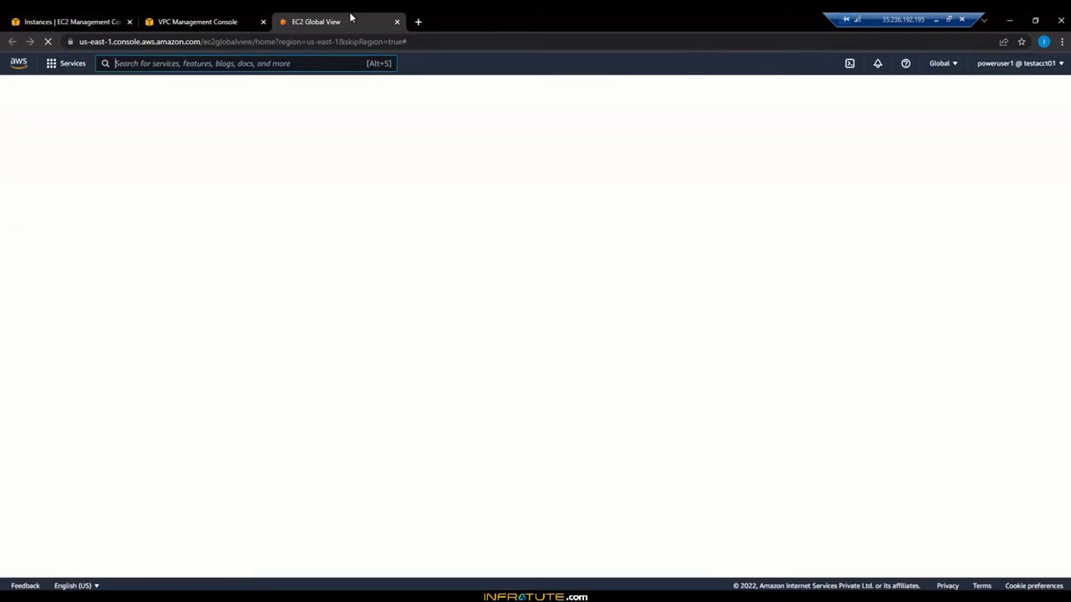
pyautogui.click(59, 20)
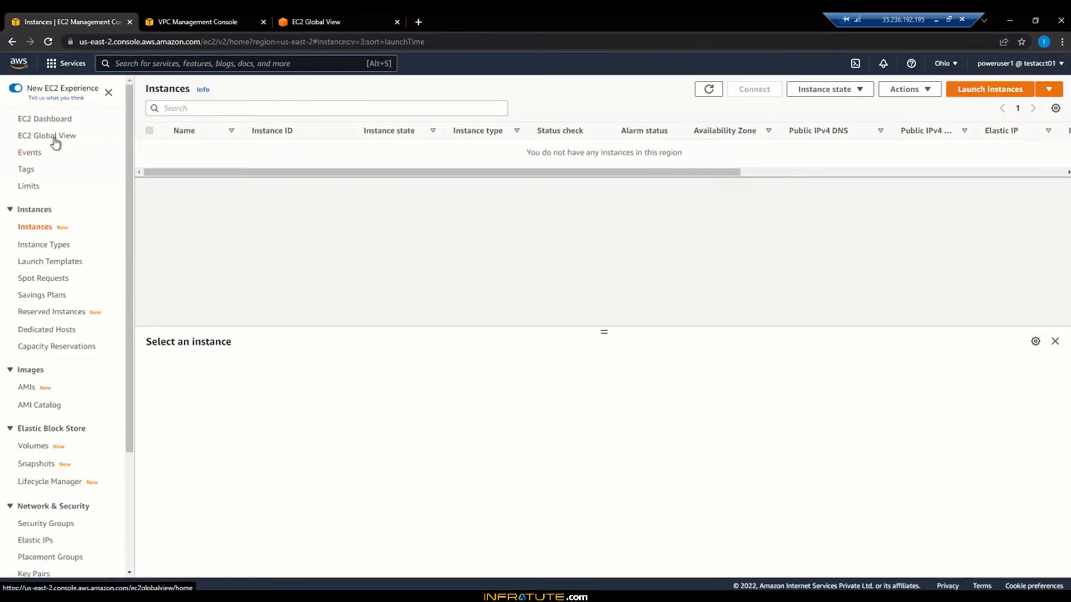
pyautogui.click(338, 20)
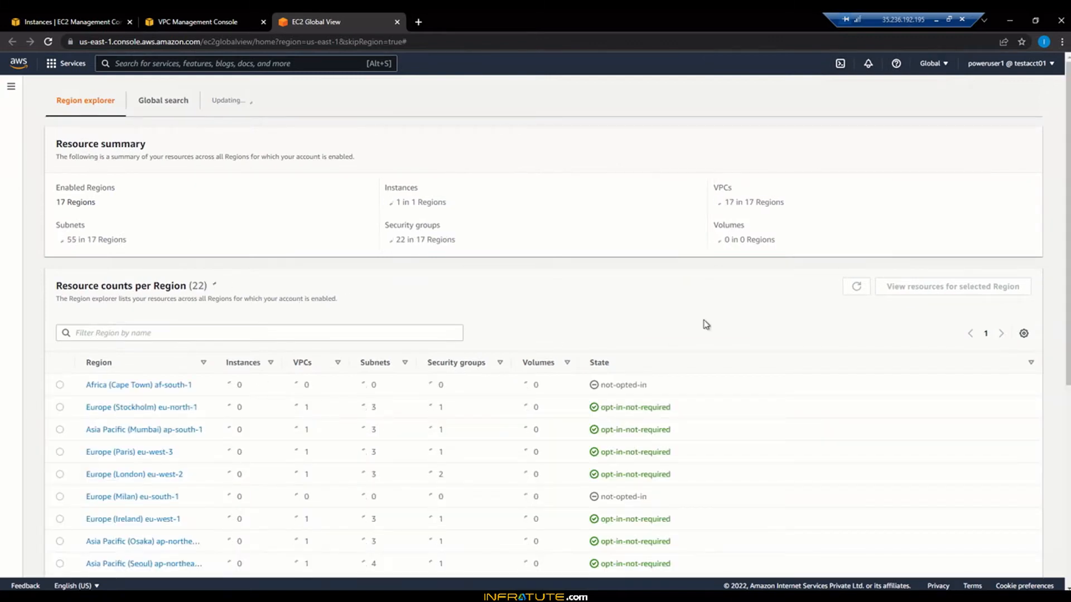
# Step: Review the Resource counts per Region table, then return to the VPC dashboard tab
pyautogui.scroll(-2, 705, 324)
pyautogui.scroll(-2, 706, 323)
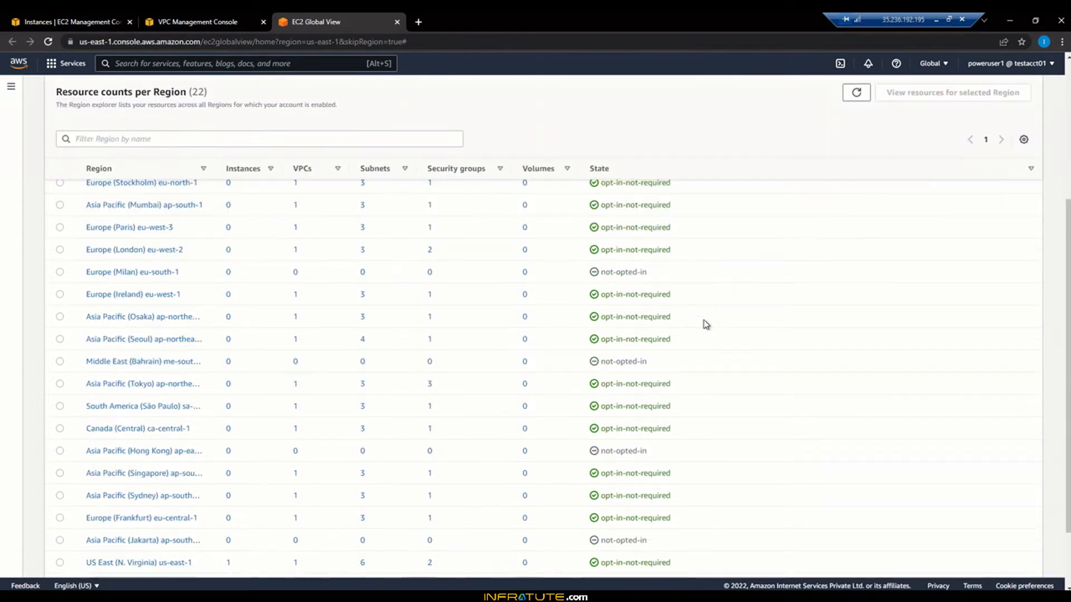
pyautogui.scroll(2, 705, 323)
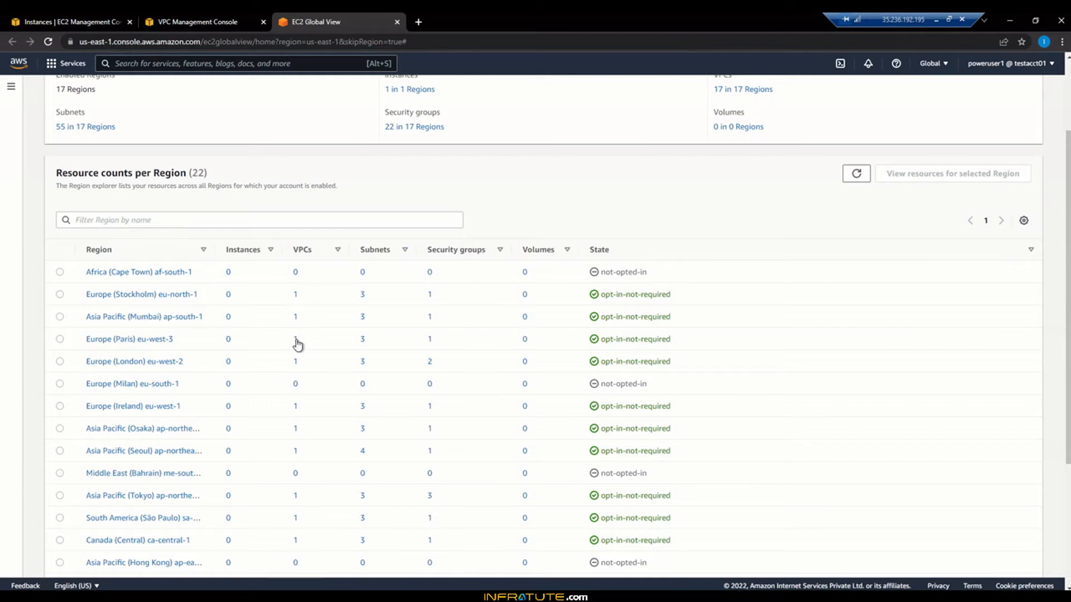
pyautogui.scroll(-1, 329, 402)
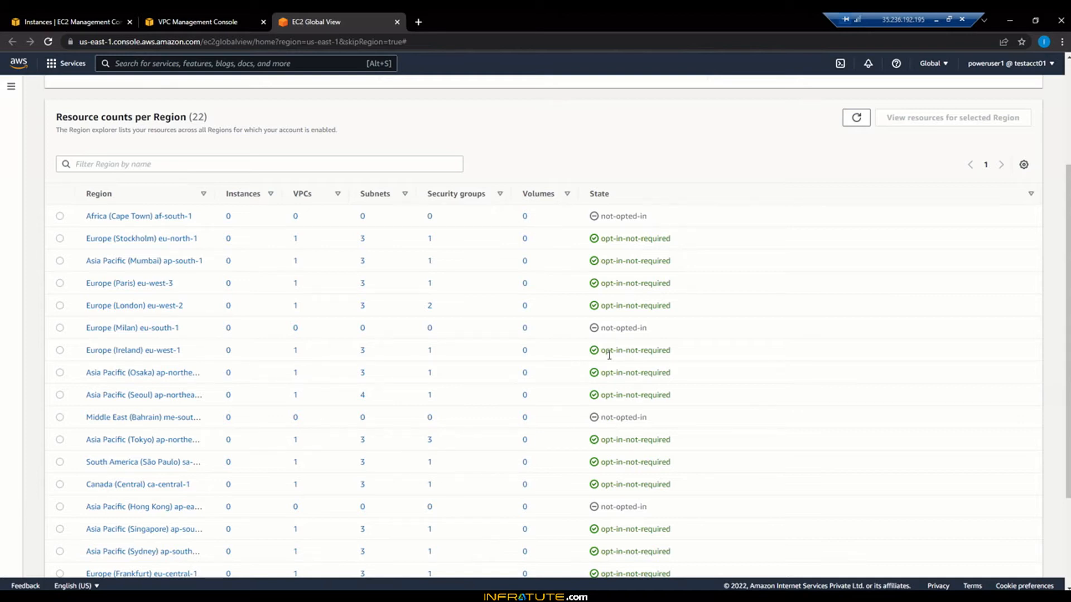
pyautogui.scroll(-3, 488, 411)
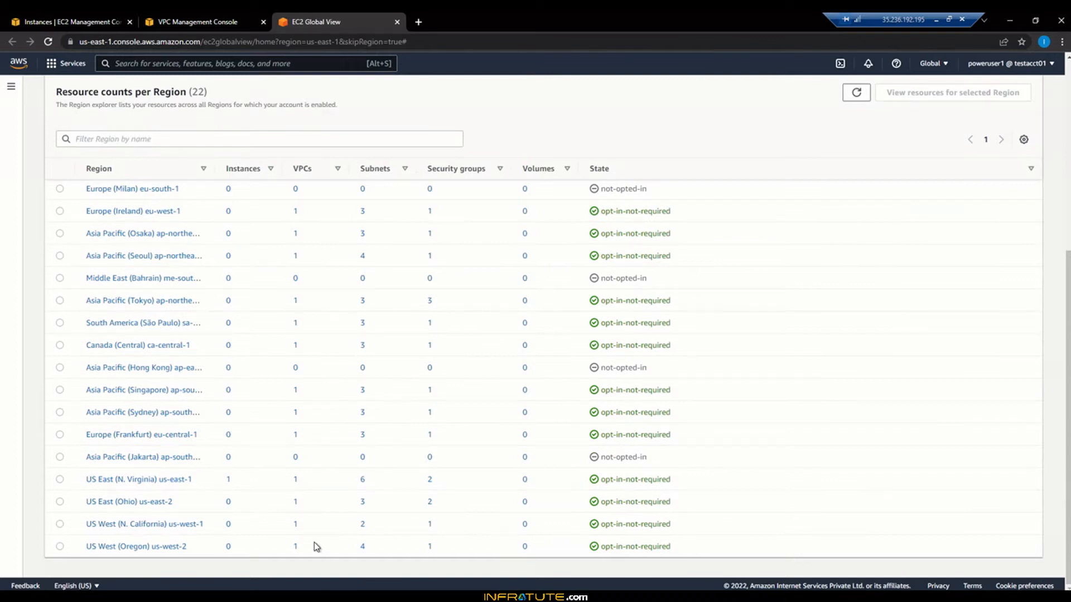
pyautogui.scroll(4, 313, 542)
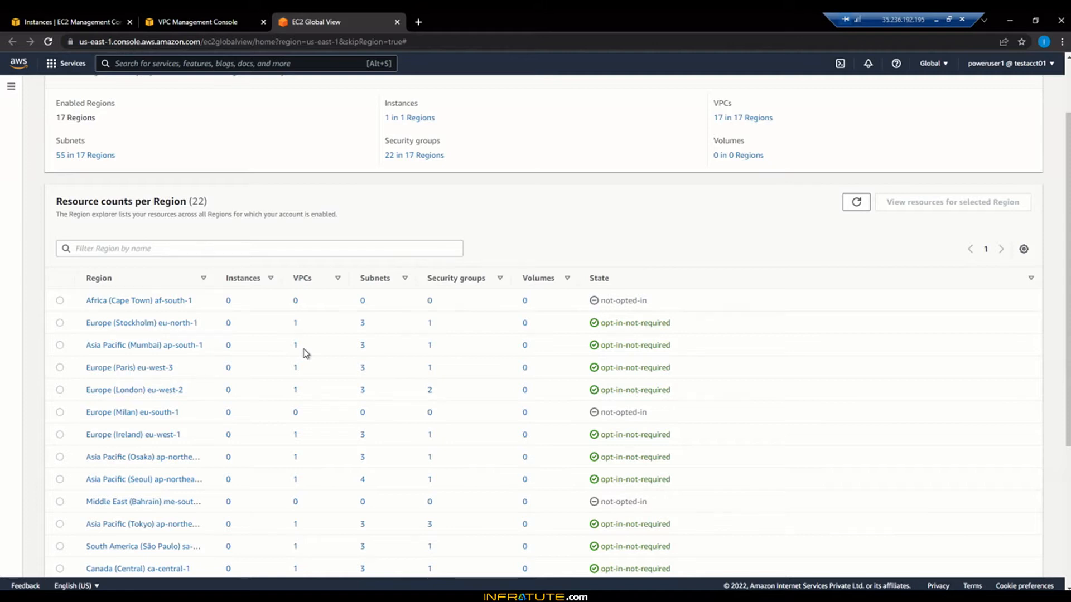
pyautogui.scroll(2, 305, 353)
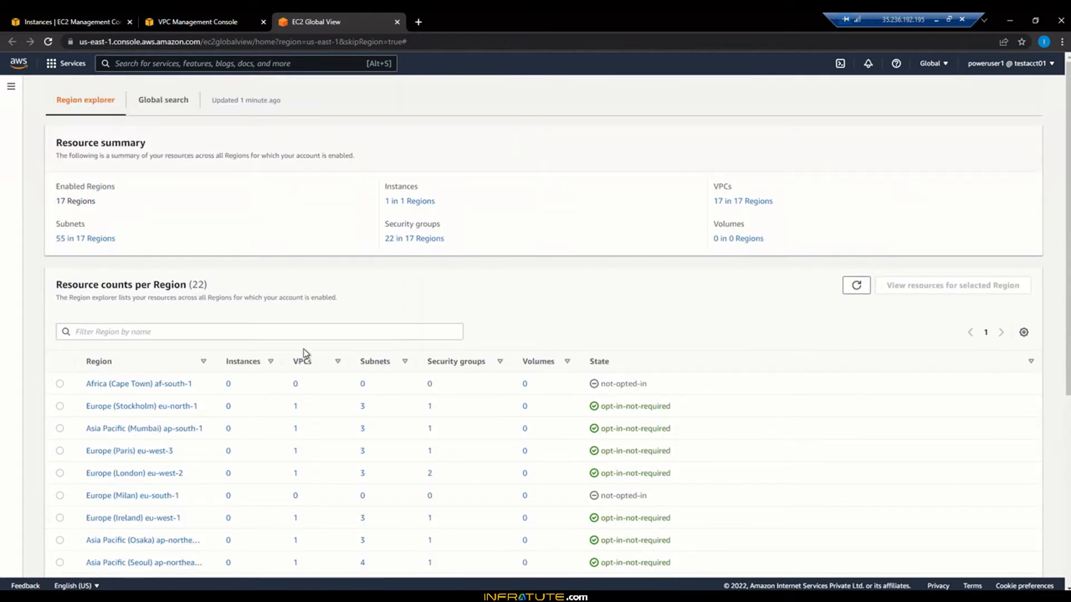
pyautogui.click(231, 18)
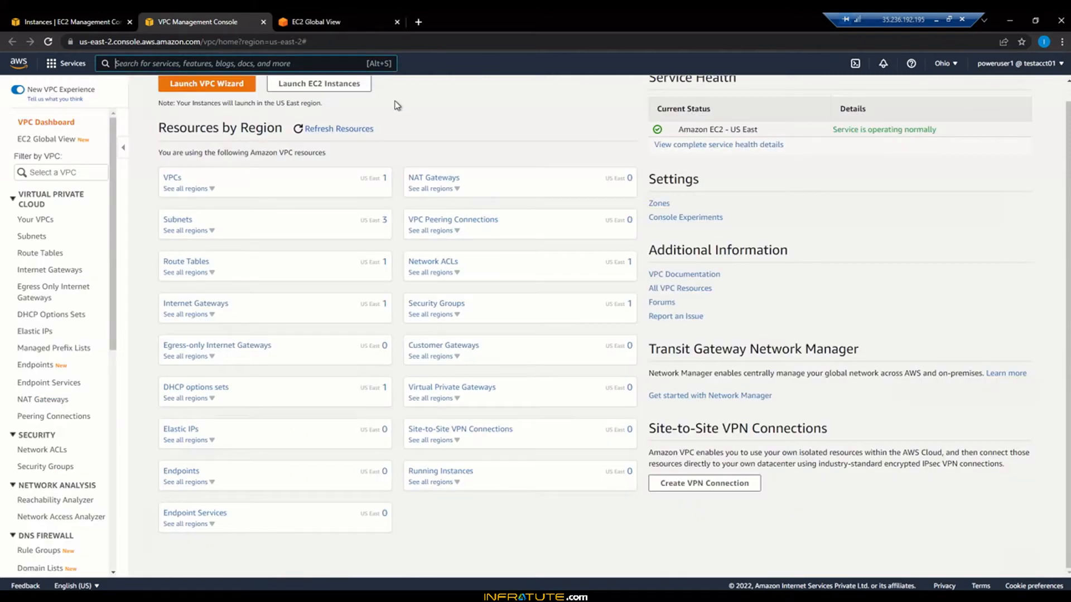
# Step: Close the EC2 Global View tab so the Ohio VPC Dashboard stays in view
pyautogui.click(329, 22)
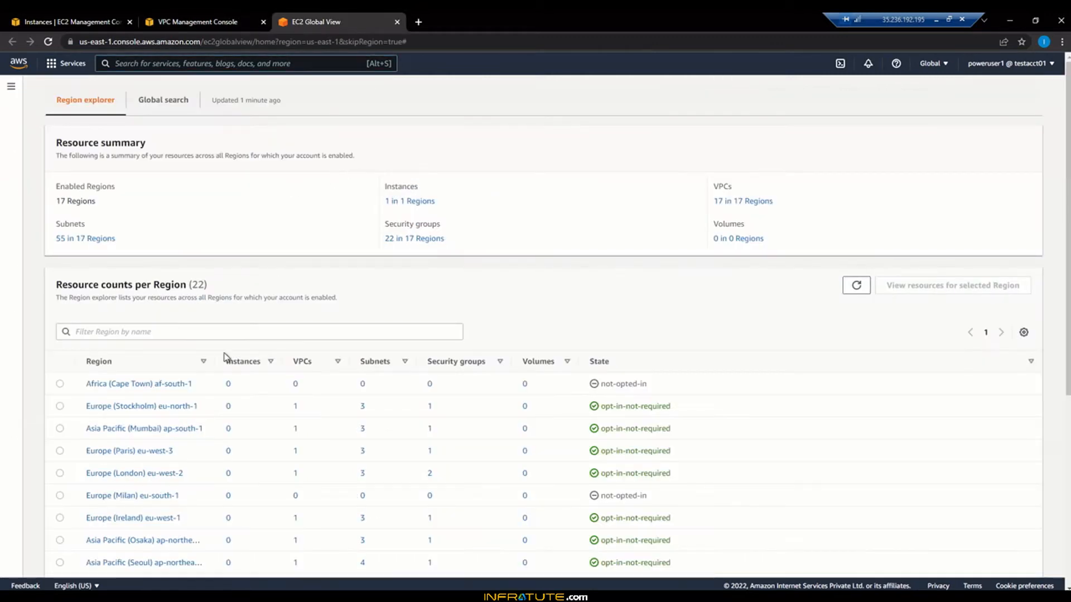
pyautogui.click(211, 18)
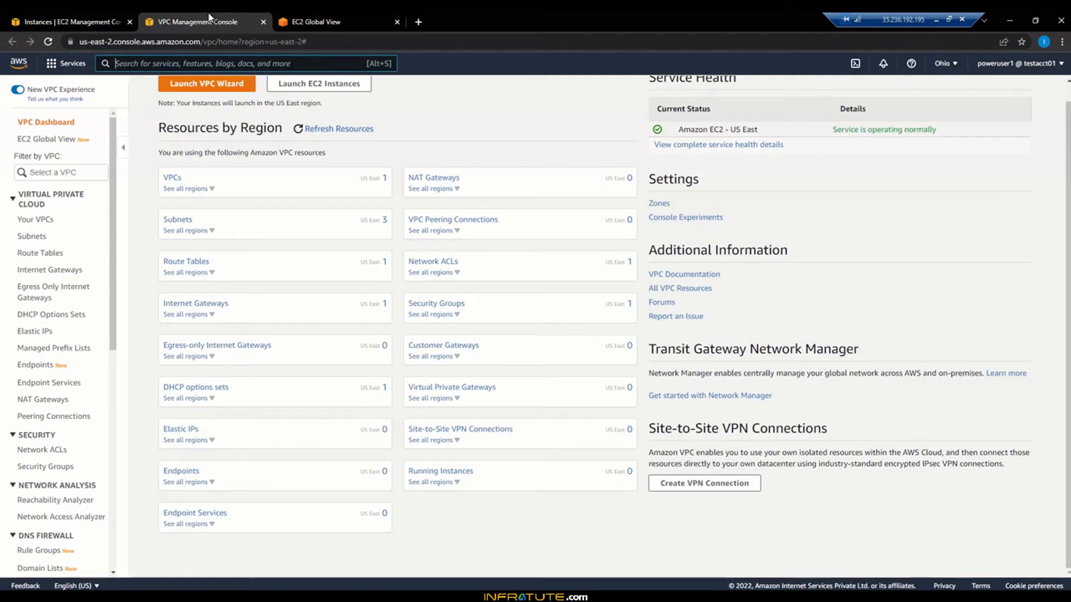
pyautogui.click(396, 22)
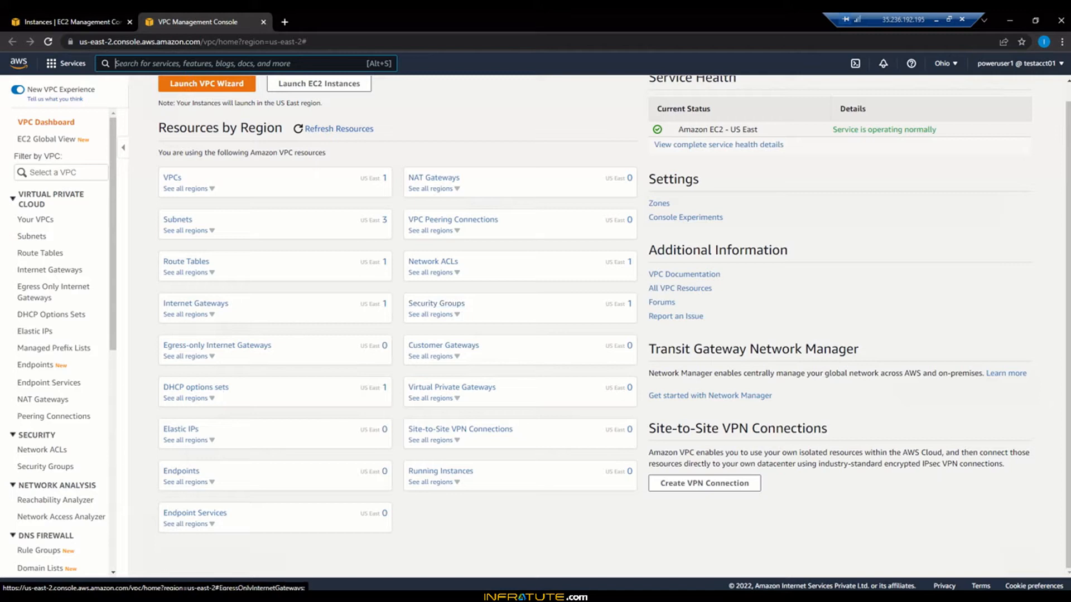
# Step: Check the Notepad checklist, then open the Your VPCs list showing DefaultVPC
pyautogui.click(241, 594)
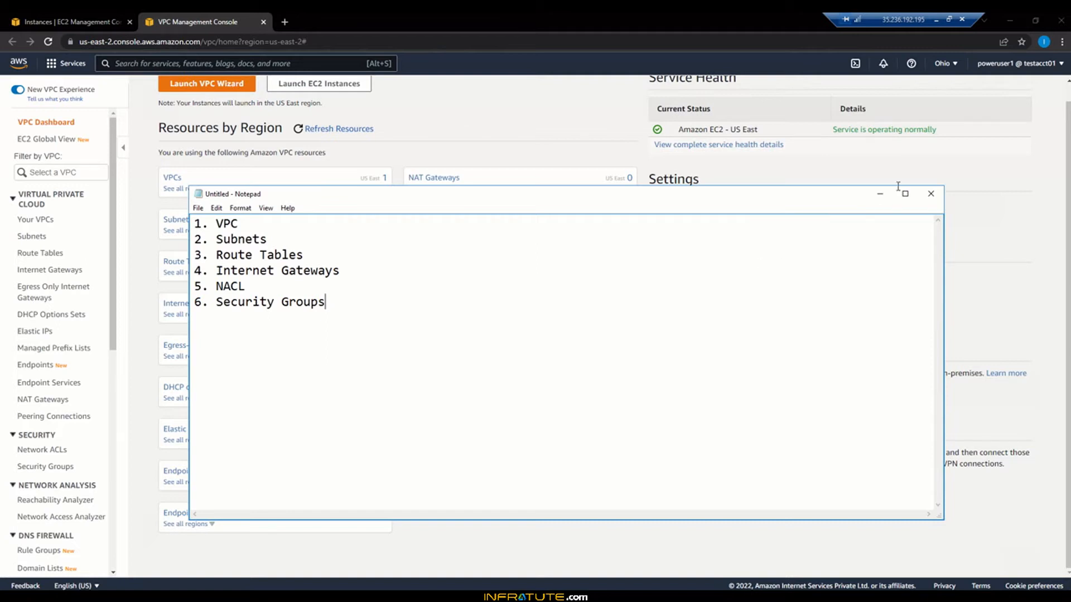
pyautogui.click(879, 196)
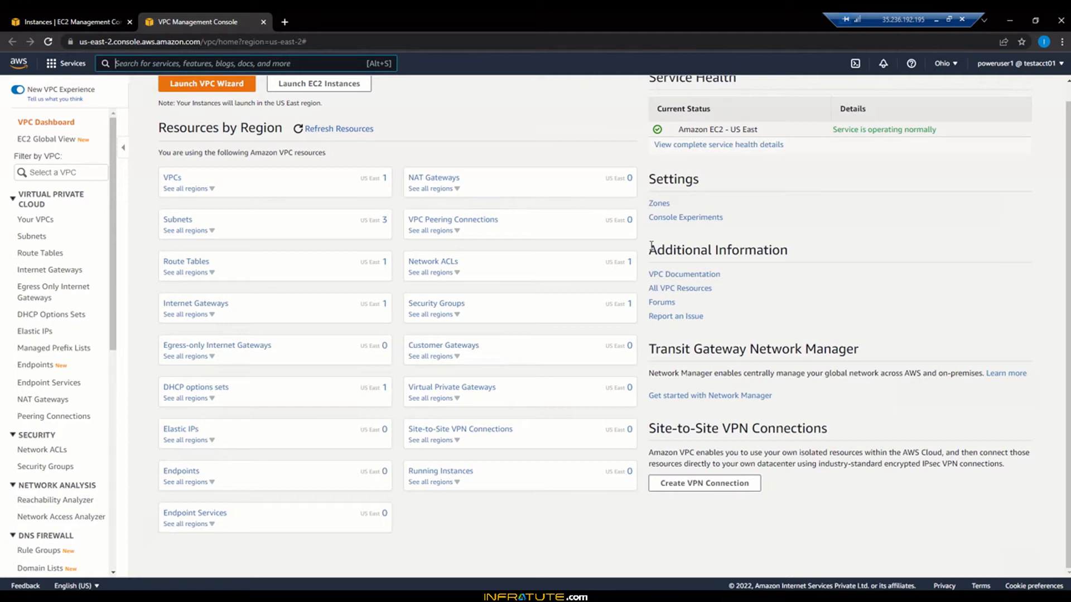
pyautogui.click(37, 223)
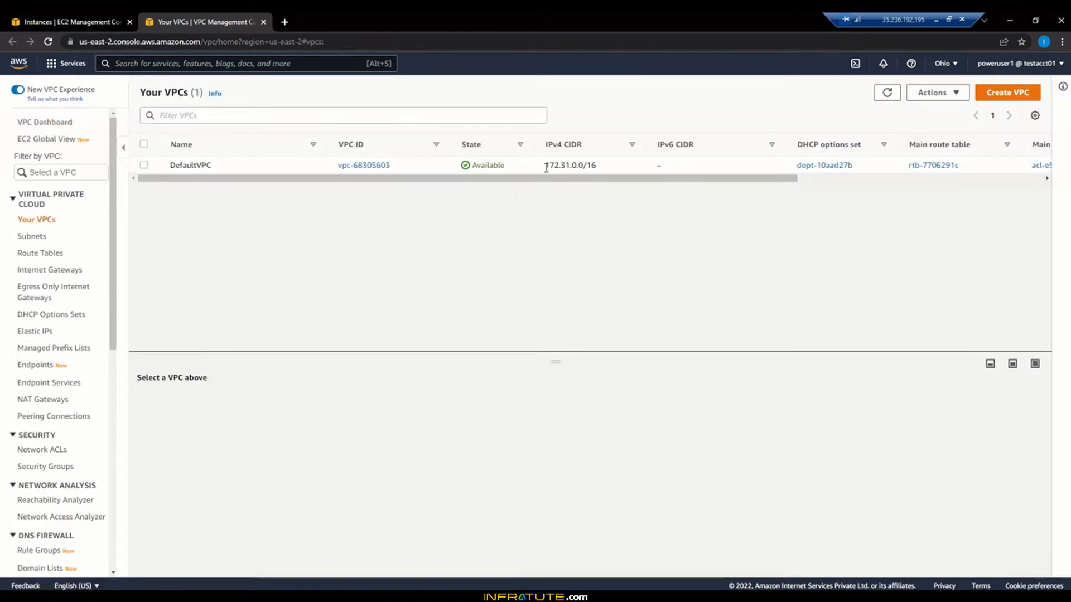
# Step: Note DefaultVPC's 172.31.0.0/16 CIDR, then start a new VPC-only Create VPC form
pyautogui.moveTo(546, 167); pyautogui.dragTo(604, 168)
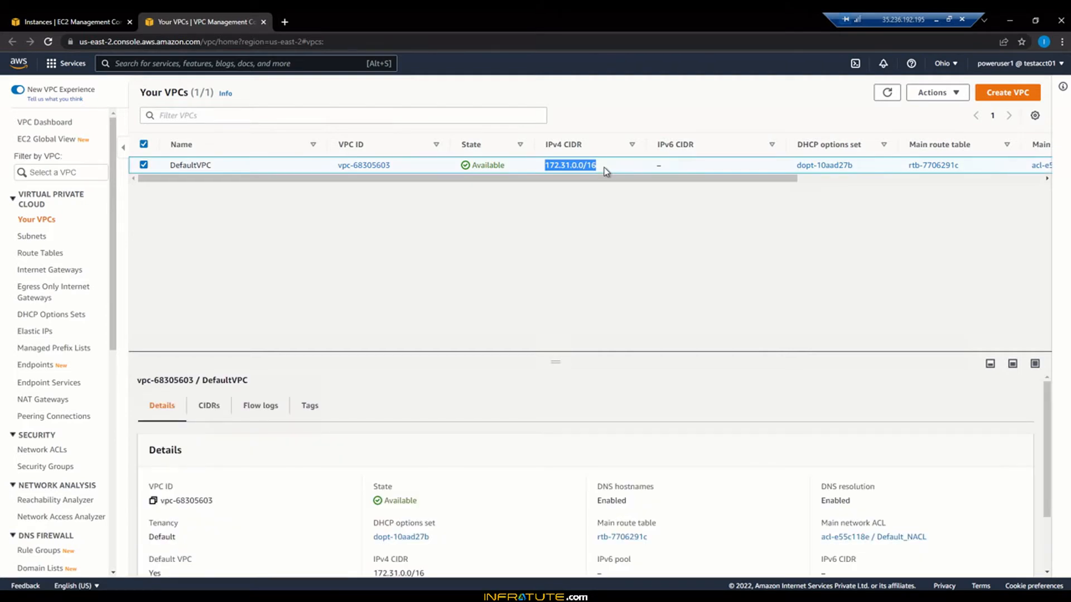
pyautogui.click(536, 166)
pyautogui.click(1016, 93)
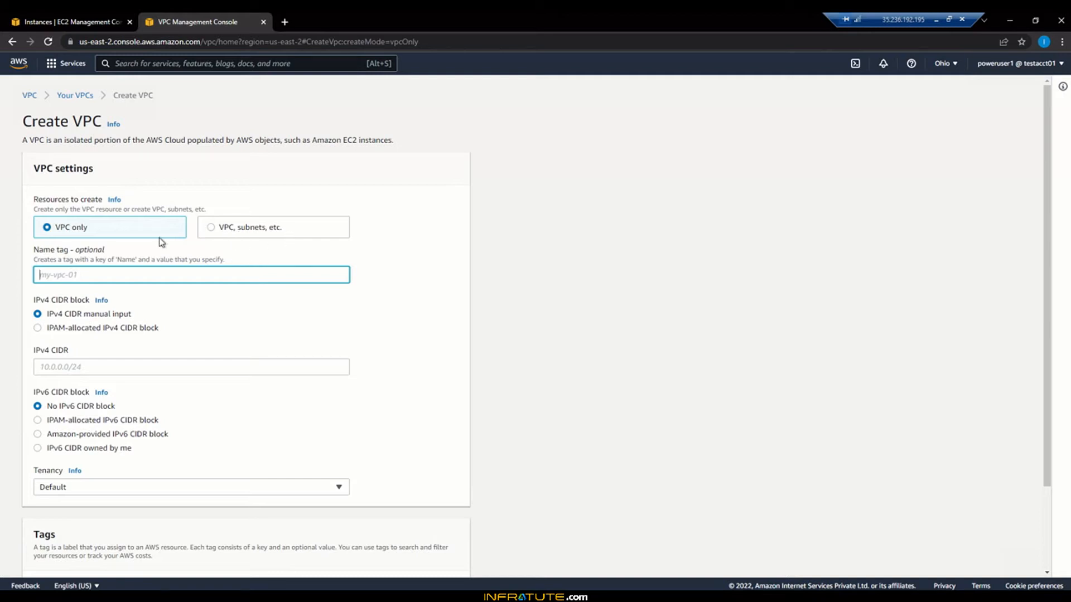
# Step: Create VPC CustomVPC1 with IPv4 CIDR 10.0.0.0/16 and a 'Name' tag key
pyautogui.click(131, 276)
pyautogui.write('CustomVPC1')
pyautogui.scroll(-1, 360, 336)
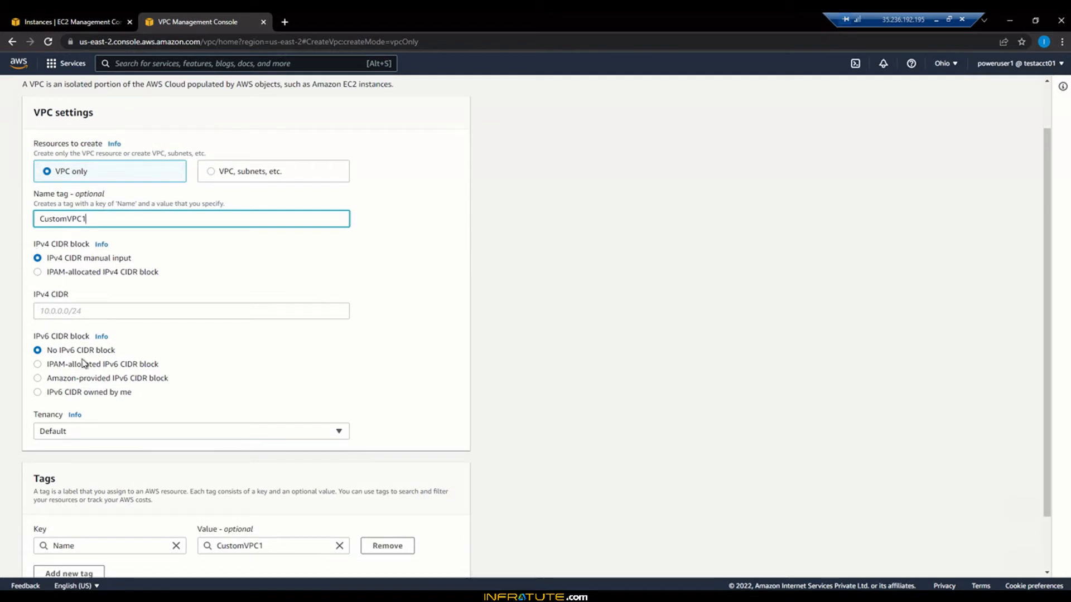
pyautogui.click(92, 311)
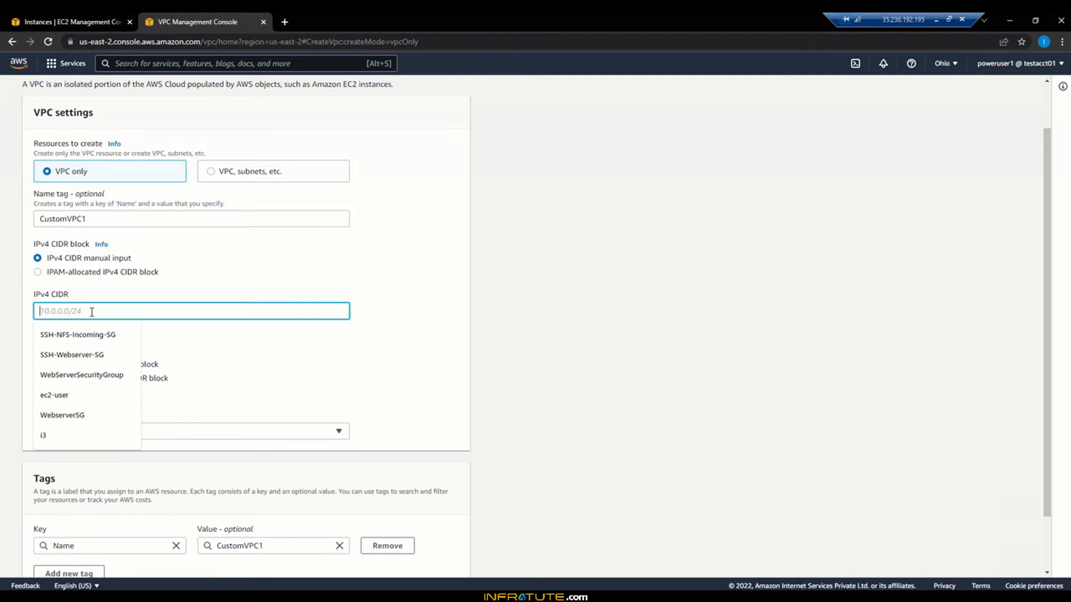
pyautogui.write('10.0.')
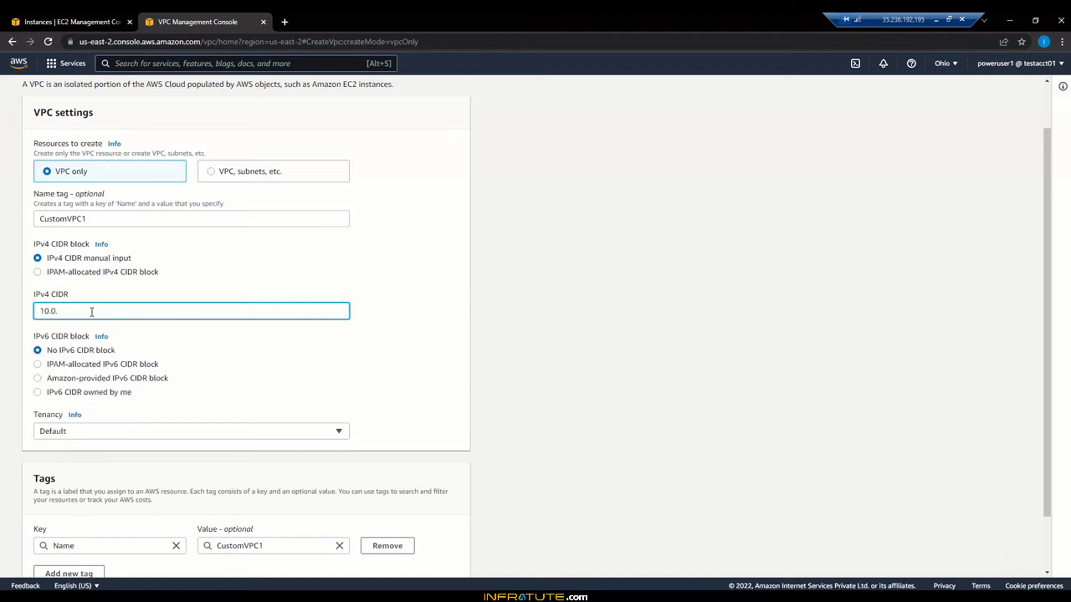
pyautogui.write('0.0/16')
pyautogui.scroll(-1, 368, 334)
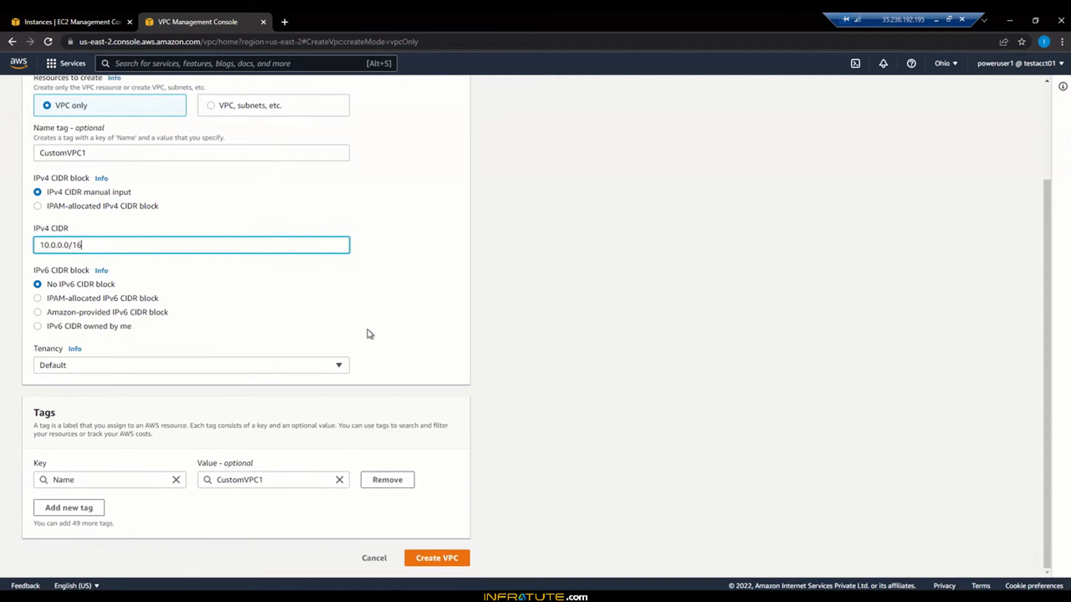
pyautogui.click(133, 480)
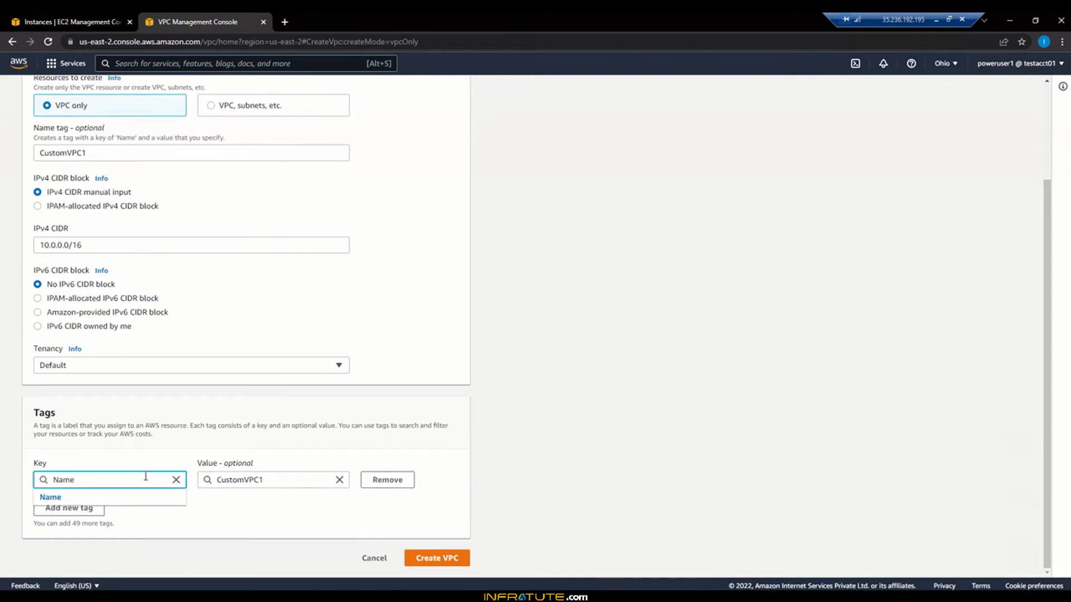
pyautogui.press('BackSpace')
pyautogui.press('BackSpace')
pyautogui.press('BackSpace')
pyautogui.press('BackSpace')
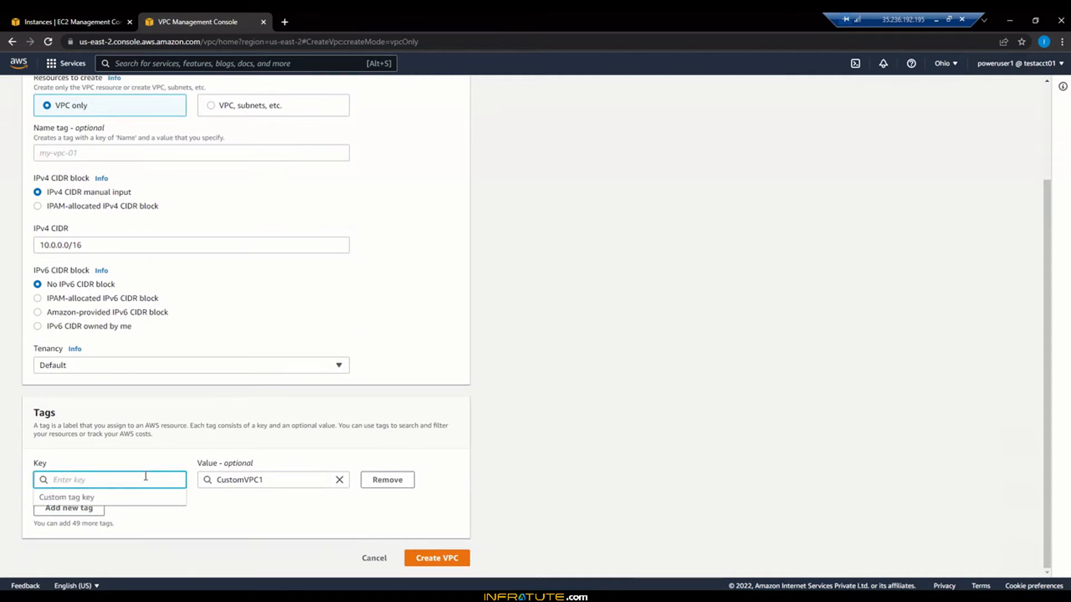
pyautogui.write('Name')
pyautogui.click(109, 491)
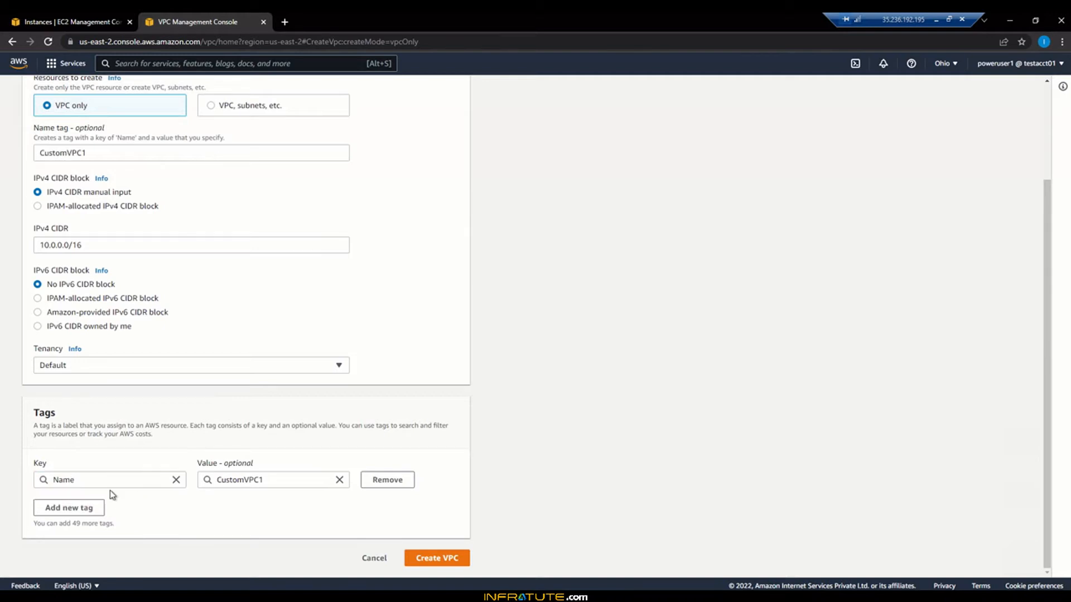
pyautogui.click(441, 559)
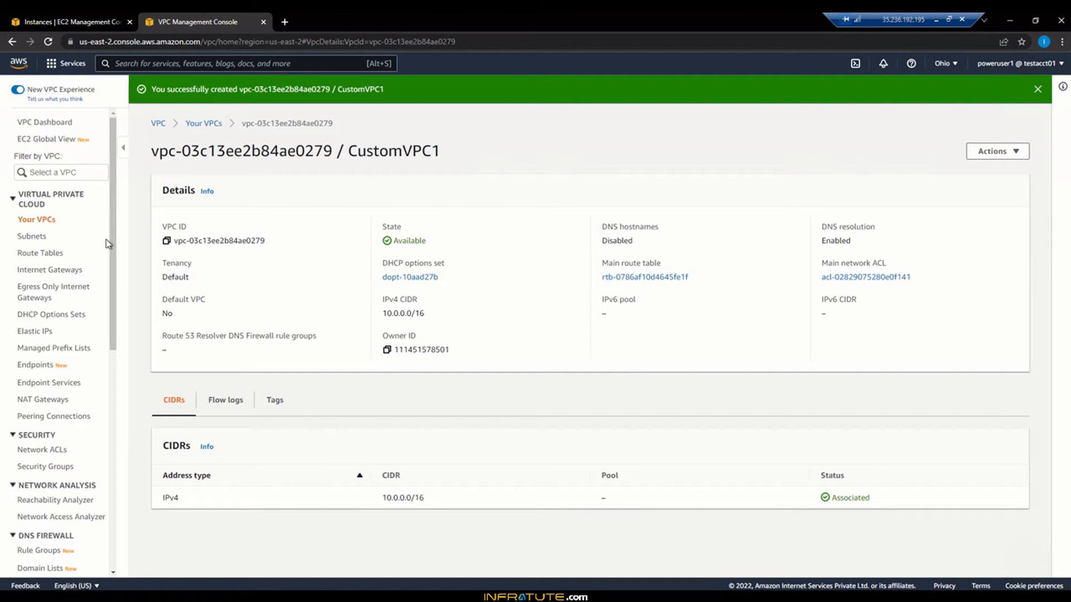
# Step: Dismiss the VPC creation banner and open the Subnets list in a new tab
pyautogui.click(1038, 91)
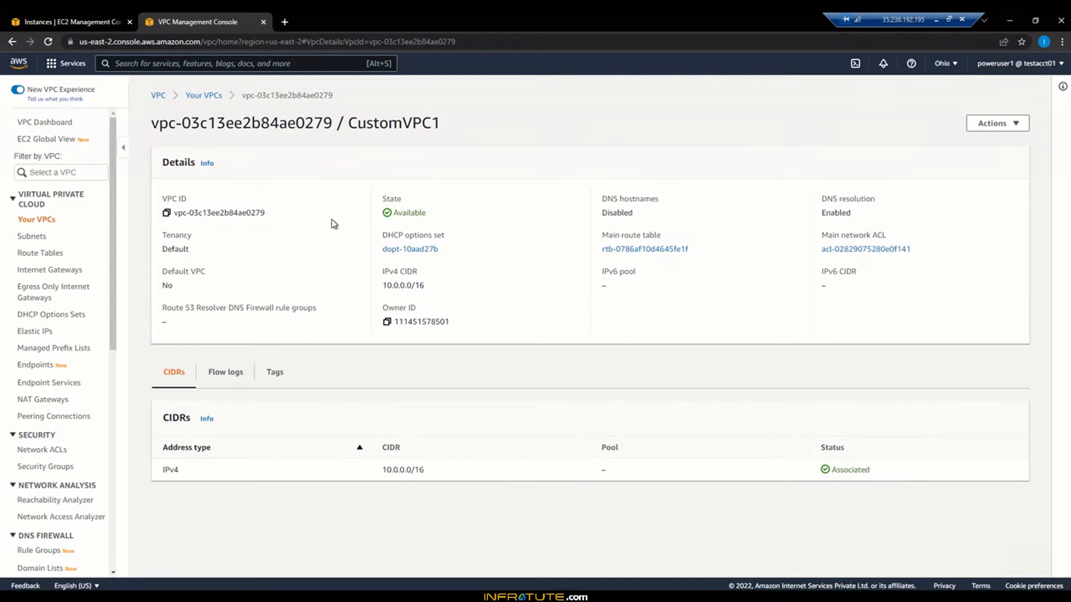
pyautogui.rightClick(34, 239)
pyautogui.click(48, 247)
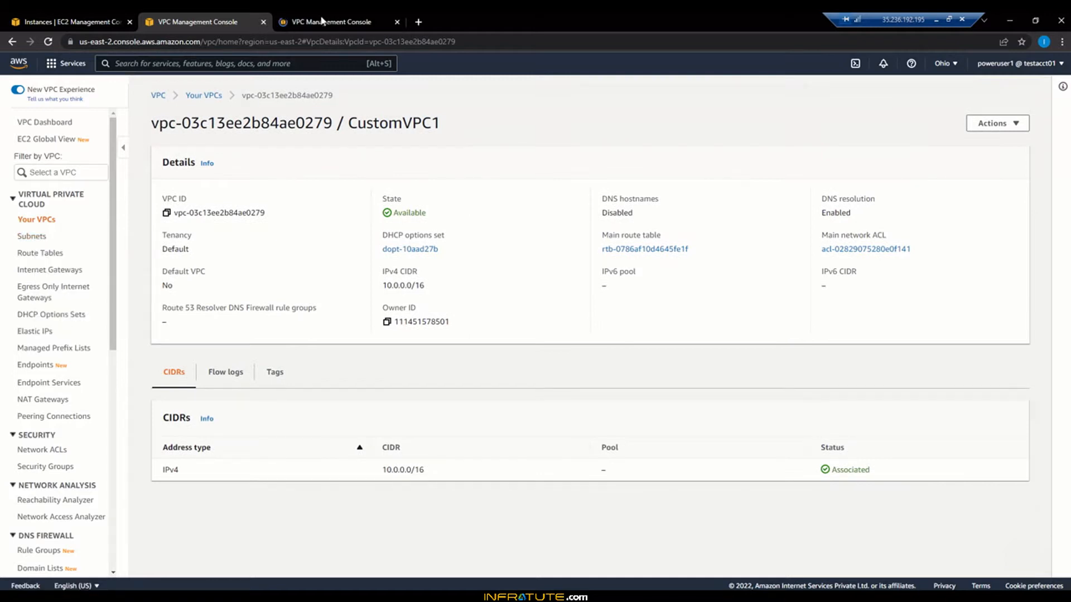
pyautogui.hotkey('ctrl', 'Tab')
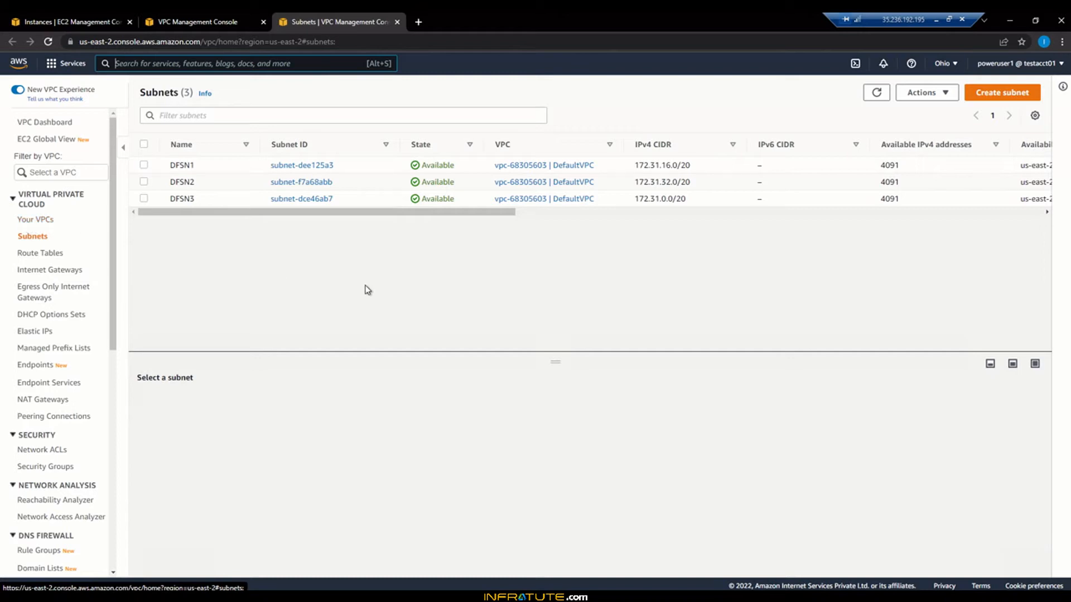
# Step: Inspect CustomVPC1's main route table: only the local 10.0.0.0/16 route, no subnet associations
pyautogui.click(50, 254)
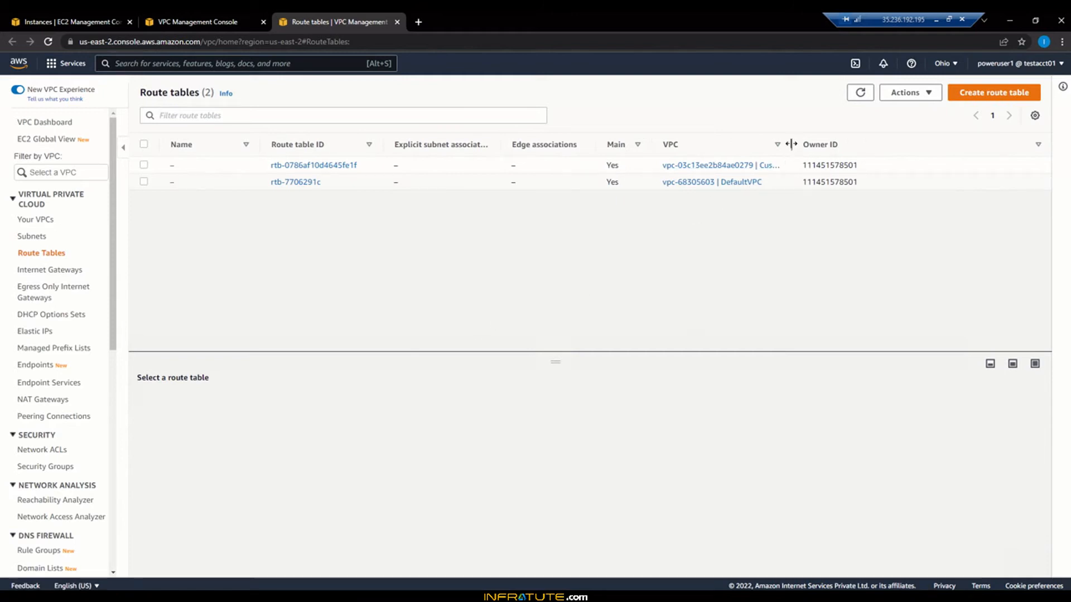
pyautogui.moveTo(791, 144); pyautogui.dragTo(859, 144)
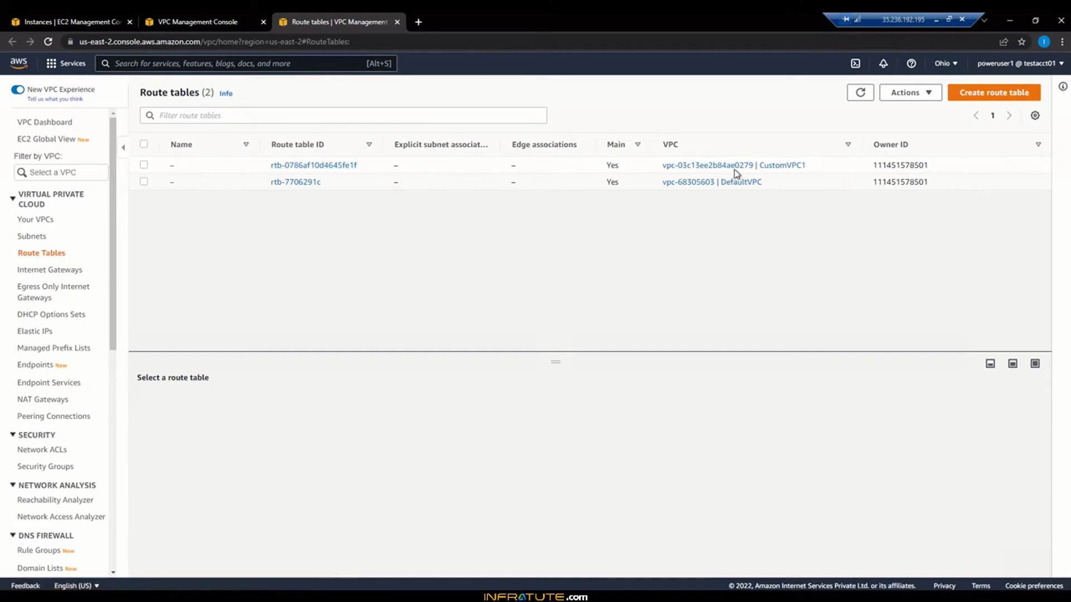
pyautogui.click(316, 166)
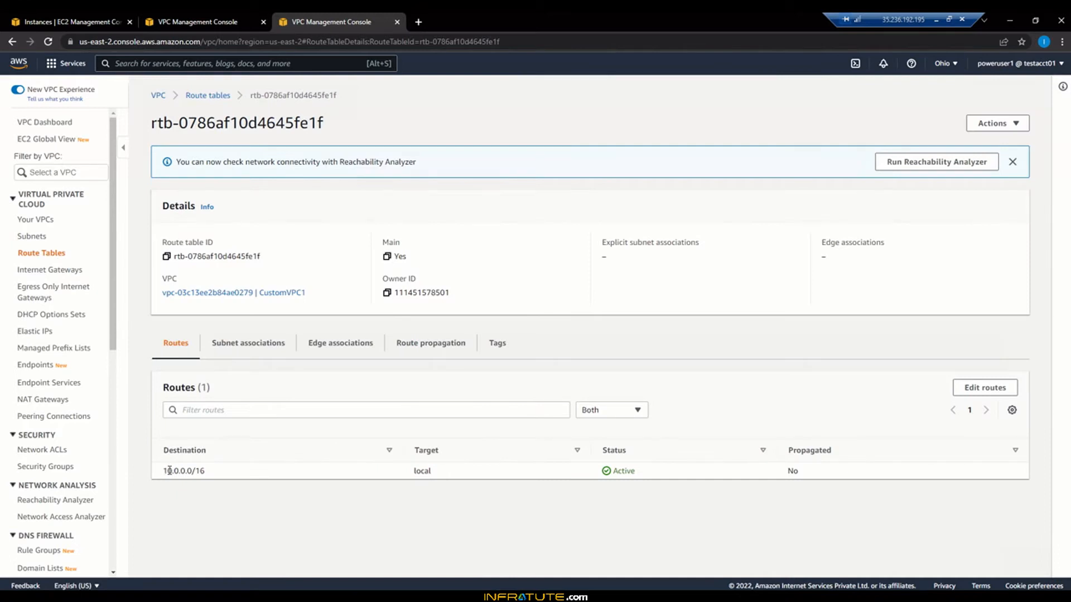
pyautogui.moveTo(162, 471); pyautogui.dragTo(213, 474)
pyautogui.click(236, 520)
pyautogui.click(248, 352)
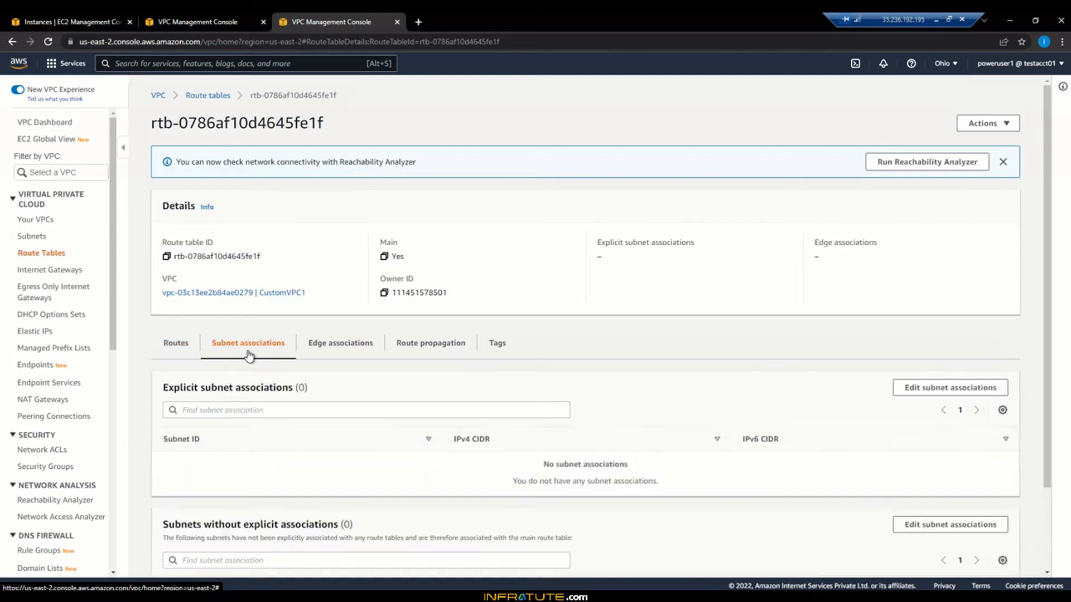
pyautogui.scroll(-2, 401, 452)
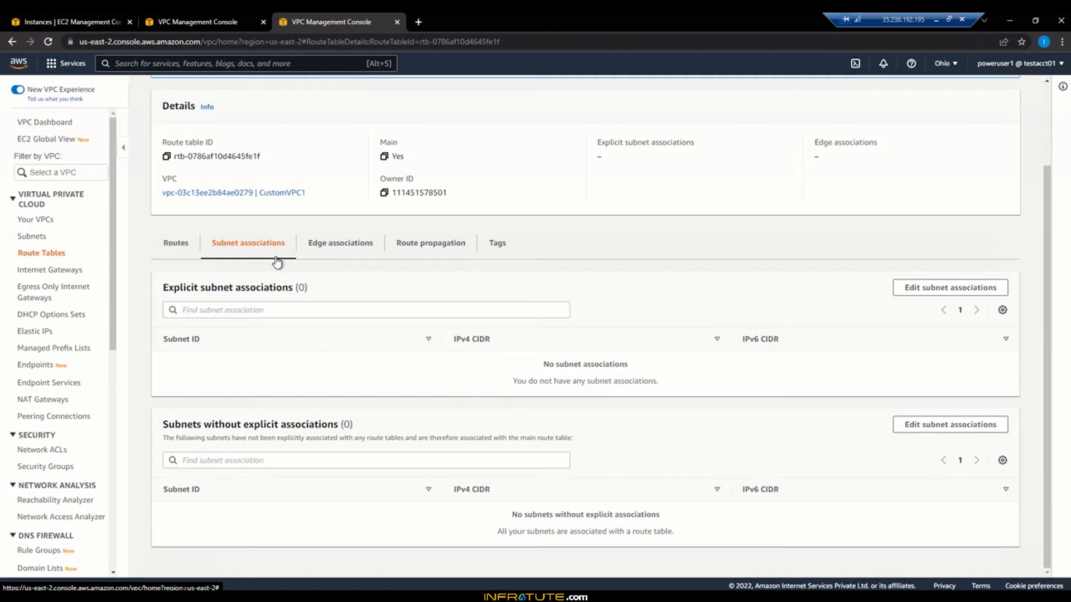
pyautogui.click(173, 244)
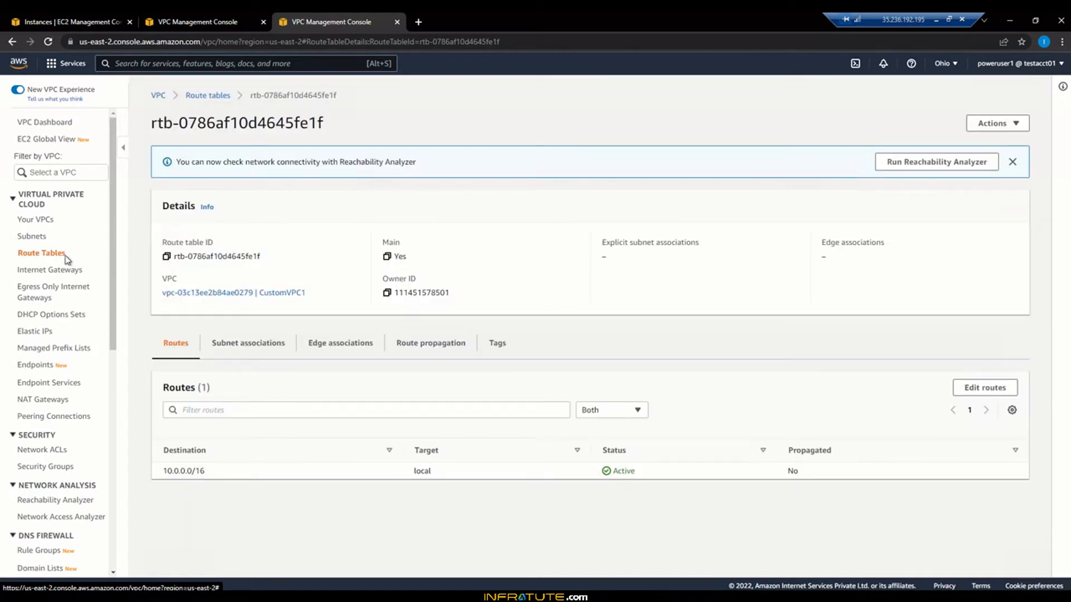
pyautogui.click(58, 259)
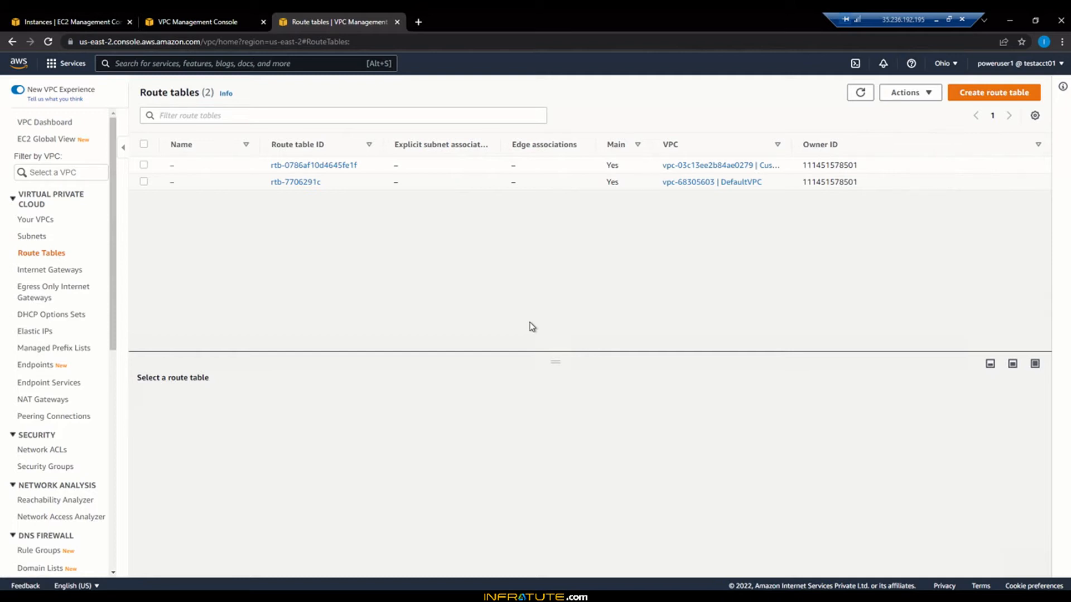
# Step: Review the internet gateways, then the Network ACLs including CustomVPC1's default ACL
pyautogui.click(53, 271)
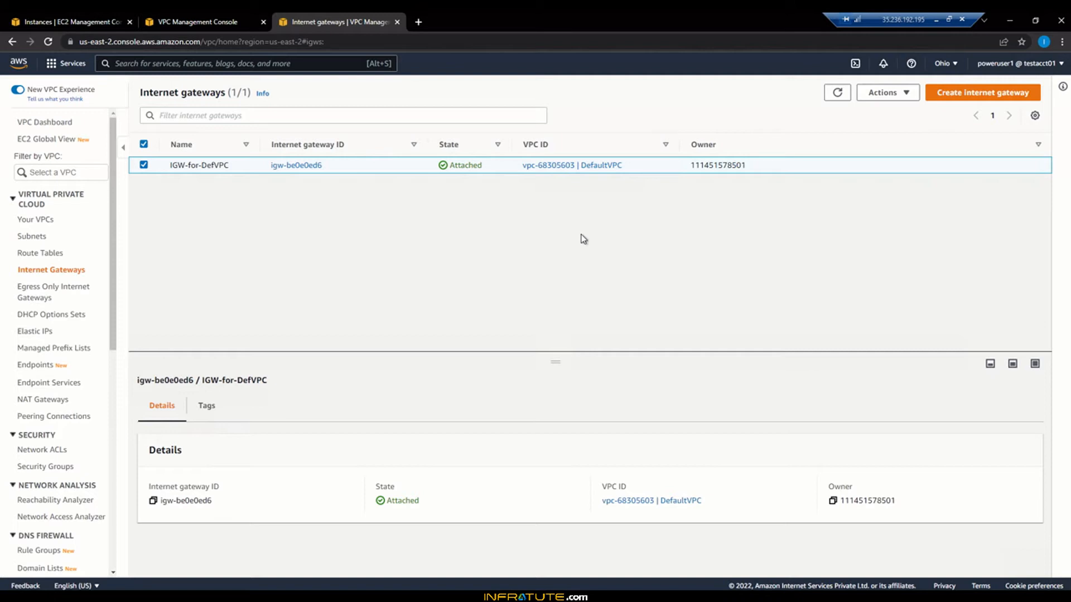
pyautogui.click(51, 452)
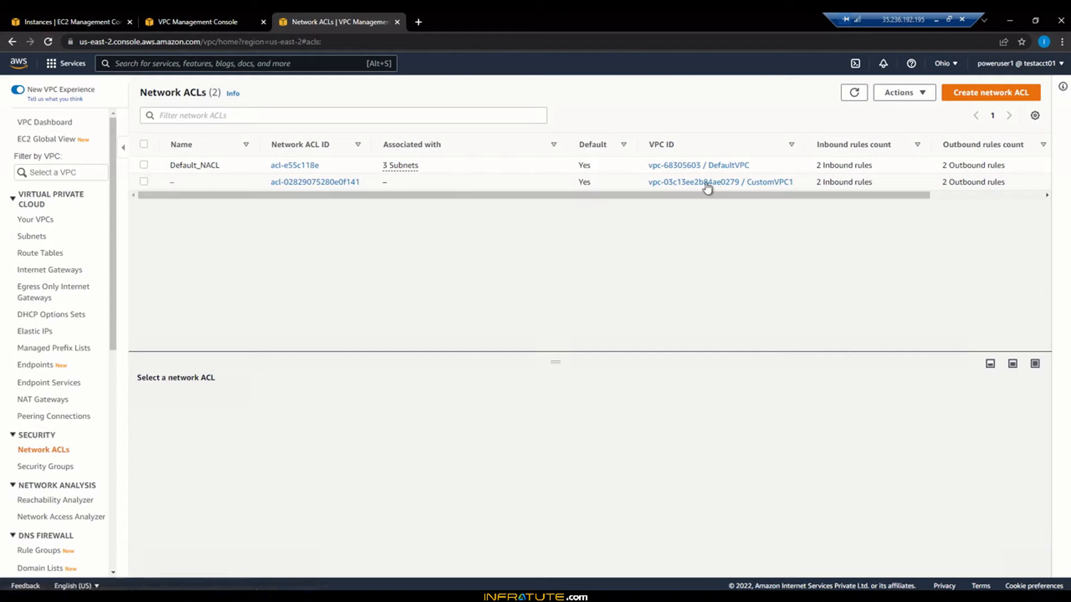
pyautogui.click(65, 467)
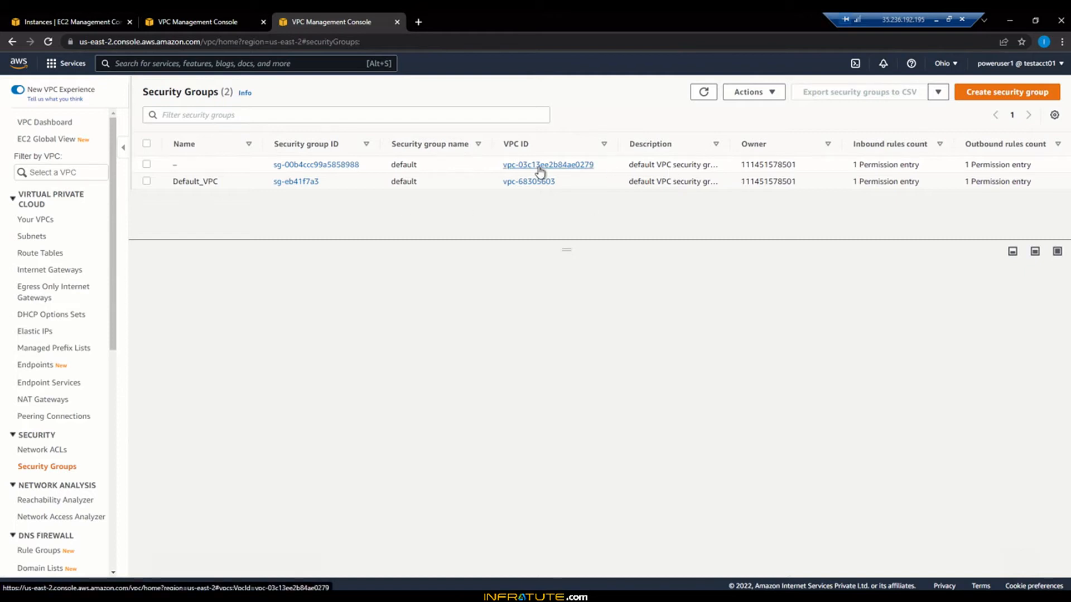
pyautogui.click(356, 166)
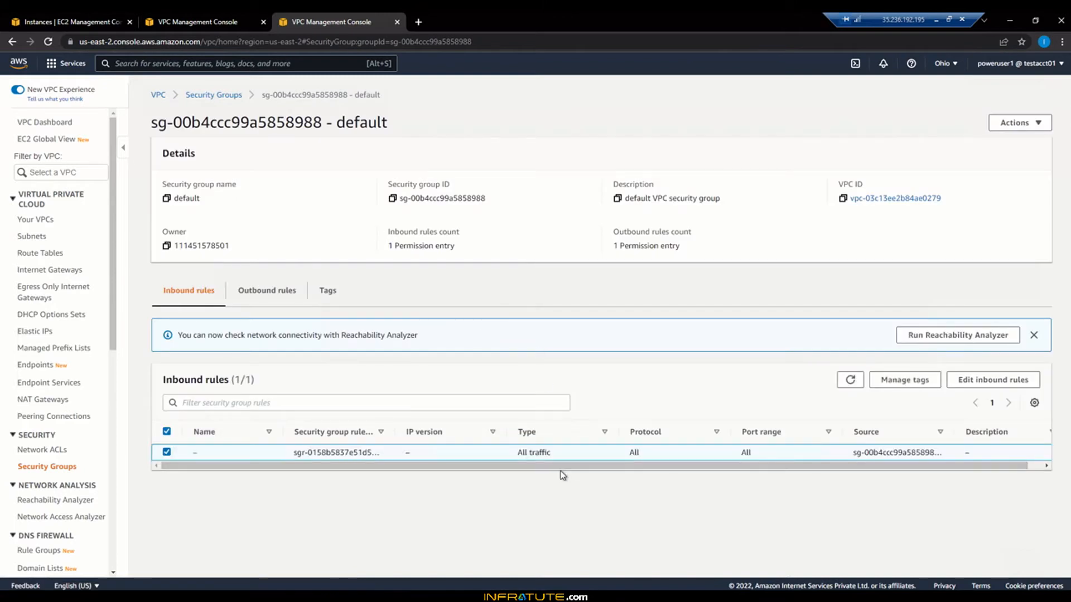
pyautogui.click(266, 293)
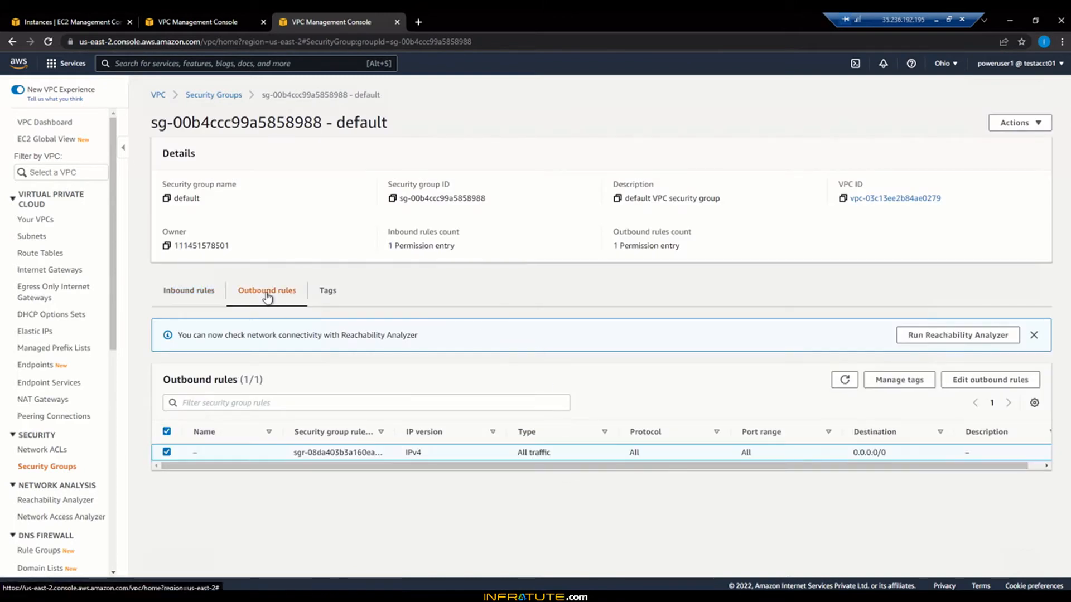
pyautogui.click(191, 301)
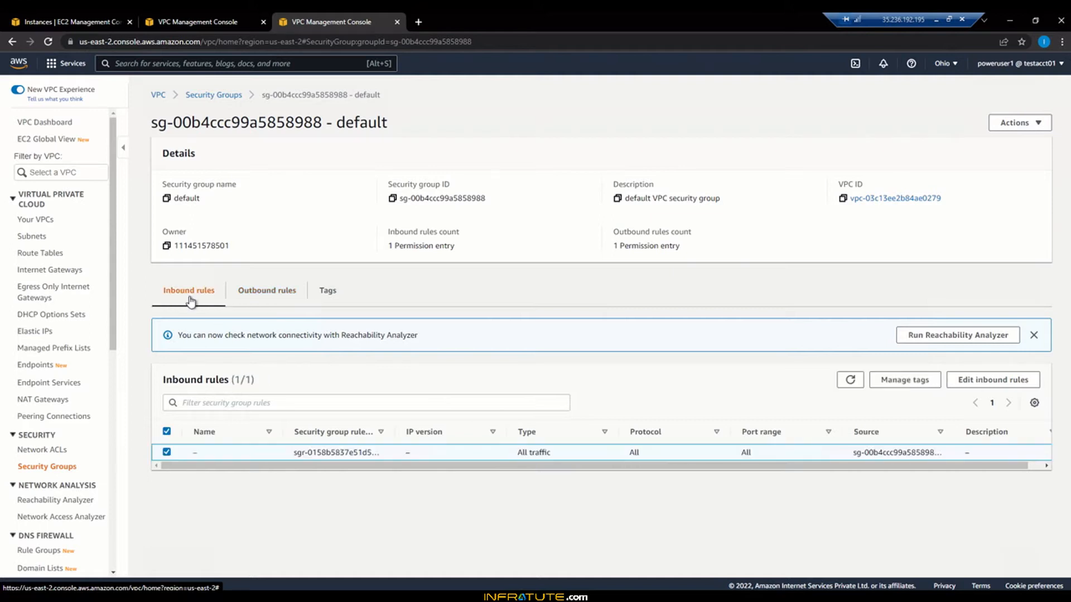
pyautogui.click(1033, 336)
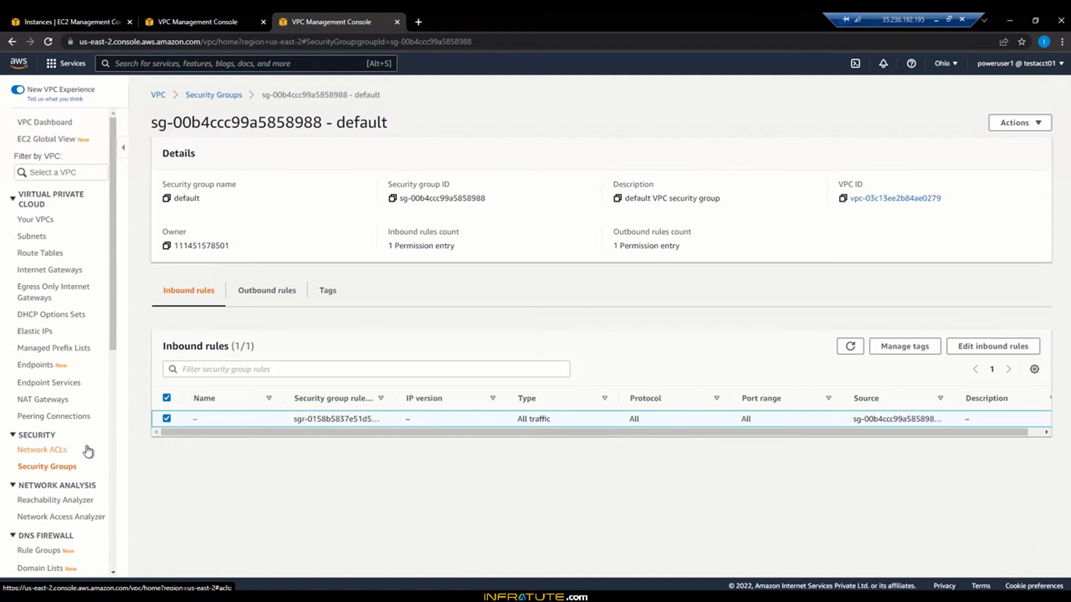
pyautogui.click(56, 451)
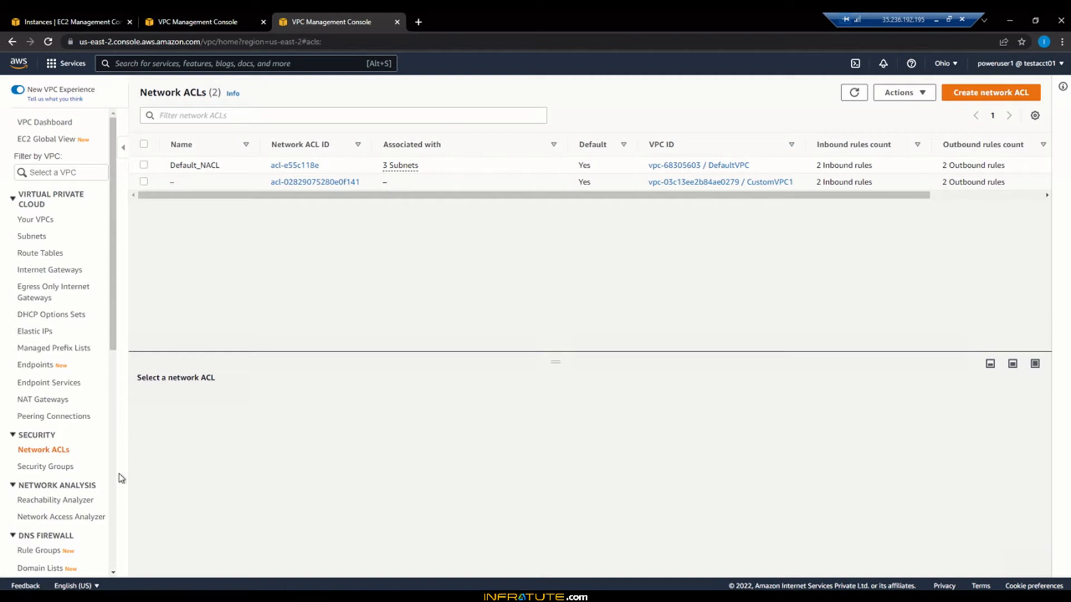
# Step: Look over the security groups again, then start a new subnet from the Subnets list
pyautogui.click(47, 466)
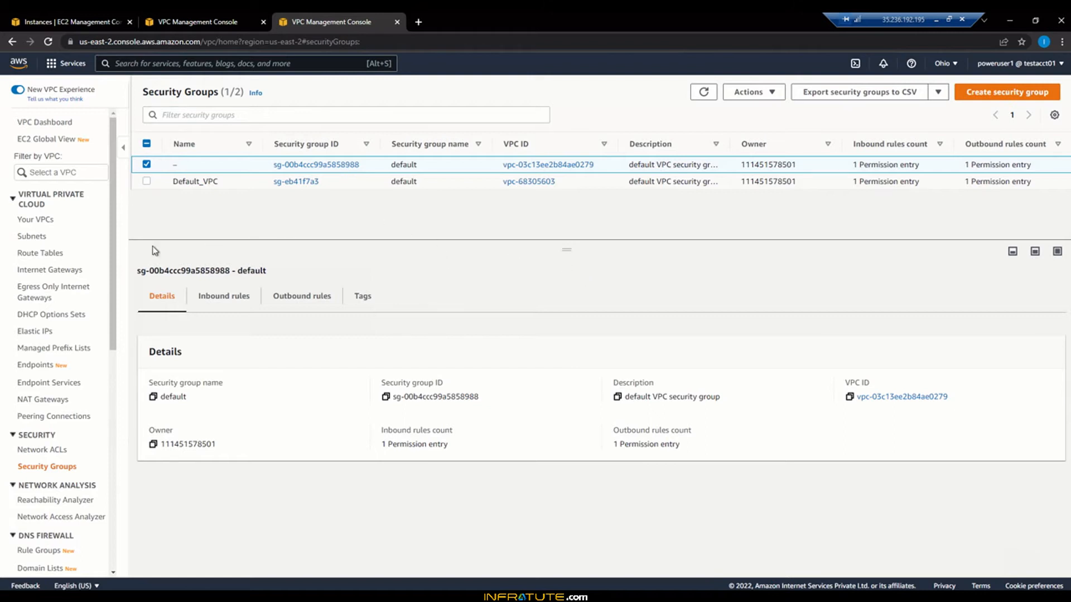
pyautogui.click(33, 238)
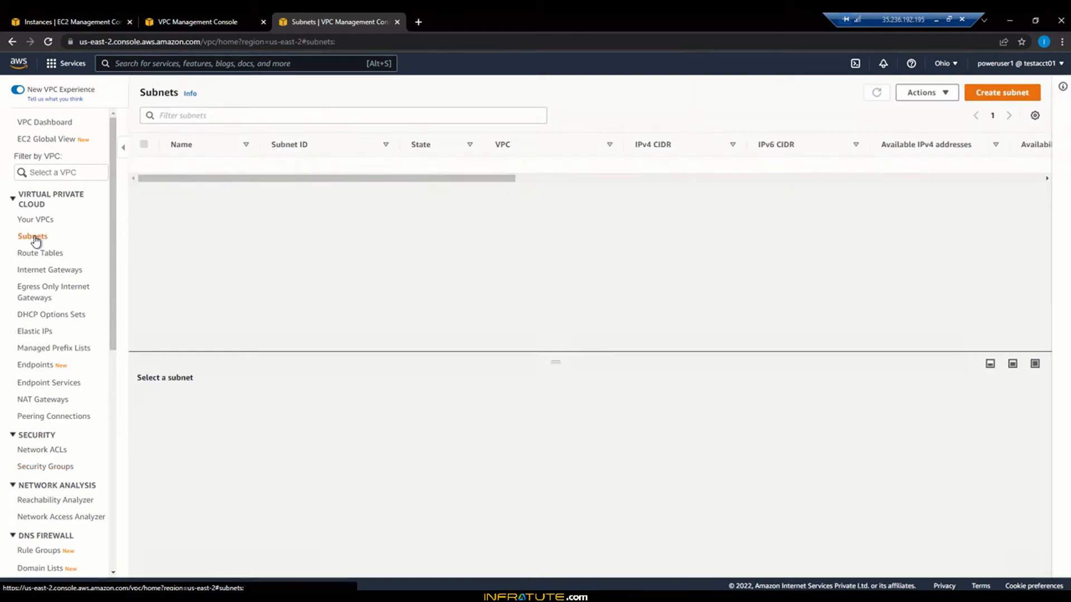
pyautogui.click(998, 96)
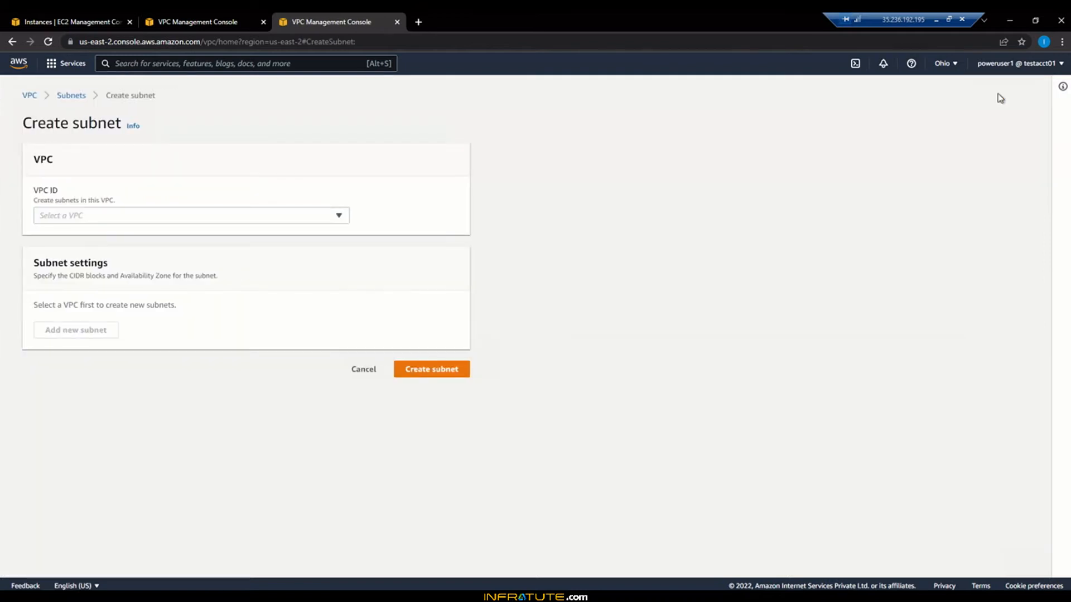
# Step: Choose CustomVPC1 as the VPC for the new subnet
pyautogui.click(338, 216)
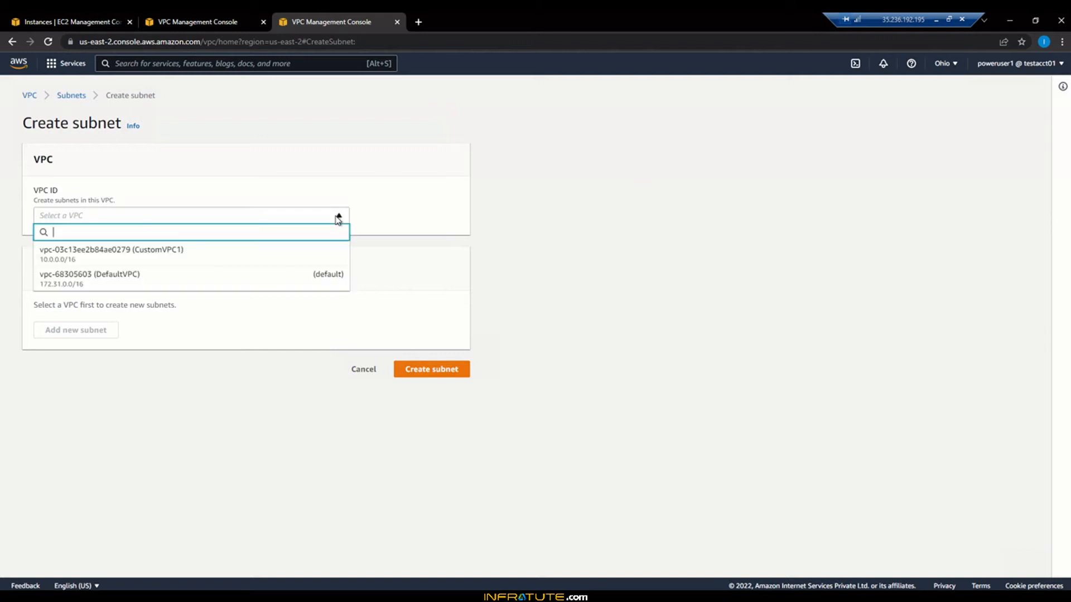
pyautogui.click(308, 261)
pyautogui.scroll(-2, 521, 320)
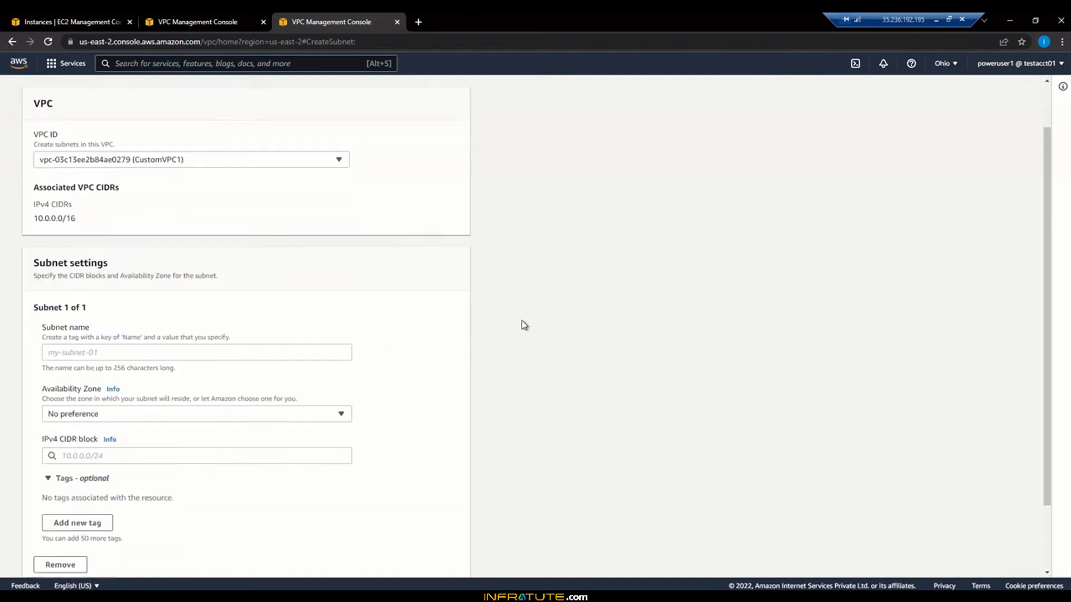
pyautogui.scroll(-1, 447, 327)
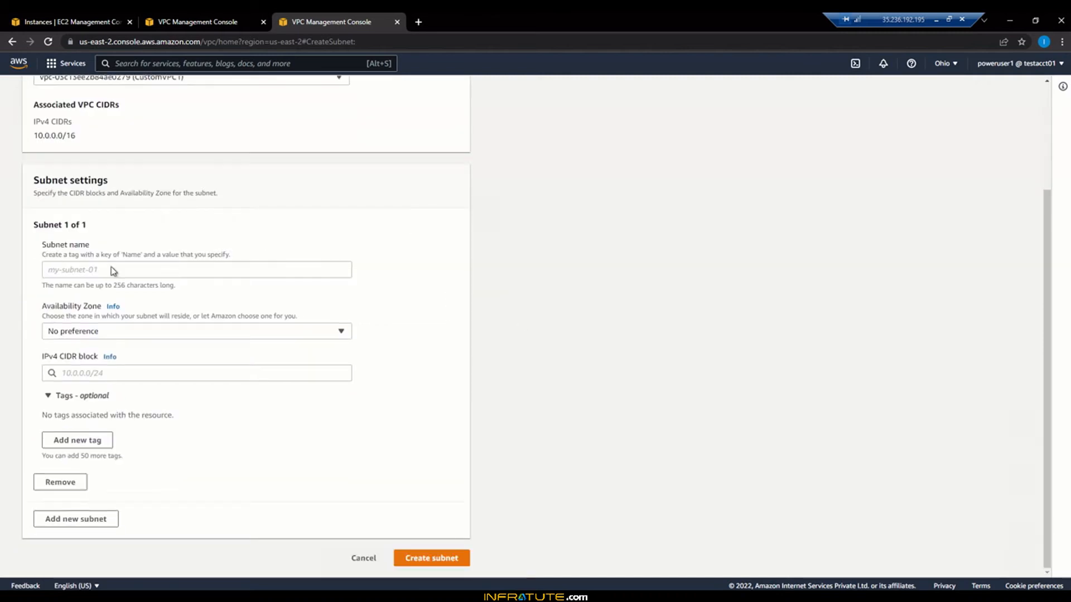
# Step: Name the subnet CustomSN-east-2a
pyautogui.click(275, 269)
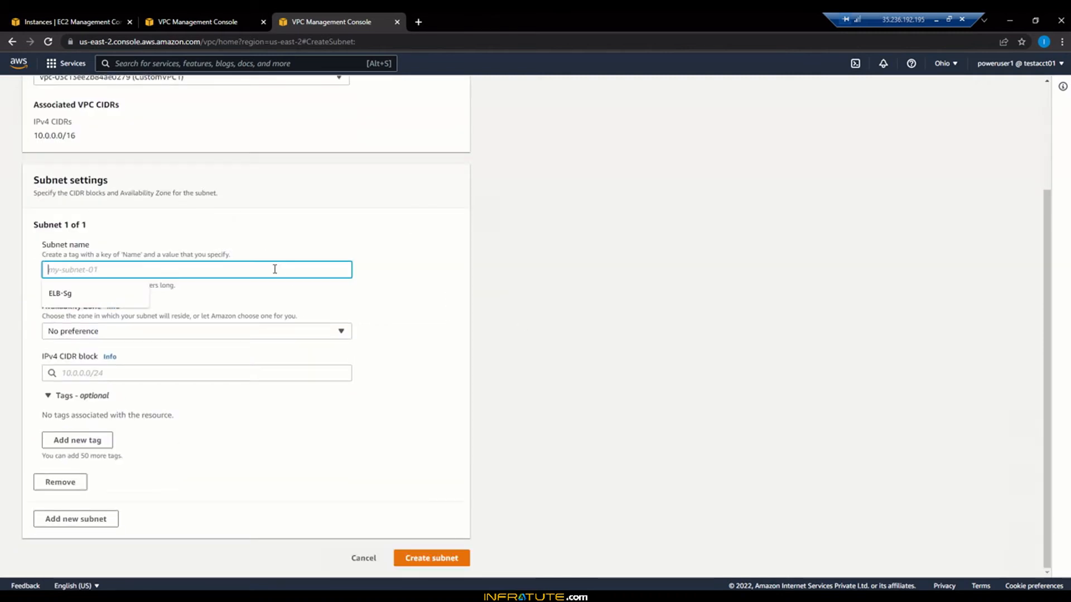
pyautogui.write('Custom')
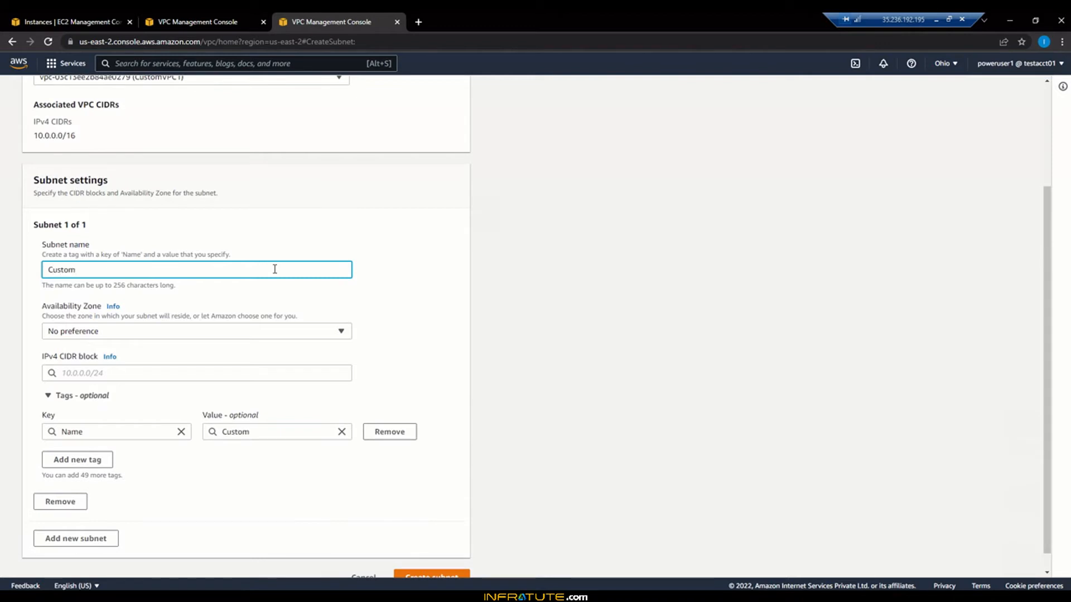
pyautogui.write('Sn')
pyautogui.press('BackSpace')
pyautogui.write('N')
pyautogui.click(215, 336)
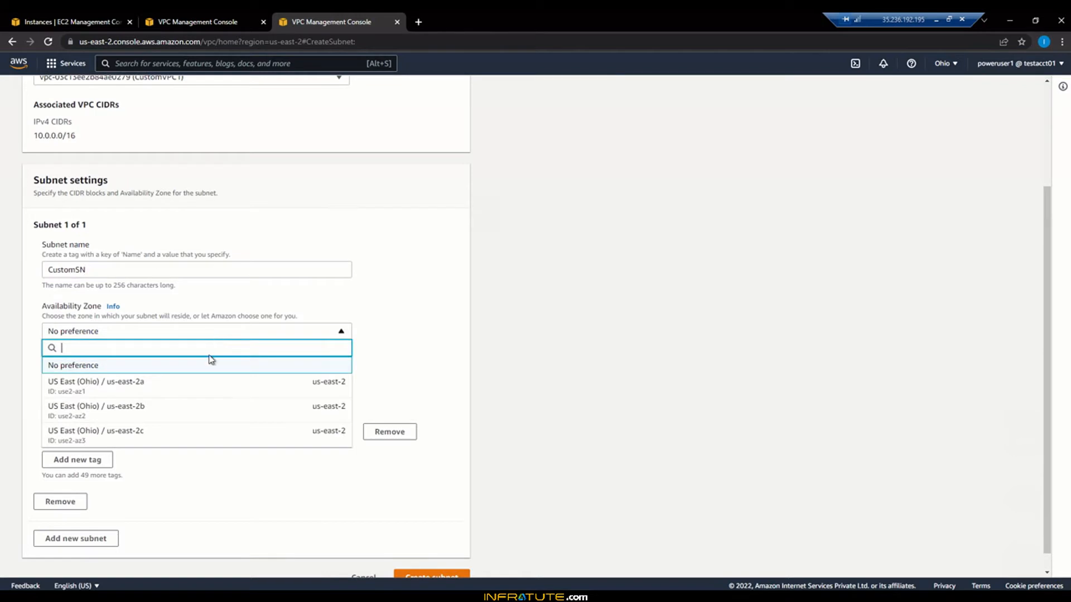
pyautogui.click(166, 273)
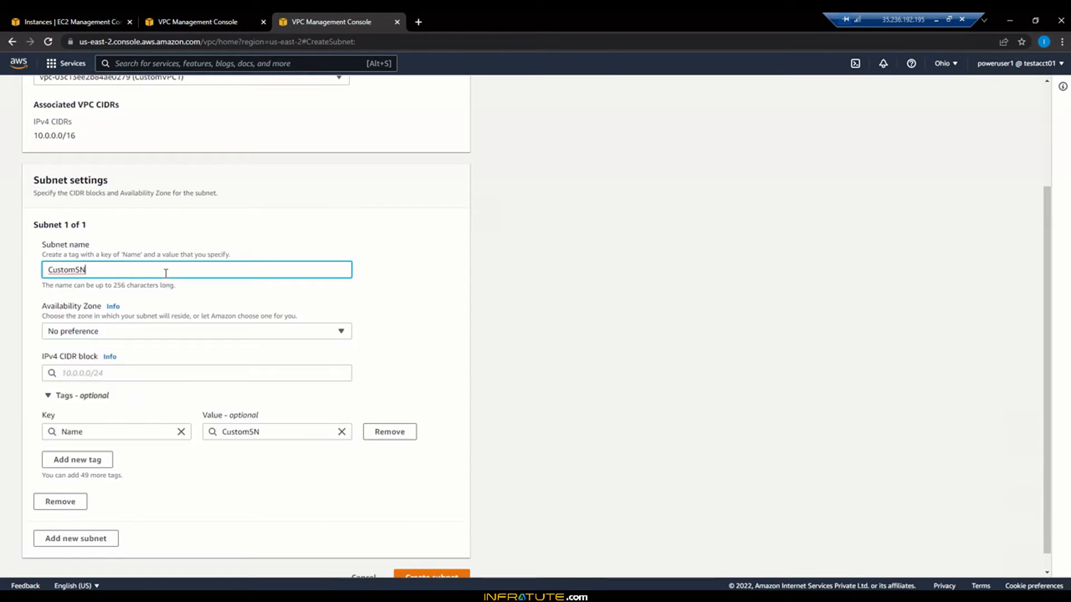
pyautogui.write('-2a')
pyautogui.press('BackSpace')
pyautogui.press('BackSpace')
pyautogui.click(208, 334)
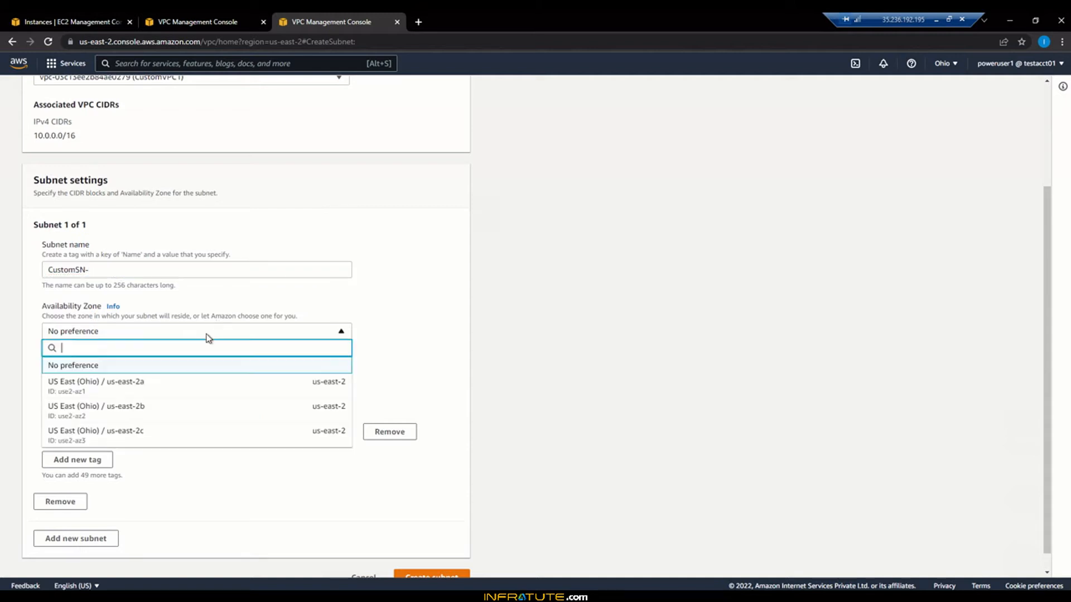
pyautogui.click(195, 273)
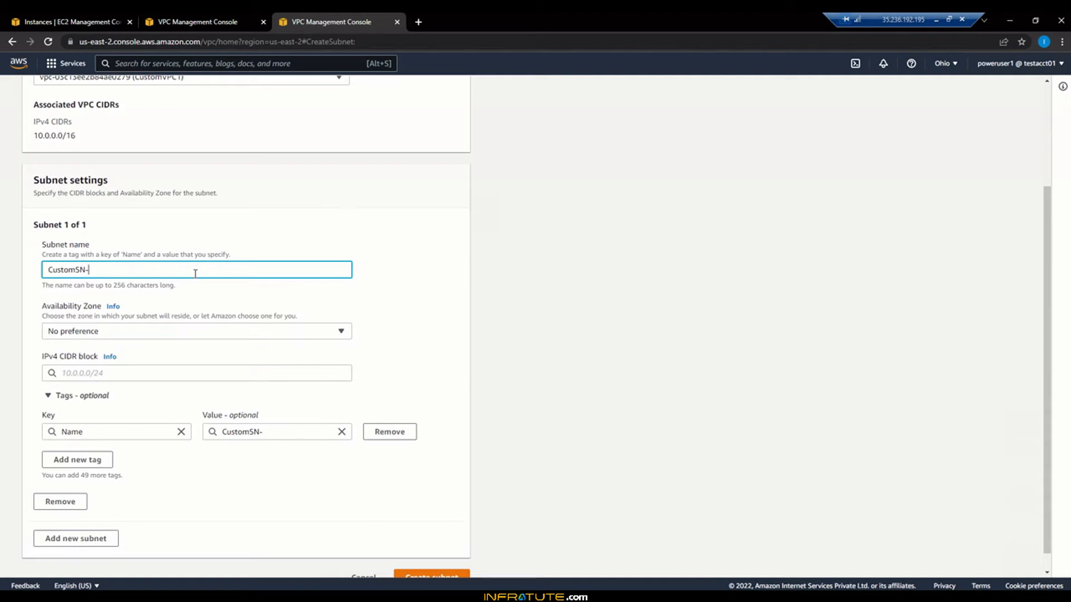
pyautogui.write('east-2a')
# Step: Place the subnet in us-east-2a with IPv4 CIDR block 10.0.1.0/24
pyautogui.click(190, 334)
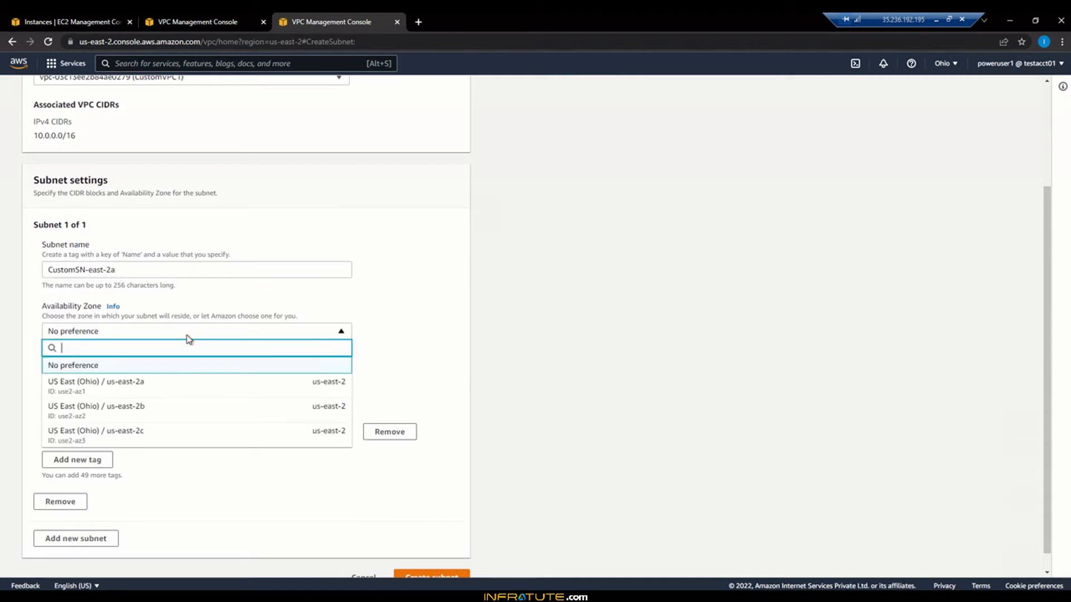
pyautogui.click(159, 391)
pyautogui.click(143, 375)
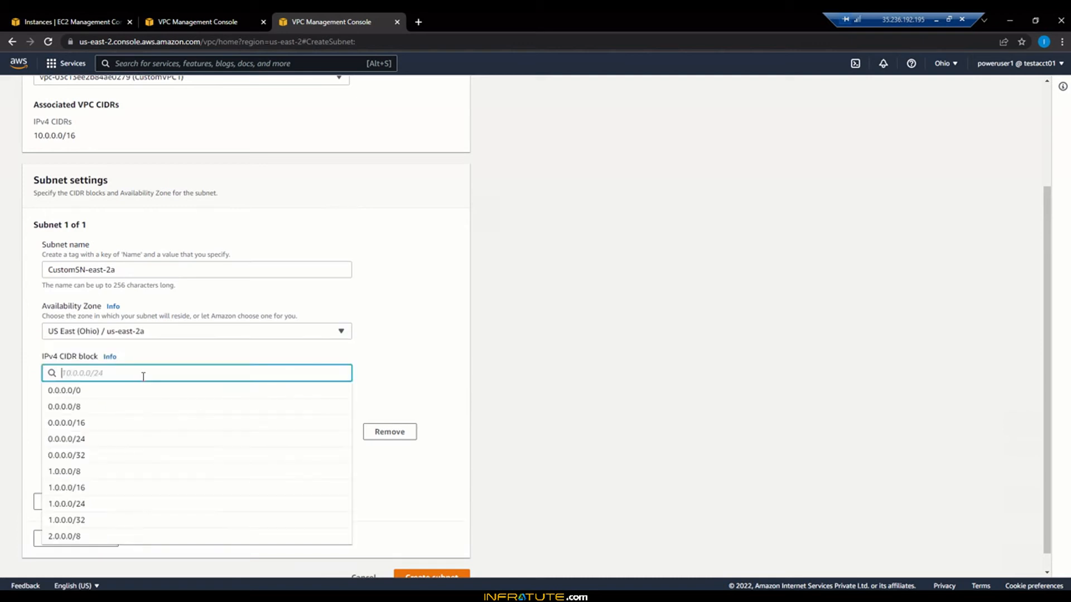
pyautogui.write('10.0')
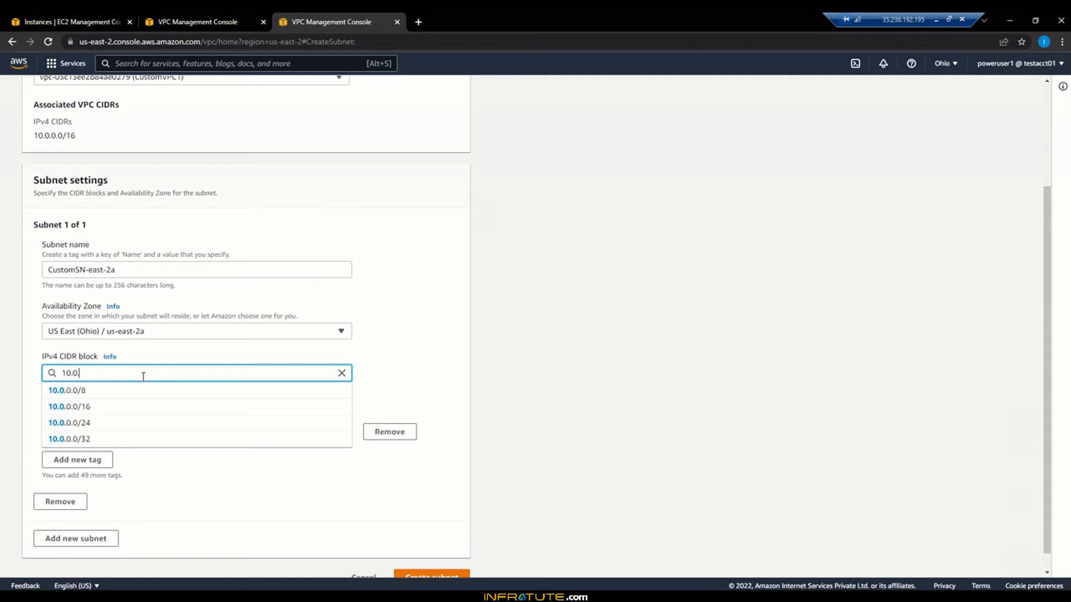
pyautogui.write('.1.0')
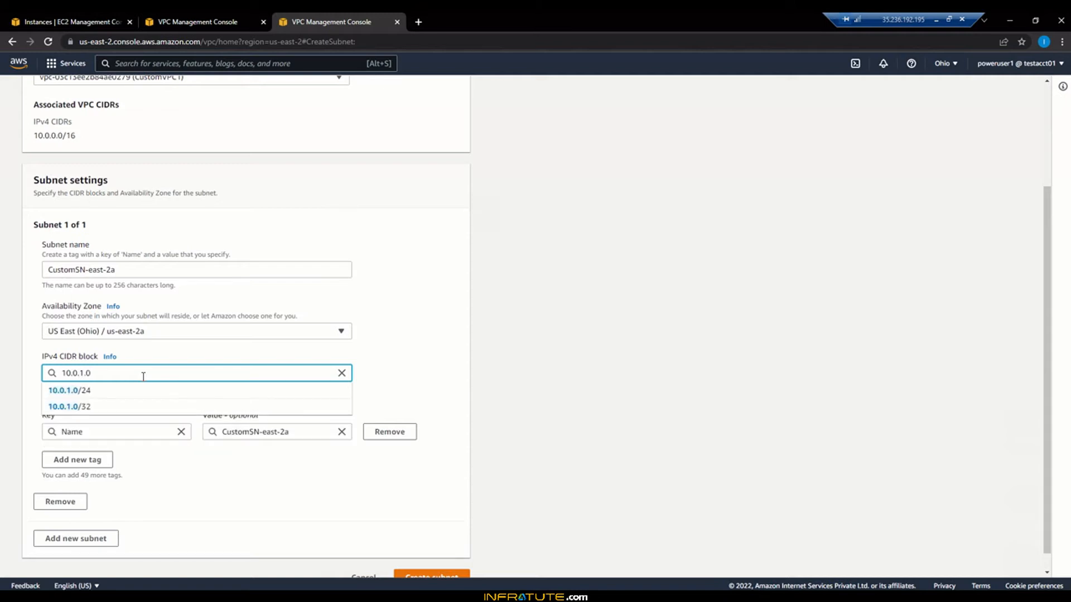
pyautogui.write('/2')
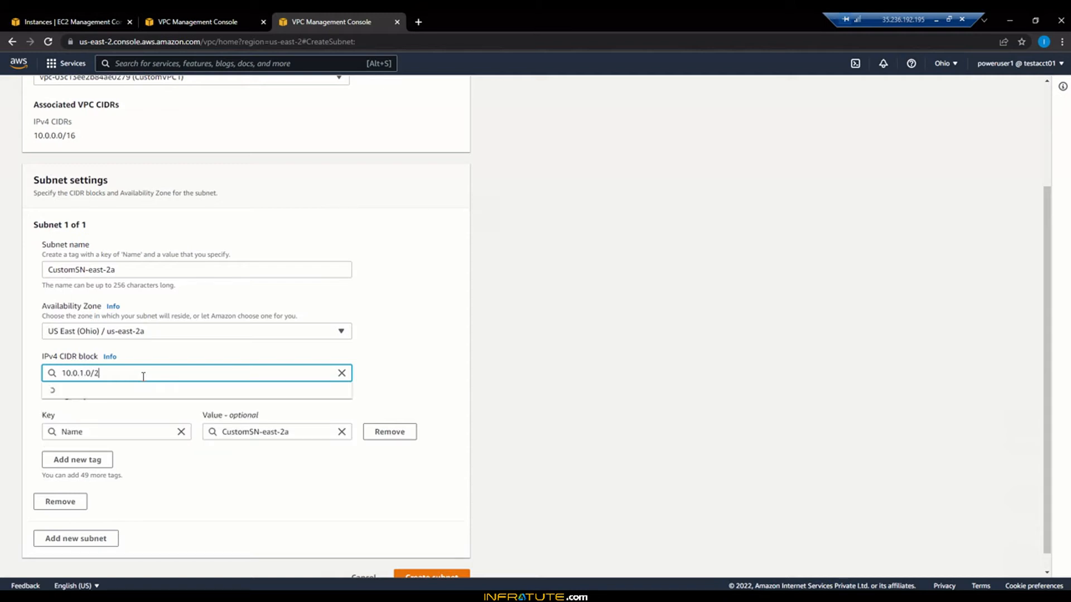
pyautogui.write('4')
pyautogui.click(118, 390)
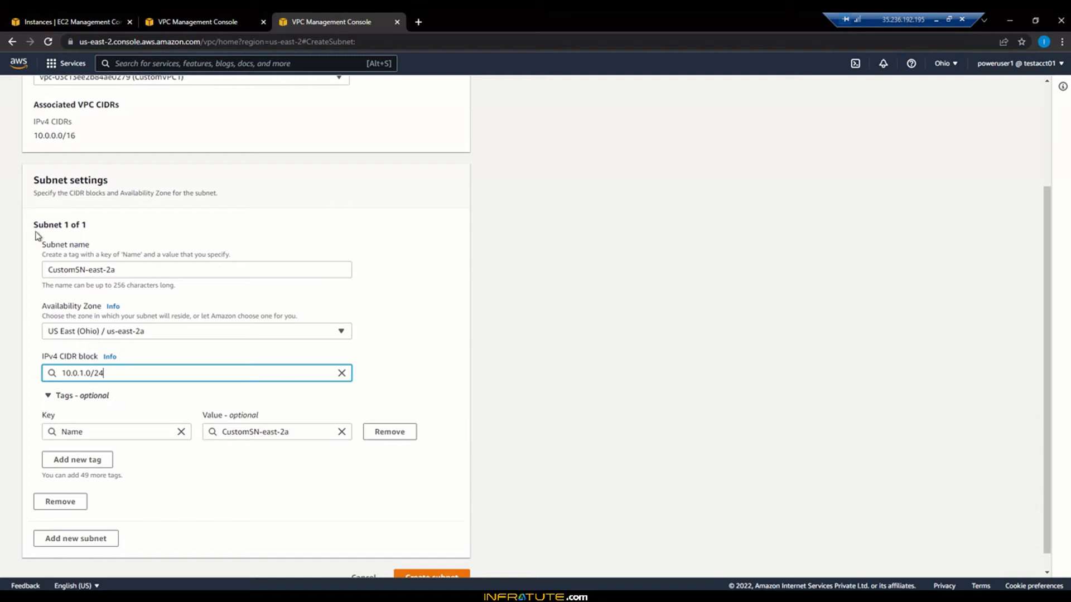
pyautogui.click(550, 361)
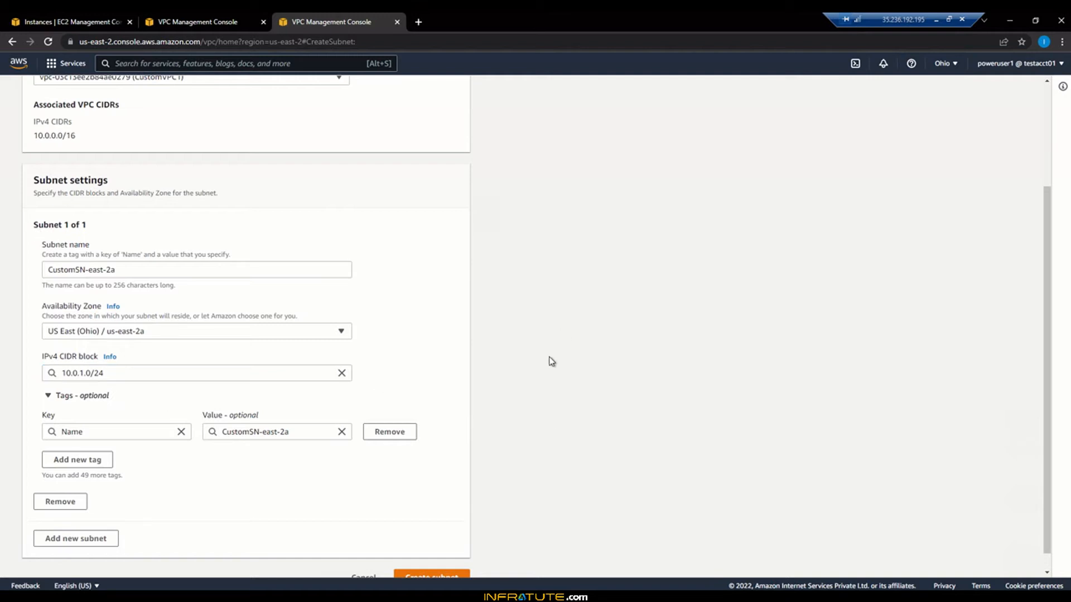
pyautogui.scroll(-1, 550, 361)
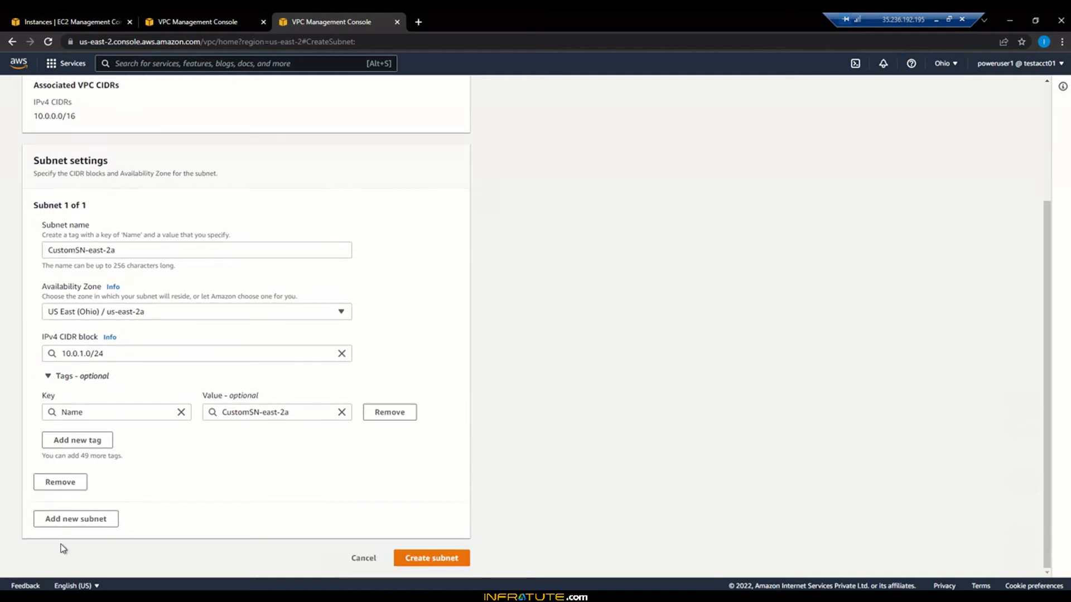
# Step: Add a second subnet entry named CustomSN2-east-2b
pyautogui.click(82, 519)
pyautogui.scroll(-4, 295, 510)
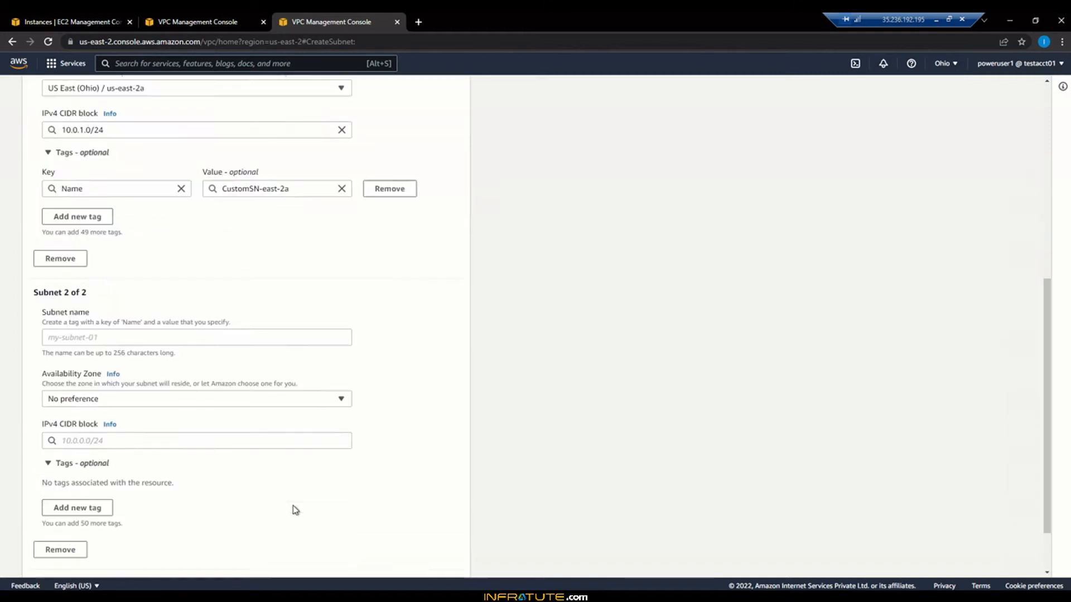
pyautogui.scroll(-1, 295, 510)
pyautogui.click(198, 284)
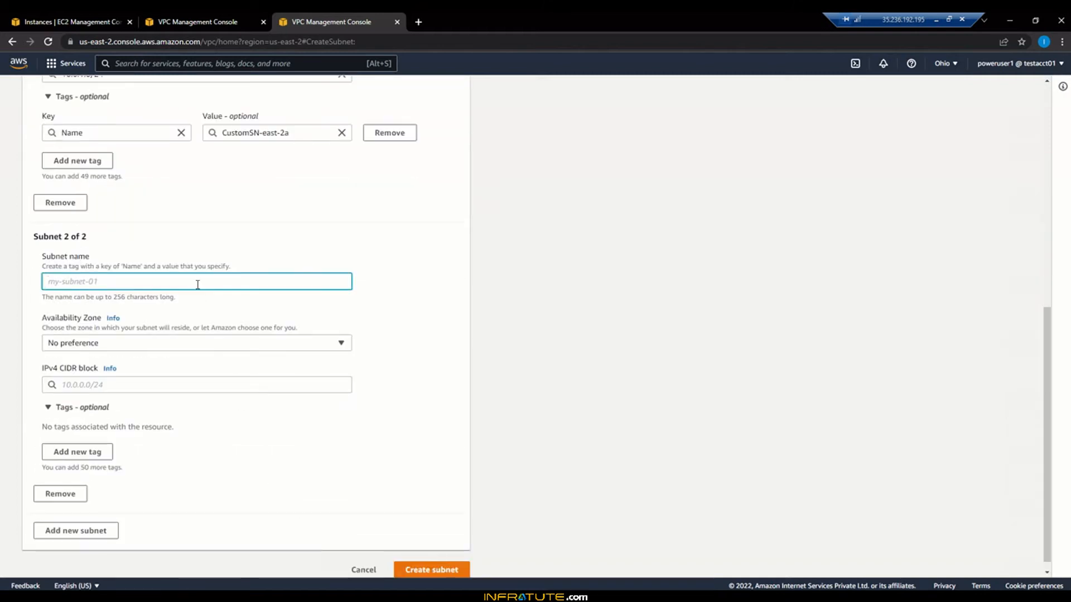
pyautogui.write('Custom')
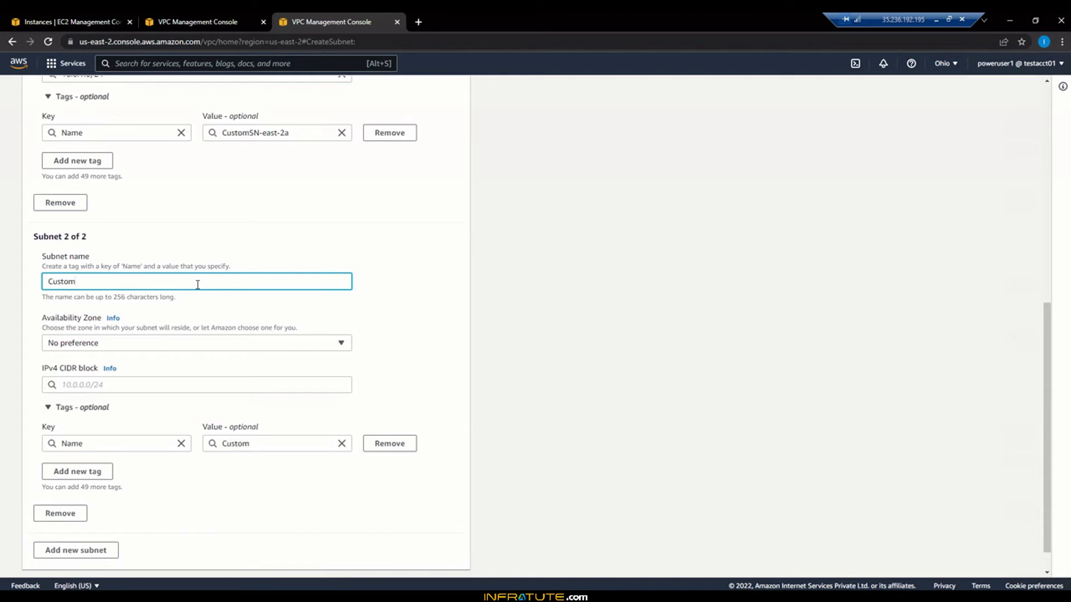
pyautogui.write('SN2-east-2b')
# Step: Put the second subnet in us-east-2b with CIDR block 10.0.2.0/24
pyautogui.scroll(3, 443, 329)
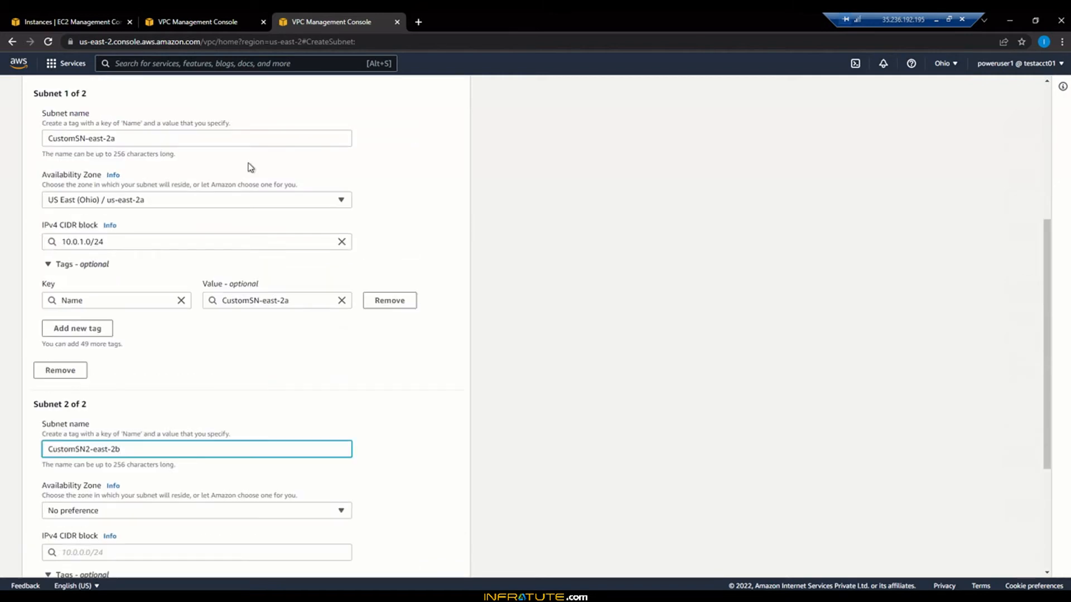
pyautogui.scroll(-2, 477, 383)
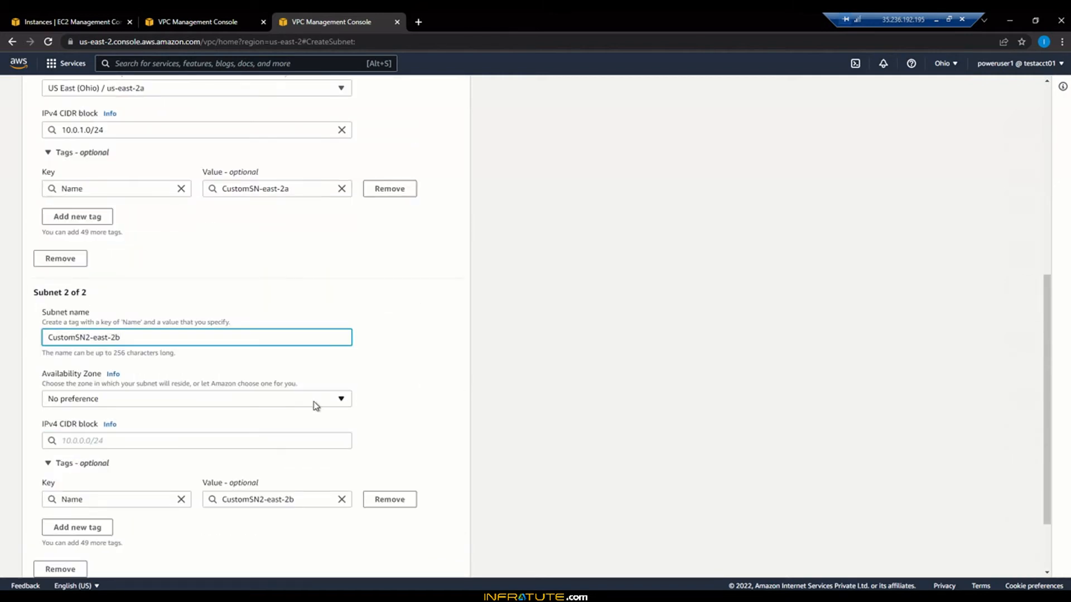
pyautogui.click(315, 403)
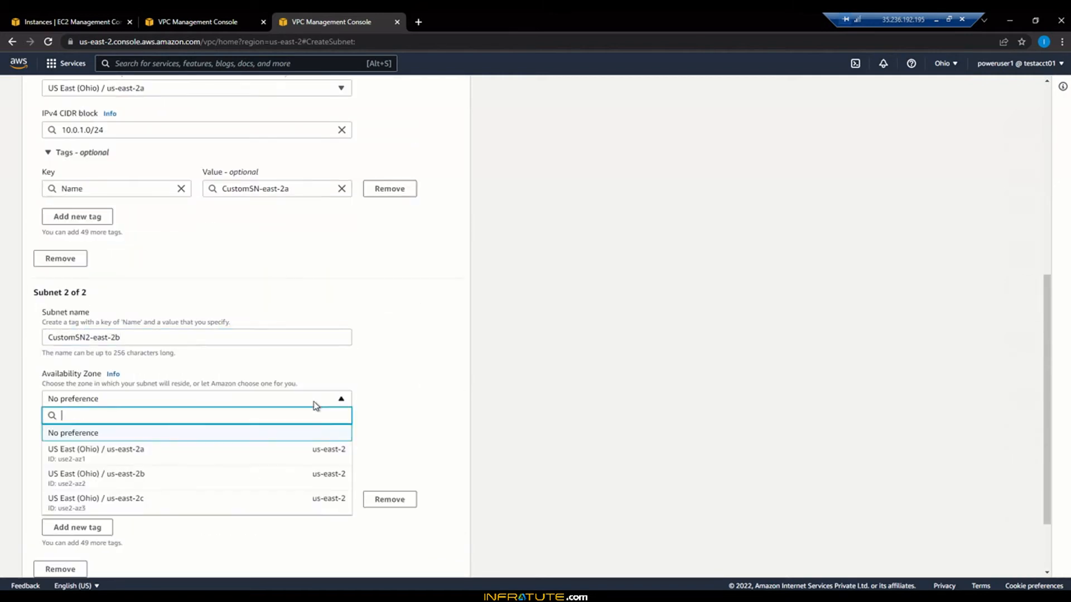
pyautogui.click(192, 478)
pyautogui.scroll(-2, 426, 411)
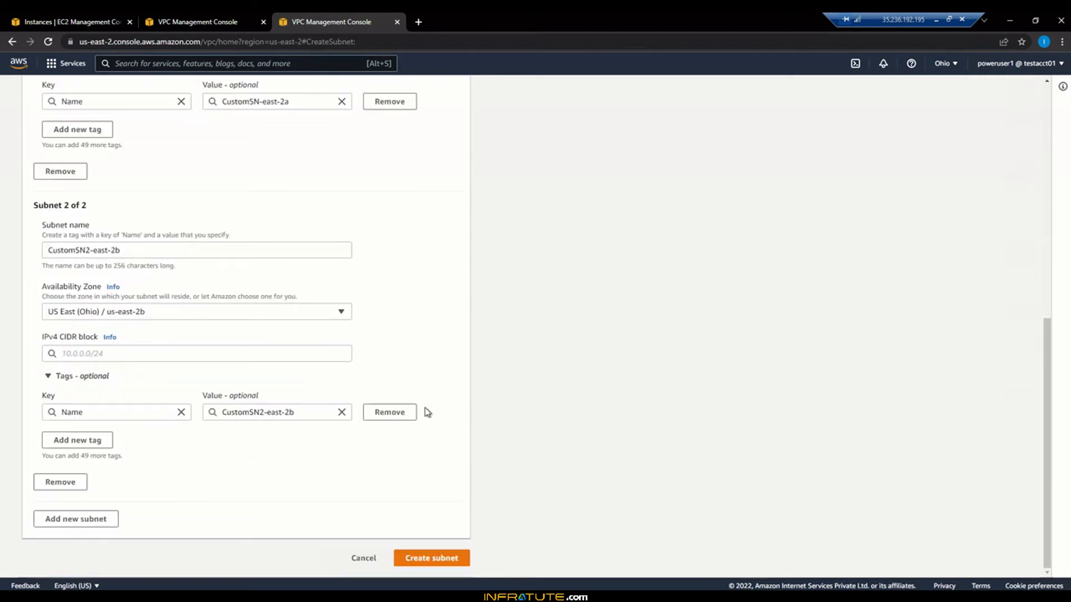
pyautogui.click(223, 353)
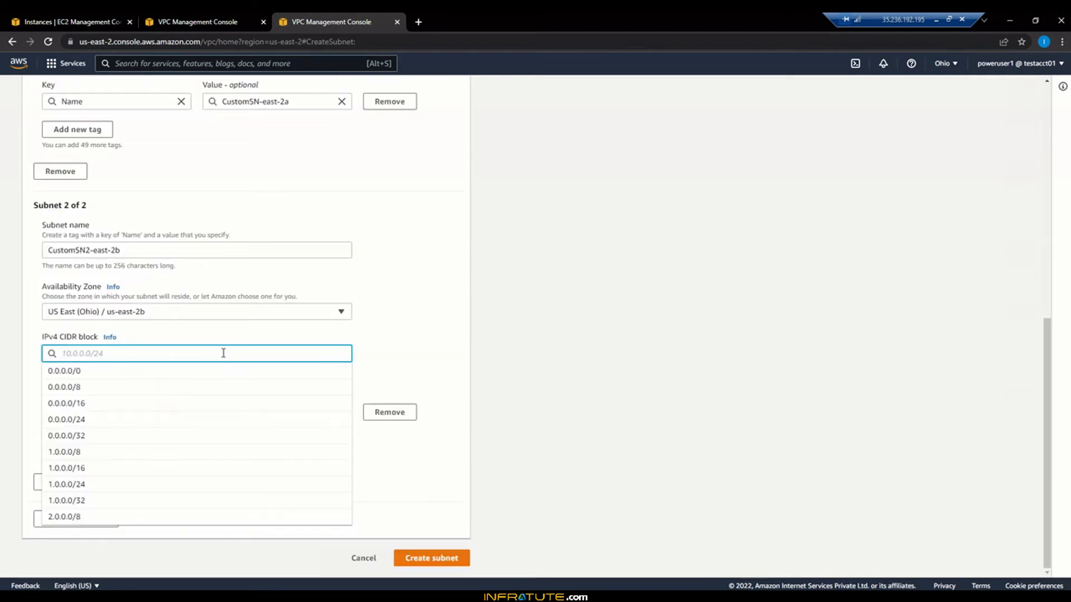
pyautogui.write('10.0.')
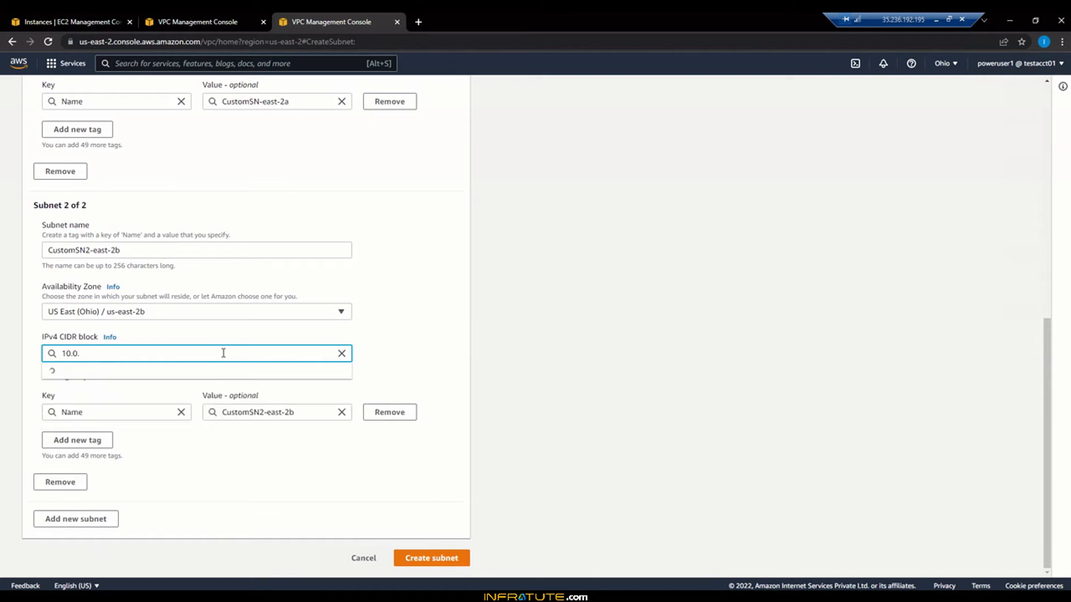
pyautogui.write('2.0')
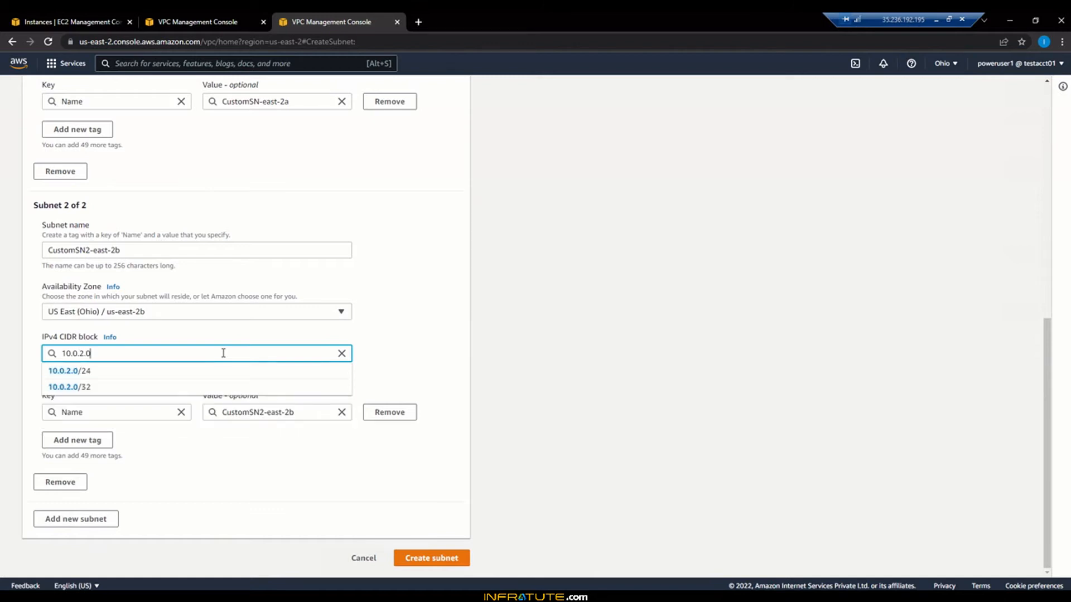
pyautogui.write('/24')
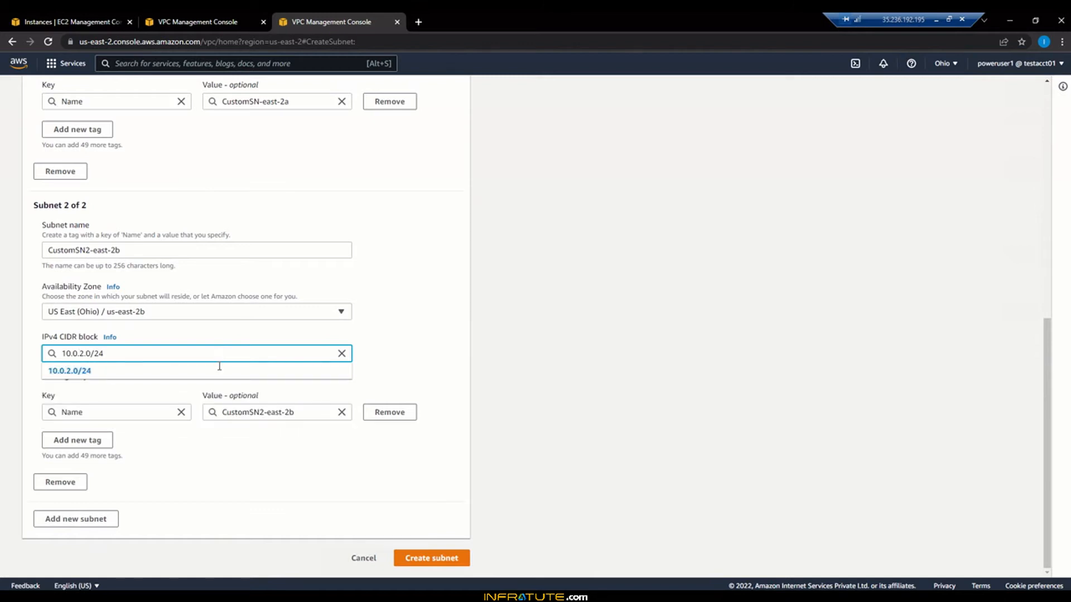
pyautogui.click(218, 373)
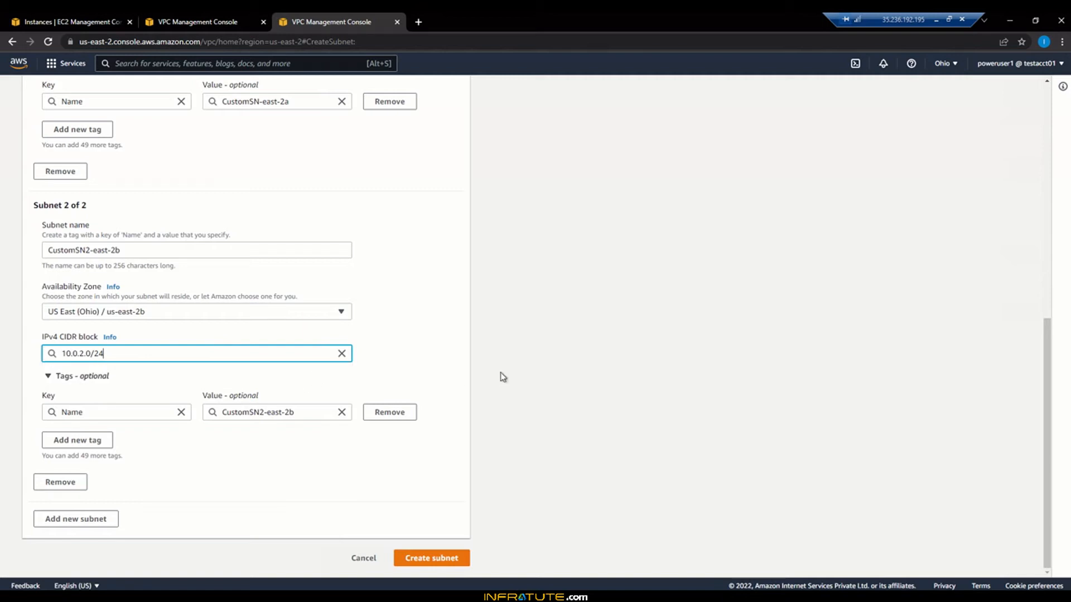
# Step: Create both subnets, then move through Route Tables to the Internet gateways list
pyautogui.click(440, 558)
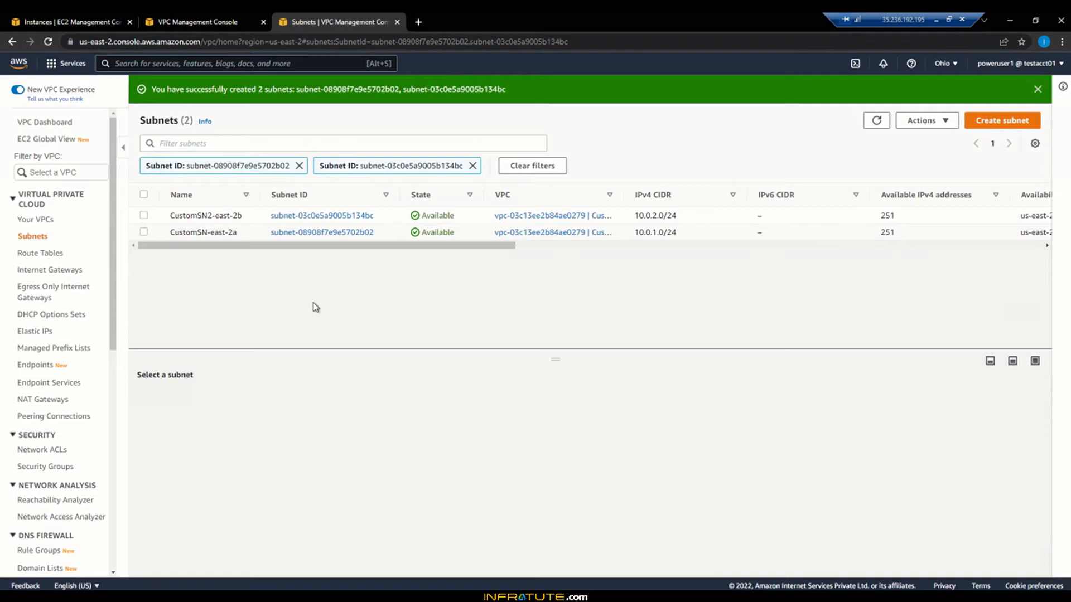
pyautogui.click(33, 255)
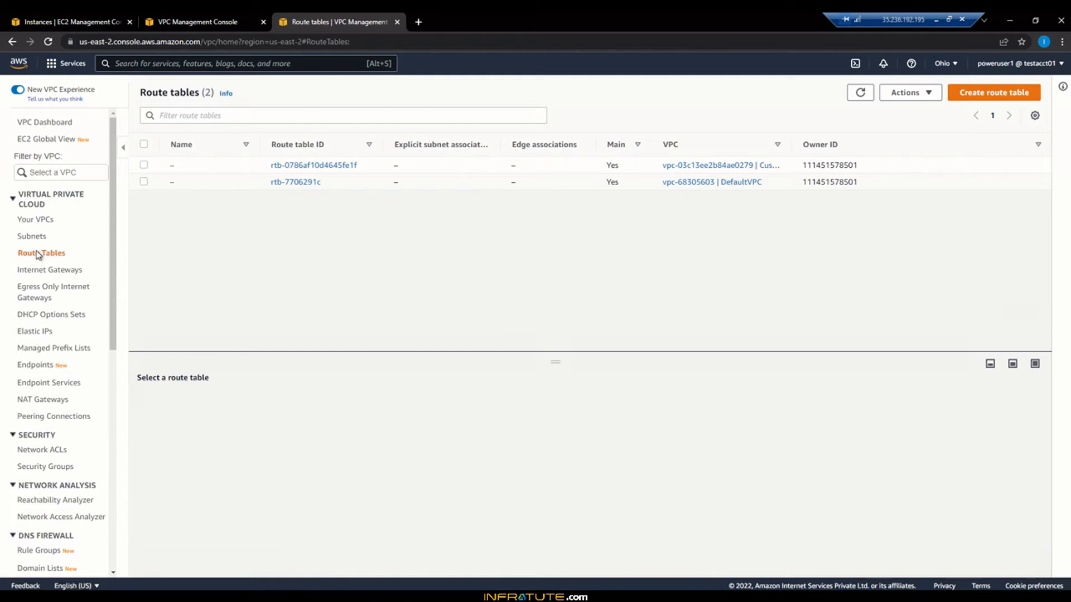
pyautogui.click(30, 272)
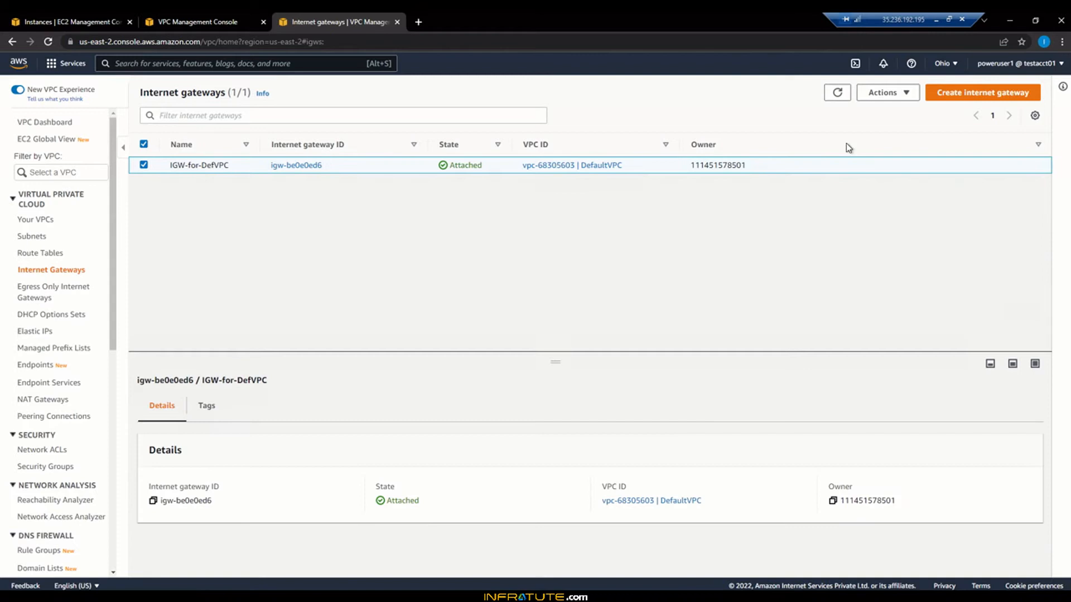
# Step: Create a new internet gateway named CustomIGW
pyautogui.click(969, 94)
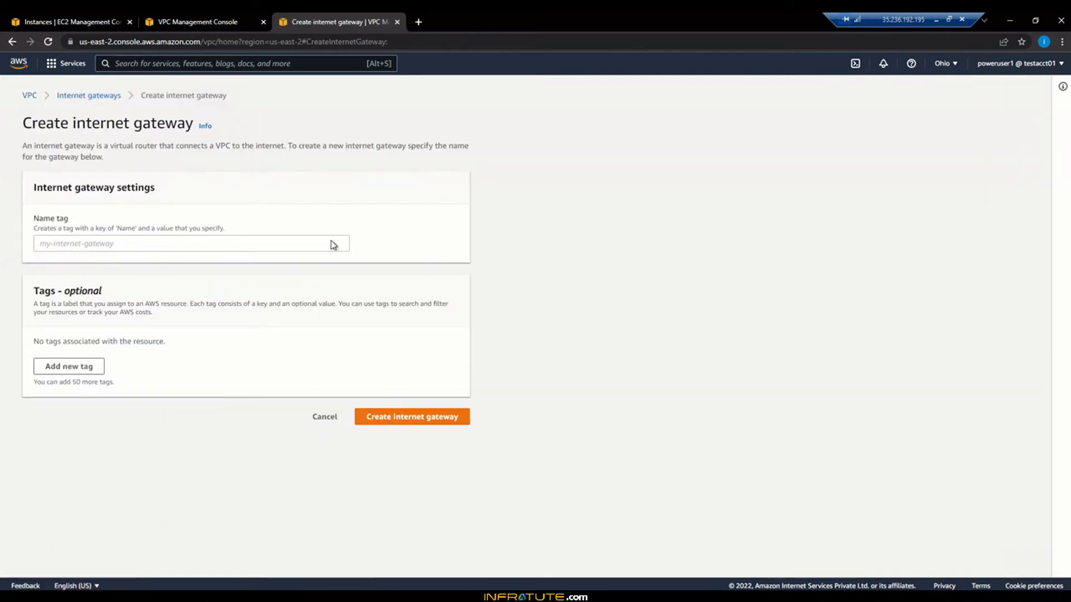
pyautogui.click(313, 237)
pyautogui.write('Cust')
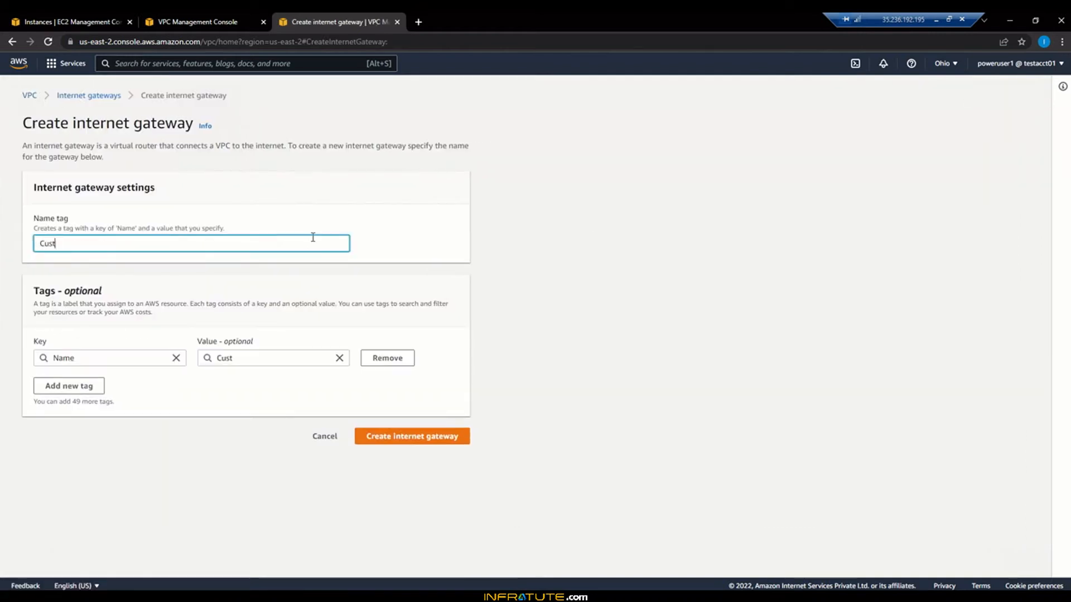
pyautogui.write('omIG')
pyautogui.write('W')
pyautogui.press('BackSpace')
pyautogui.write('W')
pyautogui.click(431, 438)
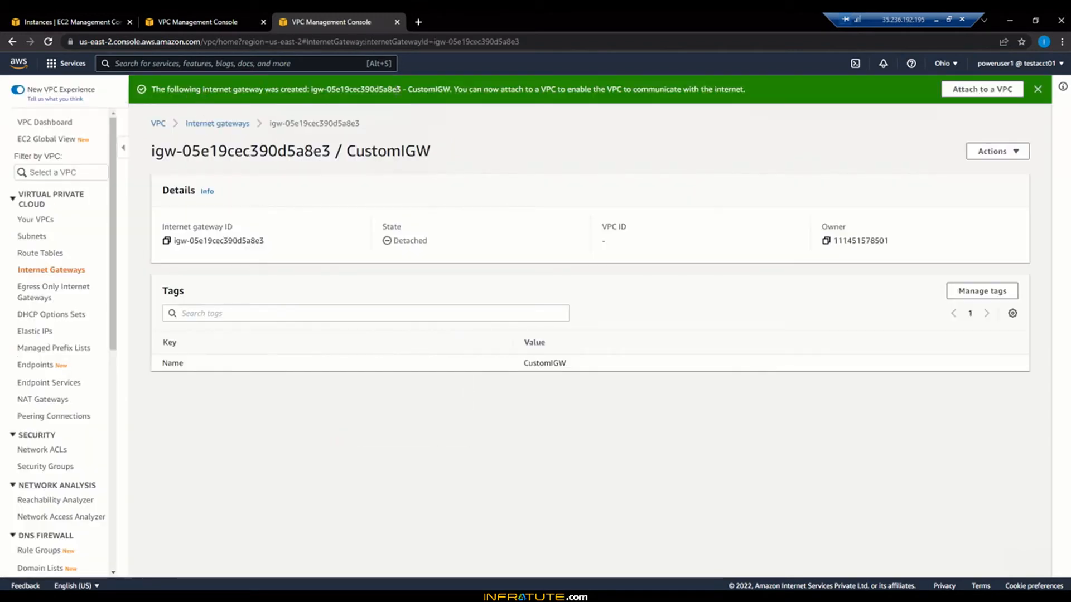
# Step: Attach CustomIGW to CustomVPC1 (vpc-03c13ee2b84ae0279)
pyautogui.click(980, 95)
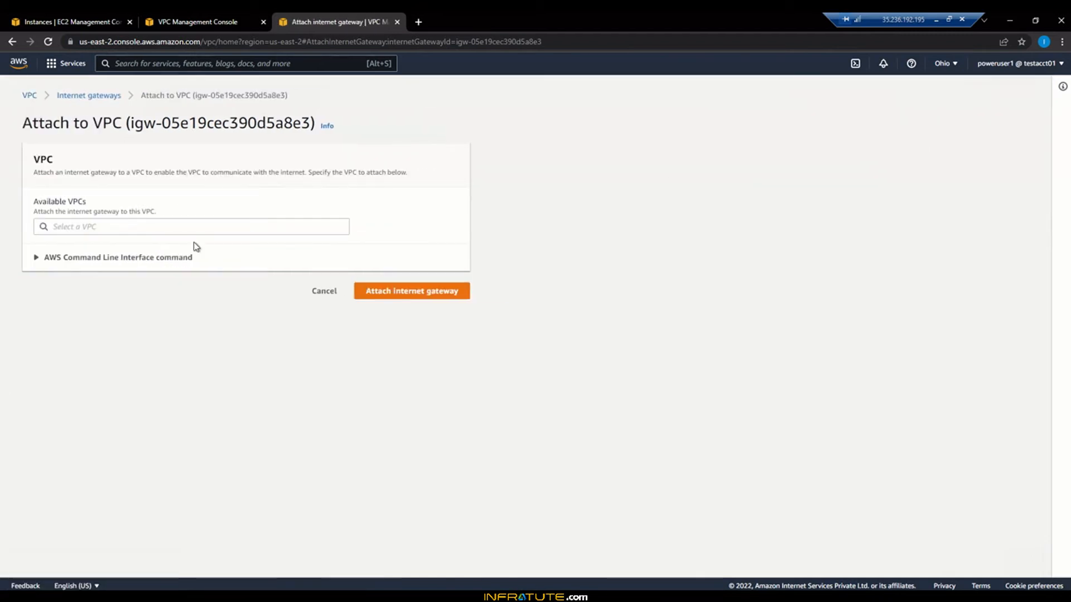
pyautogui.click(180, 228)
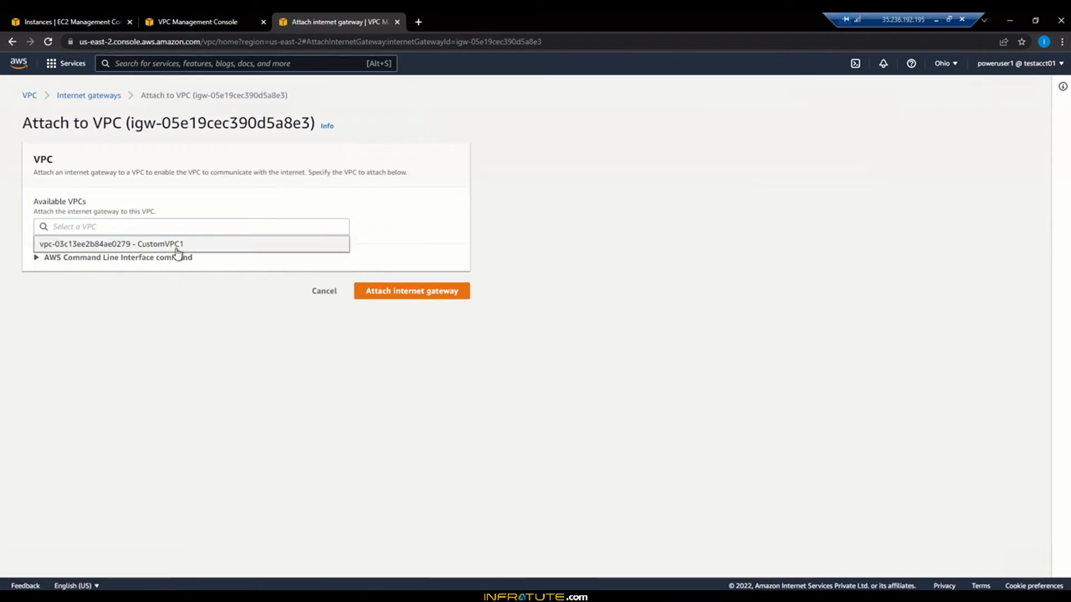
pyautogui.click(176, 251)
pyautogui.click(395, 292)
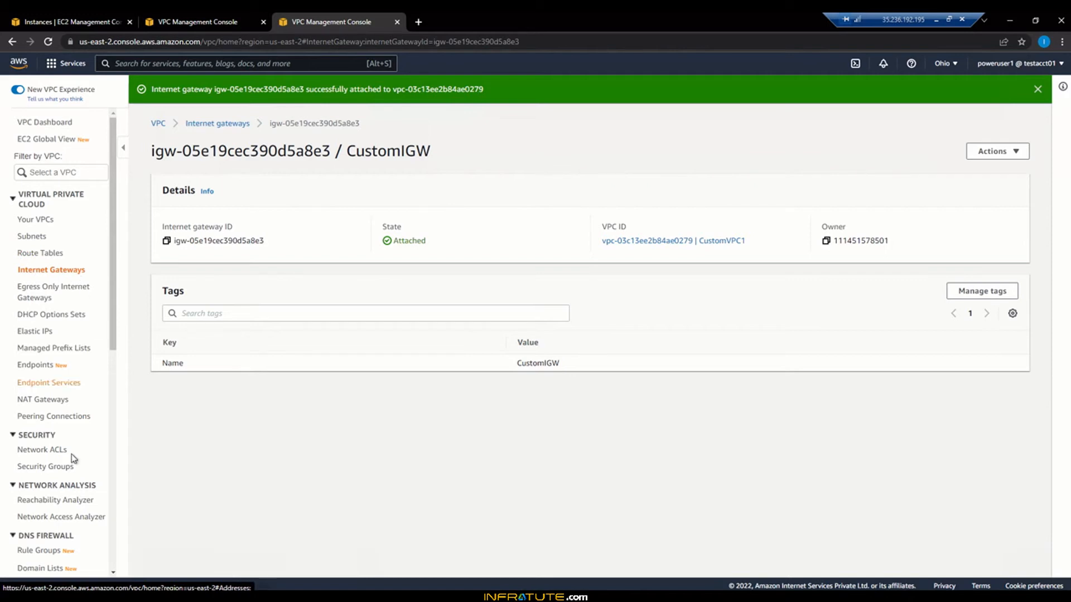
# Step: Associate main route table rtb-0786af10d4645fe1f with subnet CustomSN-east-2a
pyautogui.click(32, 254)
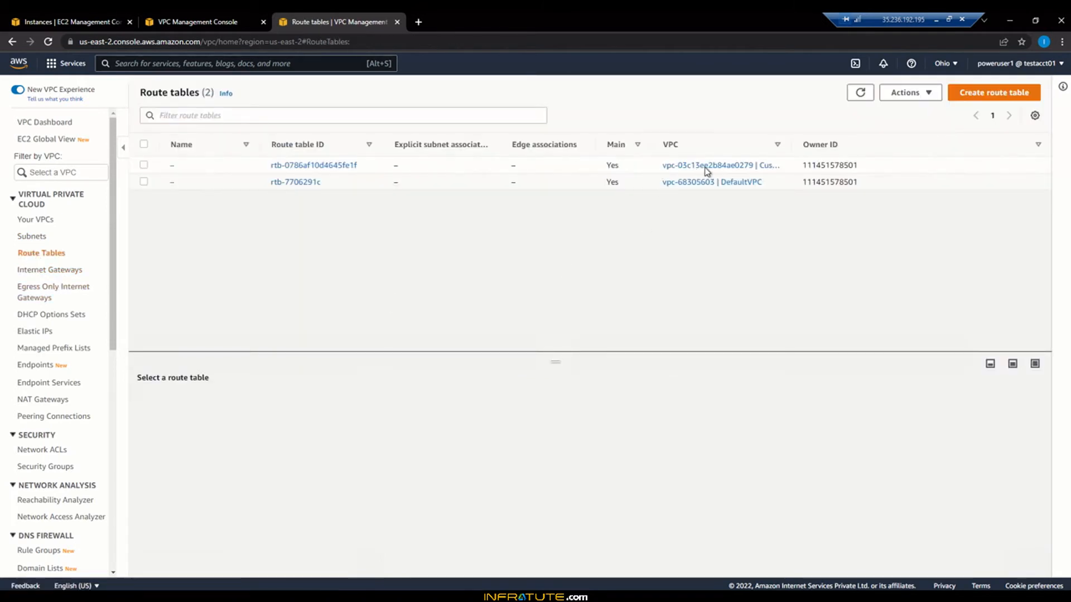
pyautogui.click(287, 167)
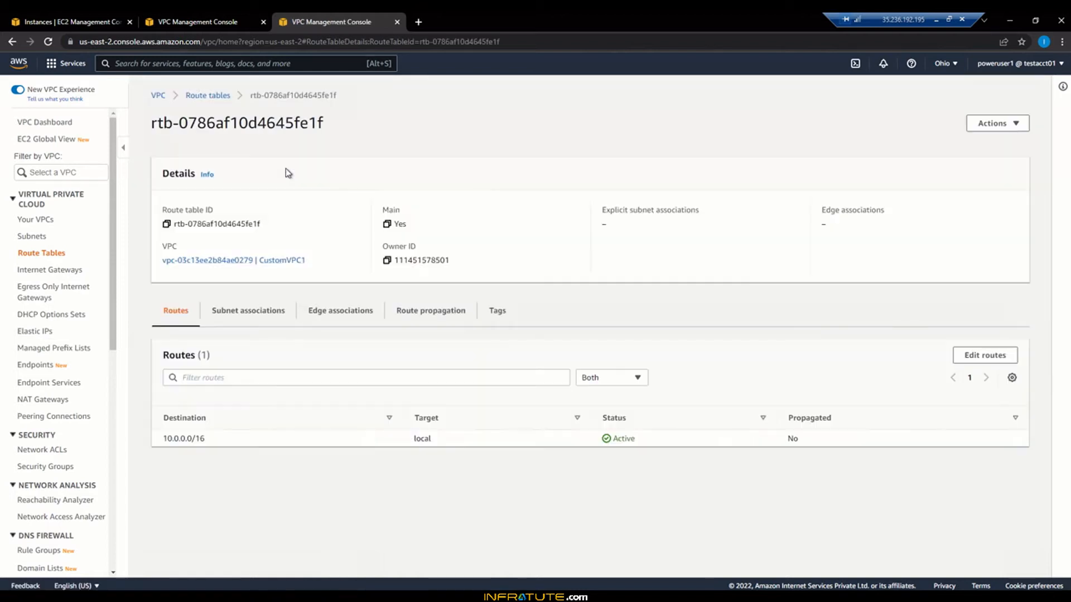
pyautogui.click(264, 315)
pyautogui.scroll(-1, 368, 446)
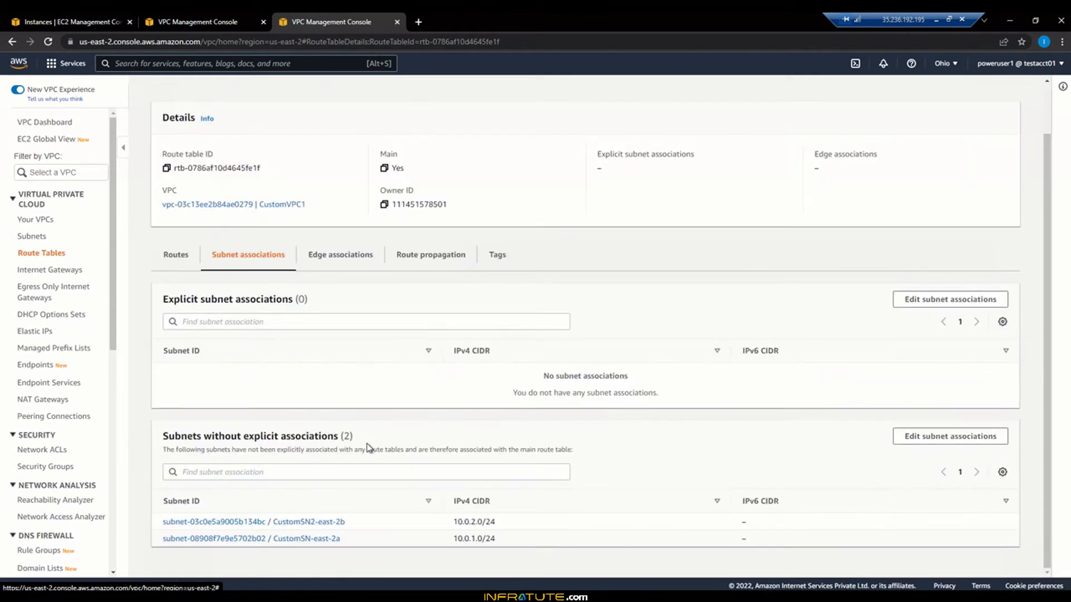
pyautogui.click(937, 305)
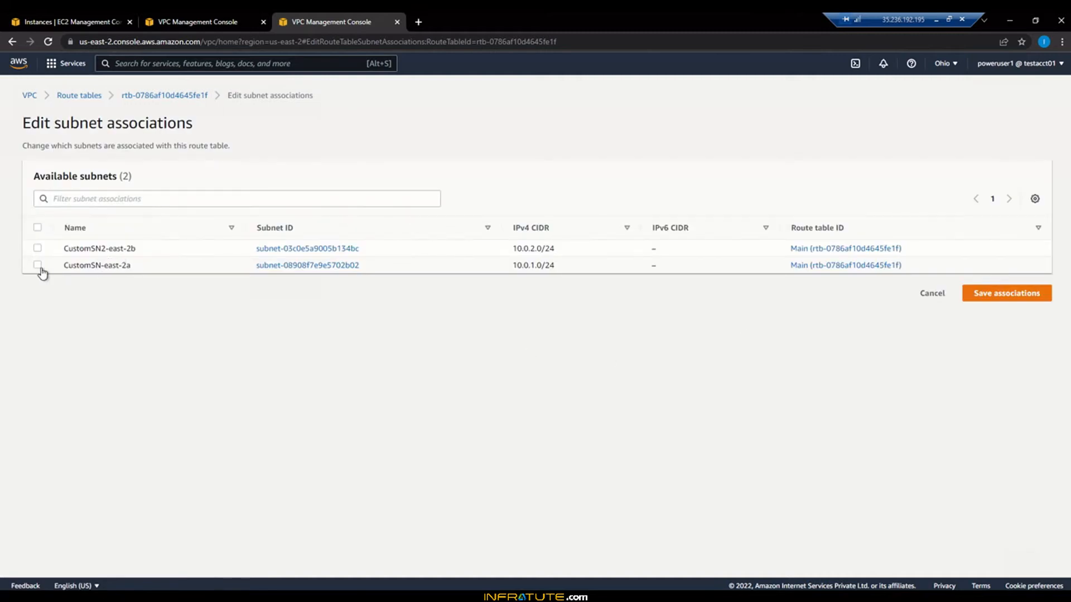
pyautogui.click(86, 269)
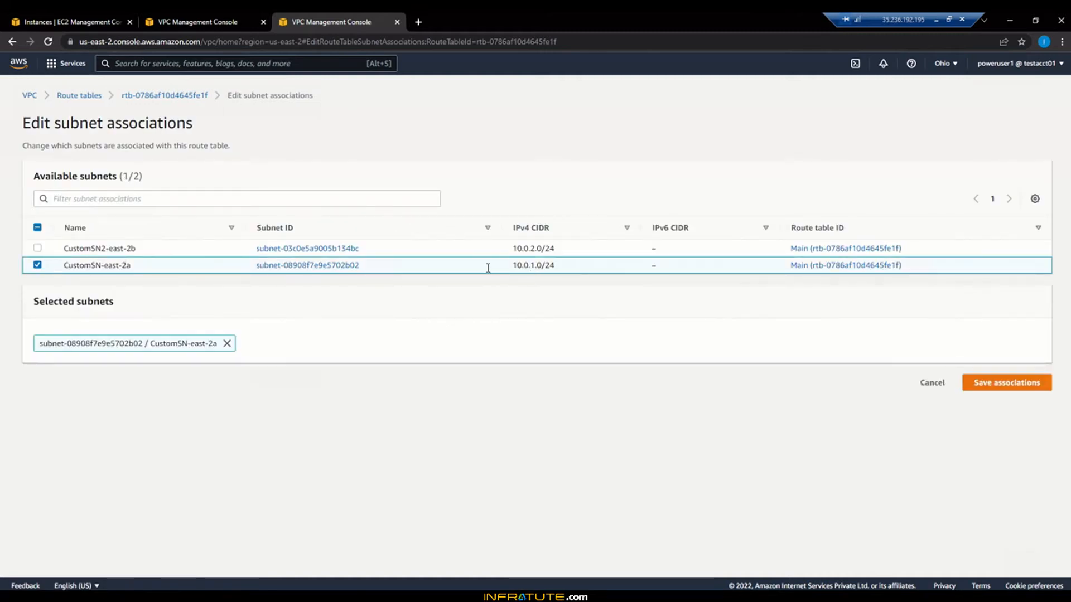
pyautogui.click(1018, 385)
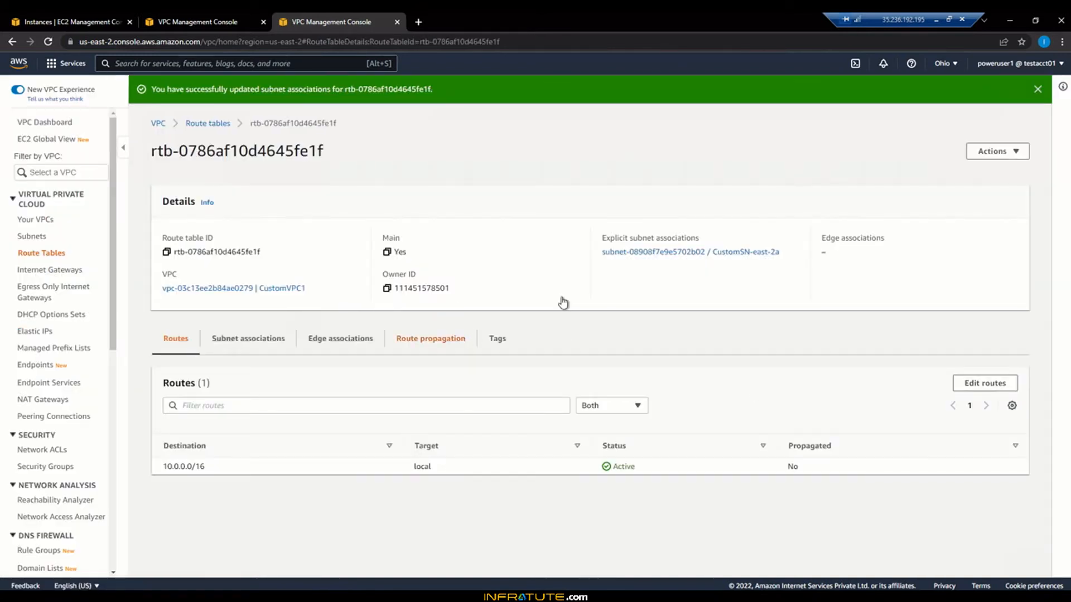
pyautogui.click(209, 123)
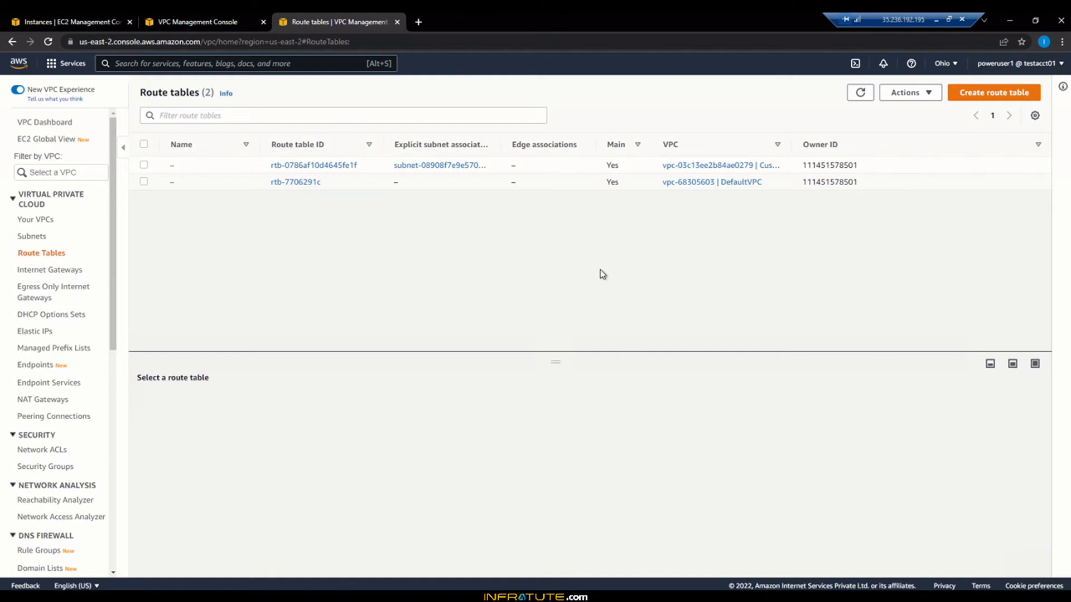
# Step: Create route table CustomVPC-RT-Priv in CustomVPC1 and go back to the list
pyautogui.click(998, 95)
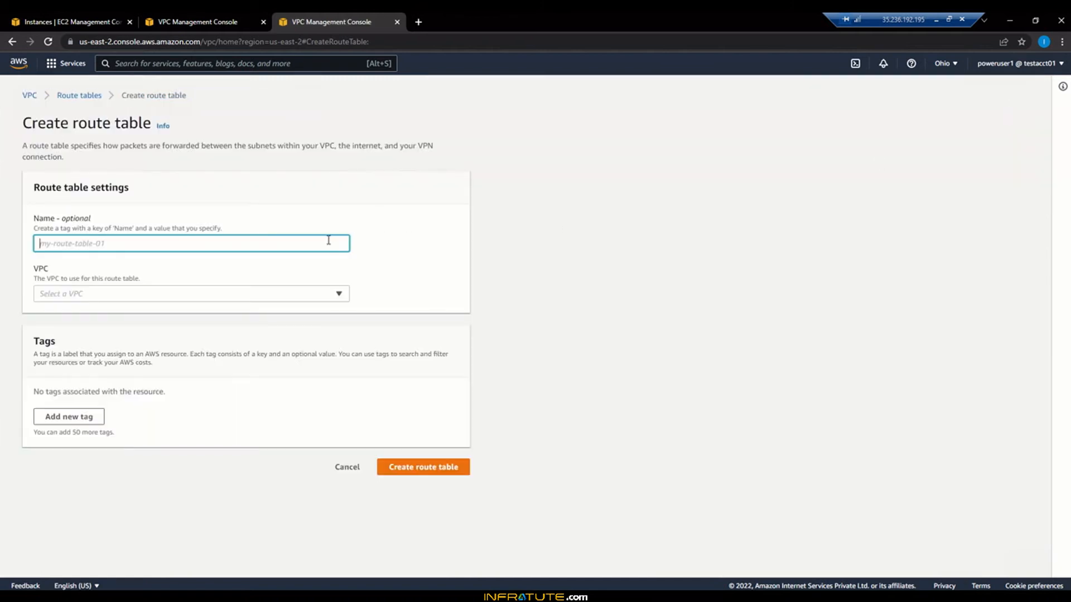
pyautogui.write('Custom')
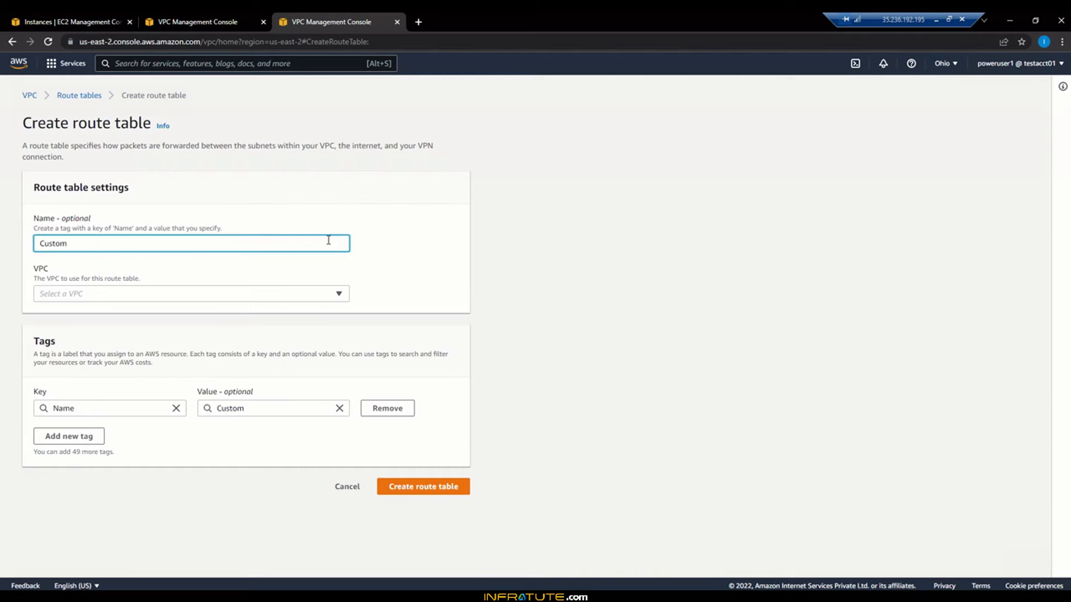
pyautogui.write('VPC-')
pyautogui.write('RT-=')
pyautogui.write('Priv')
pyautogui.click(341, 295)
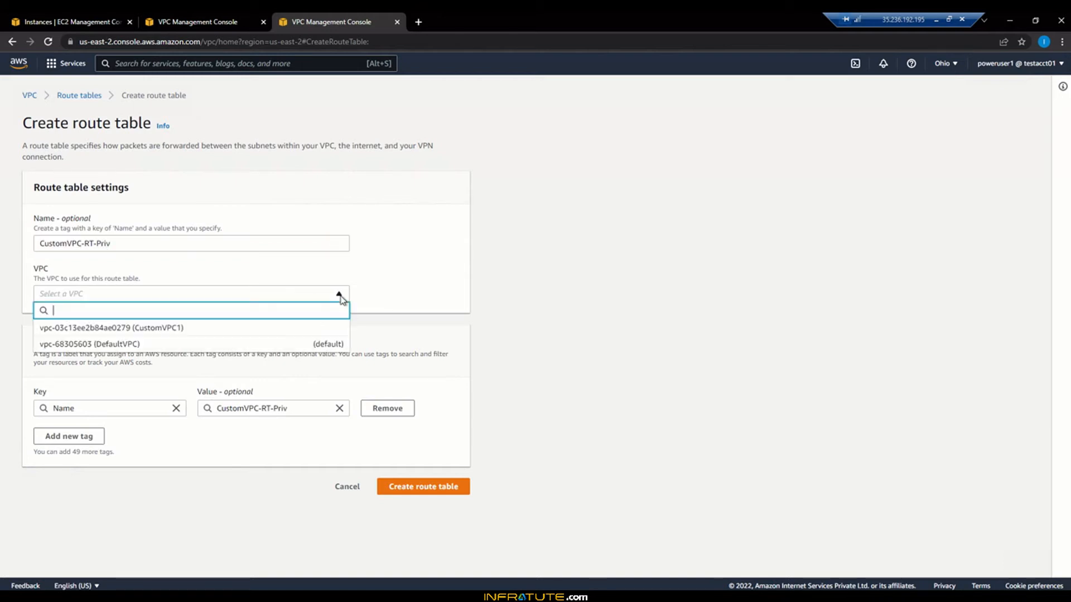
pyautogui.click(289, 329)
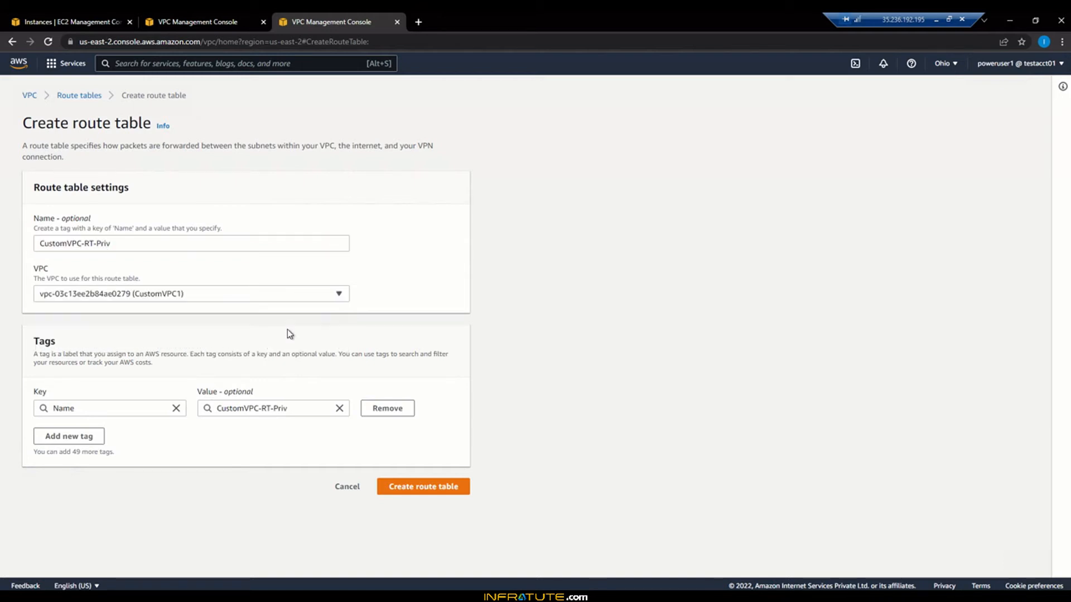
pyautogui.click(427, 487)
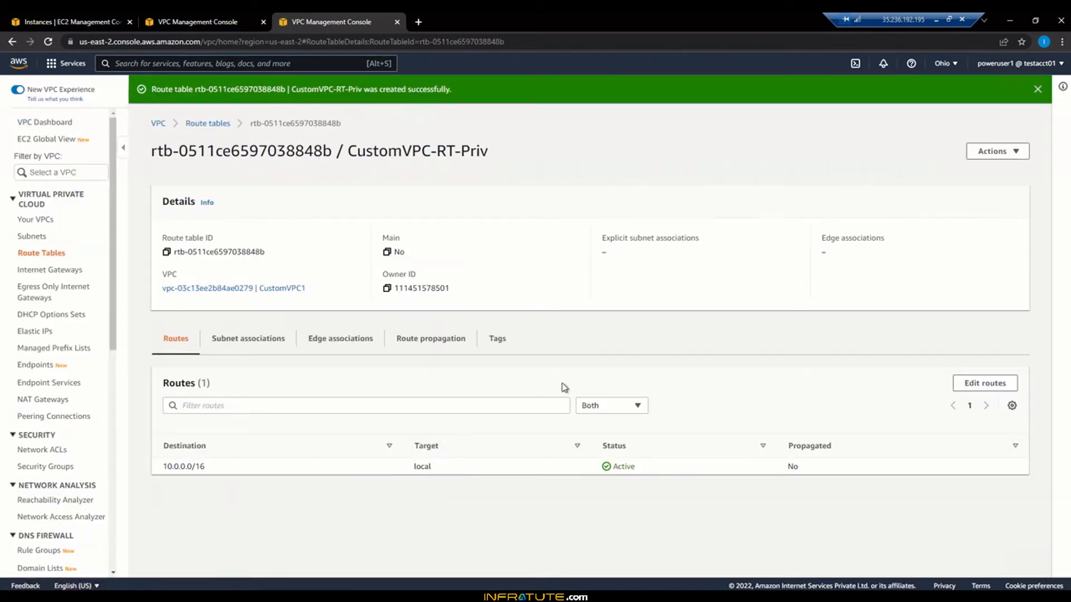
pyautogui.click(218, 124)
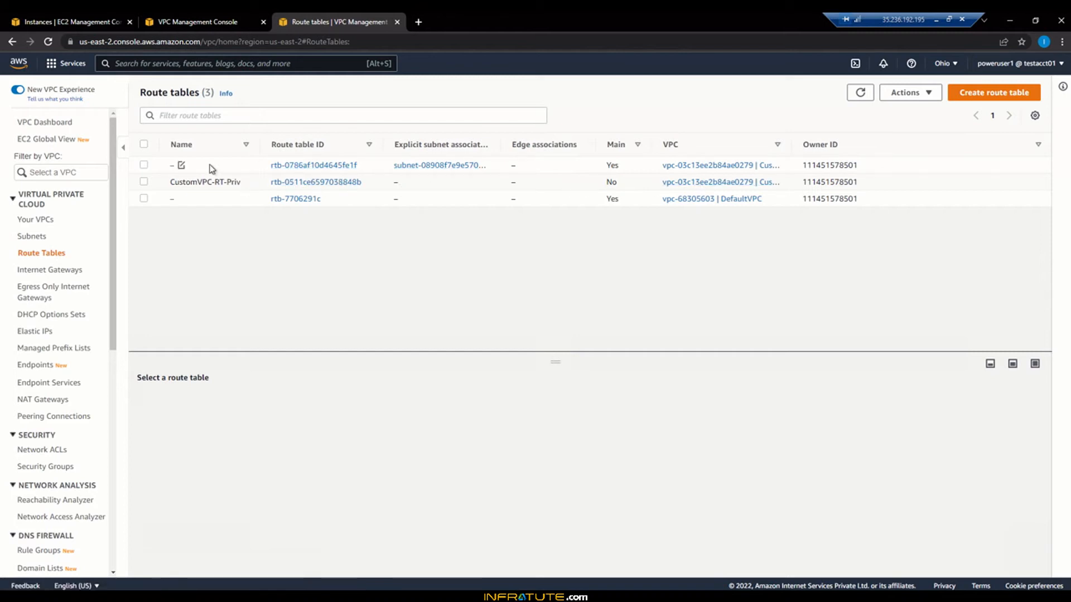
# Step: Name main route table rtb-0786af10d4645fe1f CustomRT1-Pub, then correct it to CustomVPC-RT-Pub
pyautogui.click(181, 166)
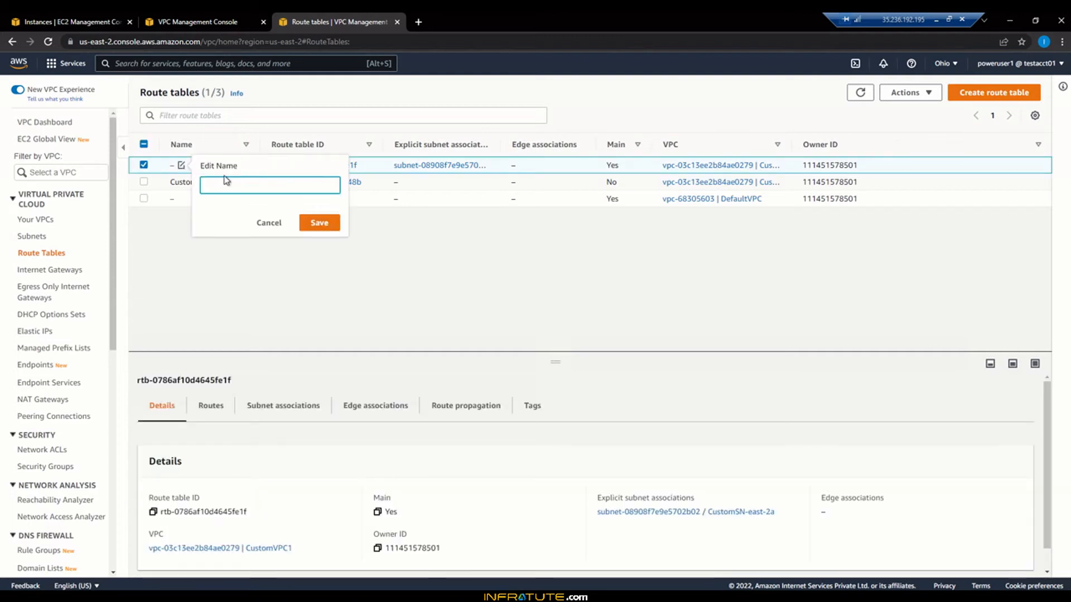
pyautogui.write('CustomRT1-Pub')
pyautogui.click(319, 223)
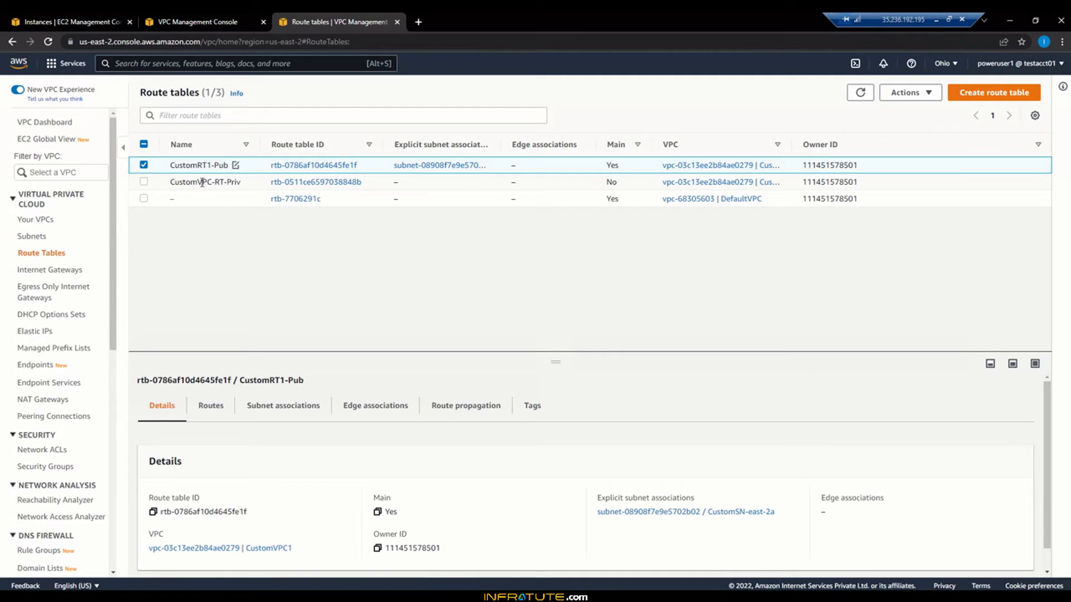
pyautogui.click(237, 165)
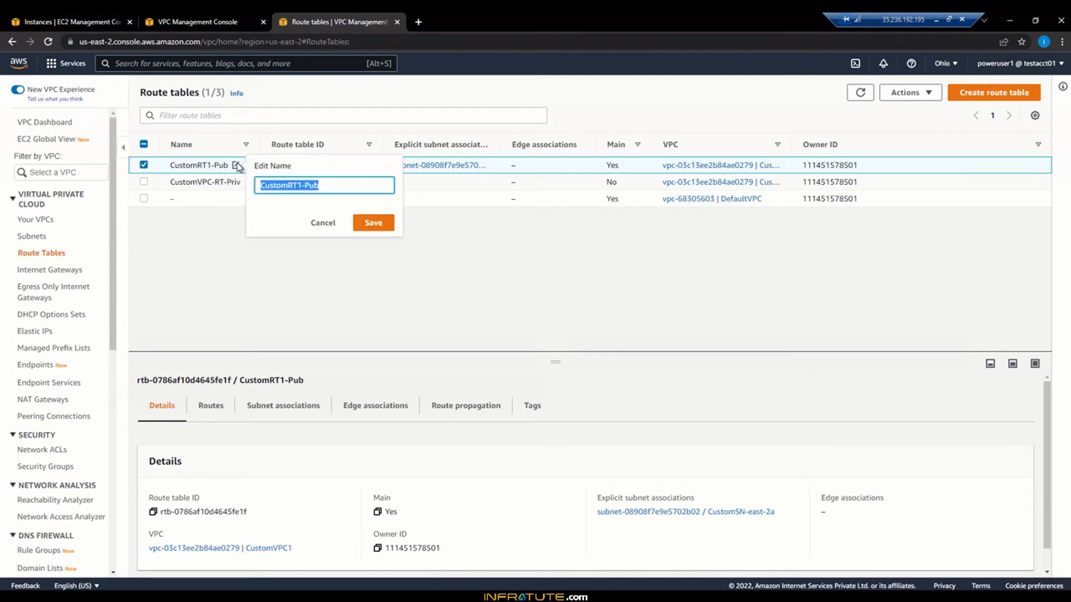
pyautogui.click(288, 185)
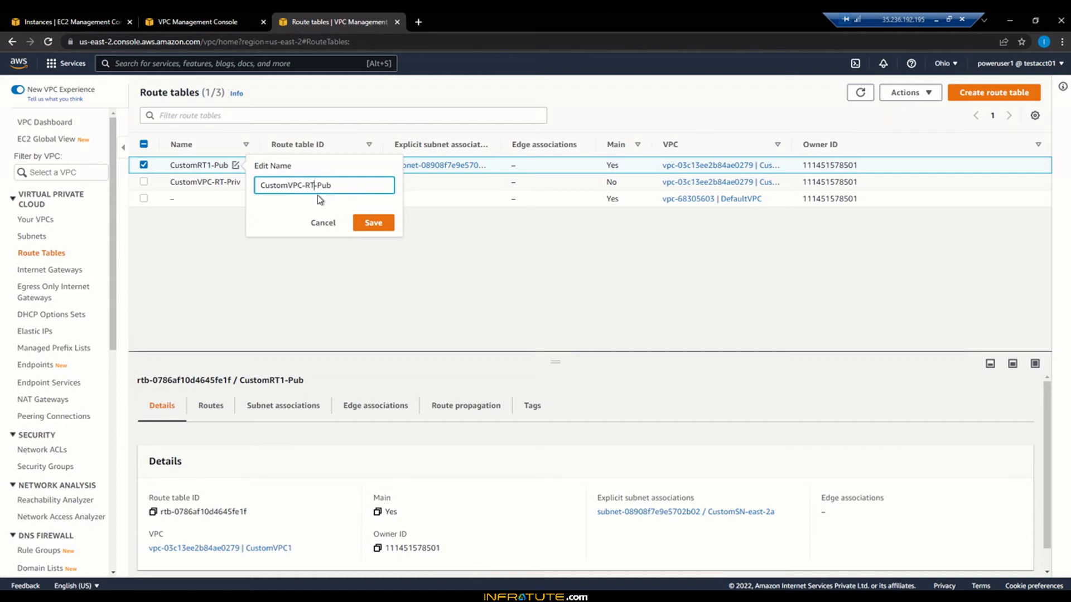
pyautogui.click(370, 223)
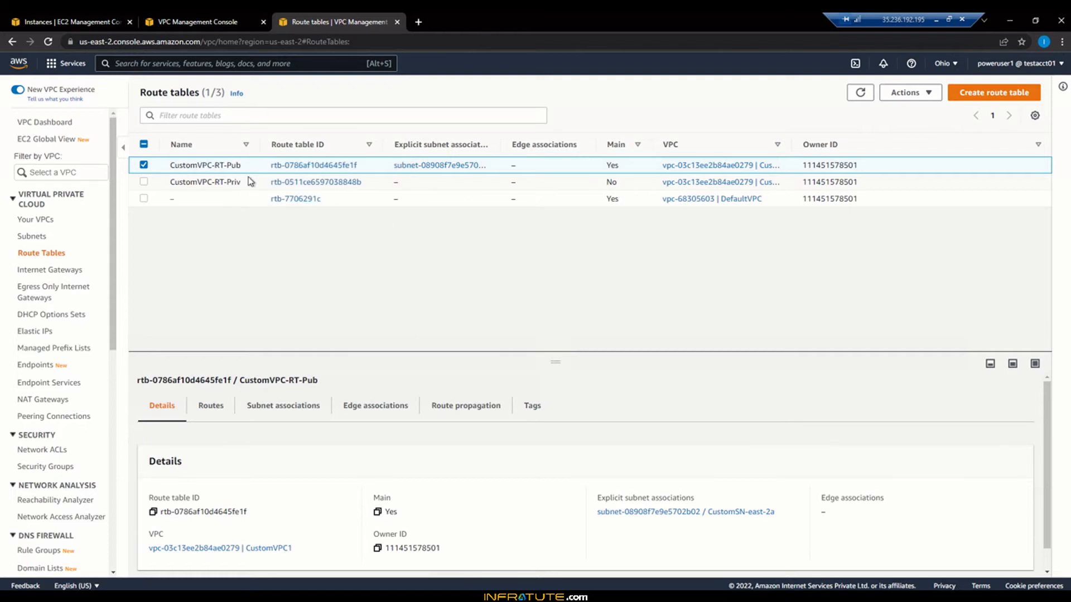
pyautogui.click(237, 165)
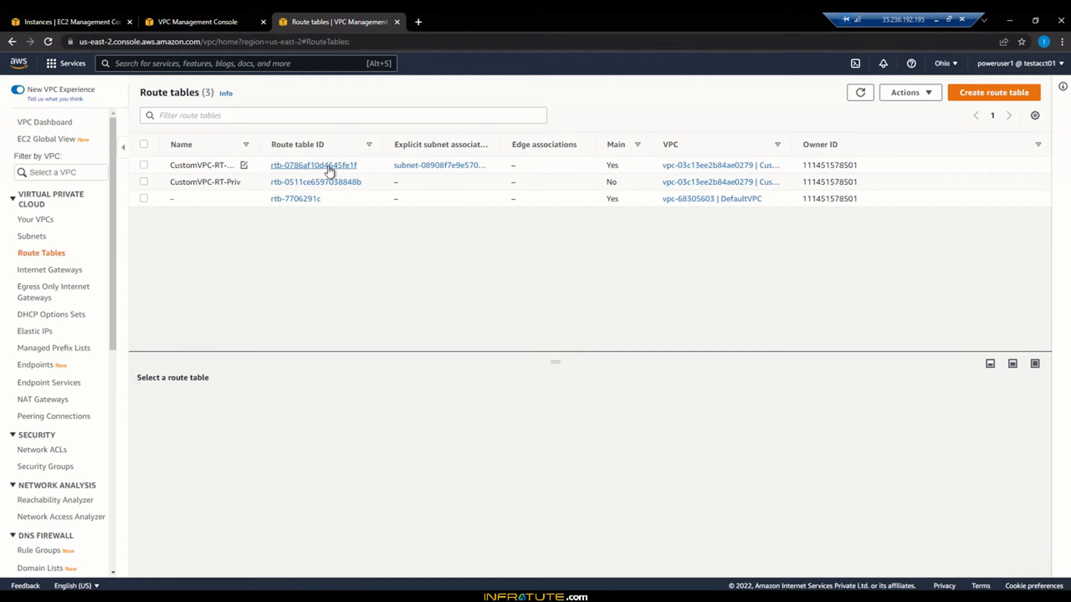
pyautogui.click(291, 183)
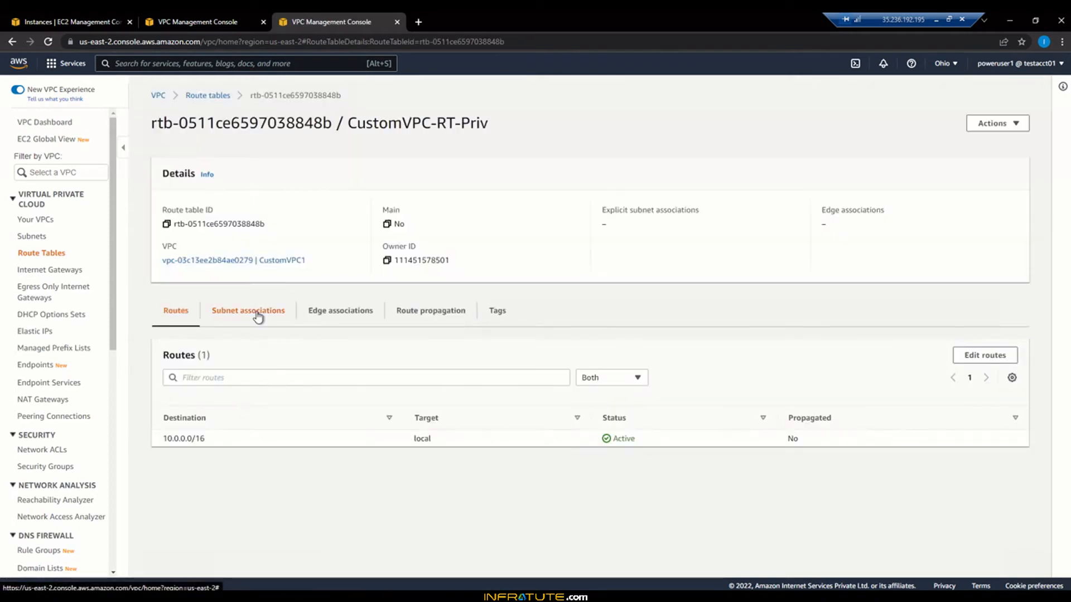
pyautogui.click(259, 312)
pyautogui.scroll(-1, 384, 430)
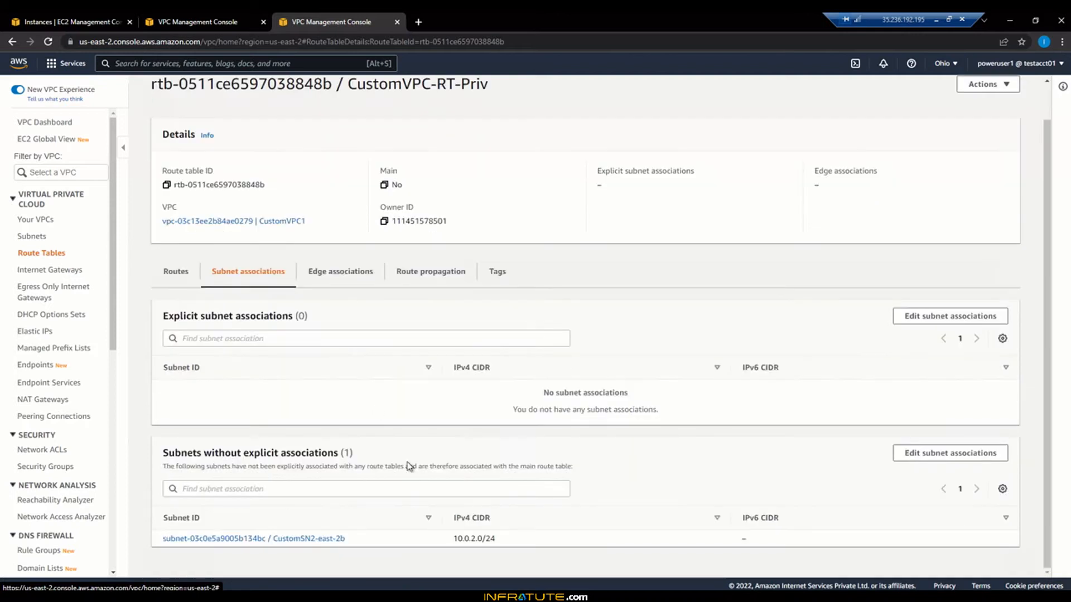
pyautogui.click(941, 317)
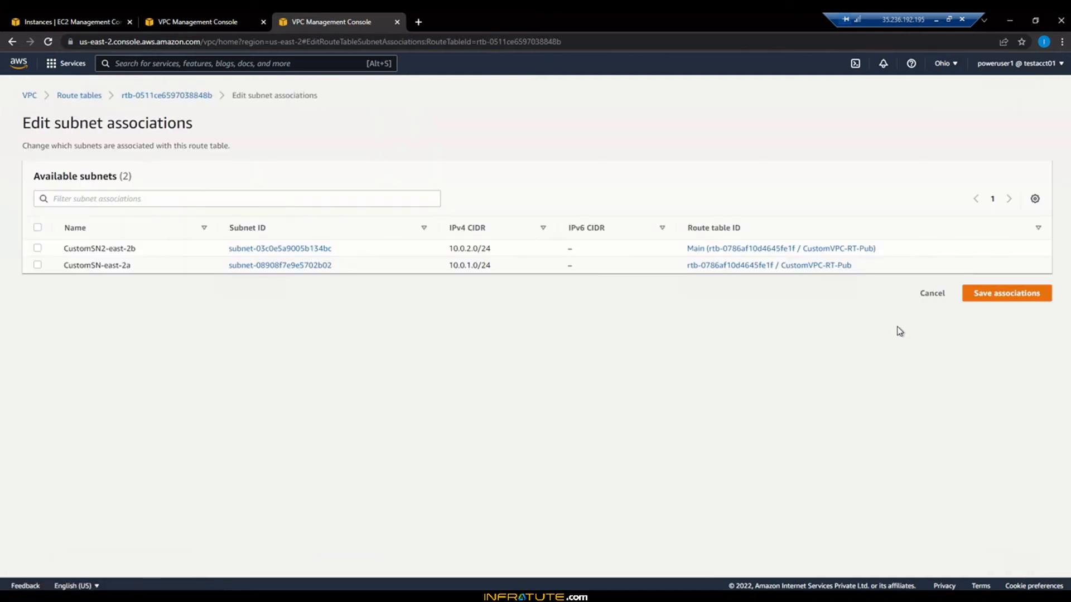
pyautogui.click(37, 248)
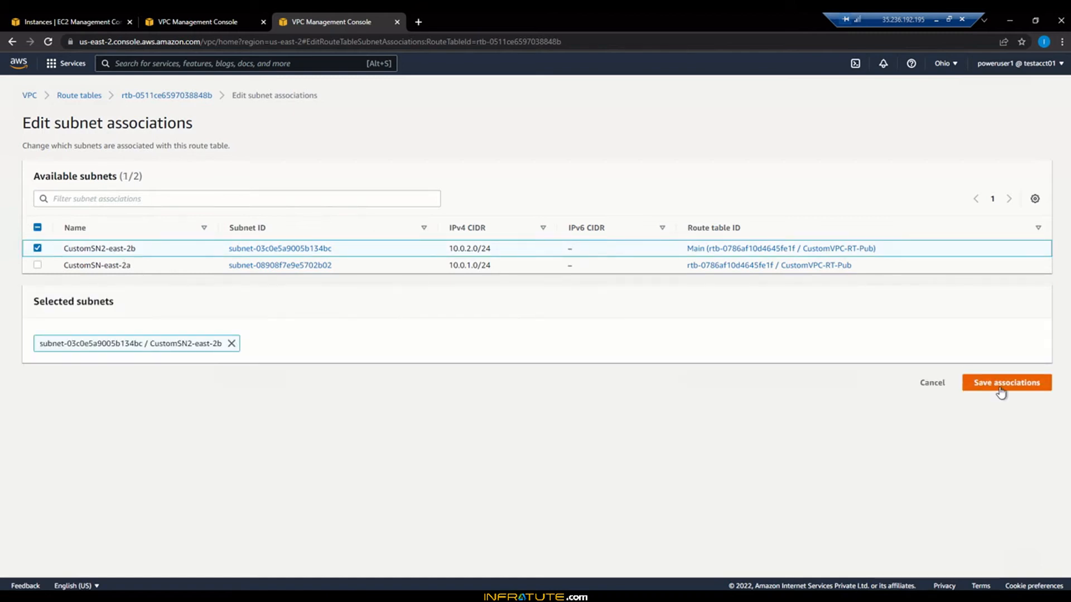
pyautogui.click(1001, 391)
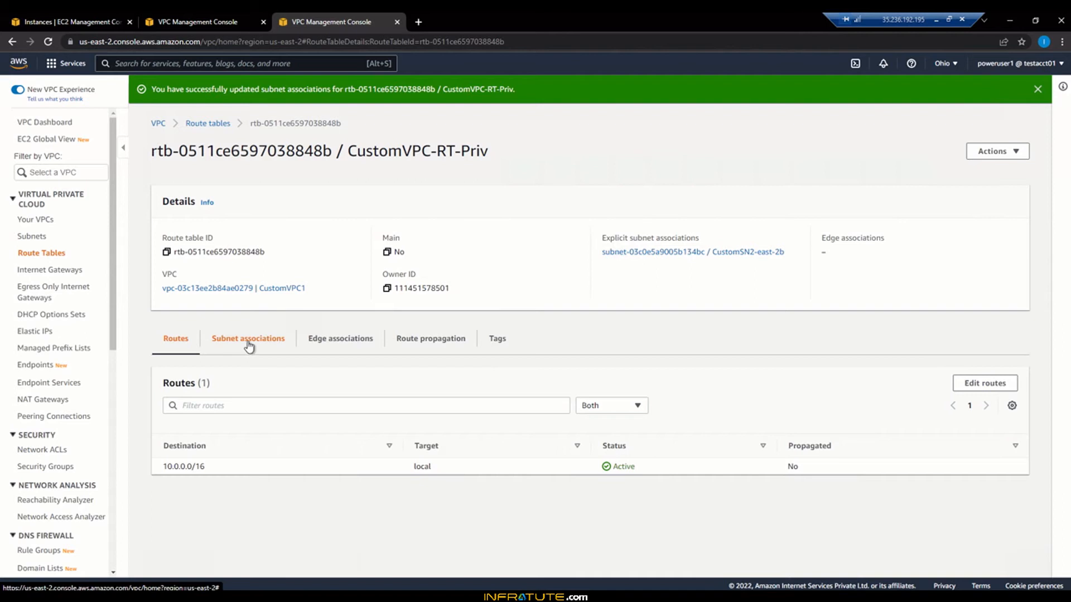
pyautogui.click(205, 122)
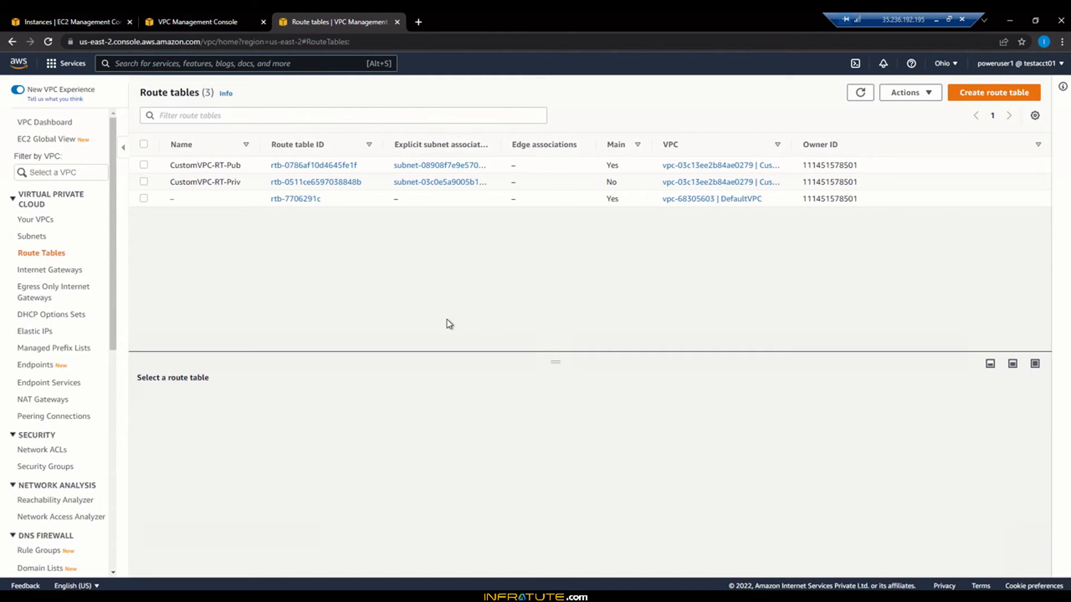
# Step: Check the internet gateways, then open route table rtb-0786af10d4645fe1f's details
pyautogui.click(51, 272)
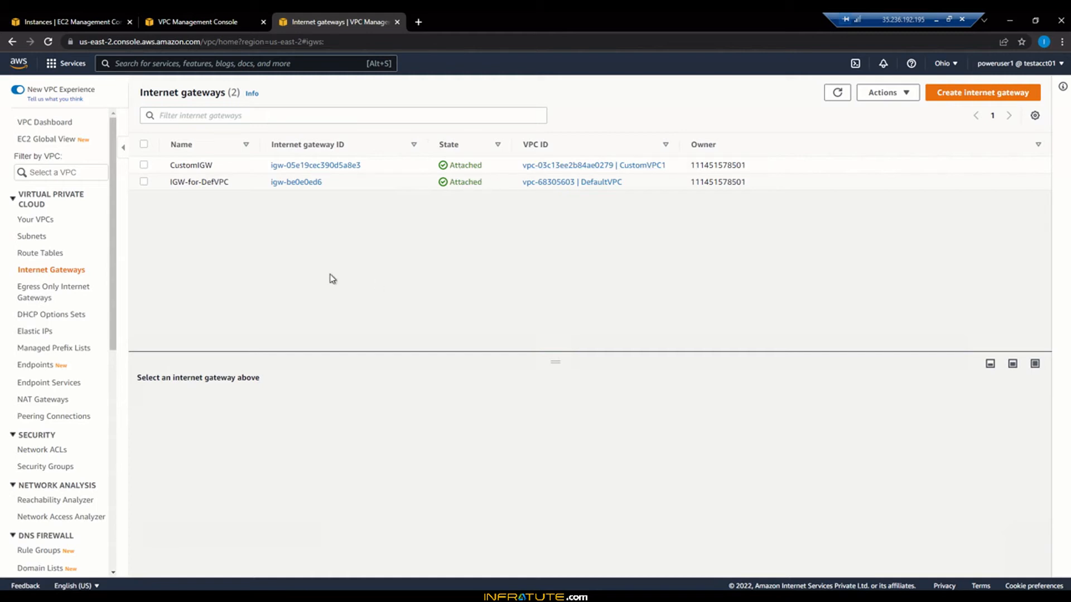
pyautogui.click(39, 253)
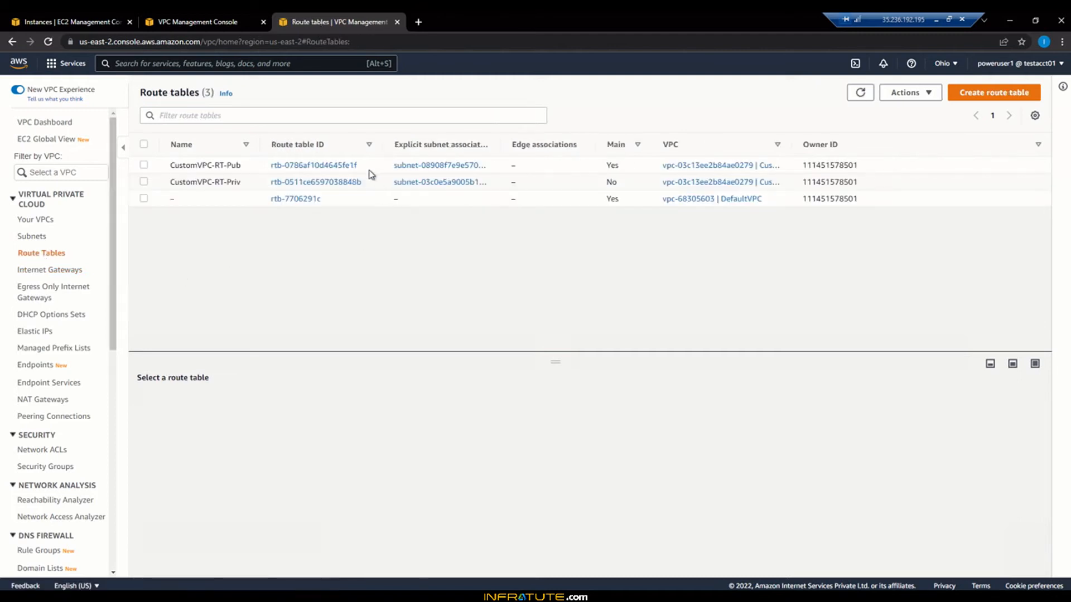
pyautogui.click(314, 167)
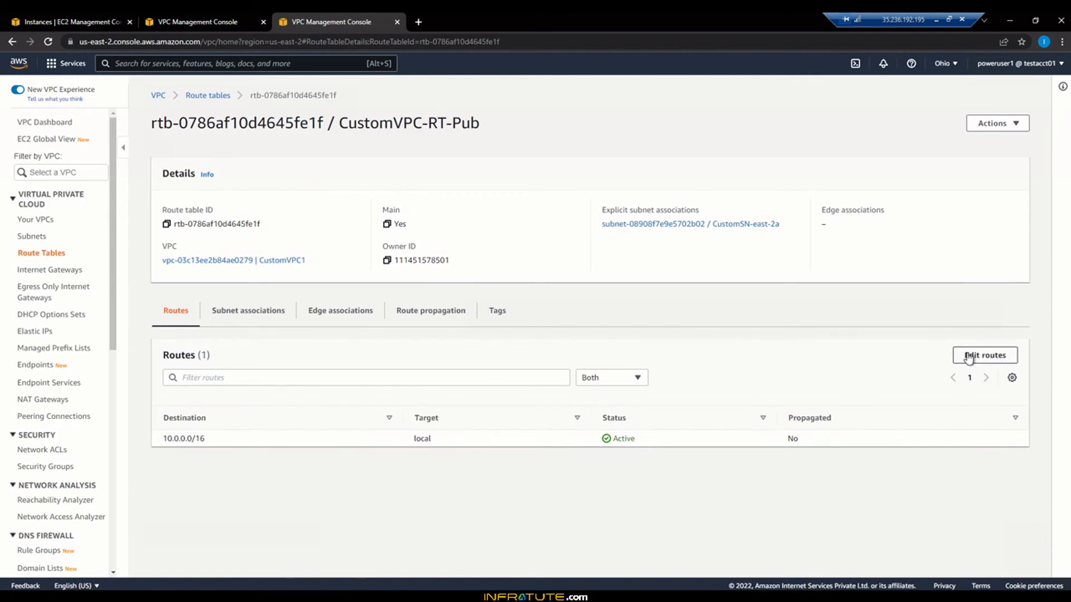
# Step: Add a 0.0.0.0/0 route to internet gateway igw-05e19cec390d5a8e3 in CustomVPC-RT-Pub and save it
pyautogui.click(969, 357)
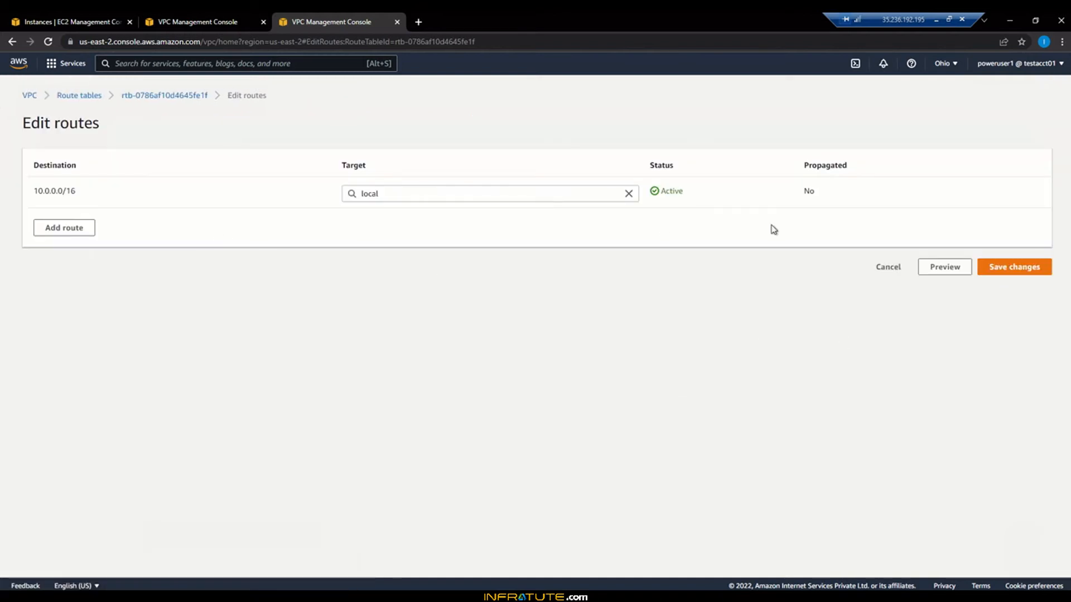
pyautogui.click(65, 228)
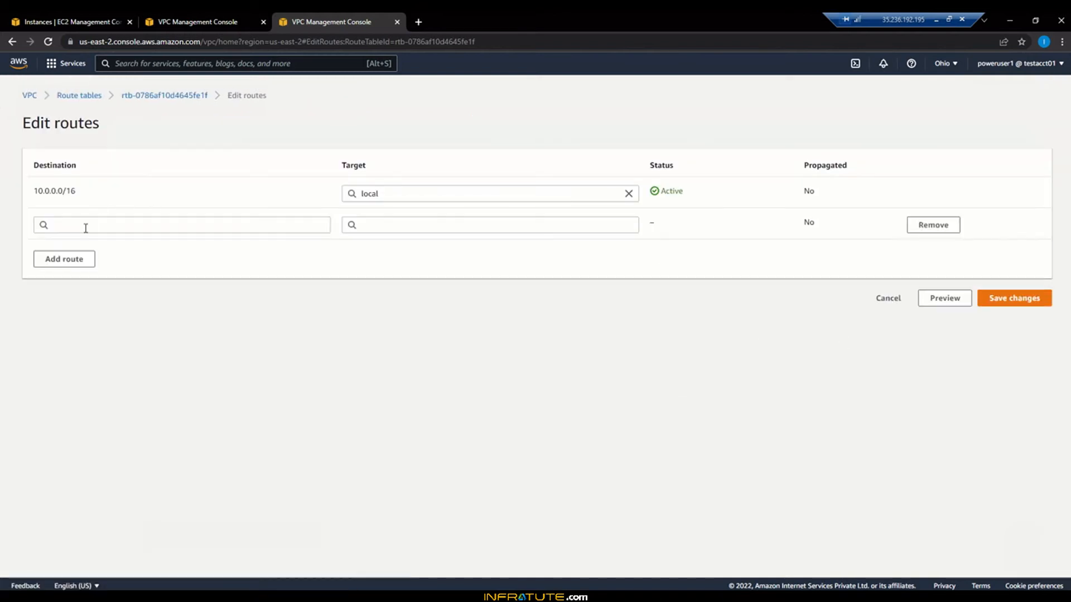
pyautogui.click(85, 228)
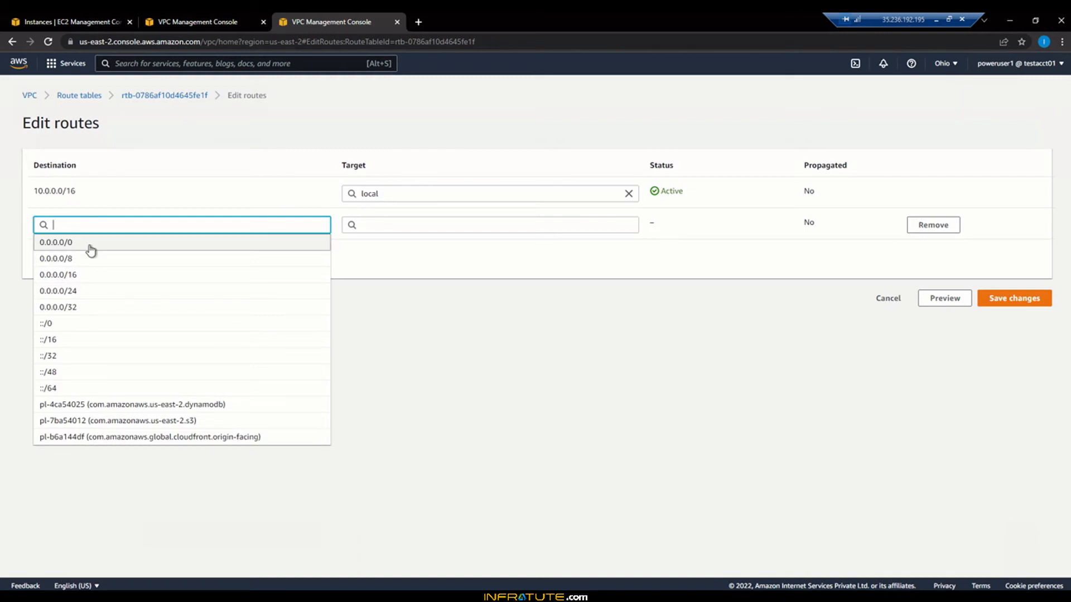
pyautogui.click(89, 246)
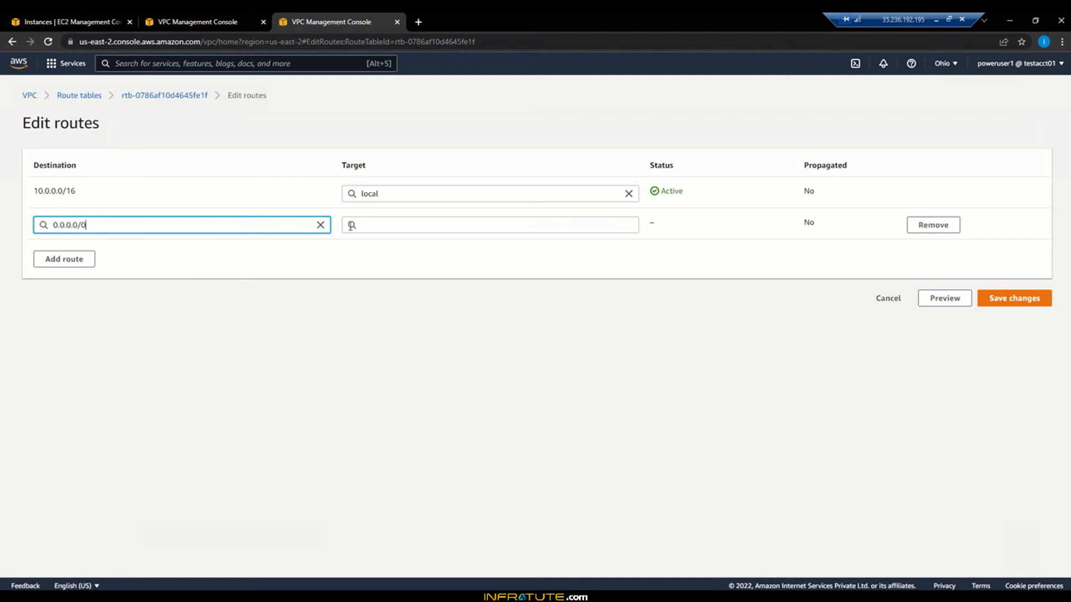
pyautogui.click(392, 224)
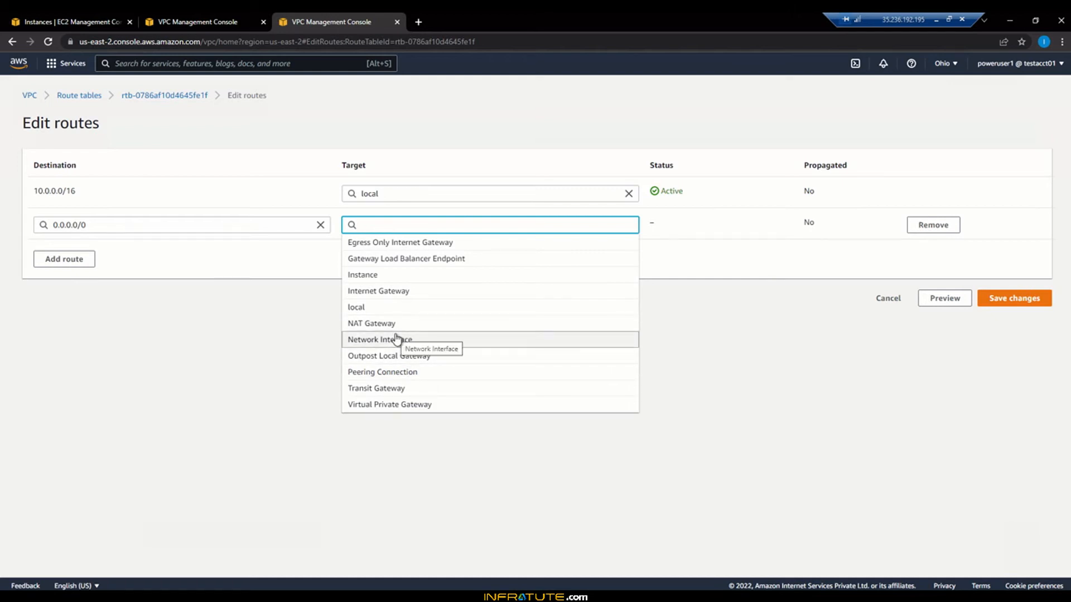
pyautogui.click(403, 295)
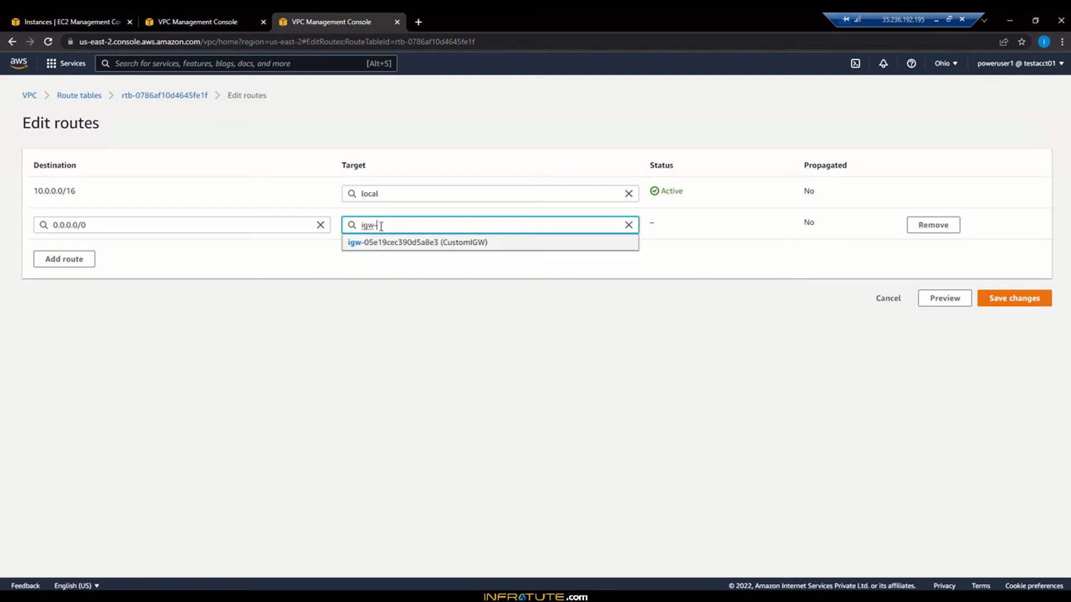
pyautogui.click(452, 244)
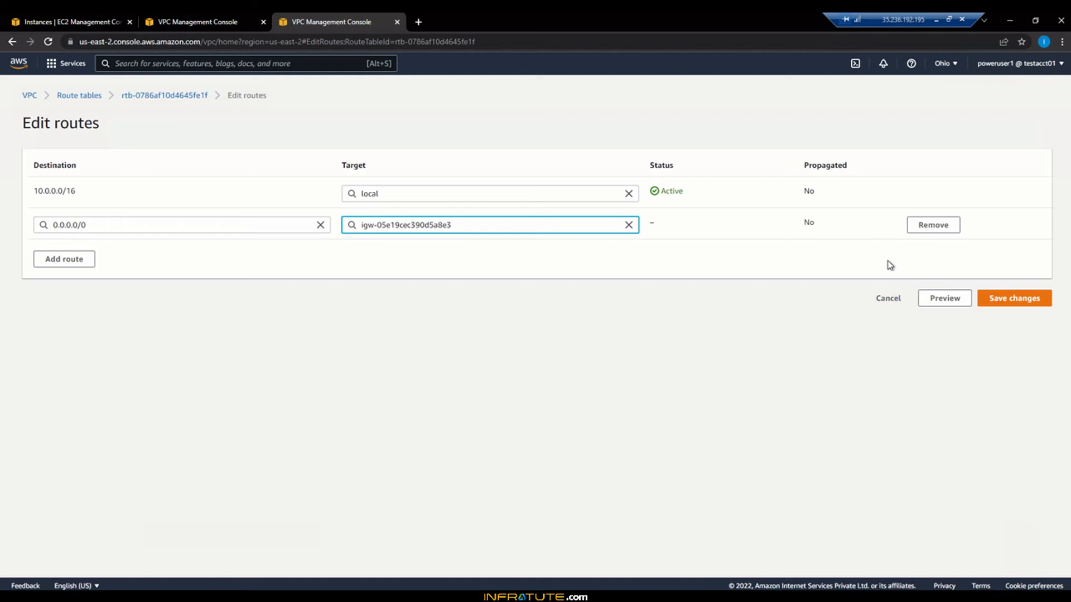
pyautogui.click(1014, 301)
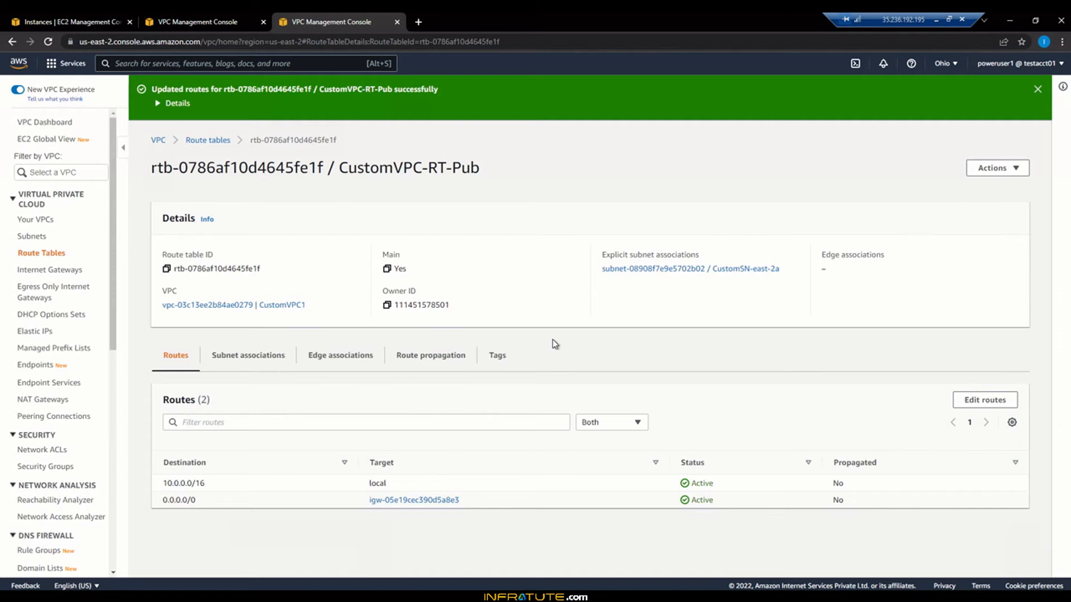
# Step: Review the subnet associations and routes of CustomVPC-RT-Pub and CustomVPC-RT-Priv, then list the VPCs
pyautogui.click(276, 358)
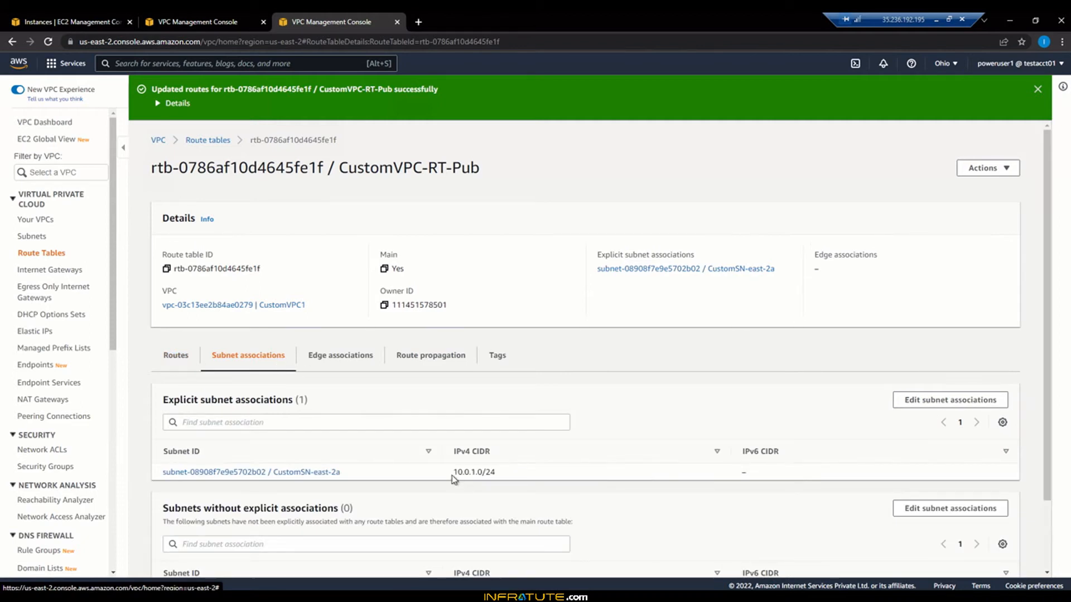
pyautogui.click(190, 367)
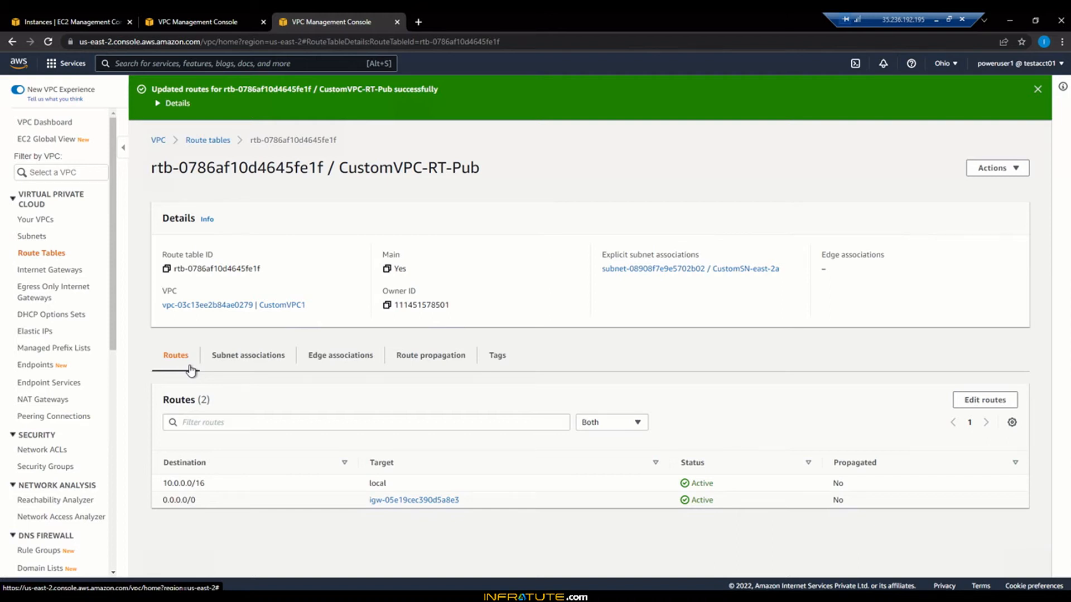
pyautogui.click(49, 259)
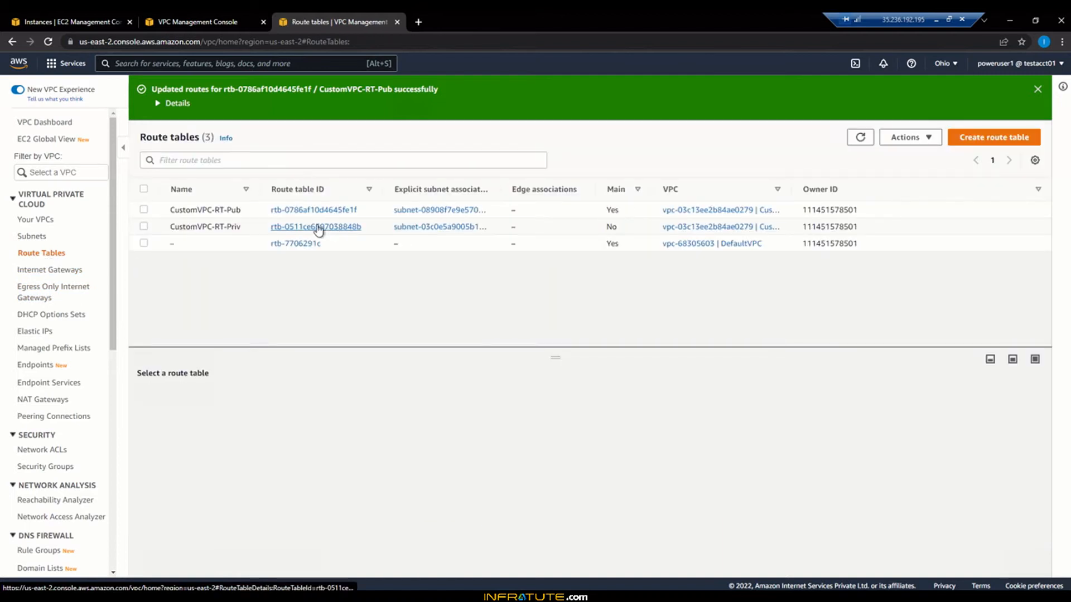
pyautogui.click(318, 227)
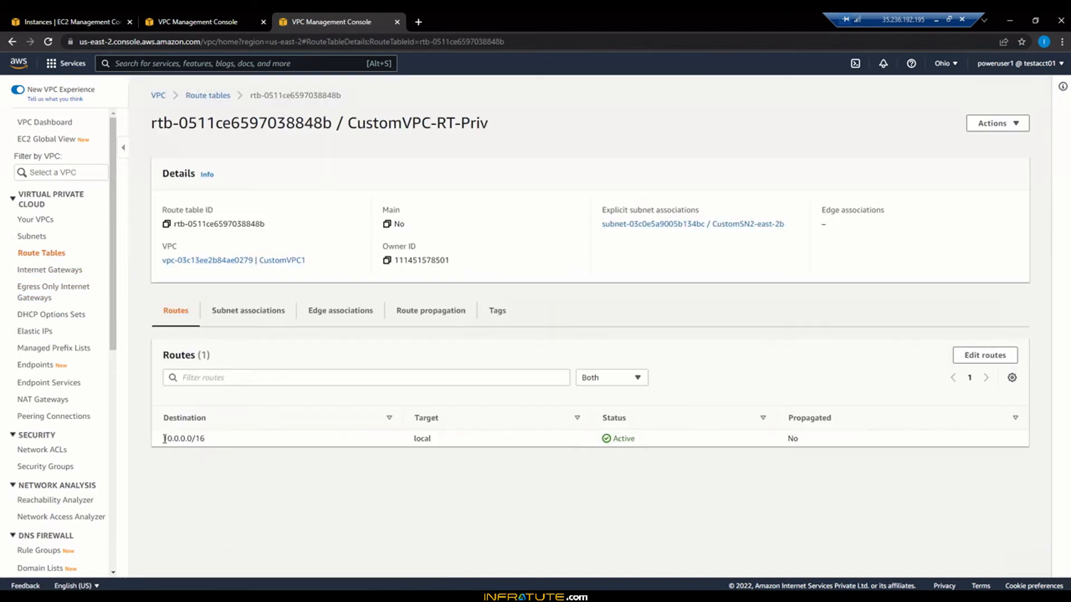
pyautogui.moveTo(164, 438); pyautogui.dragTo(216, 440)
pyautogui.click(283, 490)
pyautogui.click(273, 318)
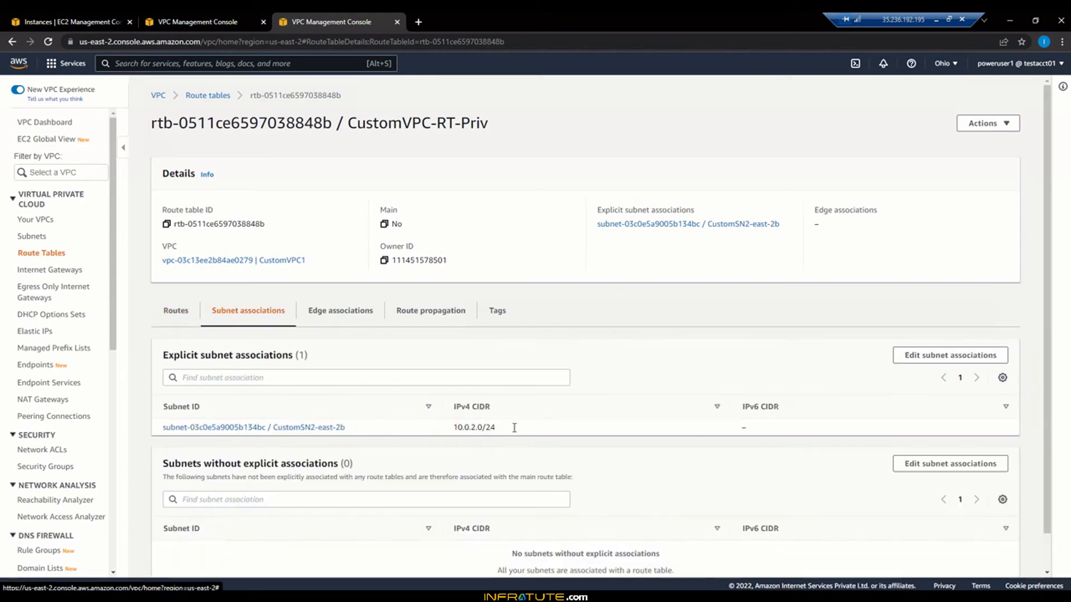
pyautogui.click(45, 221)
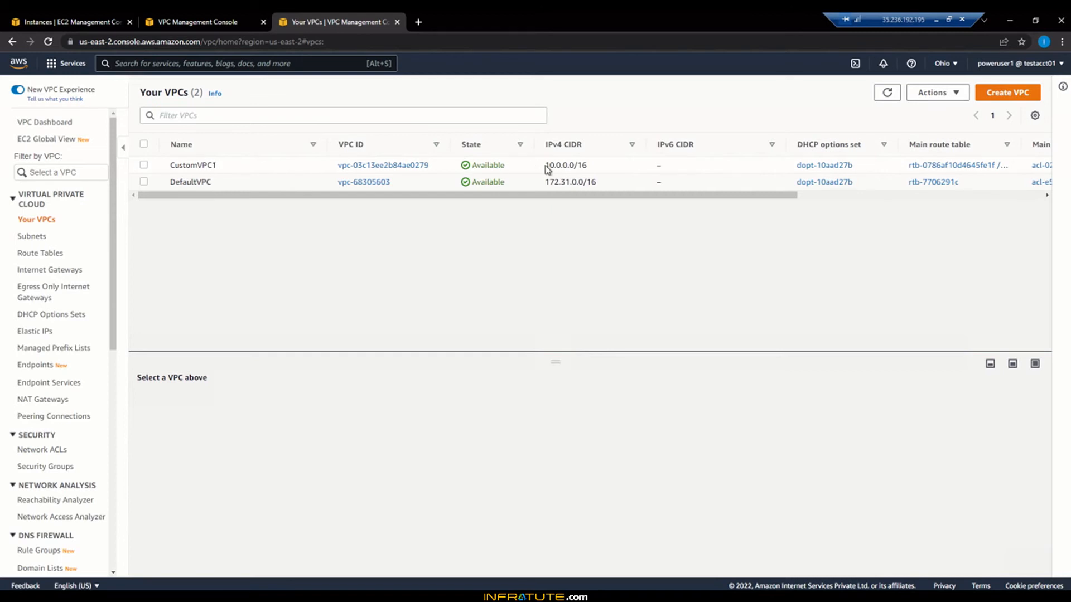
# Step: Sort the subnets by Name and select CustomSN-east-2a to see its 251 available addresses
pyautogui.moveTo(545, 165); pyautogui.dragTo(592, 169)
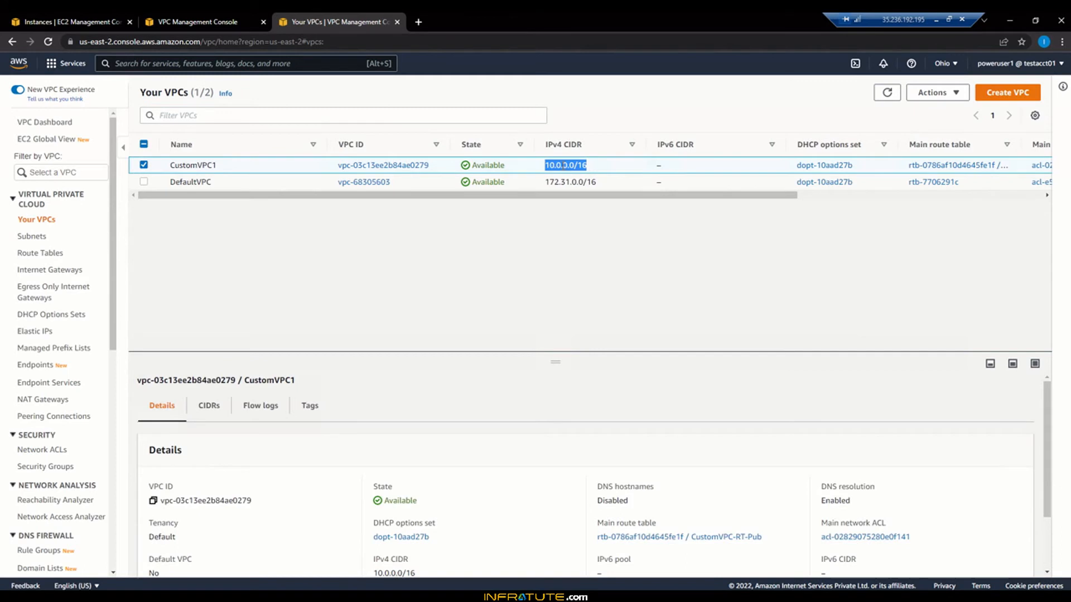
pyautogui.click(611, 249)
pyautogui.click(31, 236)
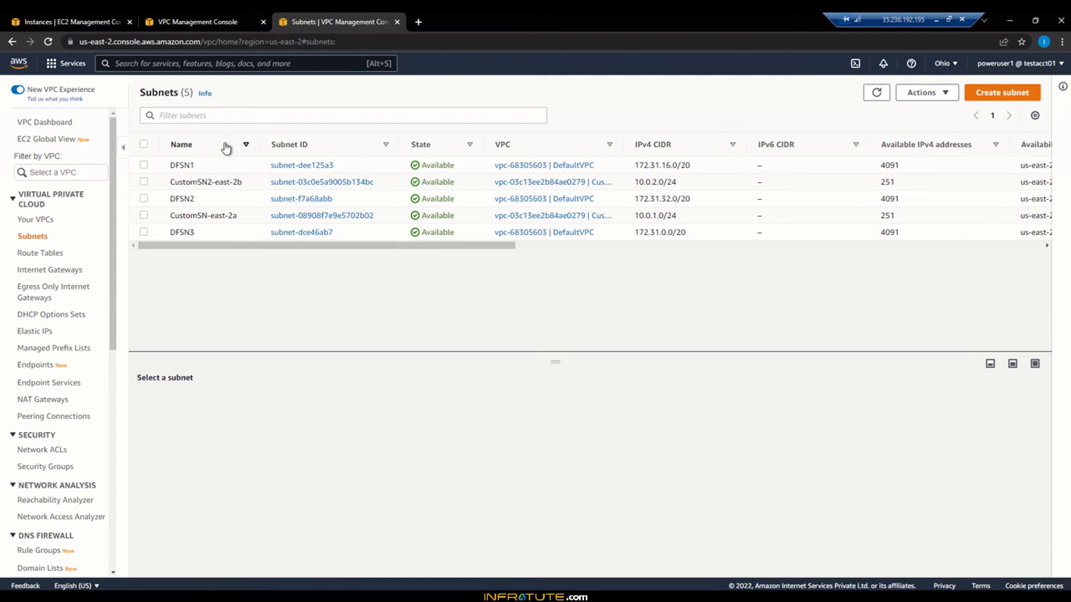
pyautogui.click(245, 144)
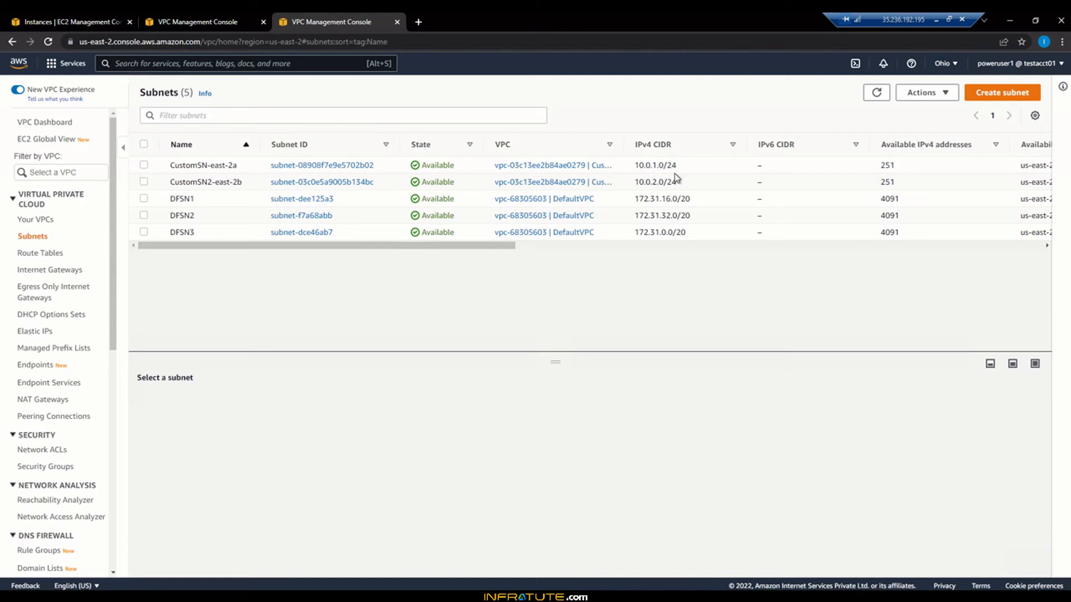
pyautogui.moveTo(639, 182); pyautogui.dragTo(905, 185)
pyautogui.doubleClick(886, 165)
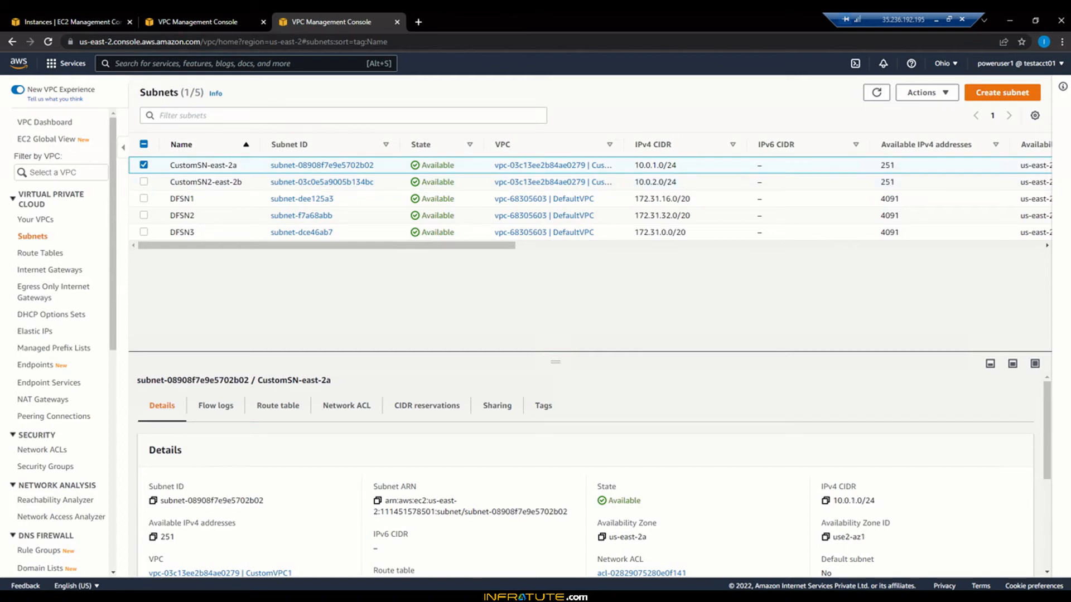
# Step: In Notepad, note that addresses 0, 1 (GW), 2 (AWS) and 255 (broadcast) are reserved
pyautogui.hotkey('alt', 'Tab')
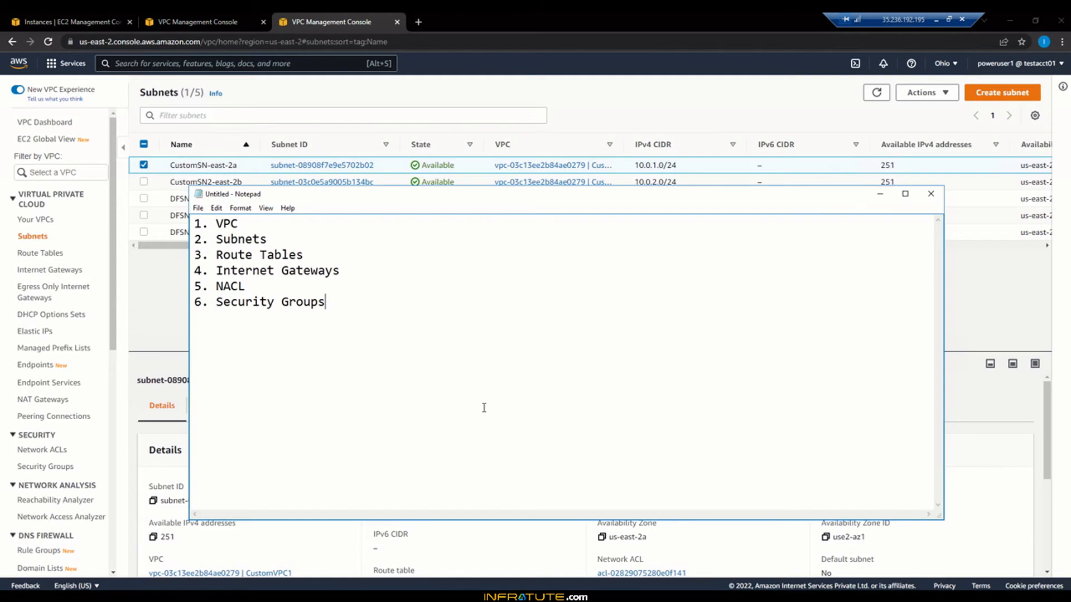
pyautogui.press('Return')
pyautogui.press('Return')
pyautogui.write('0-Not used')
pyautogui.press('Return')
pyautogui.write('1-used ')
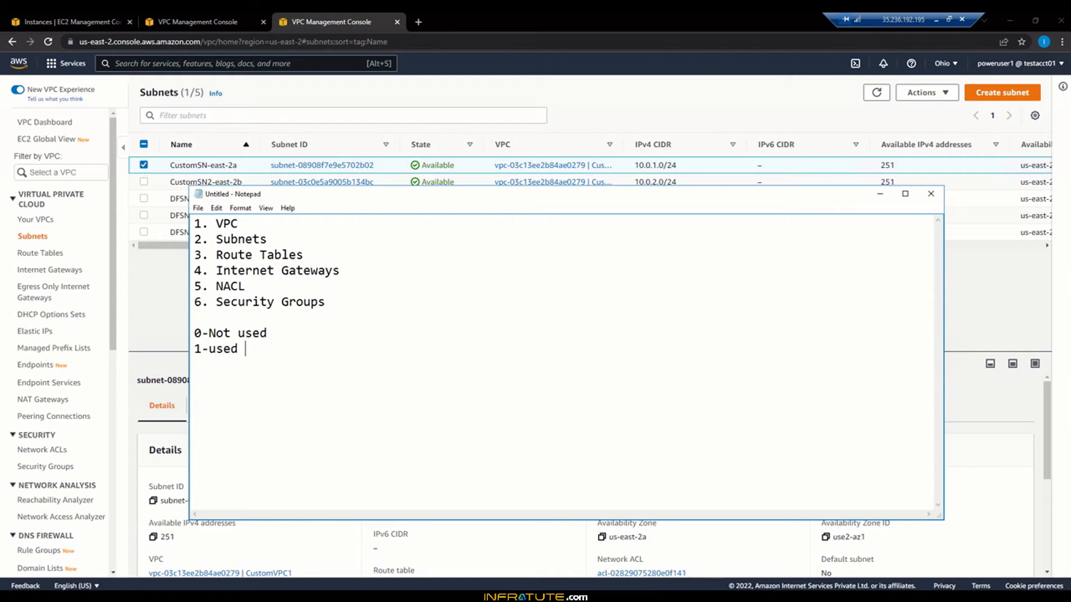
pyautogui.write('for GW')
pyautogui.press('Return')
pyautogui.write('2.')
pyautogui.press('BackSpace')
pyautogui.write('-Not be ')
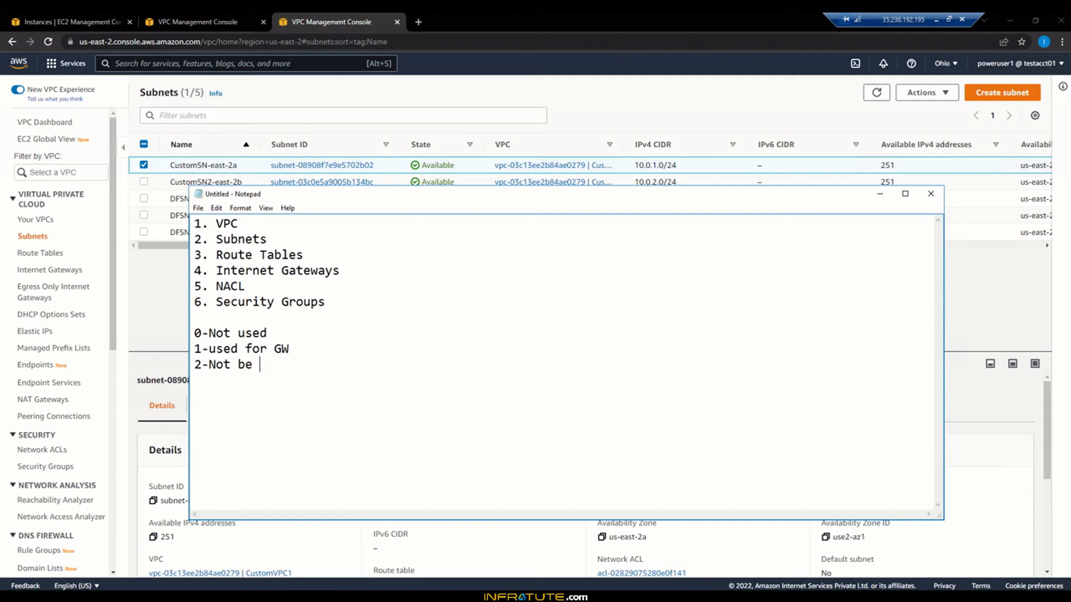
pyautogui.write('used - reserved ')
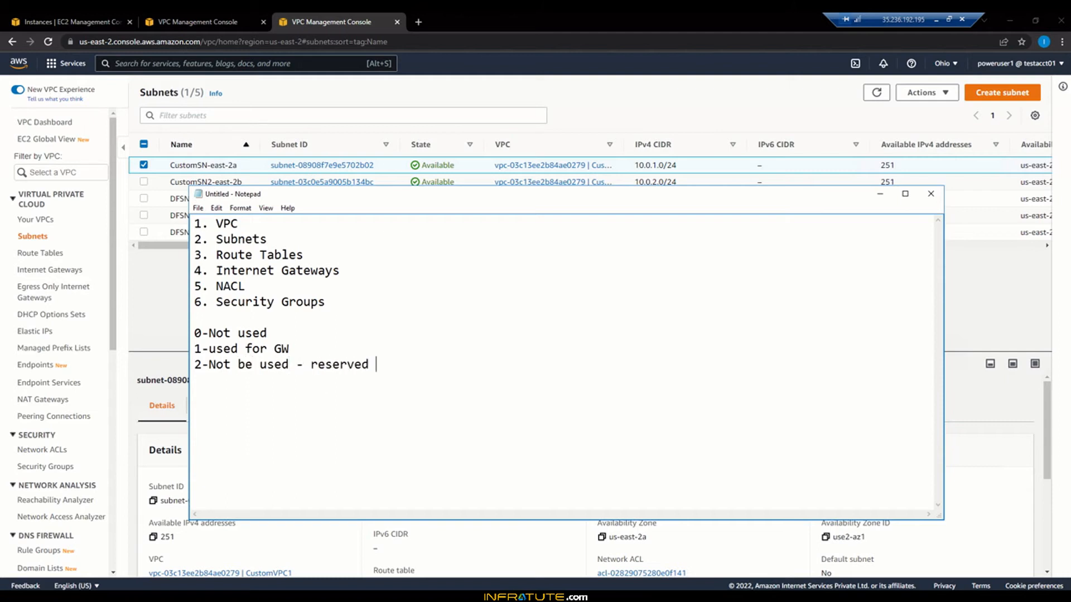
pyautogui.write('by AWS')
pyautogui.press('Return')
pyautogui.write('55')
pyautogui.press('BackSpace')
pyautogui.press('BackSpace')
pyautogui.write('255 - cannot')
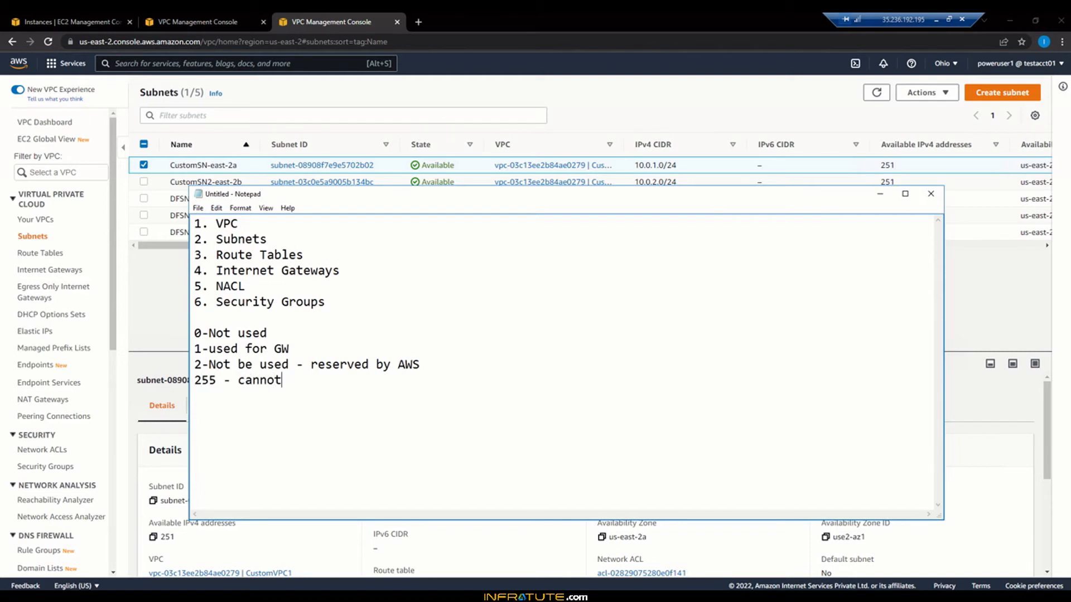
pyautogui.write(' be used - Broadcast ')
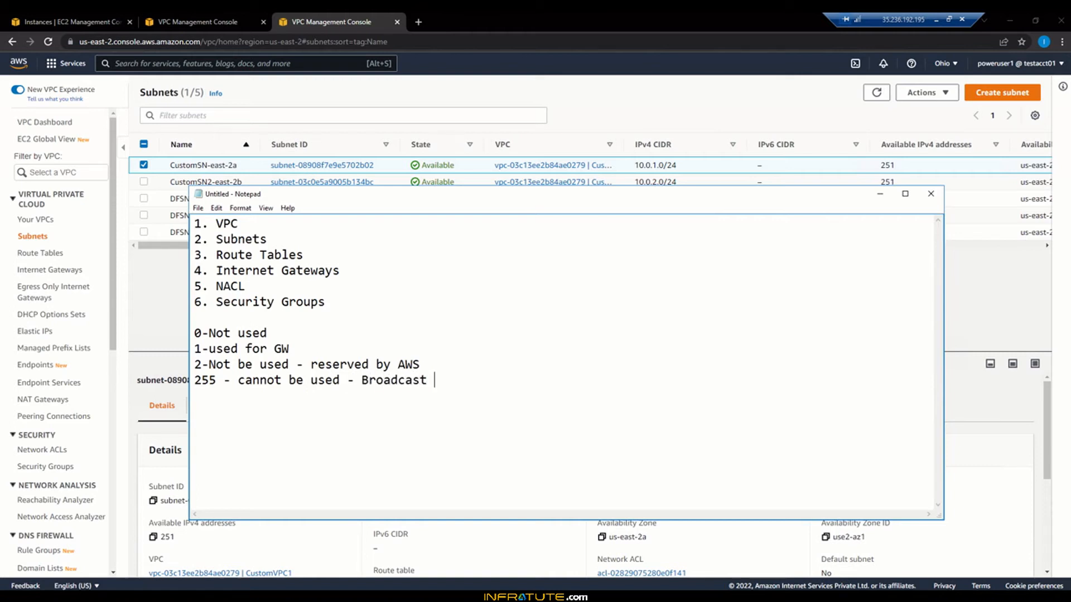
pyautogui.write('nature.')
pyautogui.moveTo(779, 202); pyautogui.dragTo(763, 227)
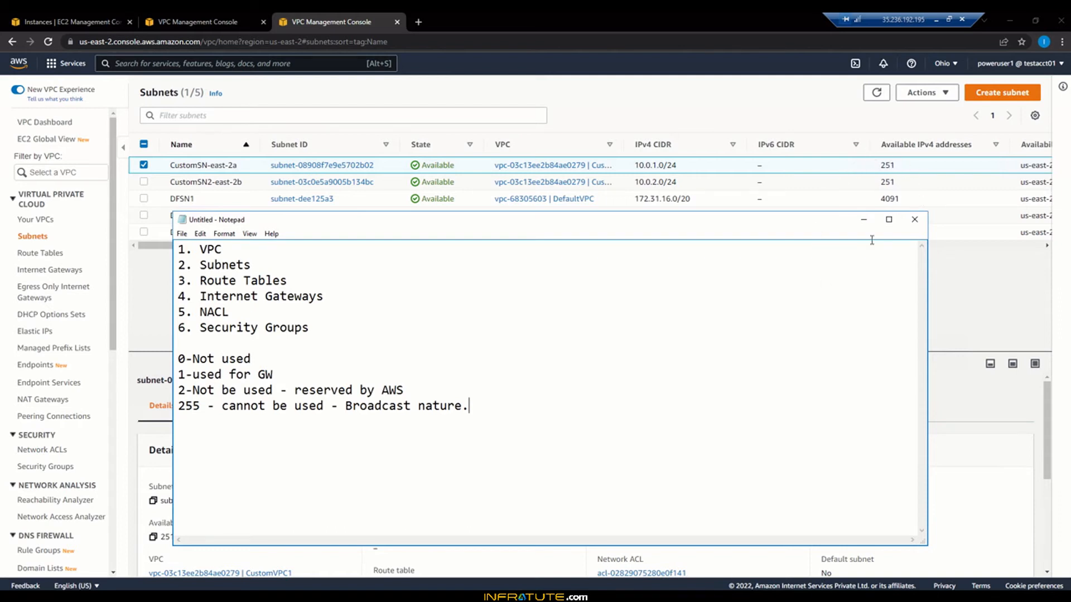
# Step: Minimize Notepad and deselect the CustomSN-east-2a subnet
pyautogui.click(863, 221)
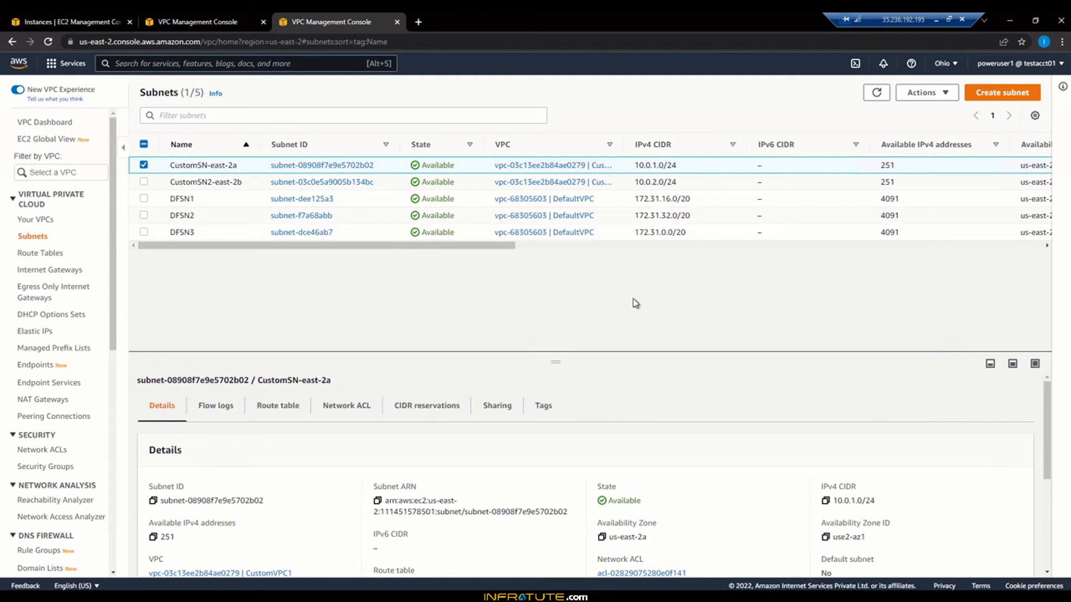
pyautogui.click(144, 165)
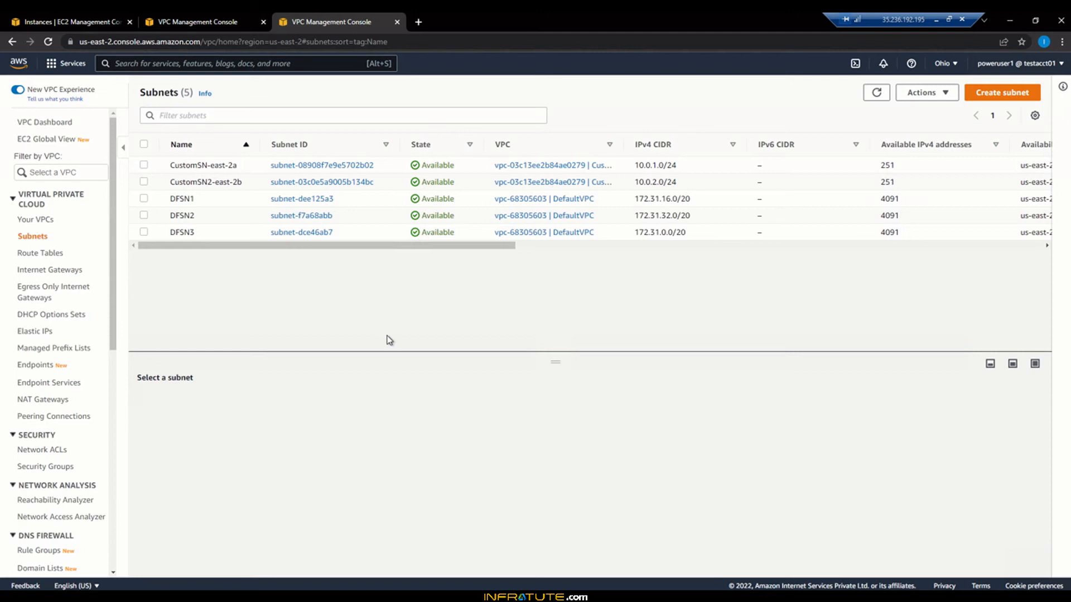
# Step: Refresh the EC2 Instances list and start the Launch instances wizard
pyautogui.click(32, 17)
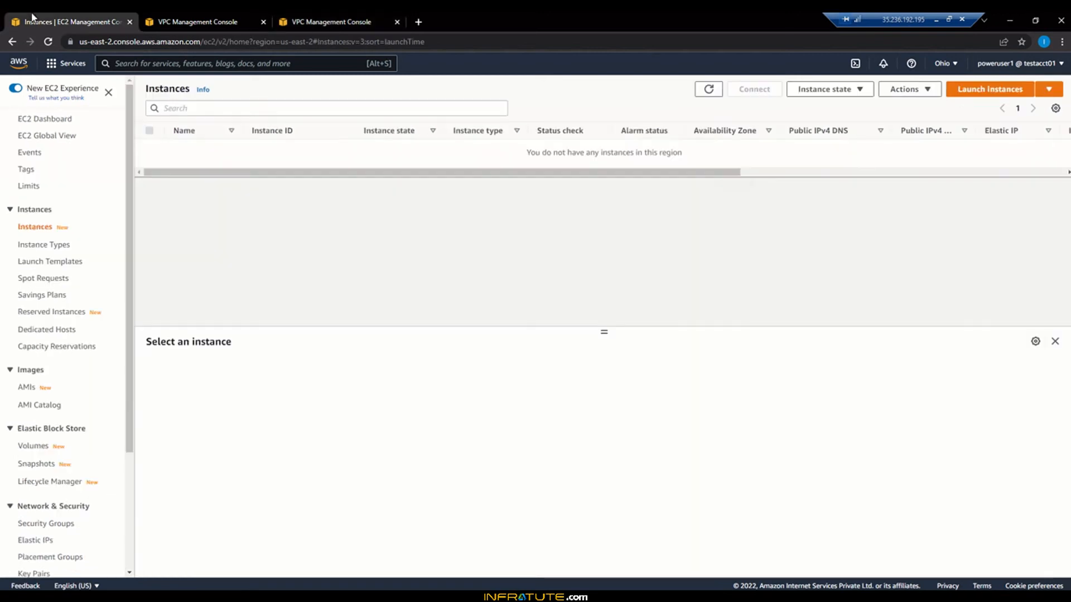
pyautogui.click(707, 89)
pyautogui.click(357, 21)
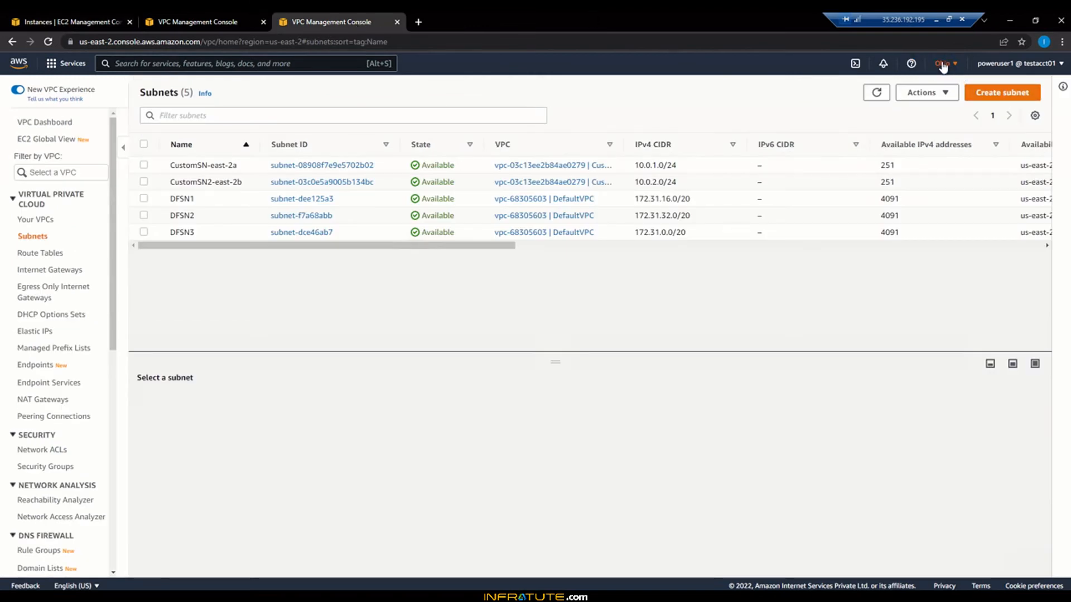
pyautogui.click(192, 21)
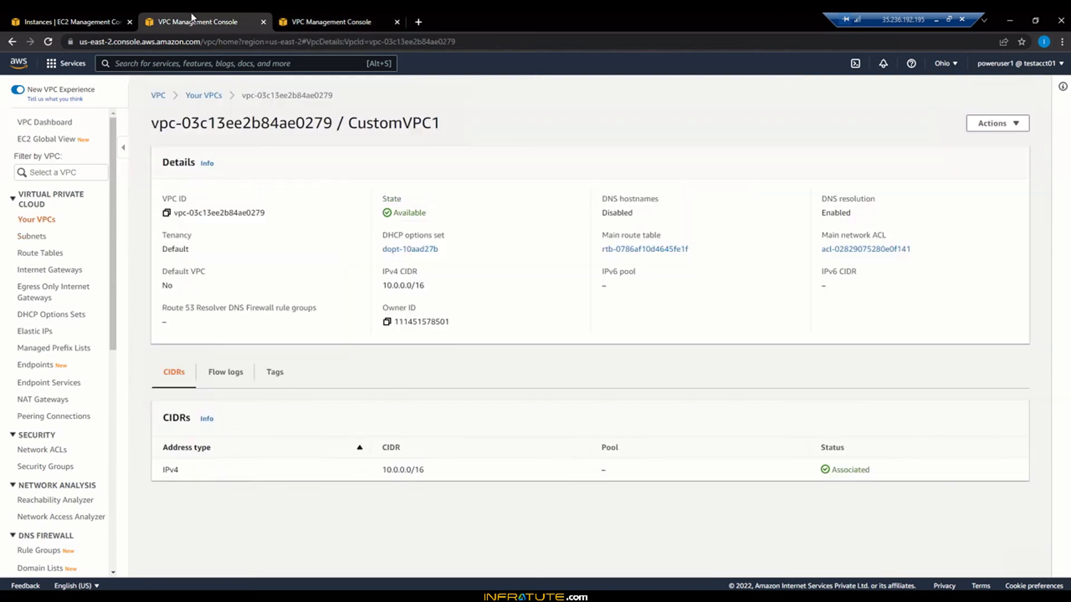
pyautogui.click(78, 14)
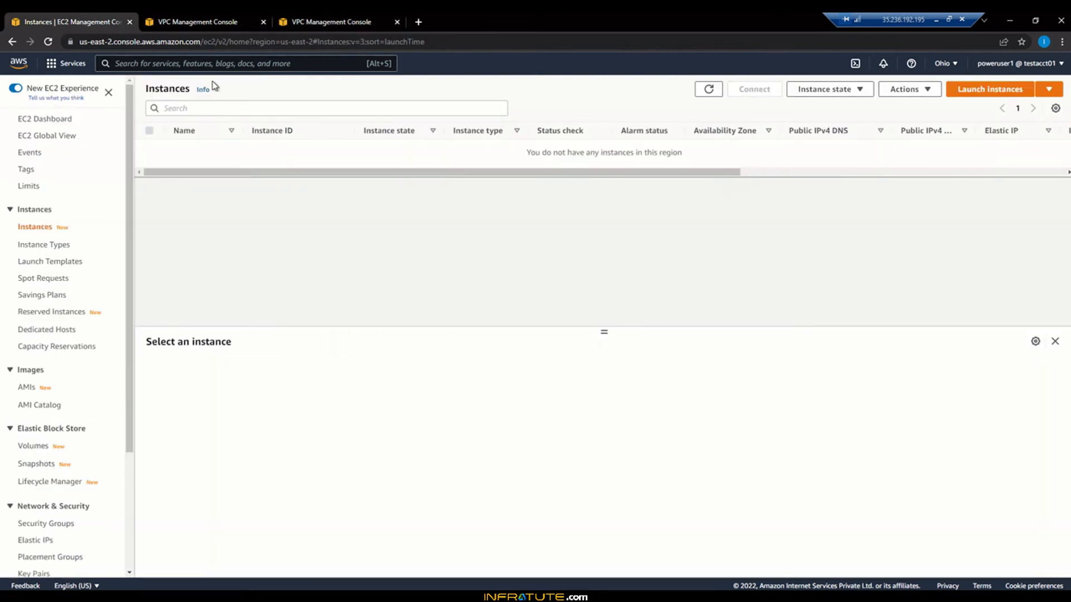
pyautogui.click(991, 94)
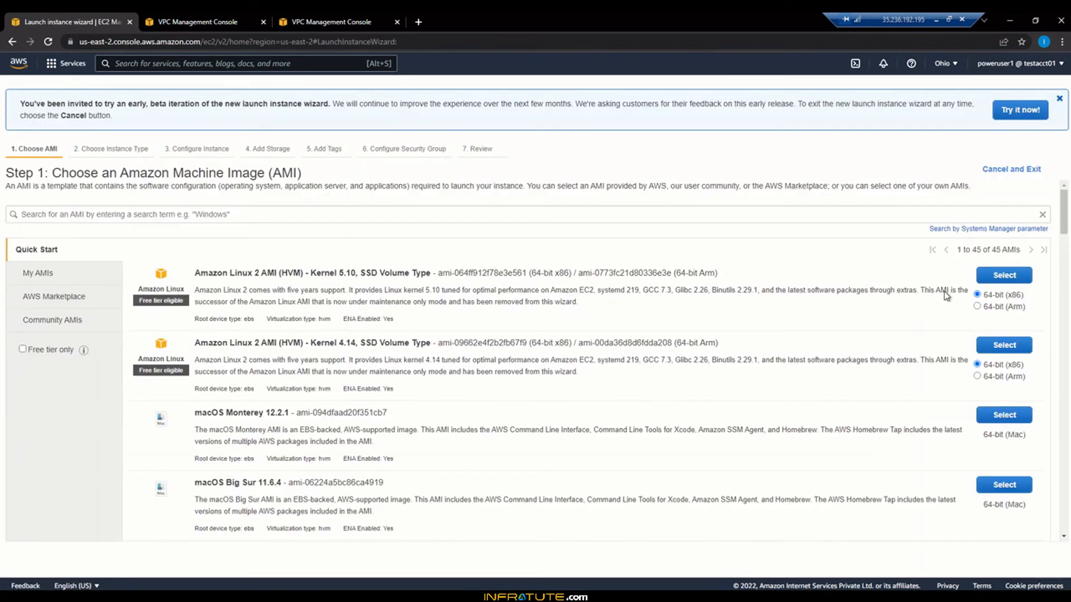
# Step: Choose the Amazon Linux 2 Kernel 5.10 AMI and set the network to CustomVPC1
pyautogui.click(1011, 276)
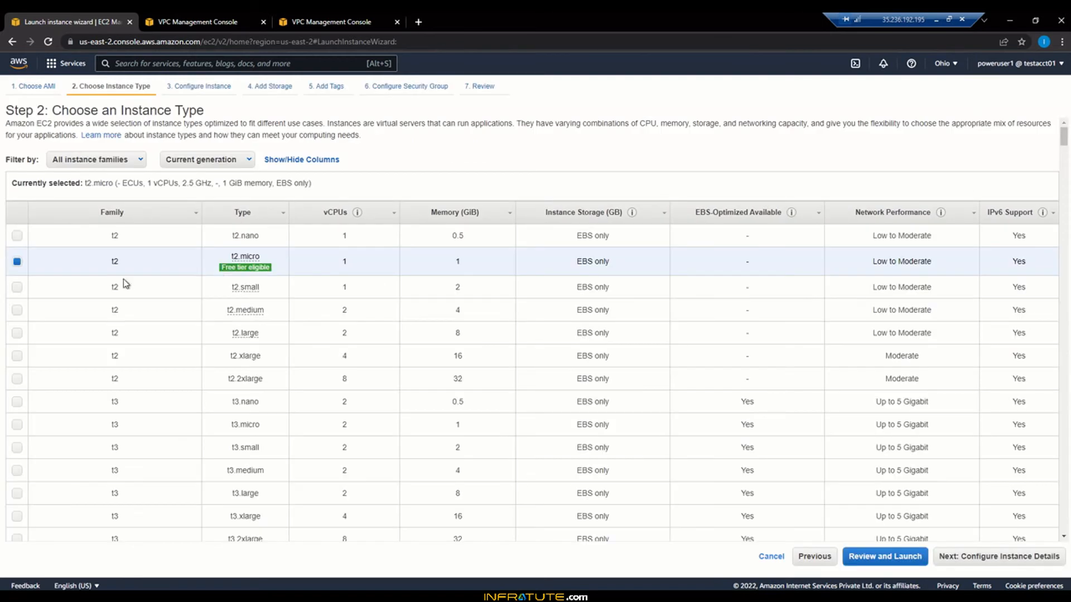
pyautogui.click(1043, 562)
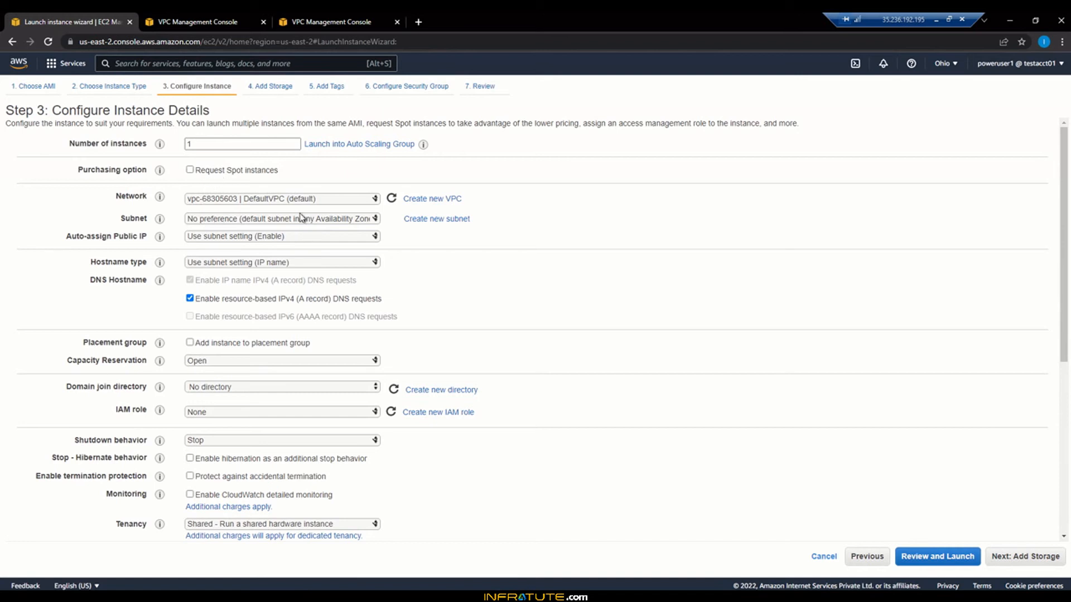
pyautogui.click(219, 200)
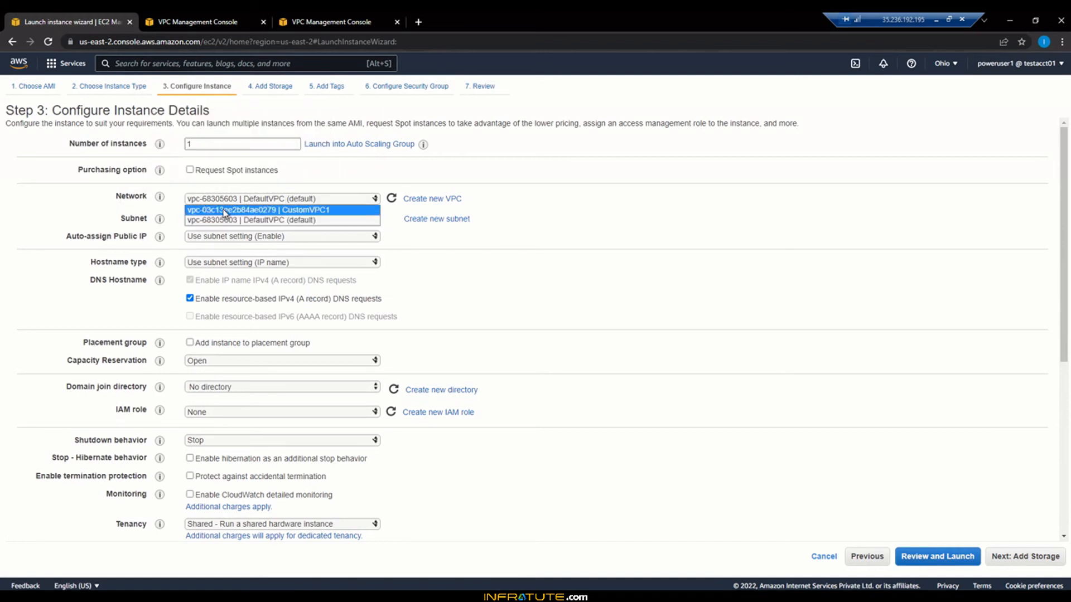
pyautogui.click(223, 210)
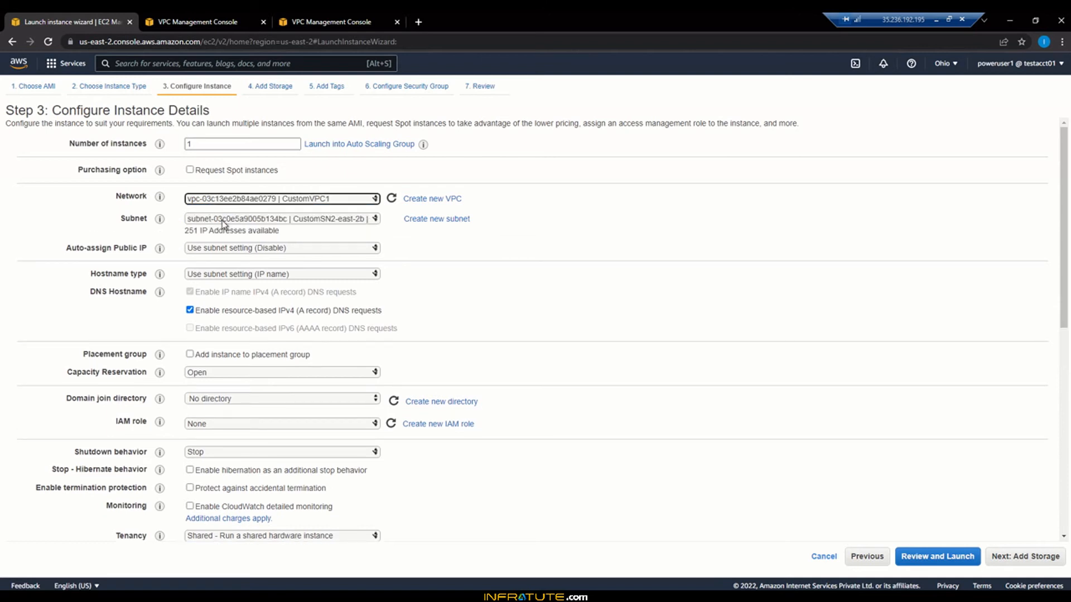
# Step: Place the instance in subnet CustomSN-east-2a with auto-assigned public IP enabled
pyautogui.click(222, 220)
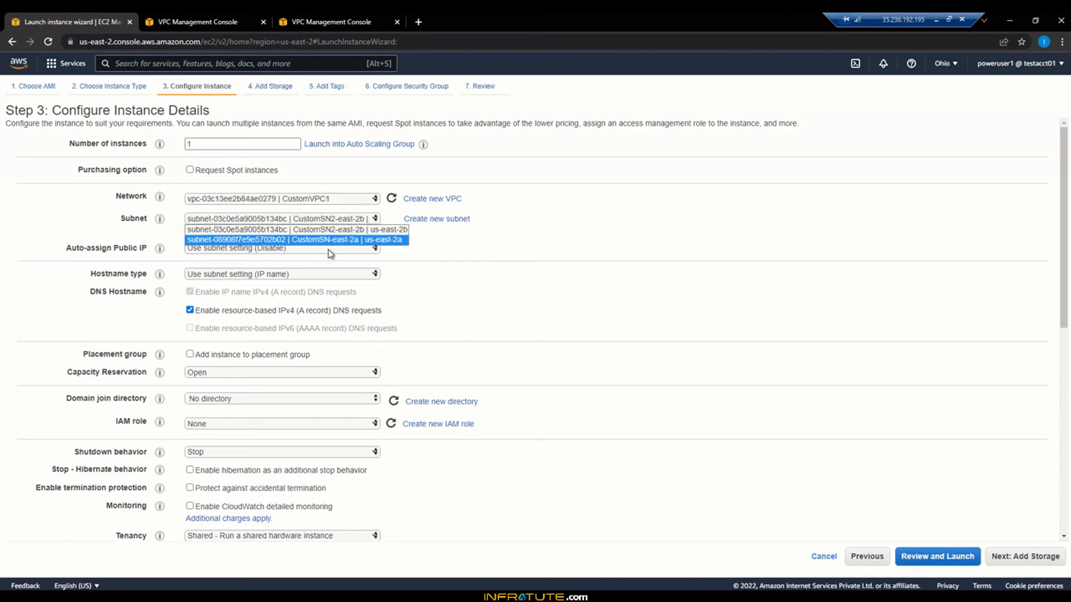
pyautogui.click(357, 230)
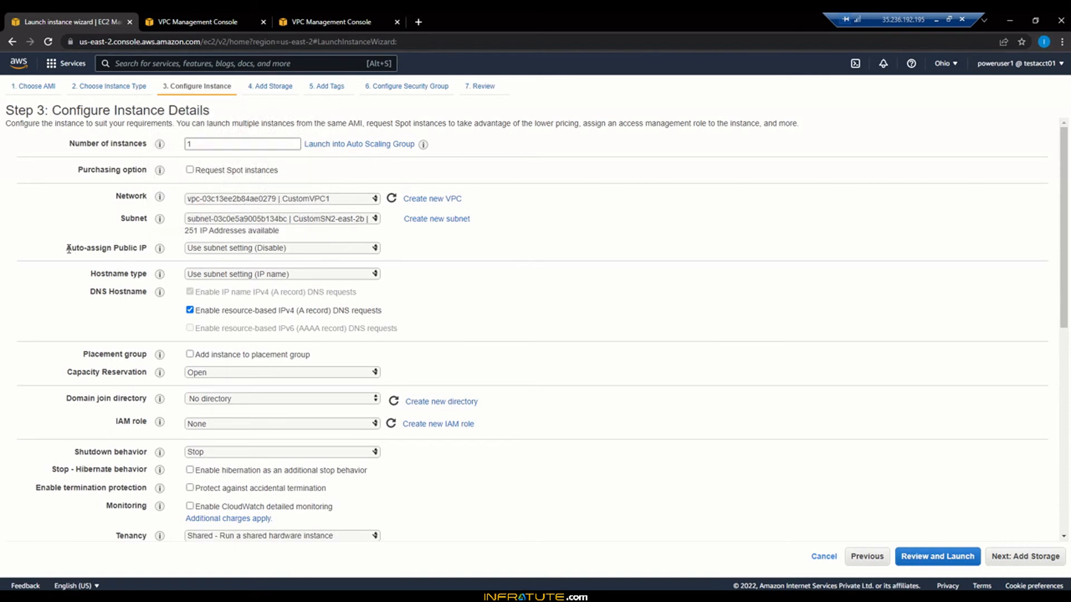
pyautogui.moveTo(66, 248); pyautogui.dragTo(135, 248)
pyautogui.click(283, 263)
pyautogui.click(265, 221)
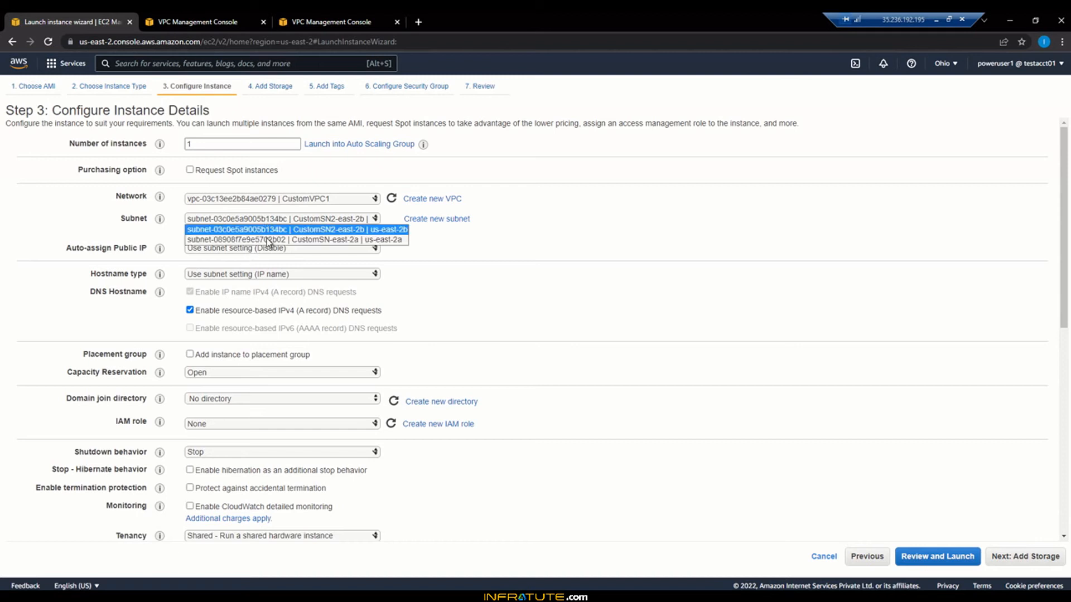
pyautogui.click(268, 240)
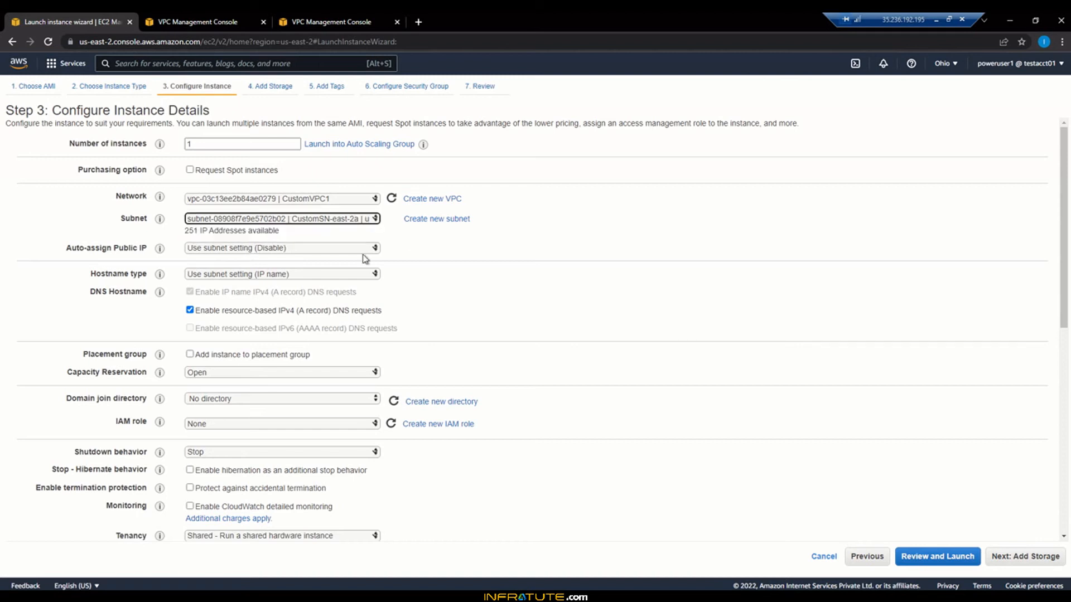
pyautogui.click(310, 251)
pyautogui.click(304, 270)
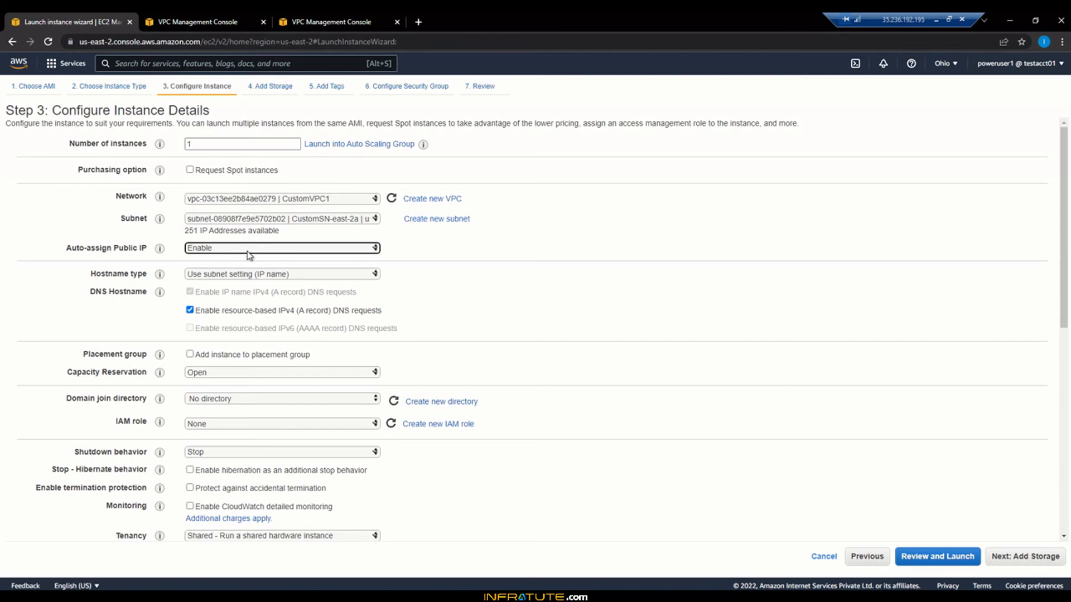
pyautogui.click(682, 308)
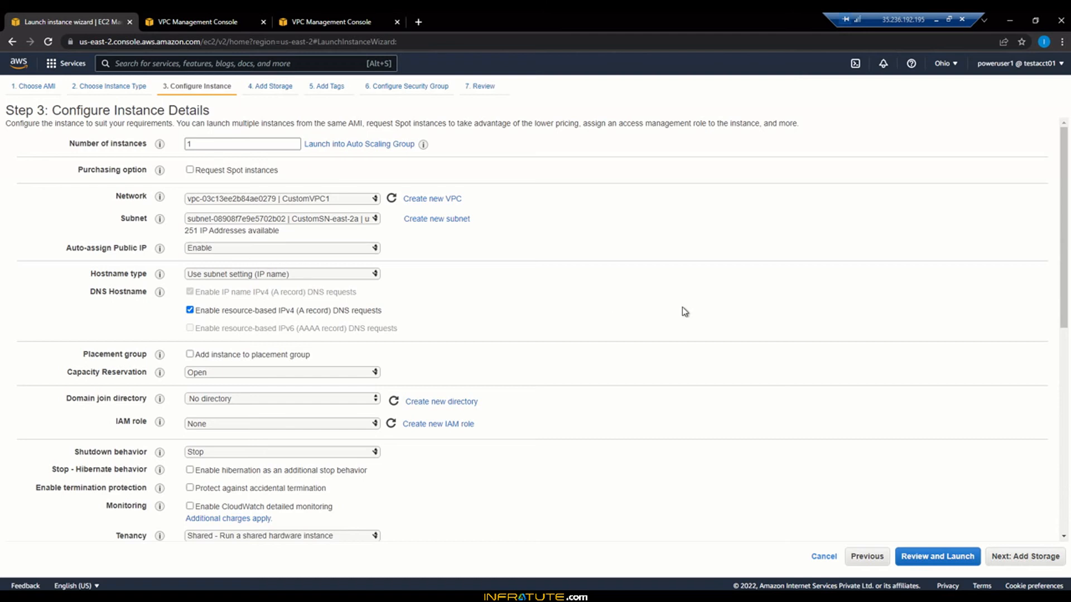
pyautogui.click(1021, 558)
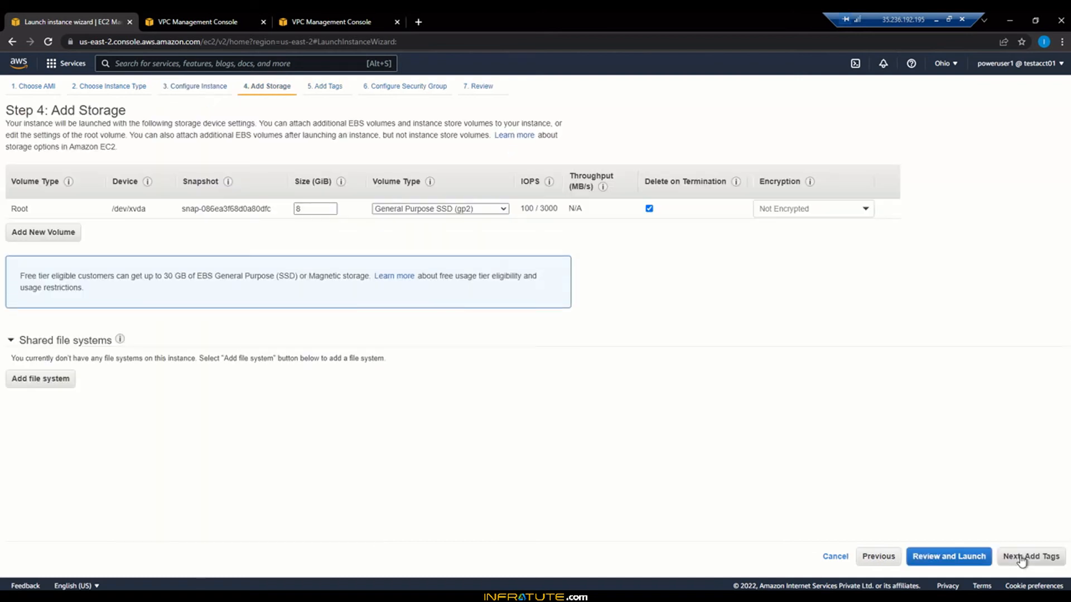
# Step: Skip storage and tags, and create a new security group named SSH-SG for SSH
pyautogui.click(1021, 558)
pyautogui.click(1022, 559)
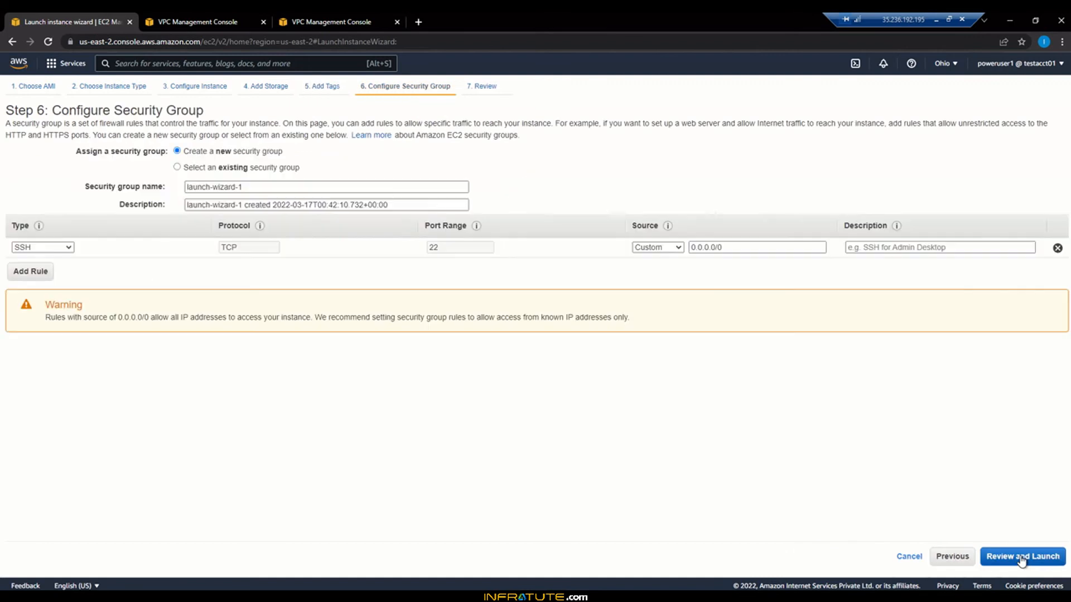
pyautogui.click(177, 168)
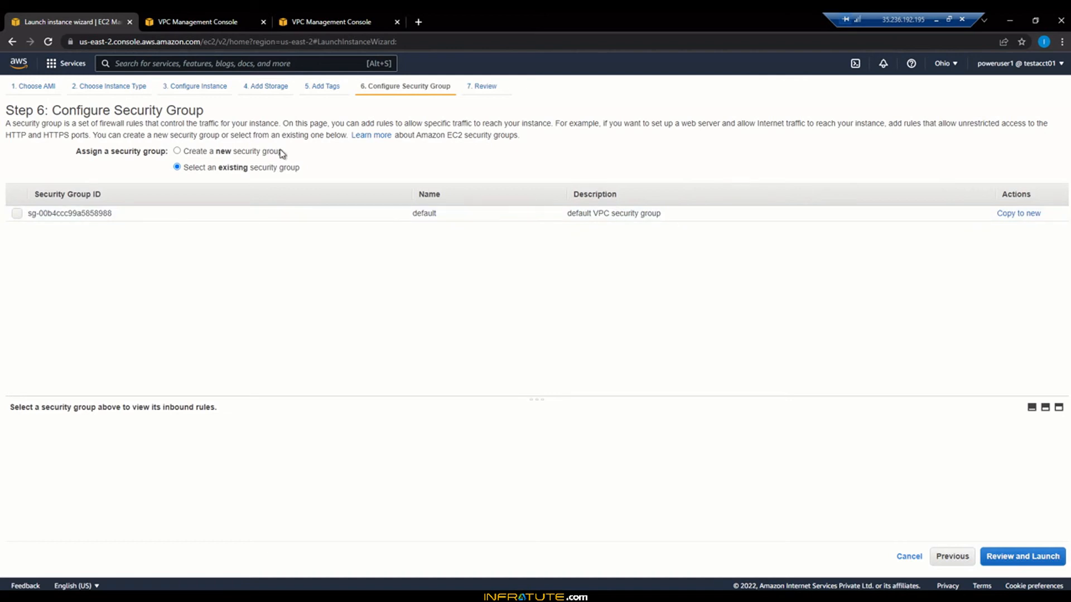
pyautogui.click(247, 156)
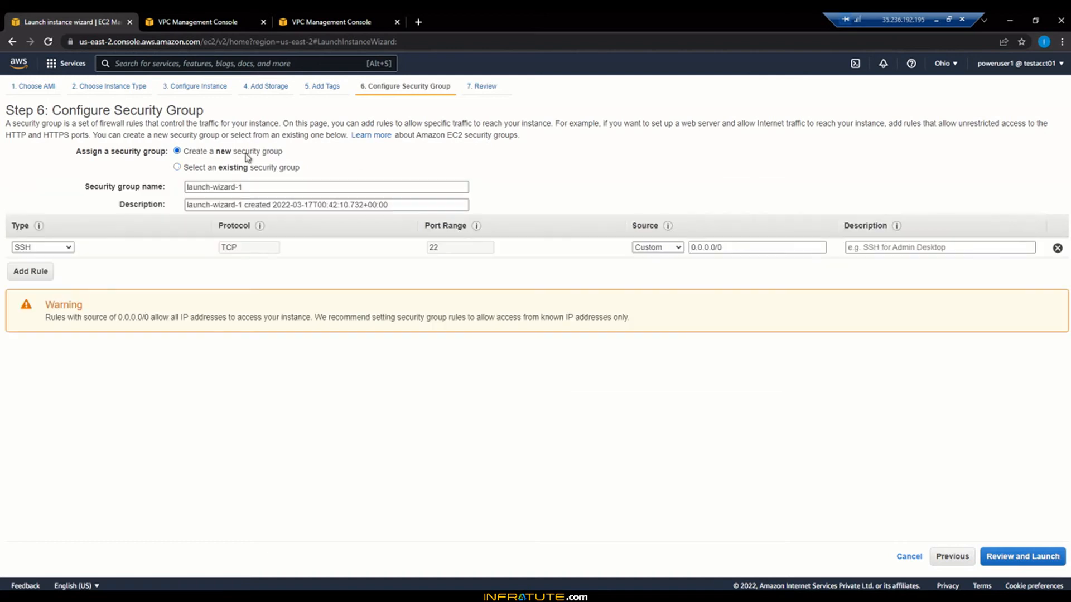
pyautogui.click(248, 188)
pyautogui.moveTo(215, 187); pyautogui.dragTo(181, 184)
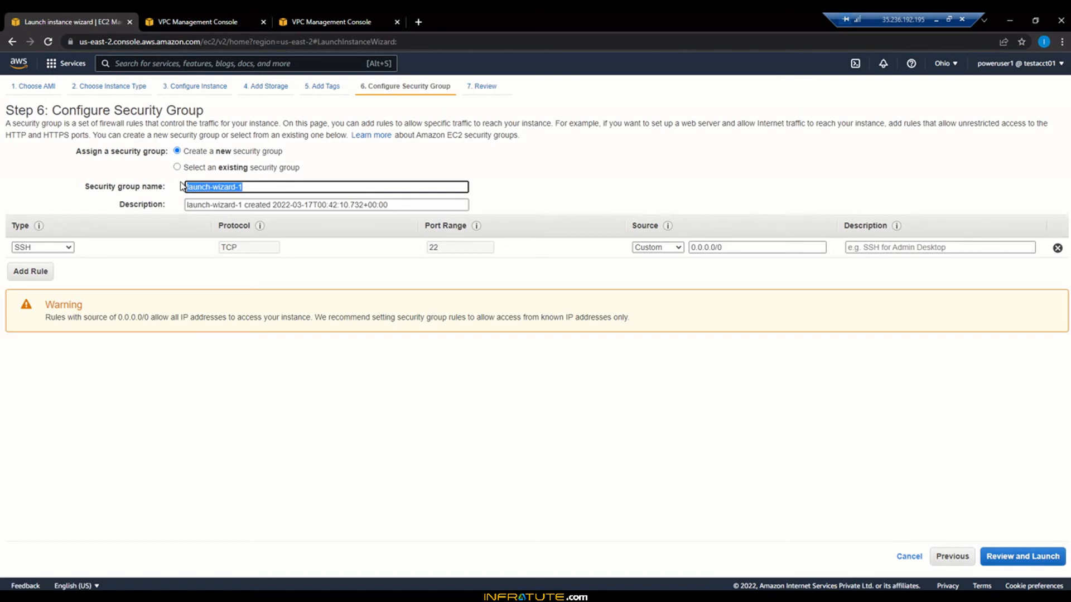
pyautogui.write('SSh')
pyautogui.press('BackSpace')
pyautogui.write('H-SG')
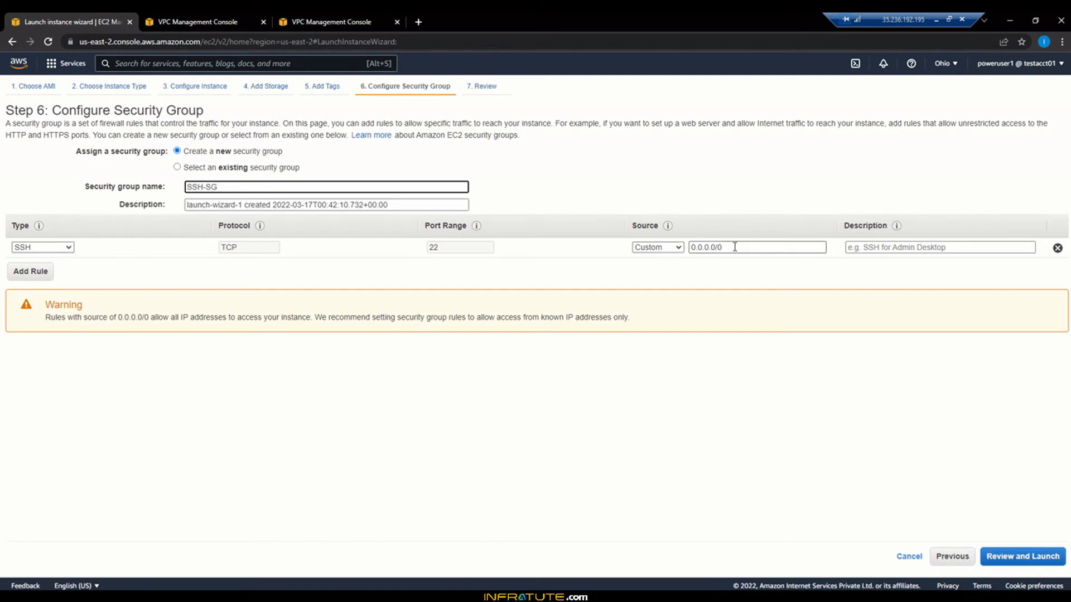
pyautogui.click(1007, 558)
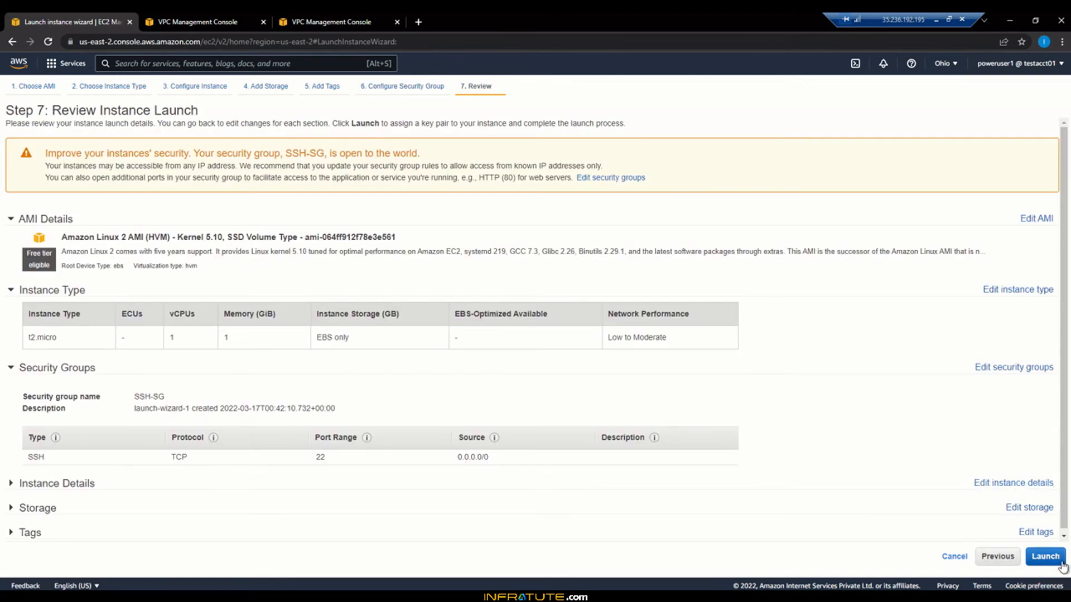
# Step: Create a new RSA key pair named AWS-KP-Ohio and download AWS-KP-Ohio.pem
pyautogui.click(1045, 556)
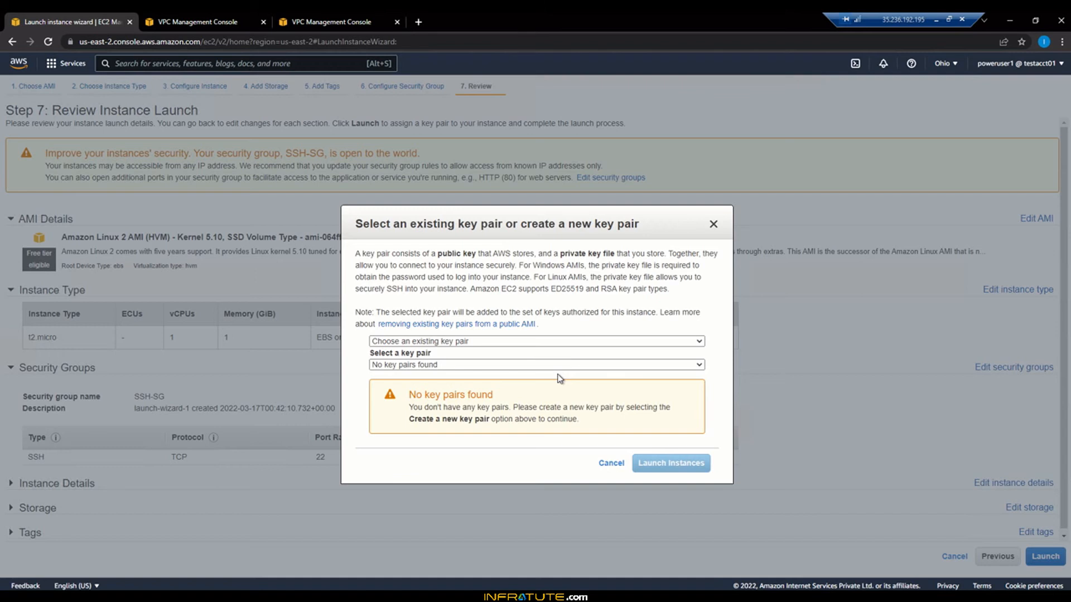
pyautogui.click(564, 341)
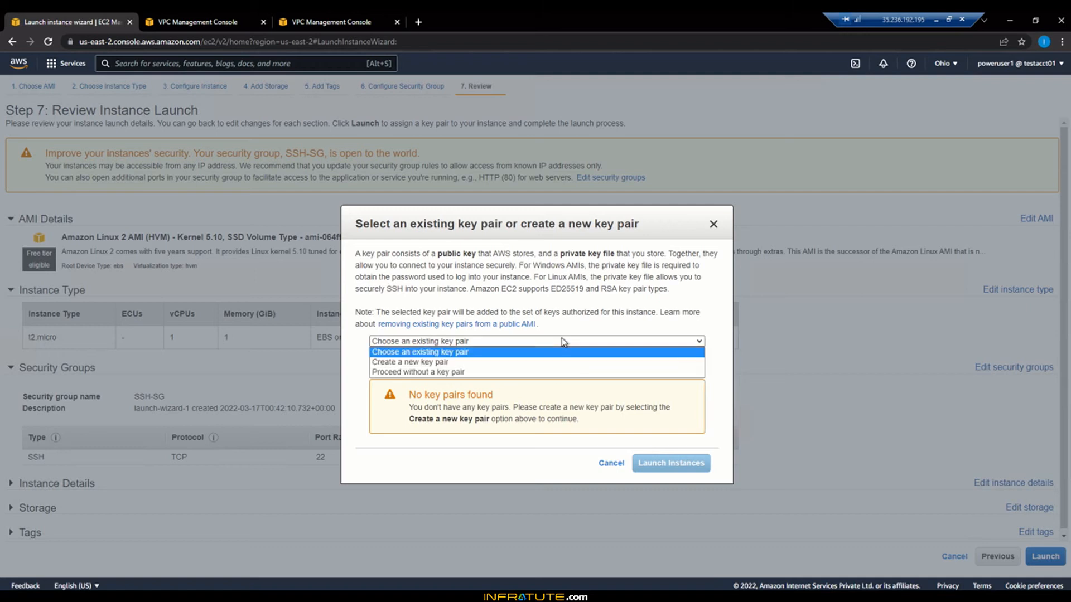
pyautogui.click(467, 363)
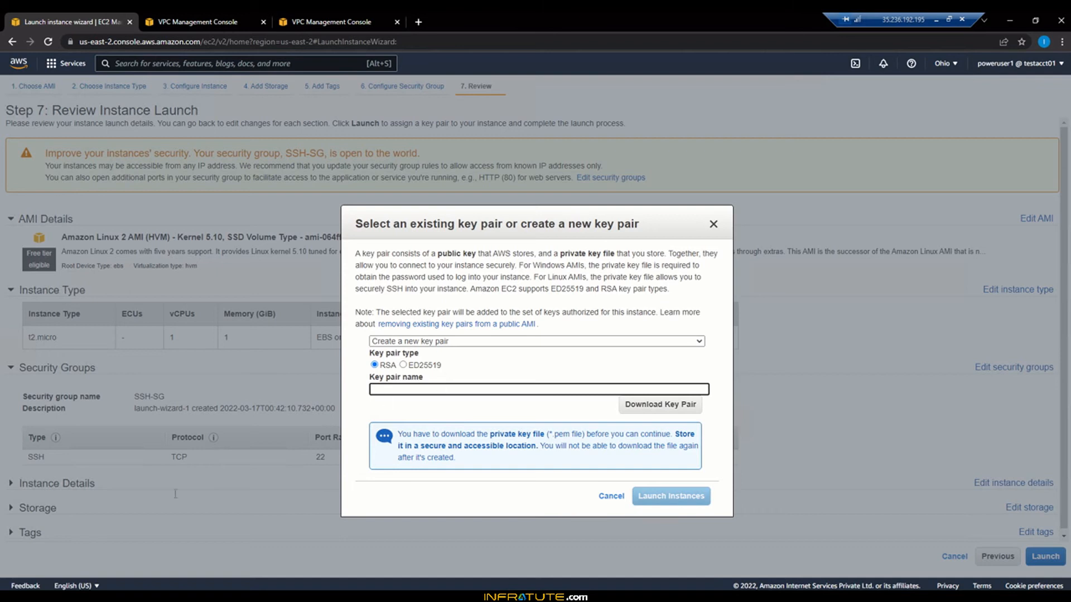
pyautogui.press('super+e')
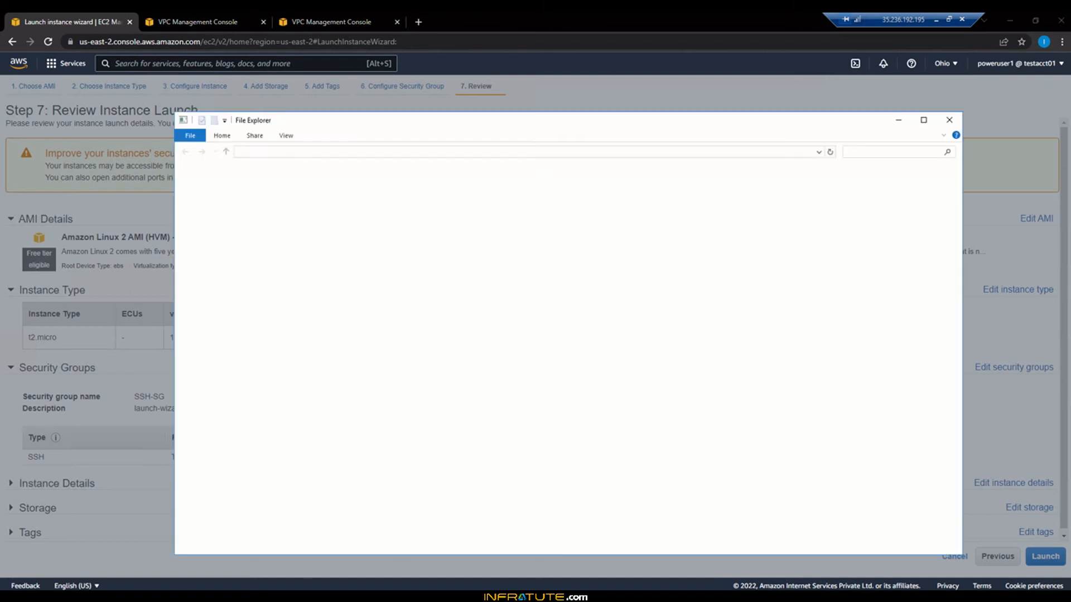
pyautogui.click(897, 120)
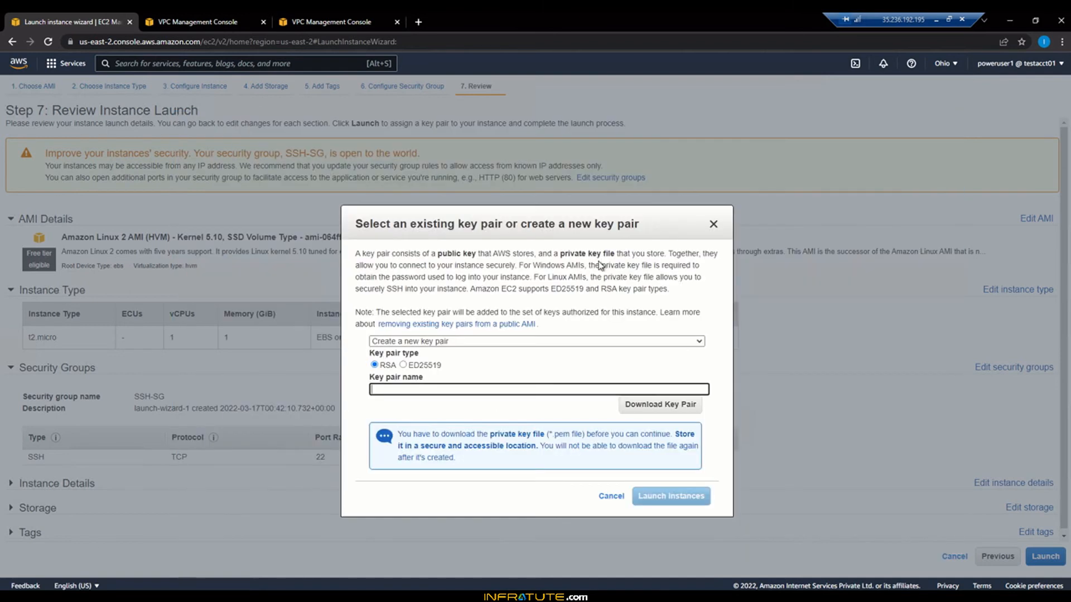
pyautogui.click(435, 341)
pyautogui.click(440, 353)
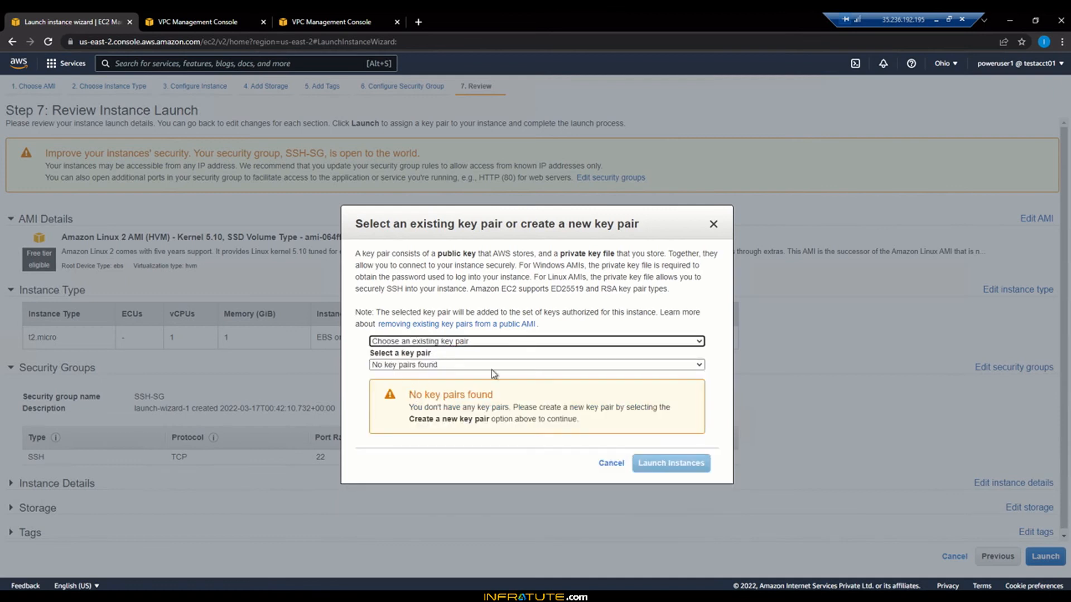
pyautogui.click(481, 342)
pyautogui.click(453, 363)
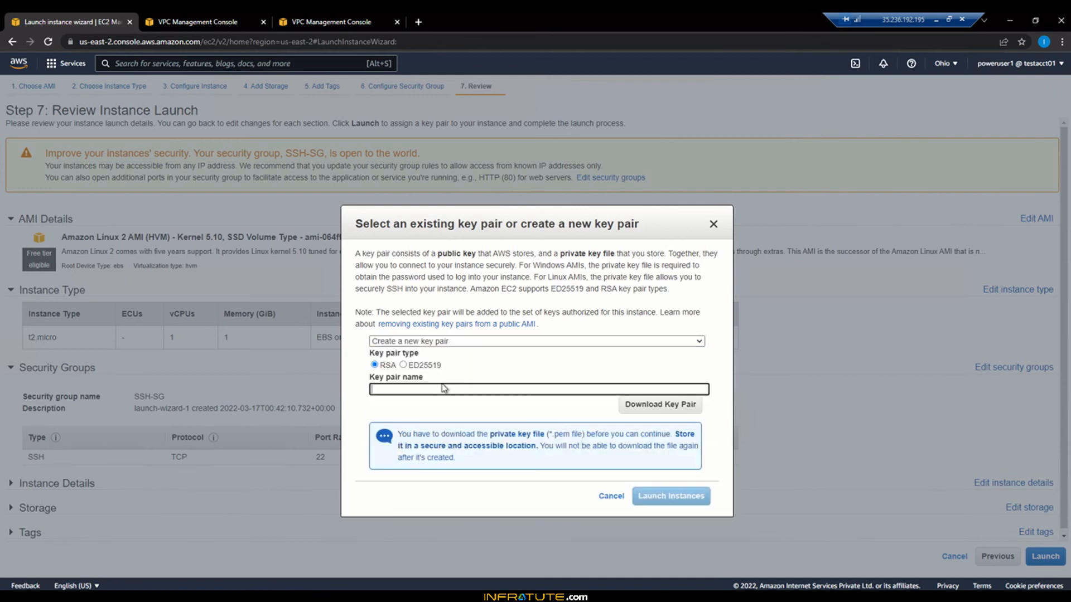
pyautogui.write('AWS-KP-Ohio')
pyautogui.click(690, 411)
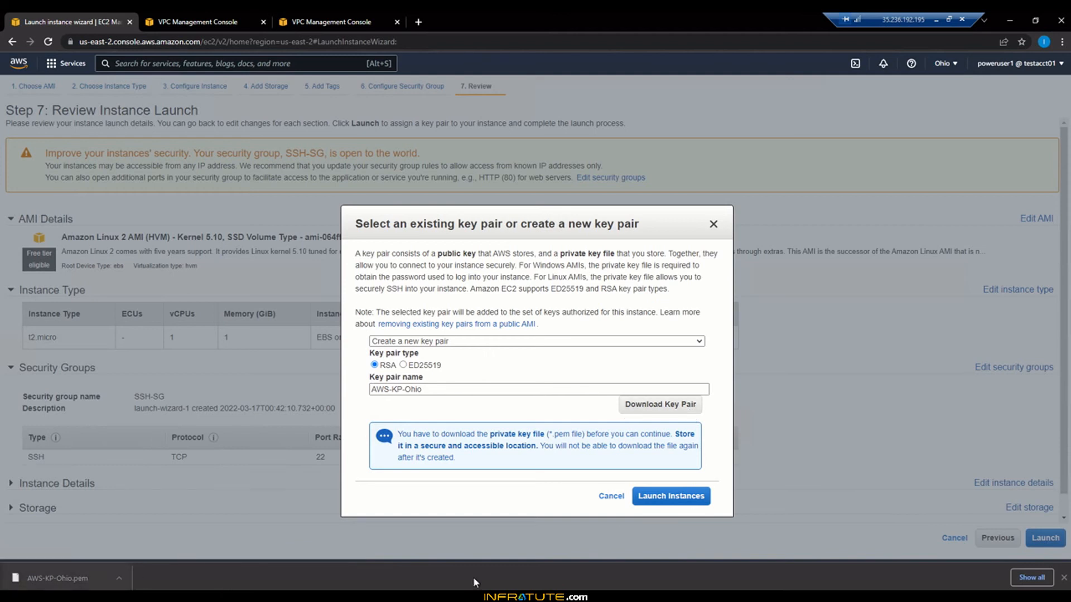
# Step: Launch the instance, check its public IP 18.119.102.204, and start another launch with Amazon Linux 2
pyautogui.click(664, 503)
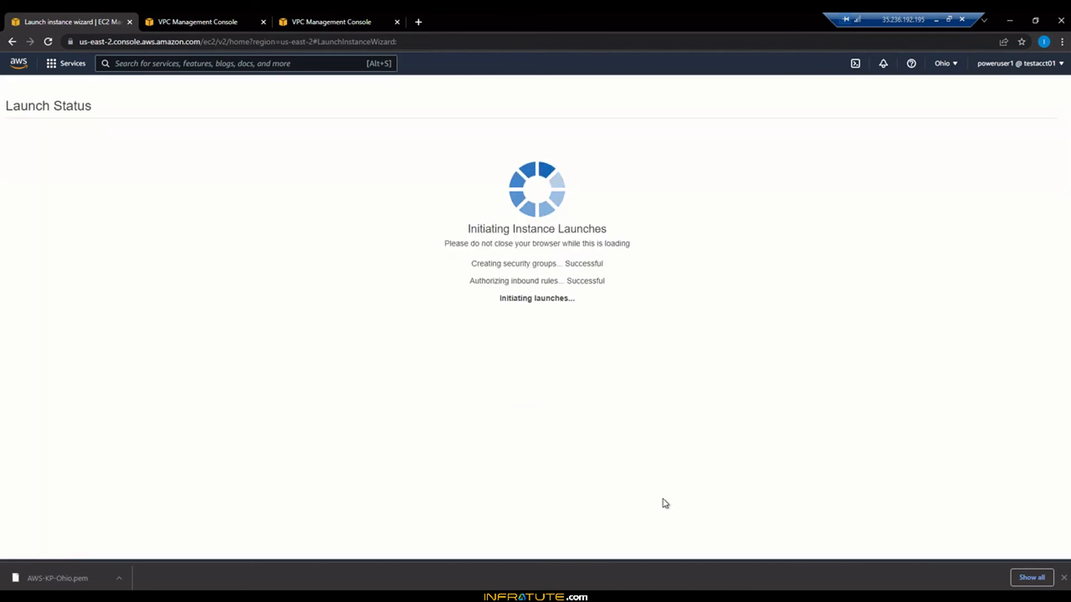
pyautogui.click(1063, 578)
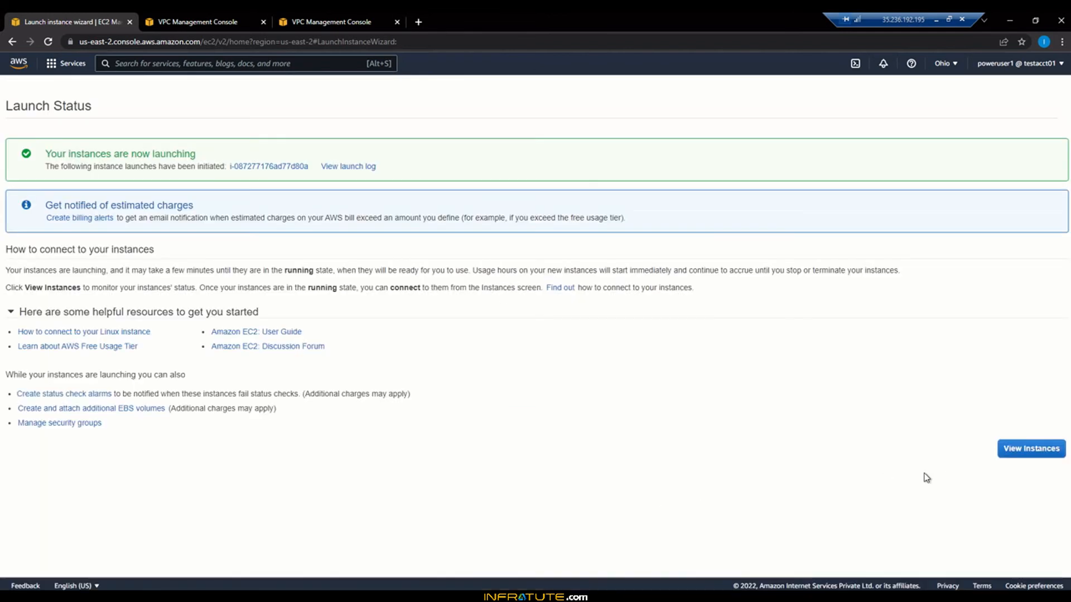
pyautogui.click(1029, 453)
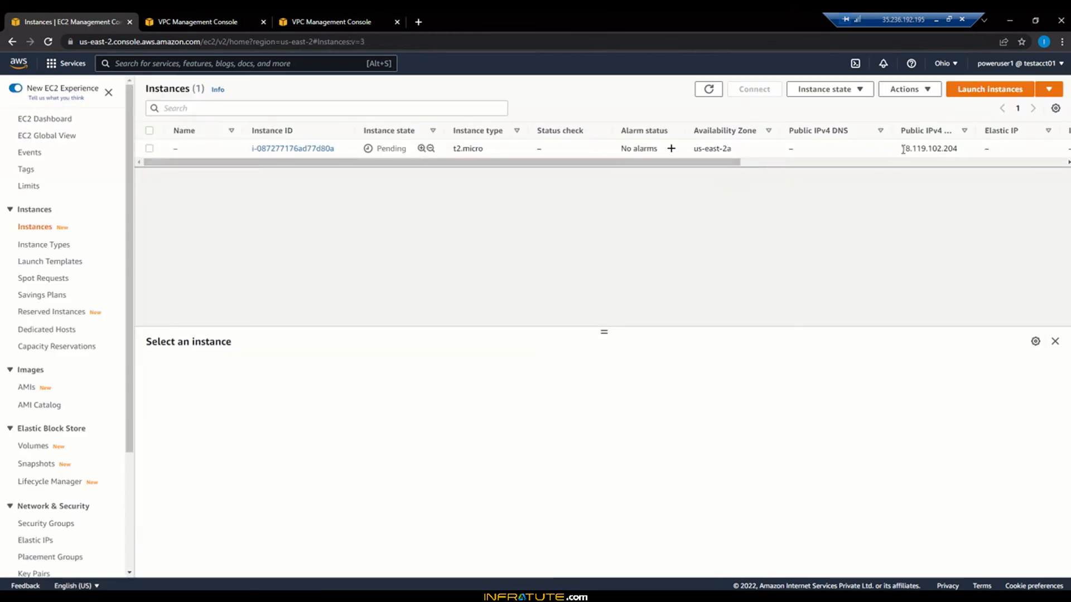
pyautogui.moveTo(903, 149); pyautogui.dragTo(958, 149)
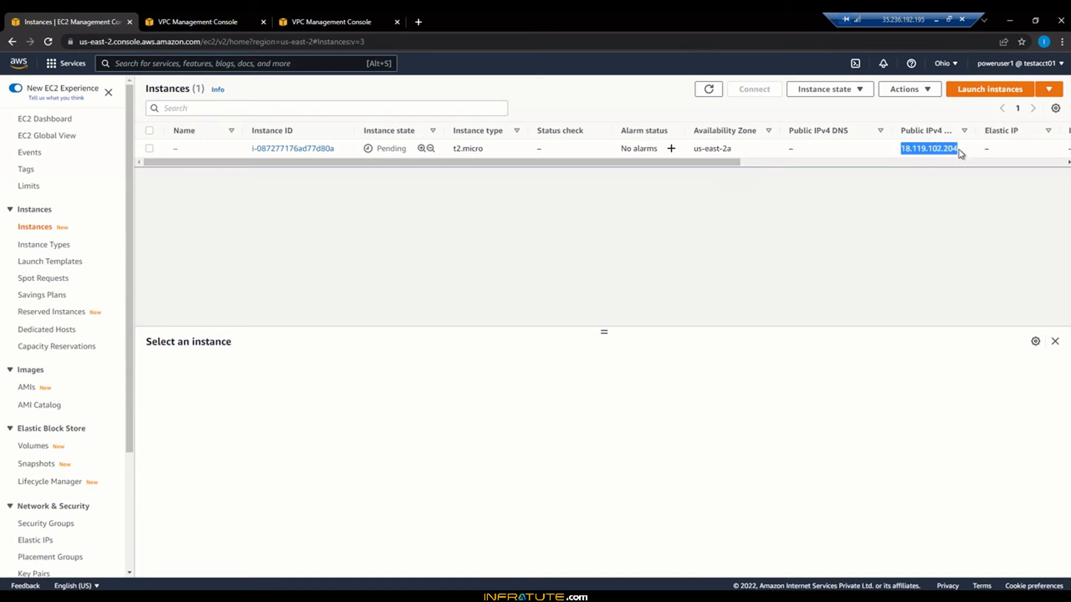
pyautogui.click(946, 175)
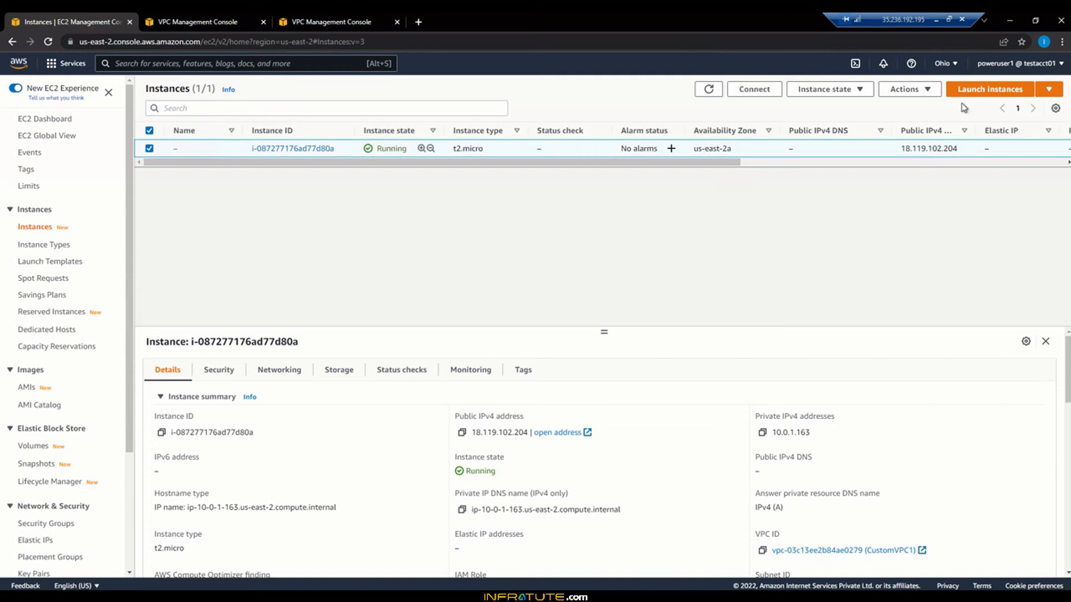
pyautogui.click(973, 95)
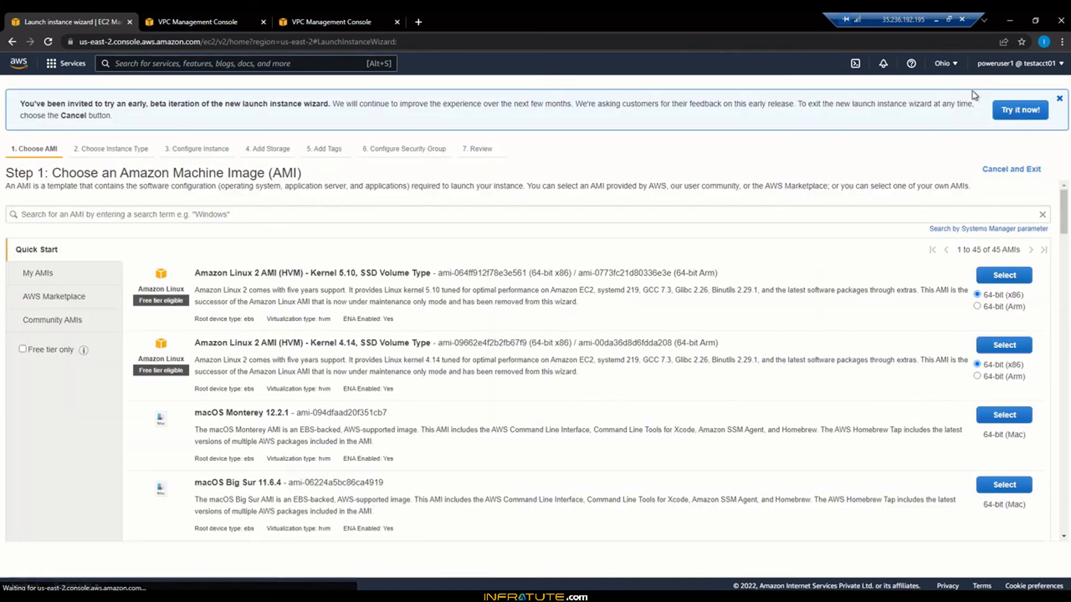
pyautogui.click(1003, 278)
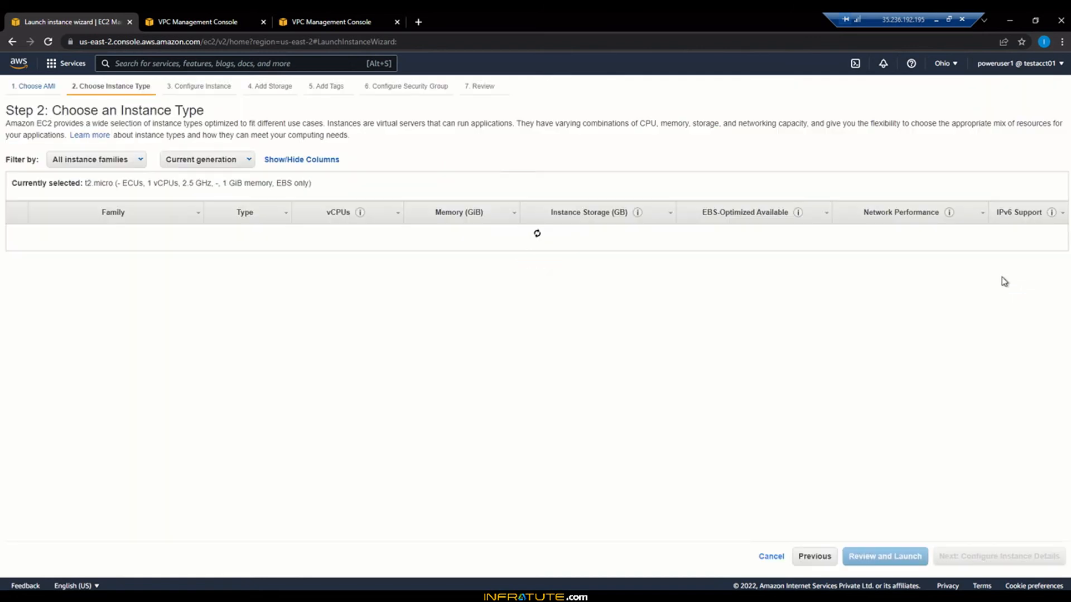
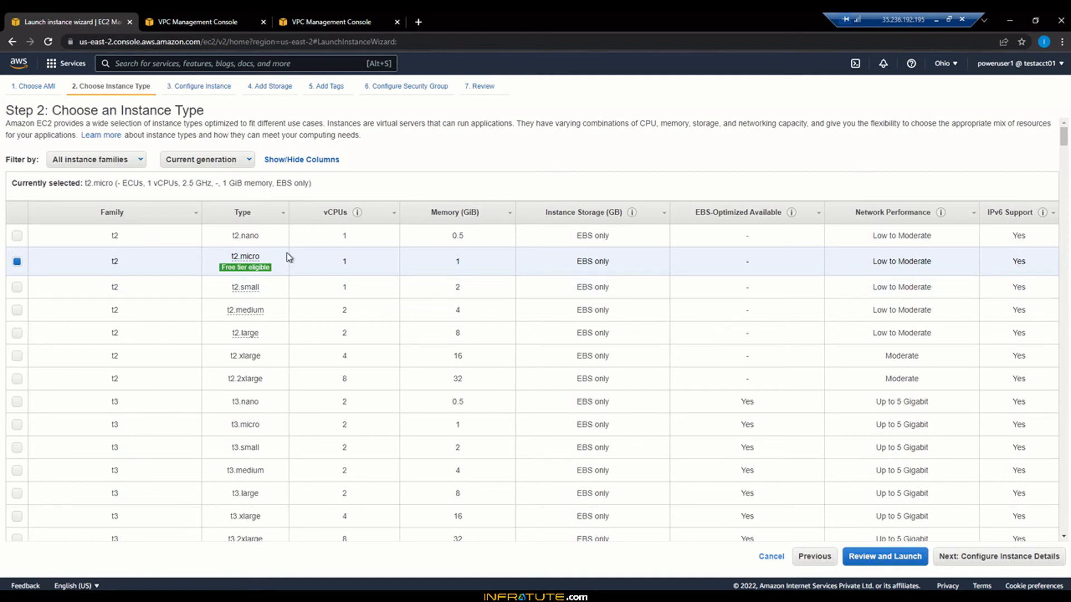
# Step: Choose t2.micro and place the instance in CustomVPC1, subnet CustomSN2-east-2b
pyautogui.click(970, 562)
pyautogui.click(310, 199)
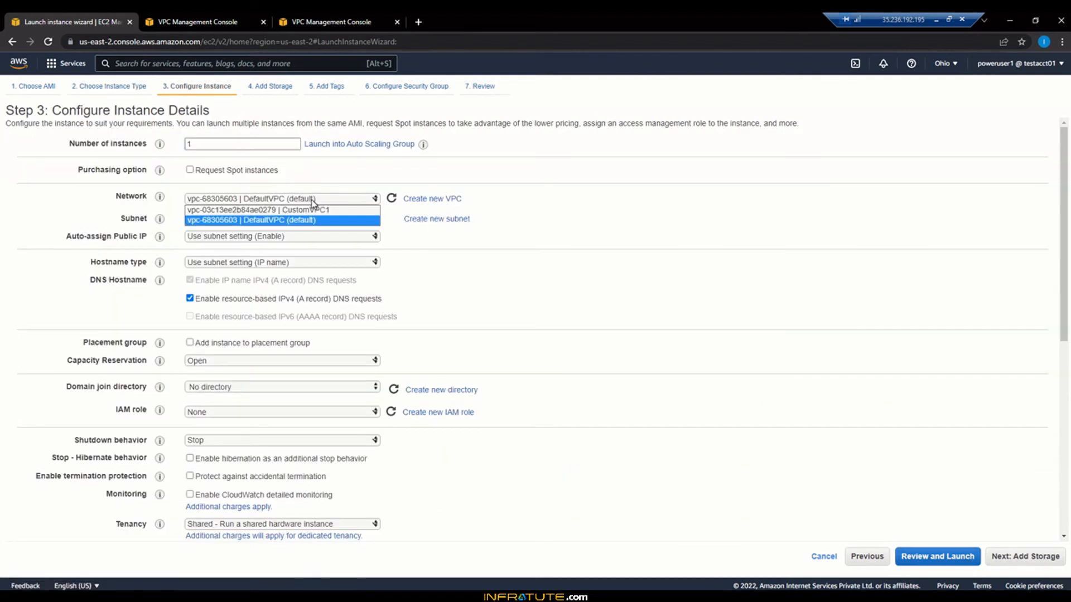
pyautogui.click(311, 211)
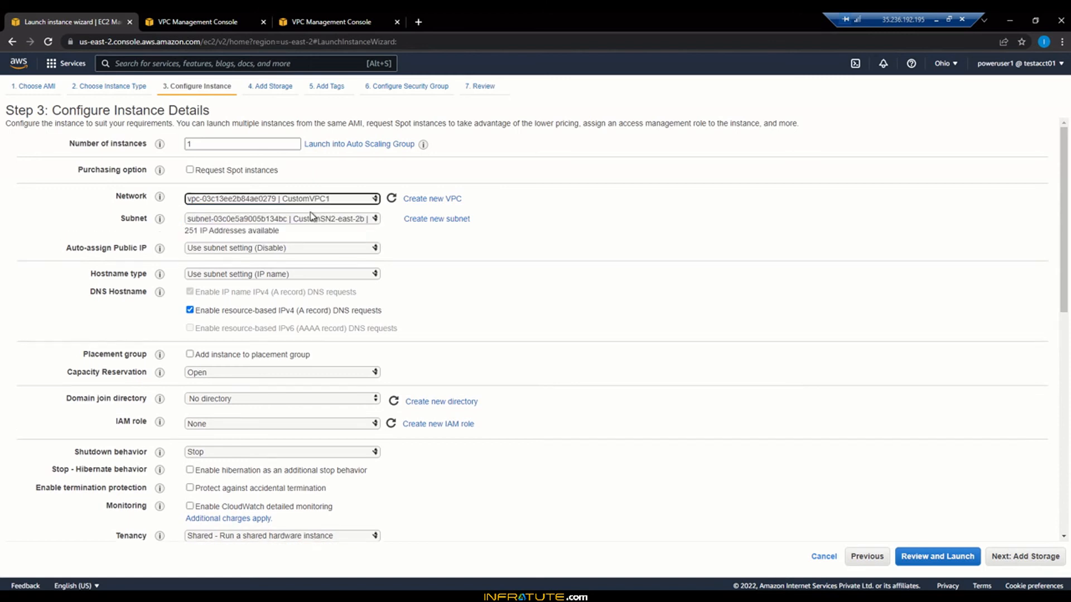
pyautogui.click(306, 222)
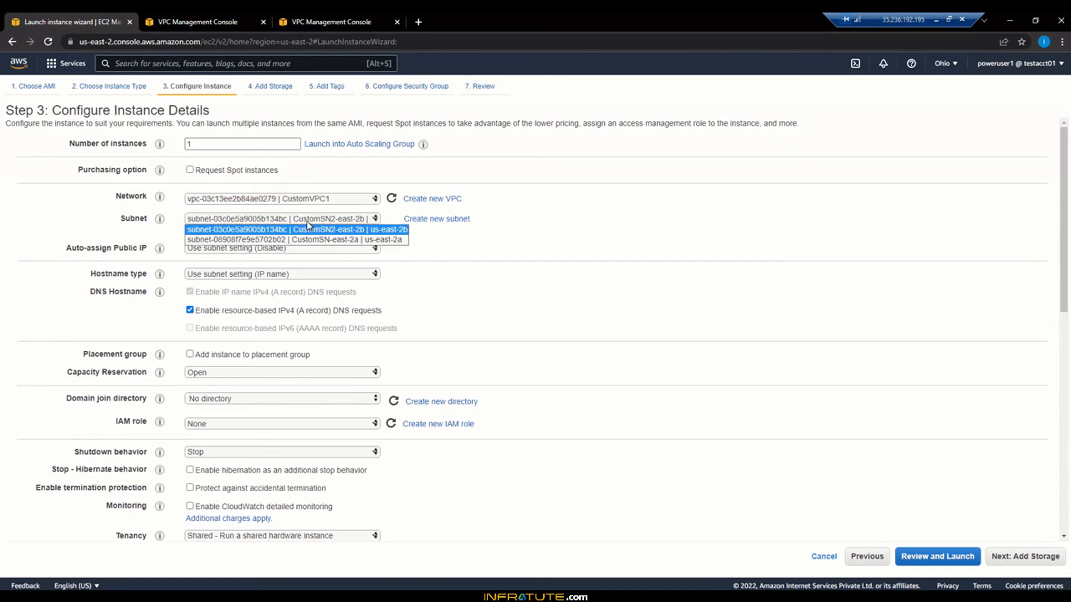
pyautogui.click(307, 222)
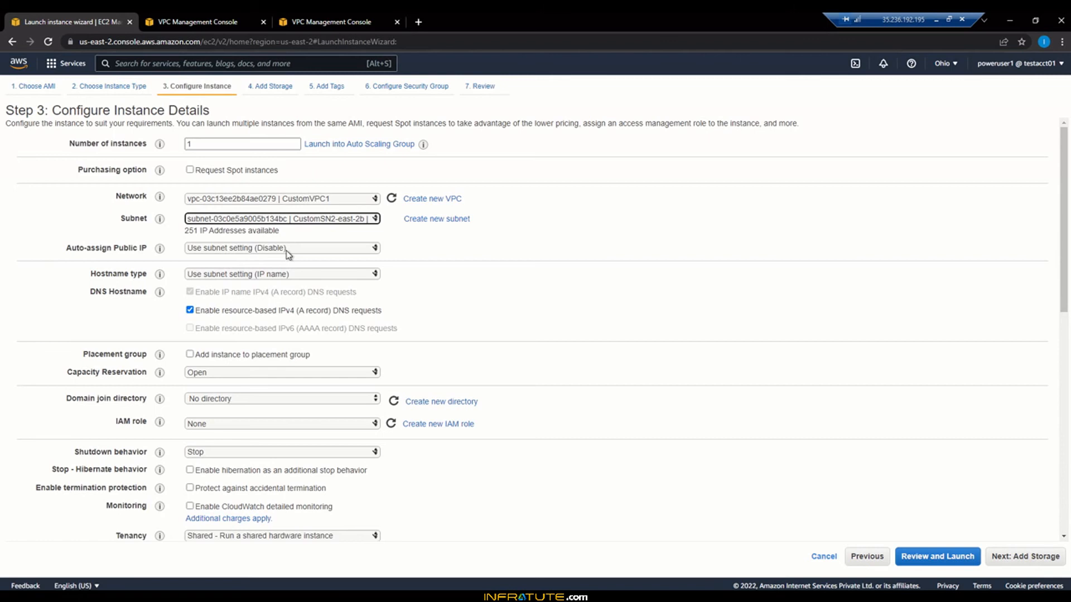
# Step: Skip storage and tags to the security group step and start editing the SSH rule's source
pyautogui.click(1004, 557)
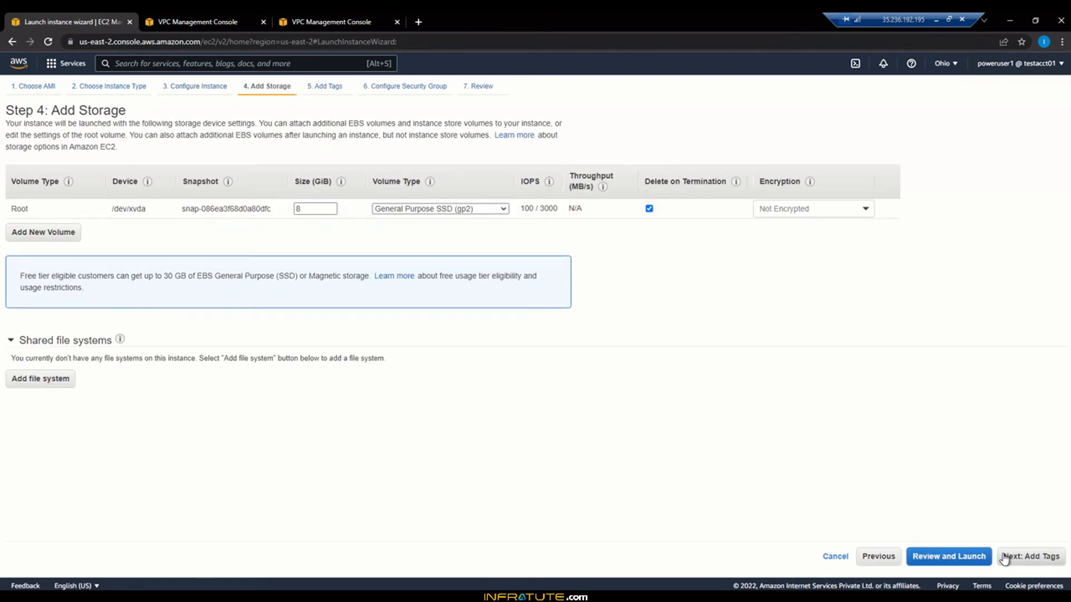
pyautogui.click(1004, 558)
pyautogui.click(1027, 558)
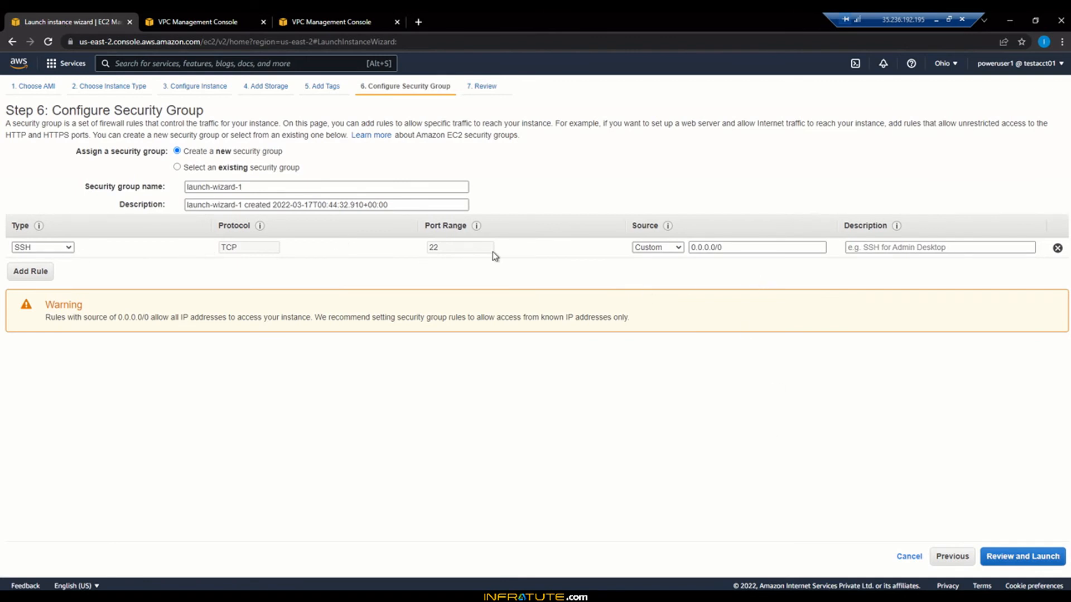
pyautogui.click(697, 252)
pyautogui.click(229, 20)
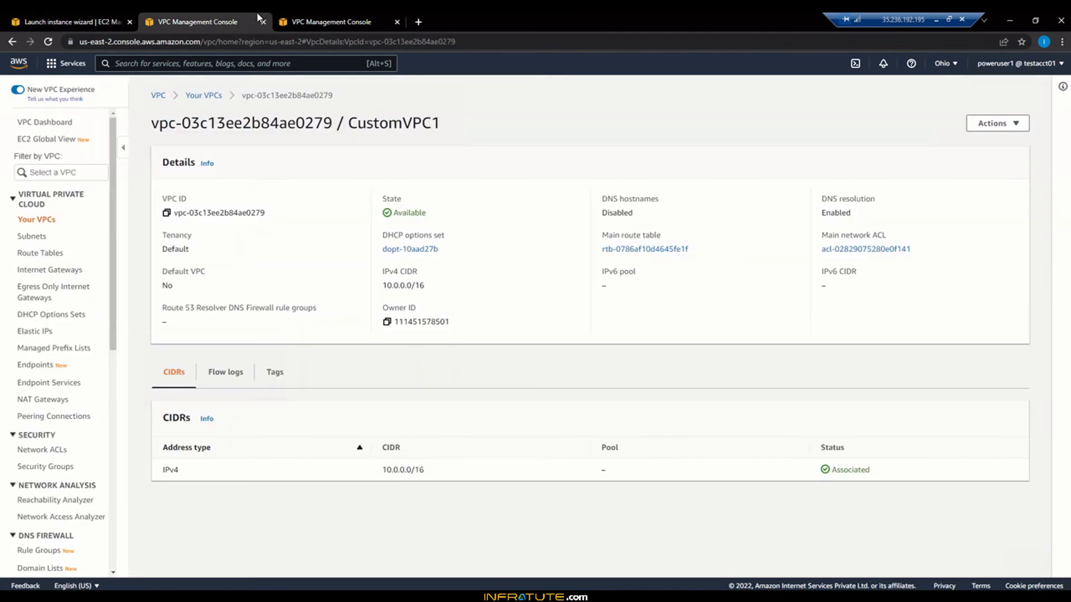
pyautogui.click(280, 20)
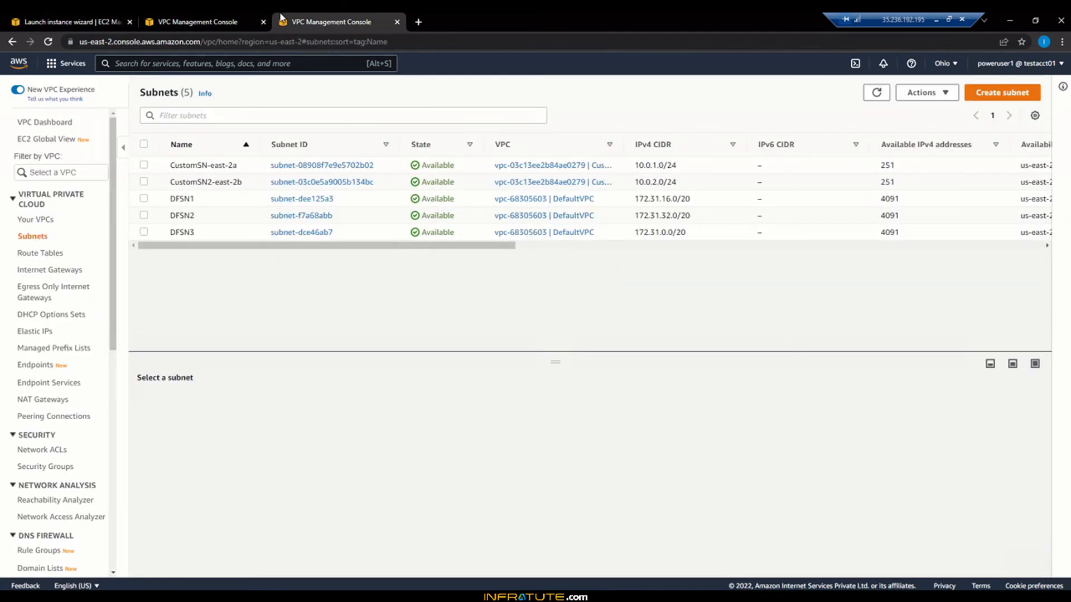
pyautogui.click(204, 20)
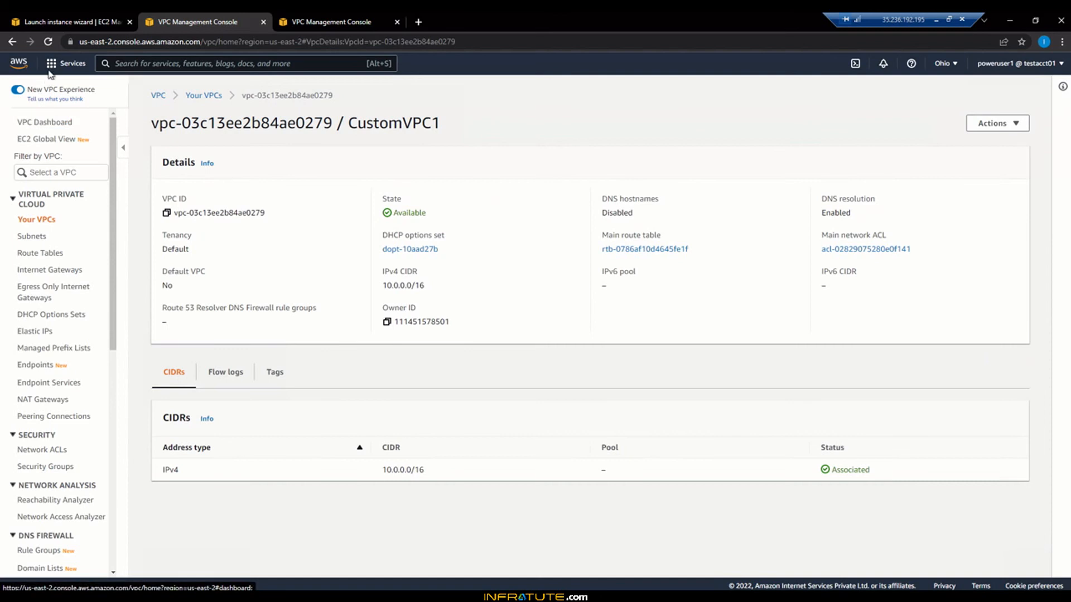
pyautogui.click(52, 65)
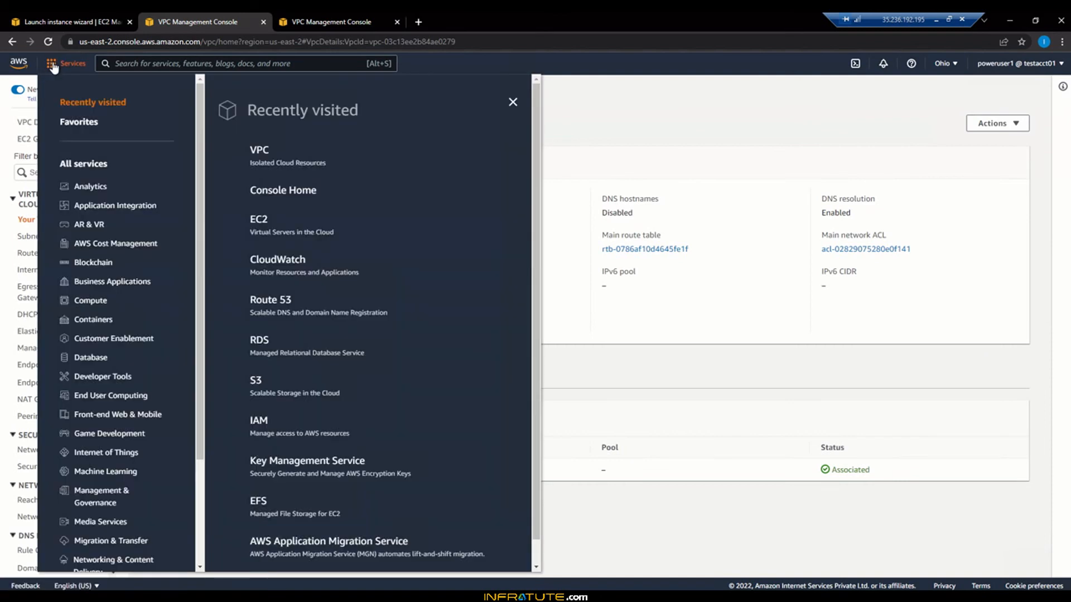
pyautogui.click(260, 221)
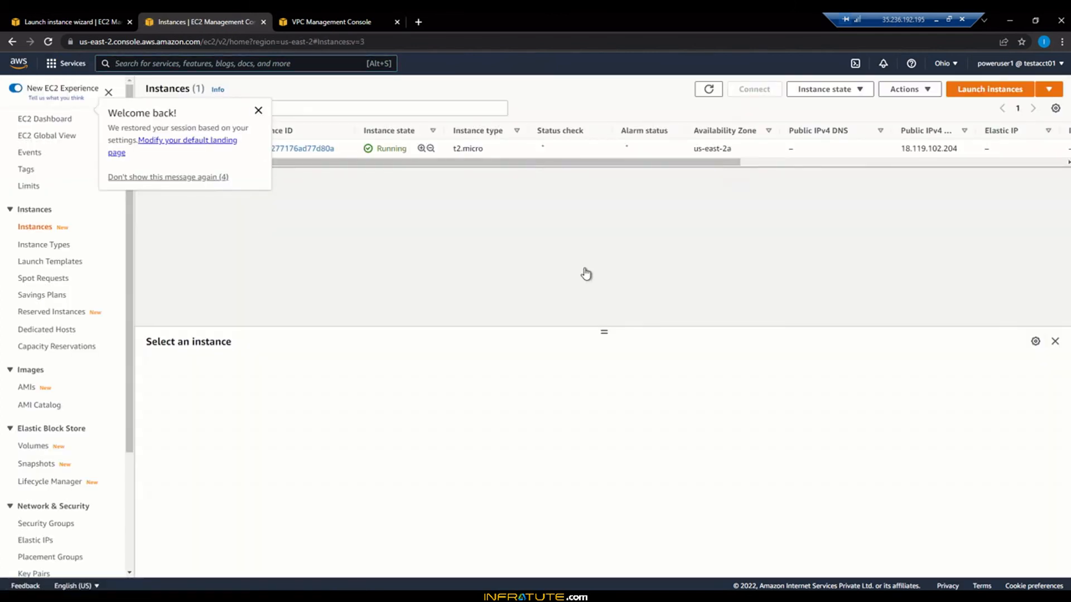
pyautogui.moveTo(549, 167); pyautogui.dragTo(763, 168)
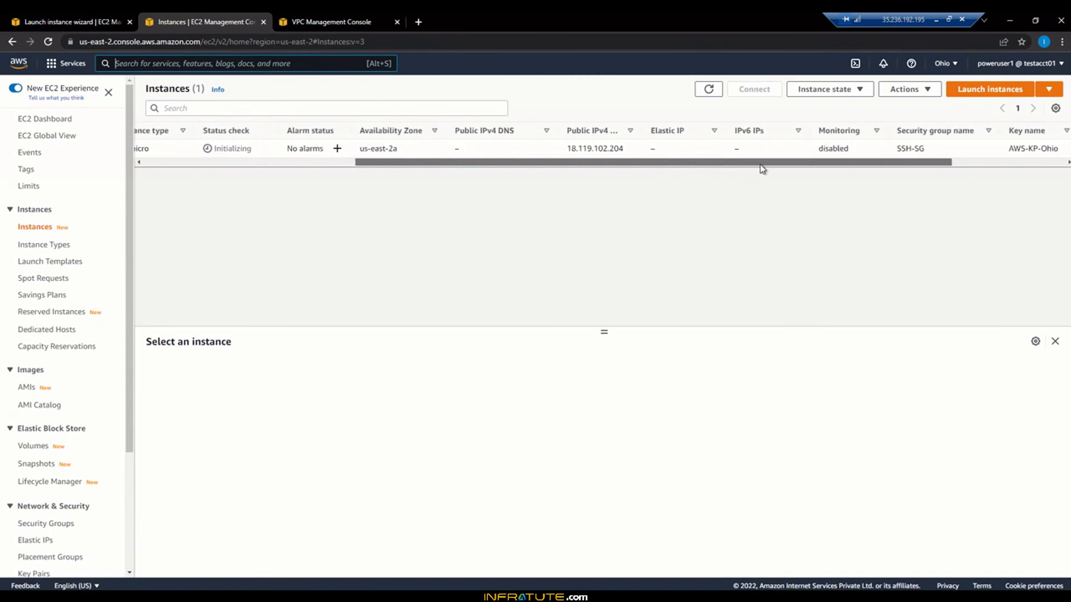
pyautogui.click(179, 163)
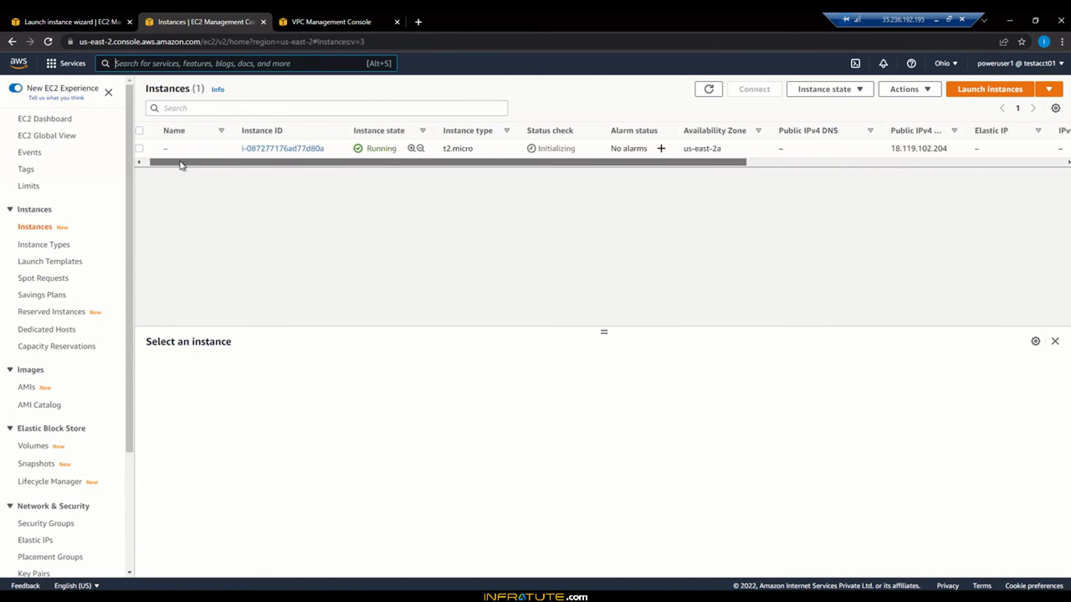
pyautogui.click(258, 149)
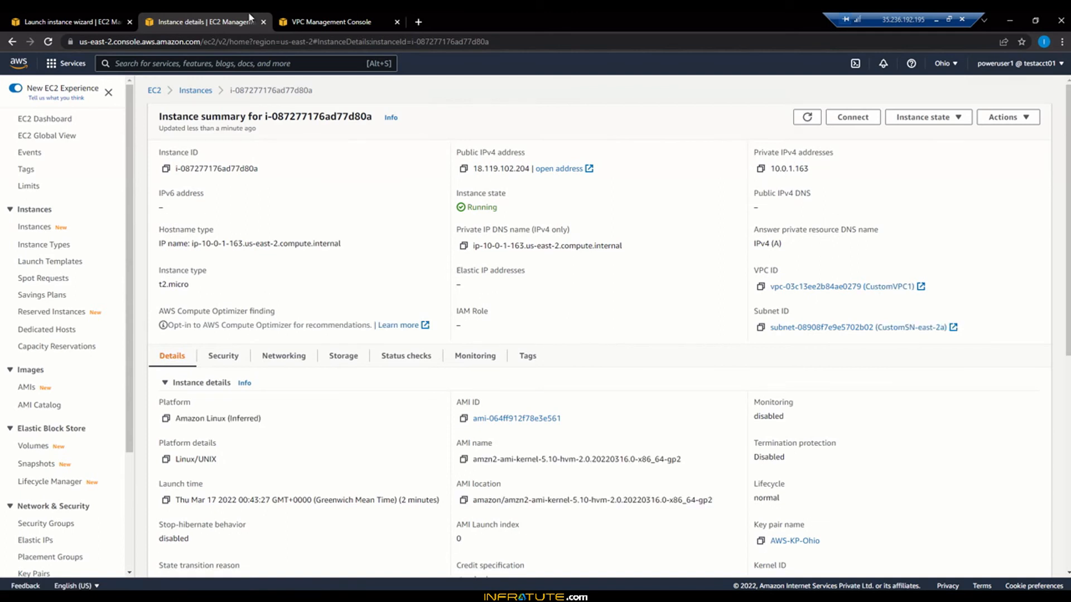
pyautogui.click(87, 14)
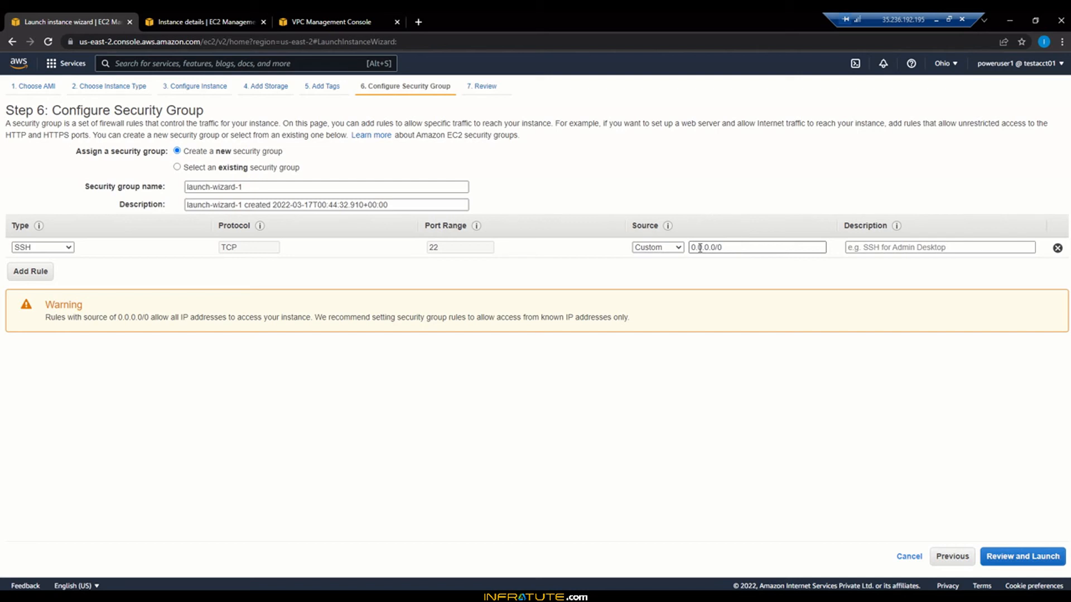
# Step: Change the SSH rule's source from 0.0.0.0/0 to 10.0.1.0/24 and go to the launch review
pyautogui.click(652, 251)
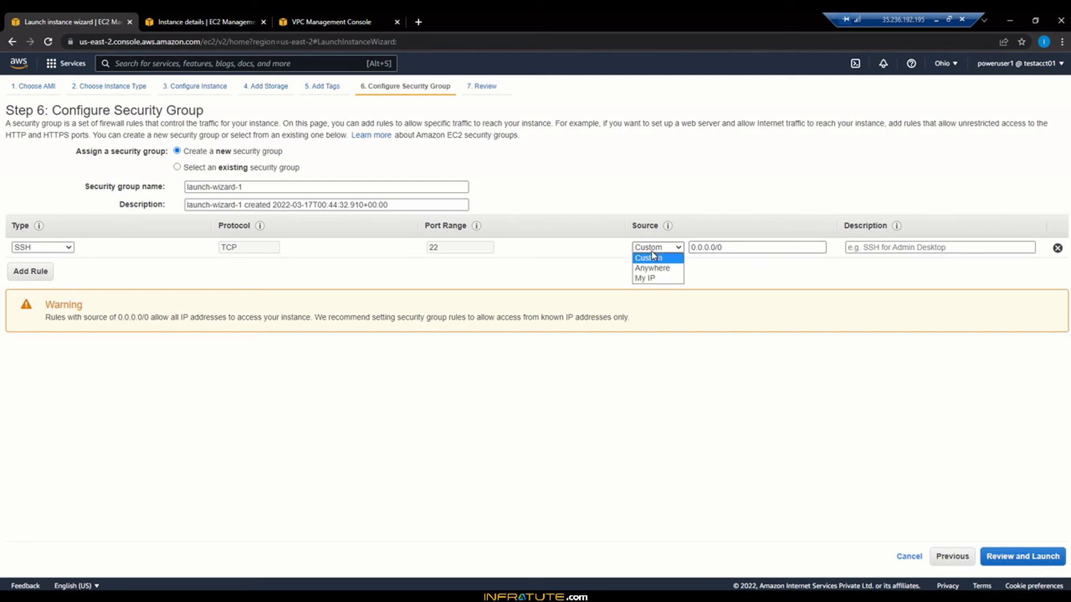
pyautogui.click(740, 247)
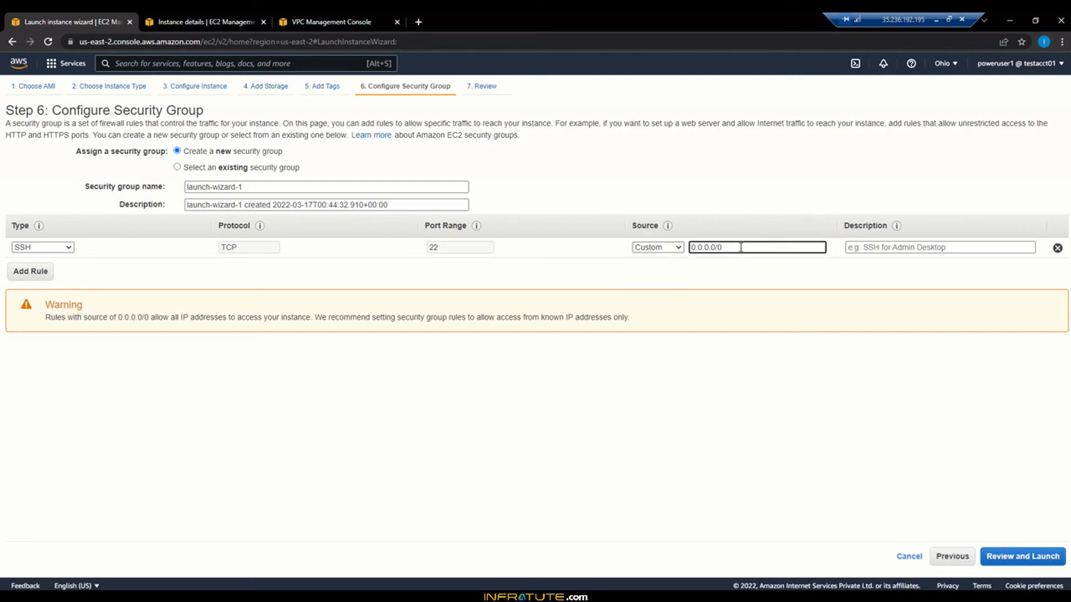
pyautogui.press('BackSpace')
pyautogui.press('BackSpace')
pyautogui.press('BackSpace')
pyautogui.press('BackSpace')
pyautogui.press('BackSpace')
pyautogui.press('BackSpace')
pyautogui.press('BackSpace')
pyautogui.press('BackSpace')
pyautogui.press('BackSpace')
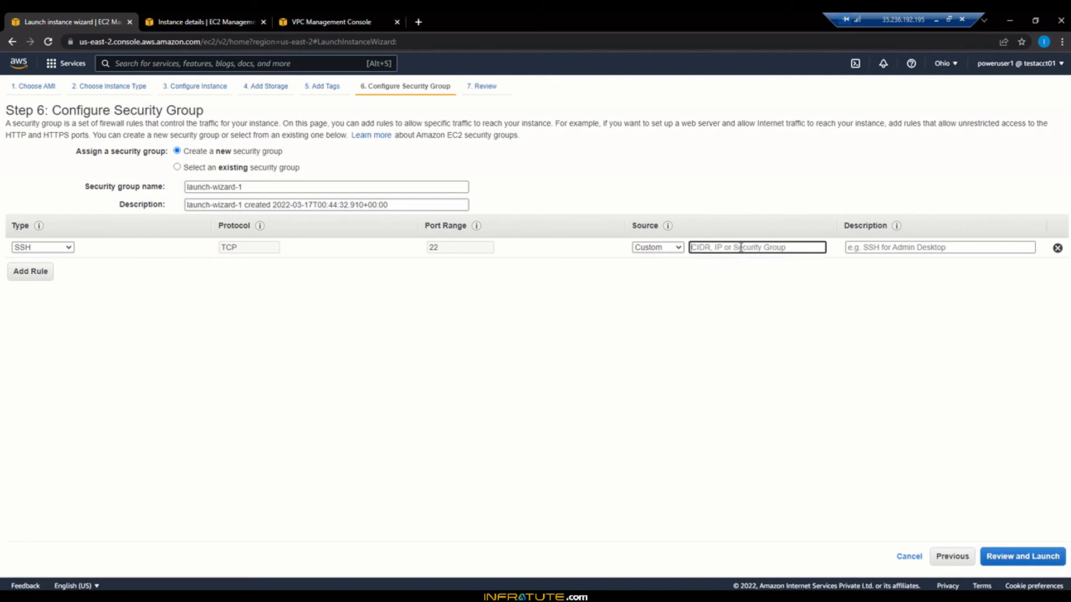
pyautogui.write('1')
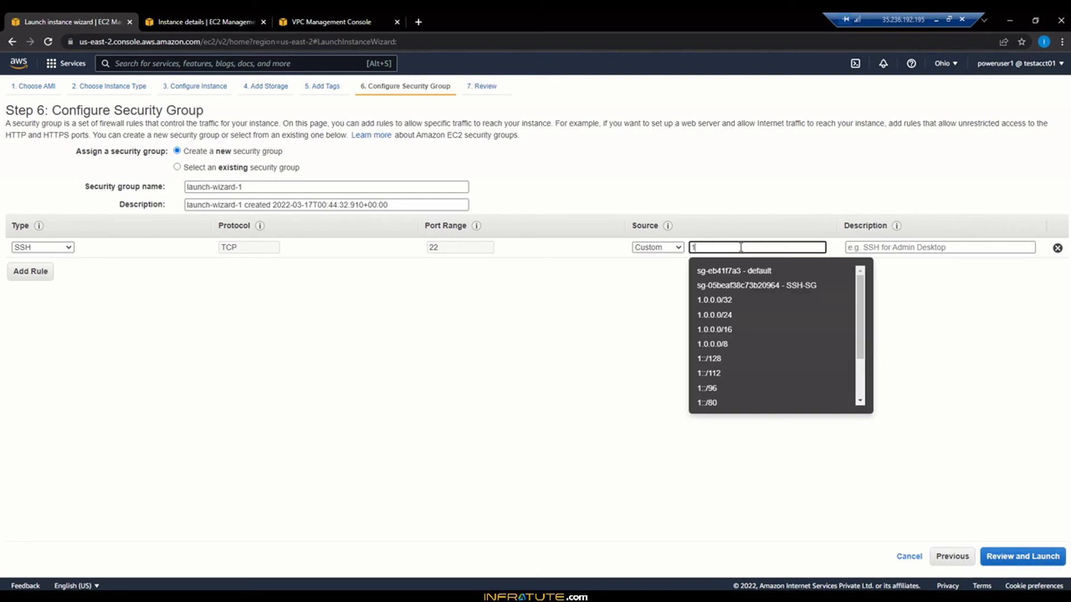
pyautogui.write('0.0.1')
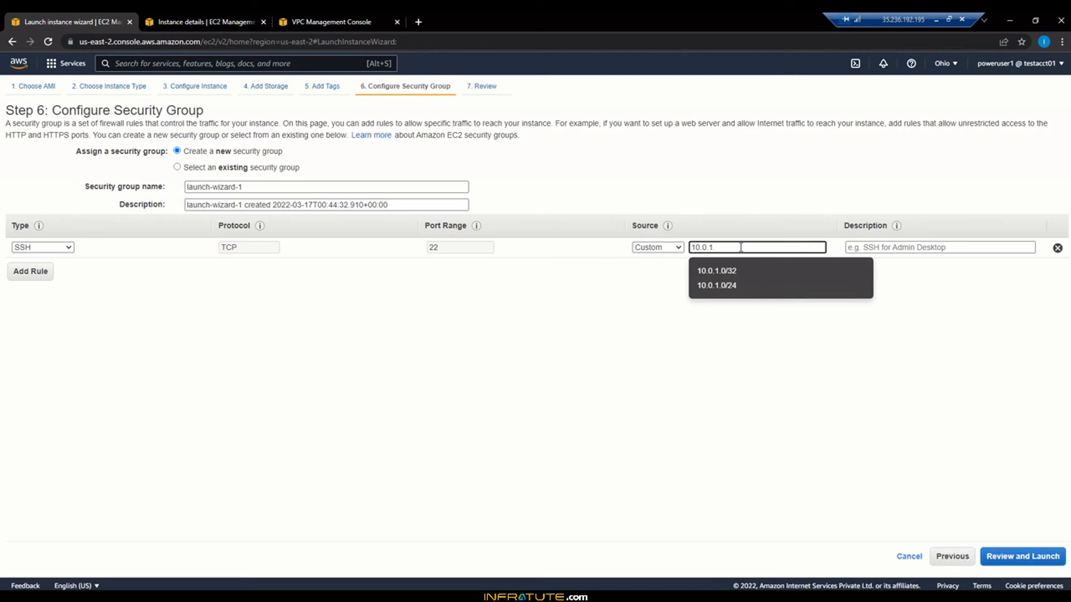
pyautogui.write('.0/24')
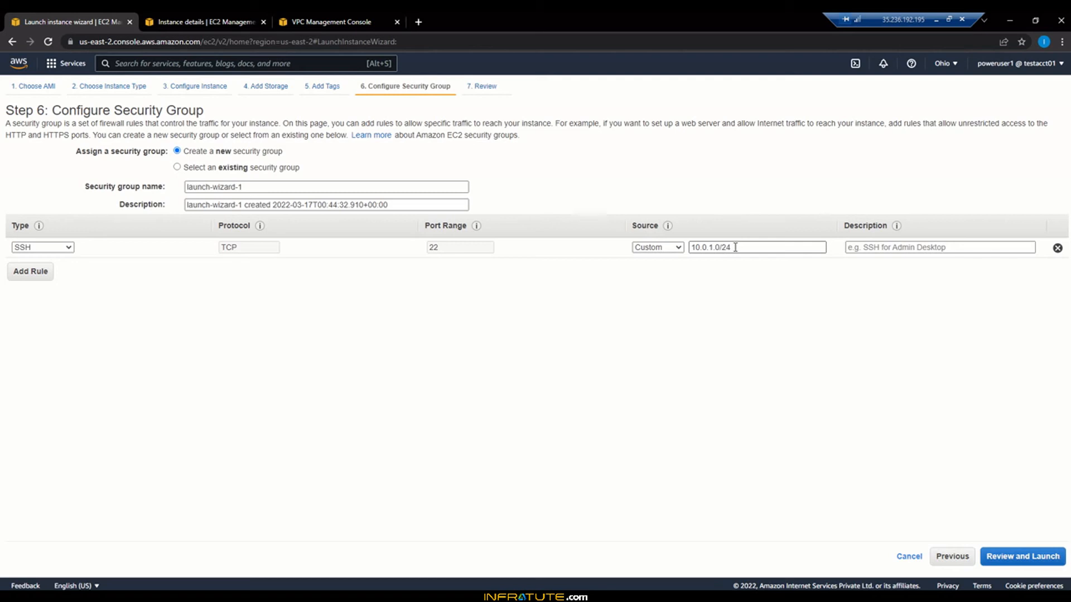
pyautogui.click(735, 247)
pyautogui.click(775, 300)
pyautogui.click(1011, 558)
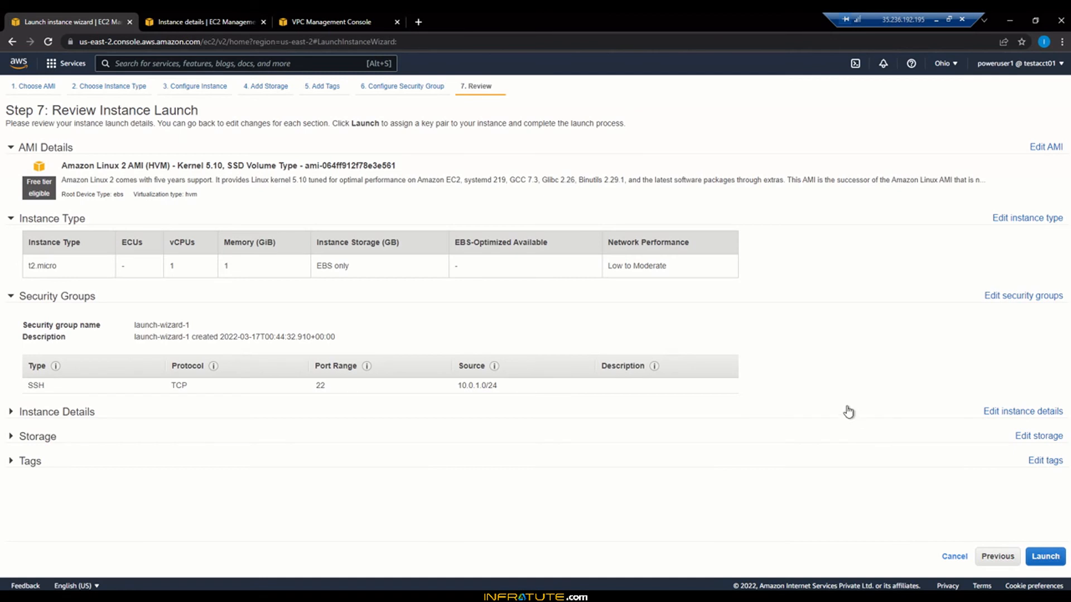
# Step: Launch the instance with the existing AWS-KP-Ohio key pair and view the instances list
pyautogui.click(1054, 556)
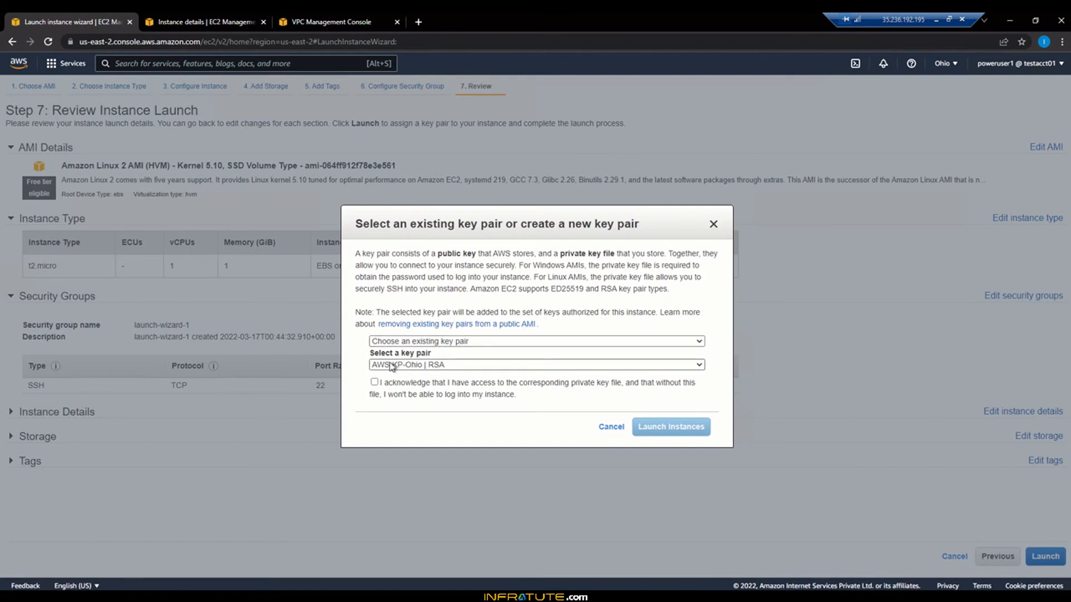
pyautogui.click(374, 384)
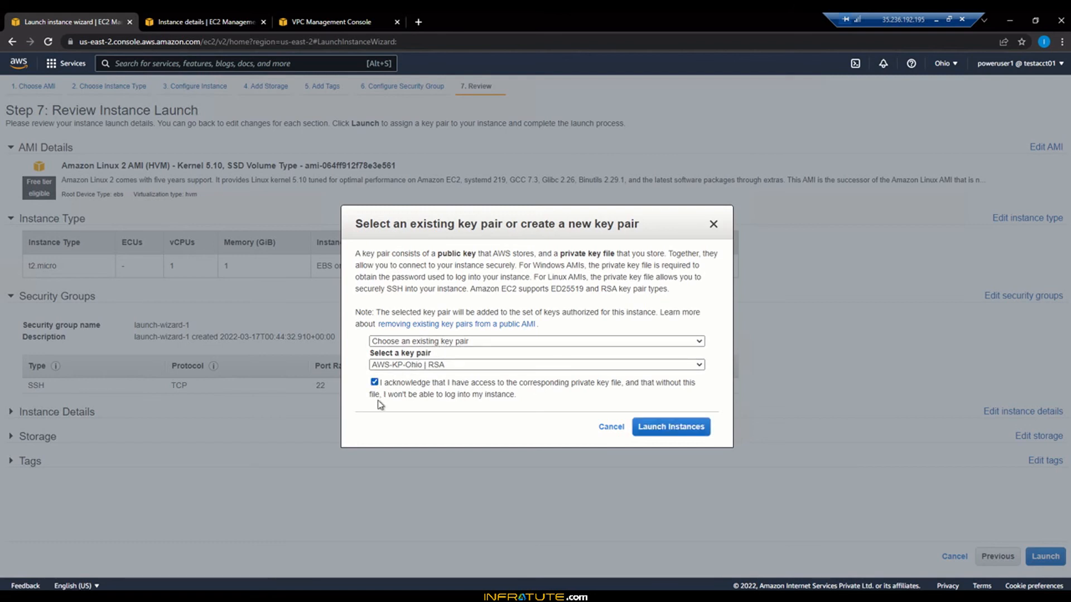
pyautogui.click(646, 431)
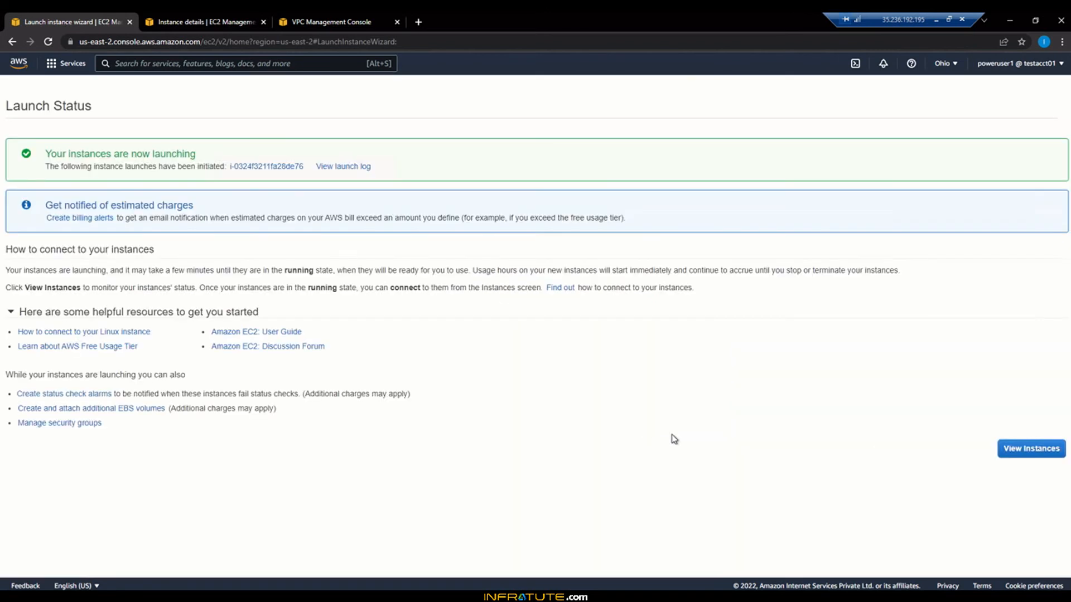
pyautogui.click(1028, 452)
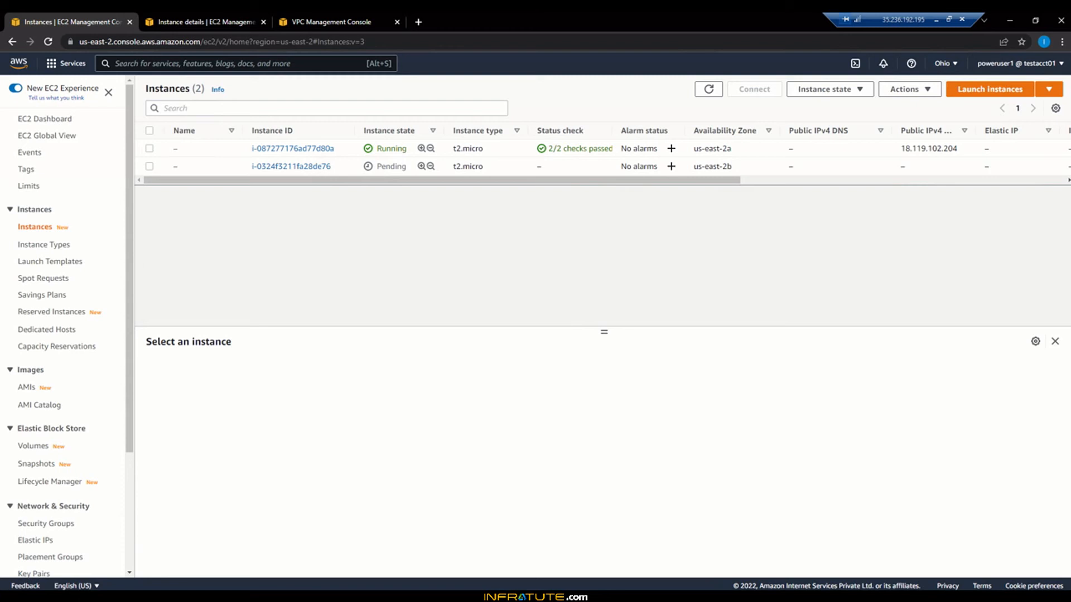
# Step: Start PuTTY from the Start menu, cancel its configuration window, and launch PuTTYgen instead
pyautogui.press('super')
pyautogui.write('putty')
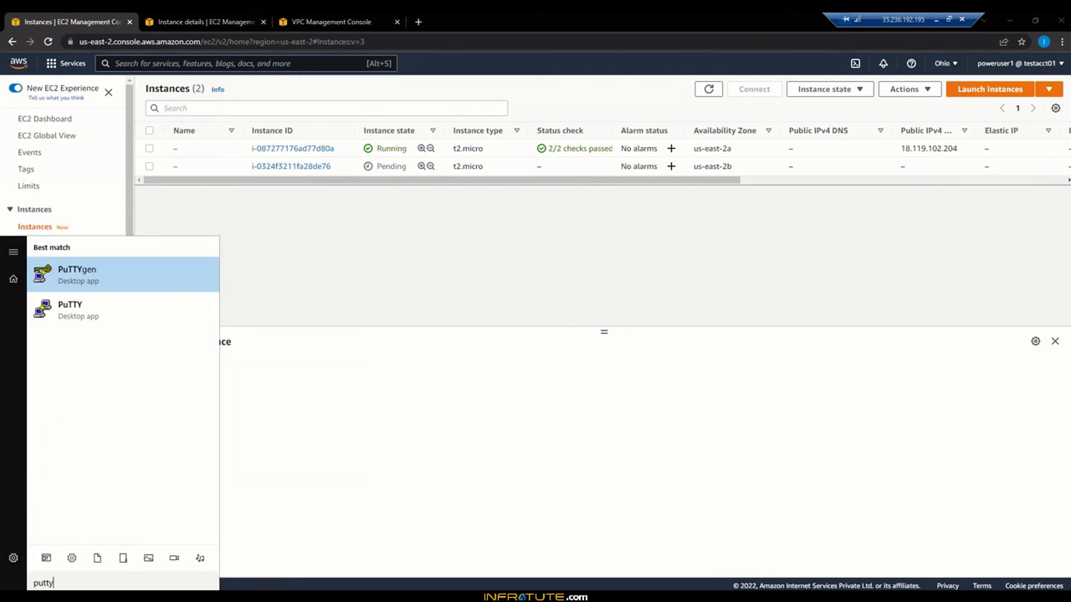
pyautogui.click(98, 305)
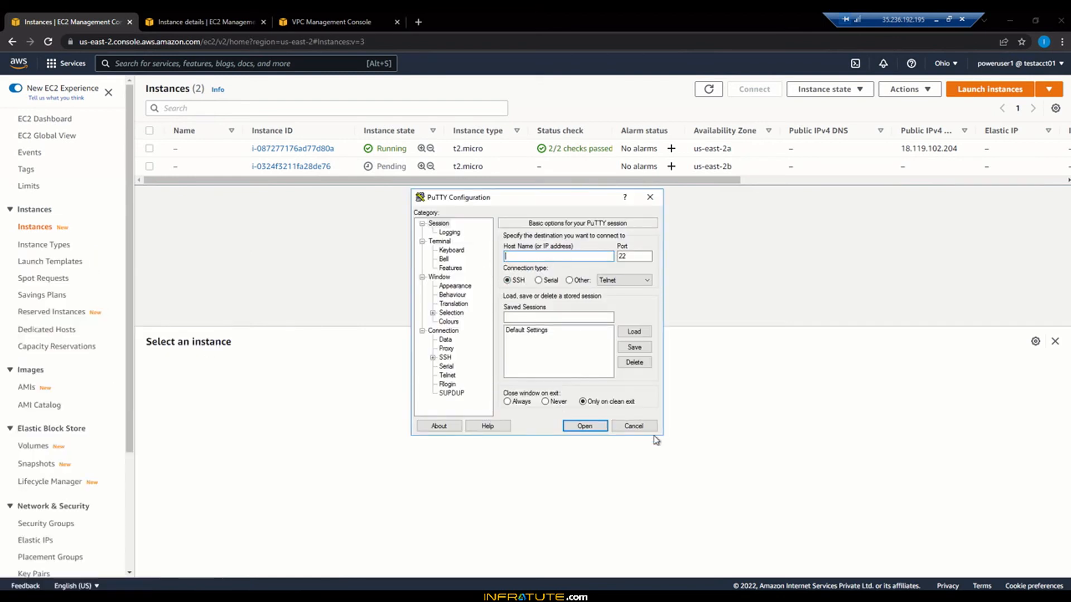
pyautogui.click(634, 426)
pyautogui.press('super')
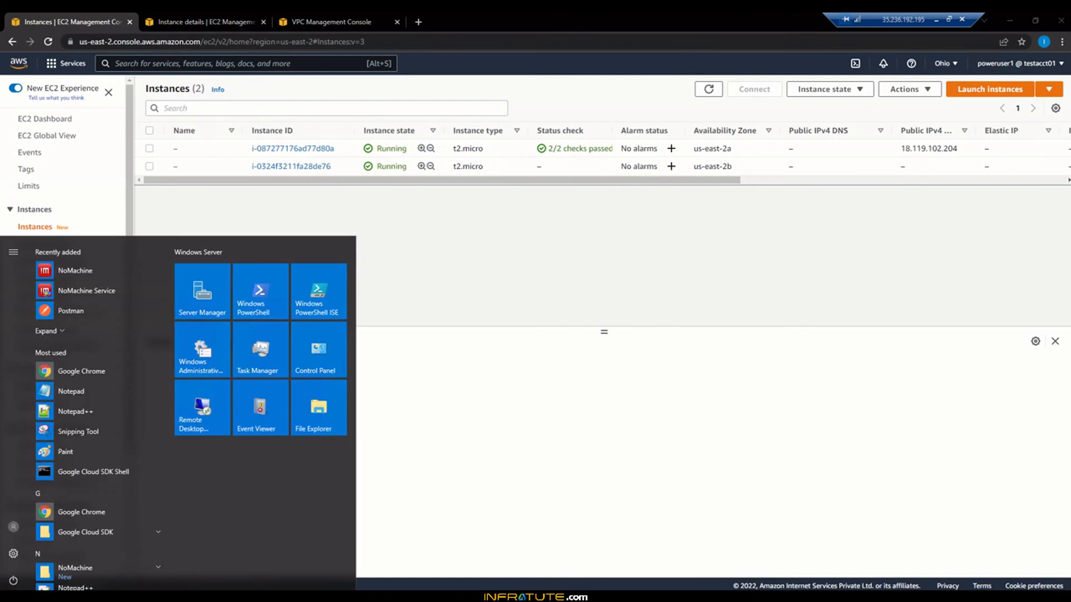
pyautogui.write('putty')
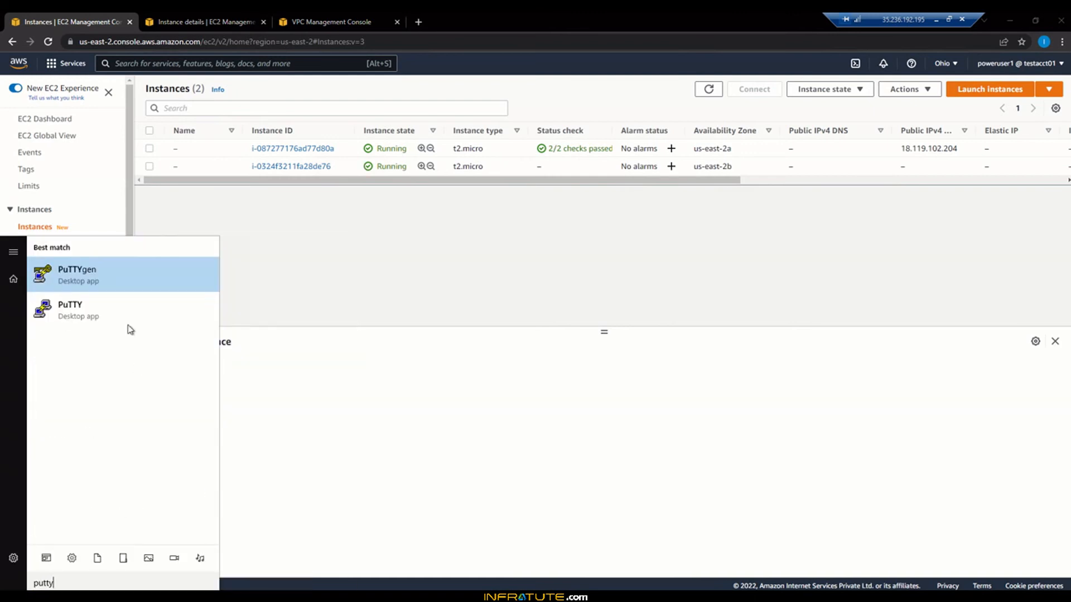
pyautogui.click(115, 275)
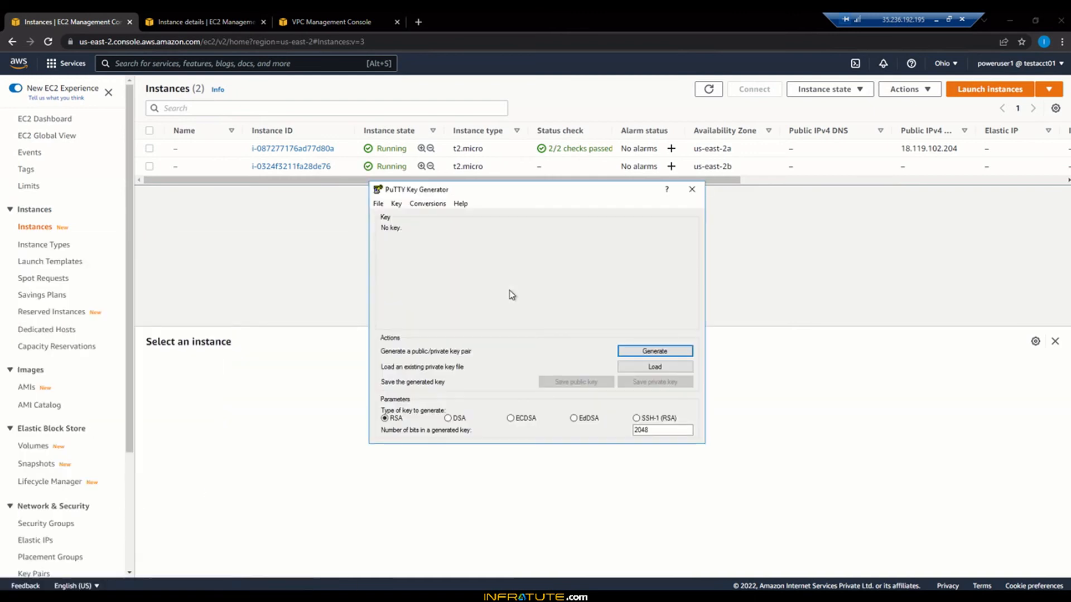
# Step: Import AWS-KP-Ohio.pem from Downloads into PuTTYgen, showing all file types
pyautogui.click(654, 366)
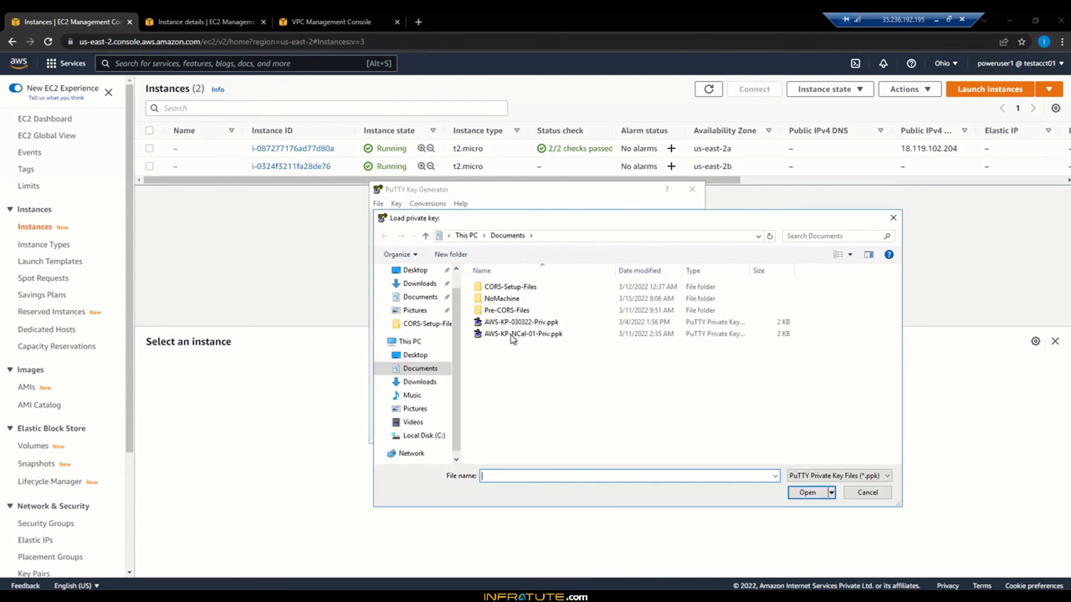
pyautogui.click(420, 283)
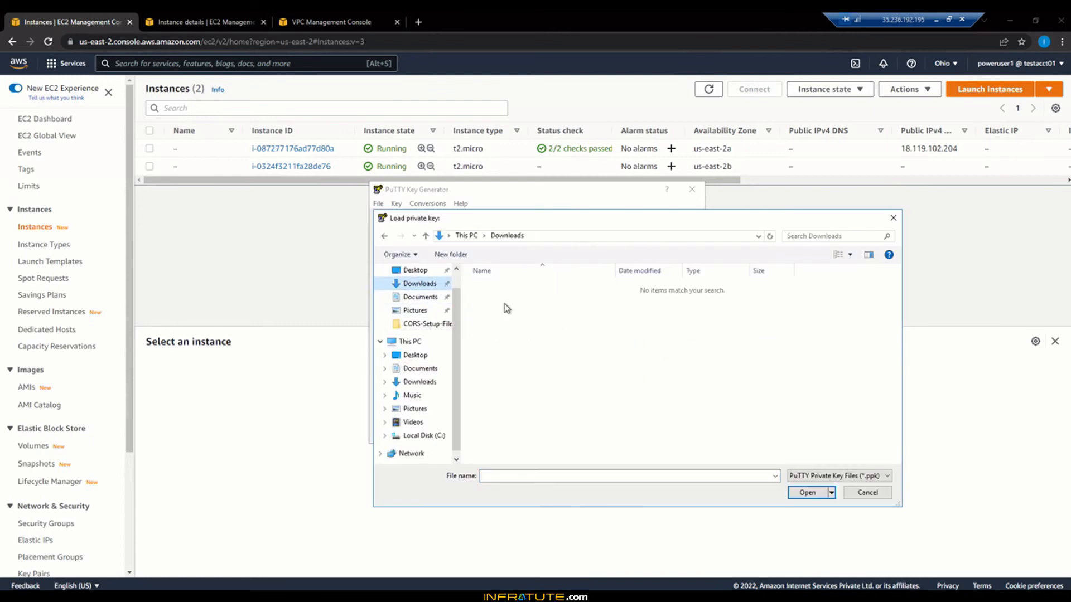
pyautogui.click(833, 475)
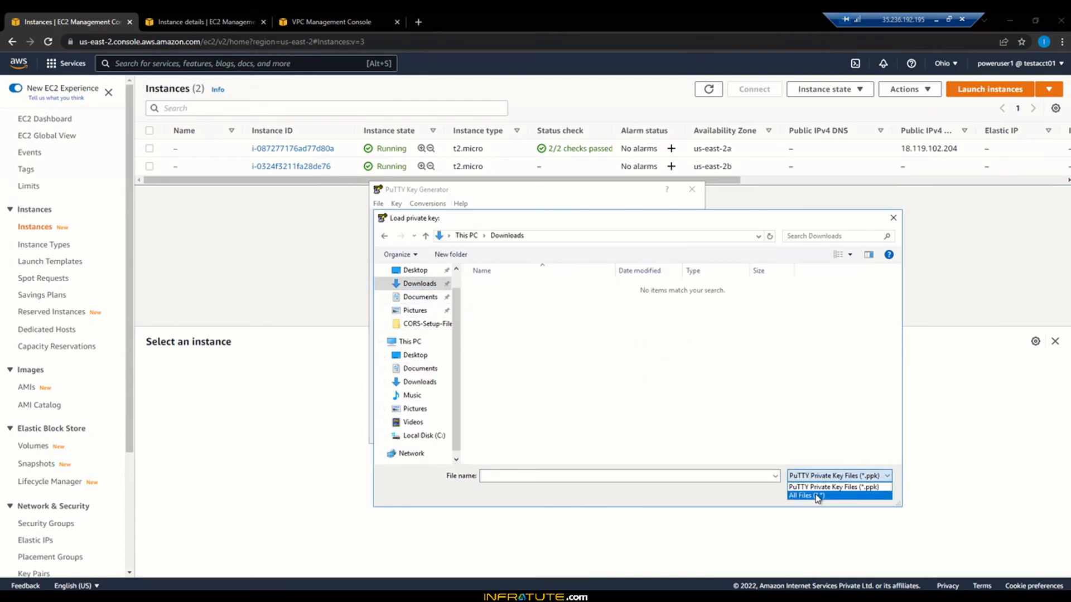
pyautogui.click(818, 495)
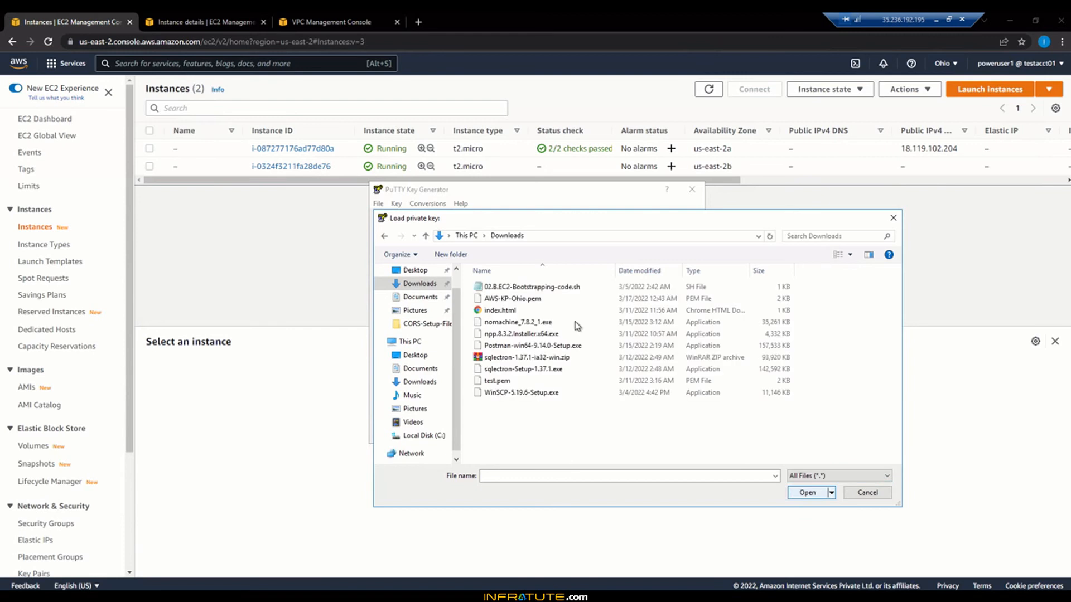
pyautogui.click(513, 303)
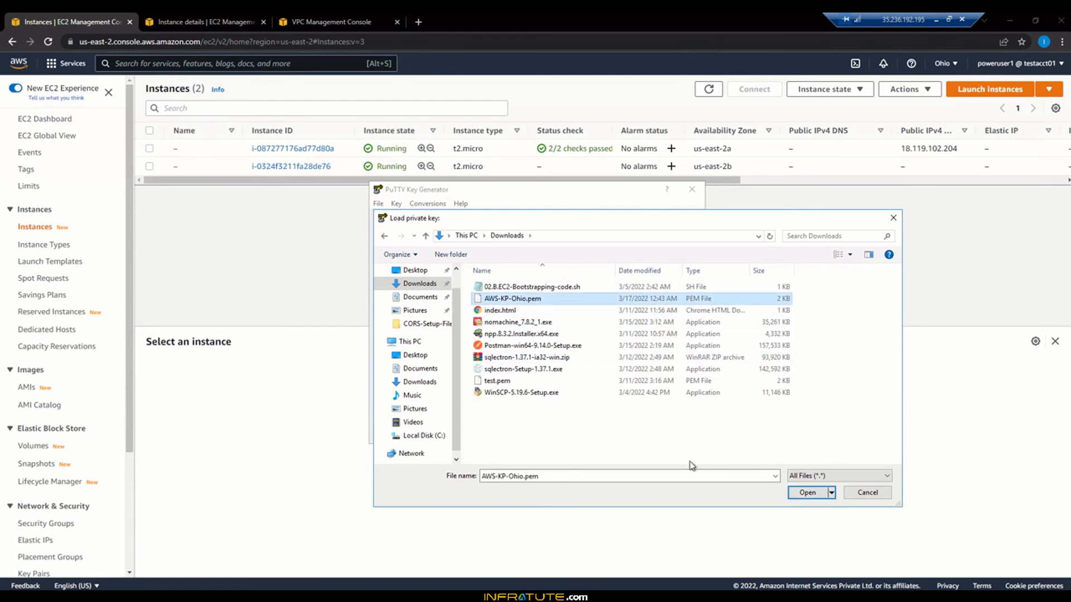
pyautogui.click(810, 494)
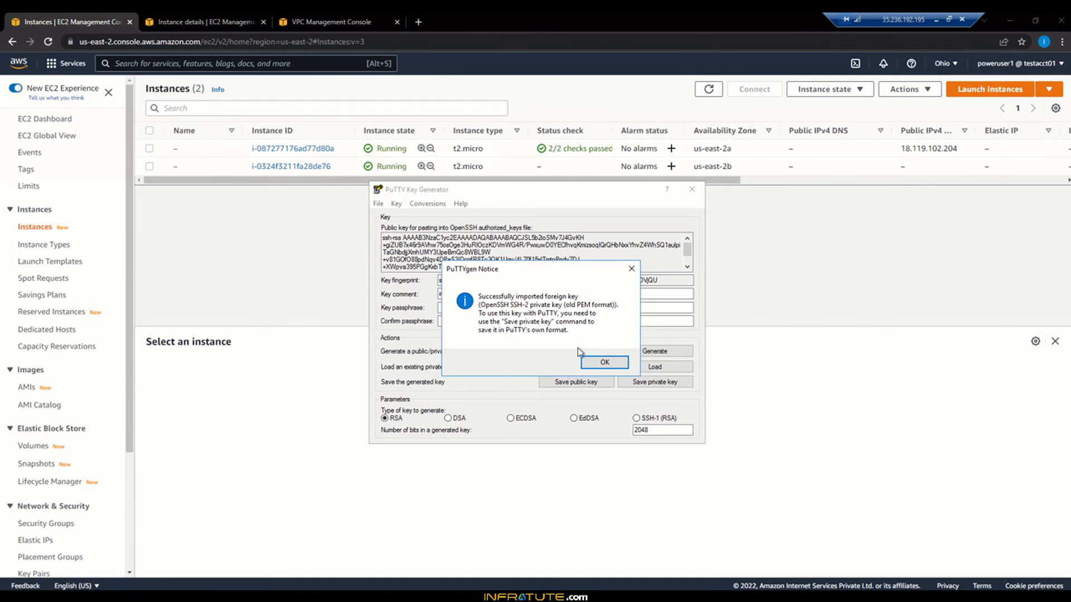
pyautogui.click(592, 361)
# Step: Clear the key comment and enter a passphrase for the key
pyautogui.moveTo(519, 294); pyautogui.dragTo(438, 298)
pyautogui.press('BackSpace')
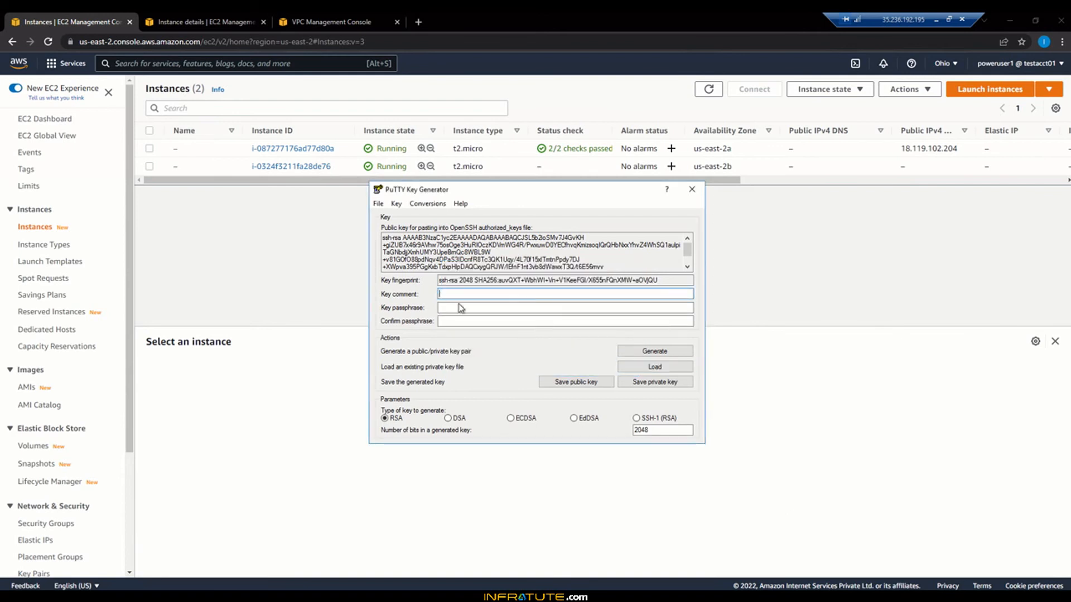
pyautogui.click(460, 307)
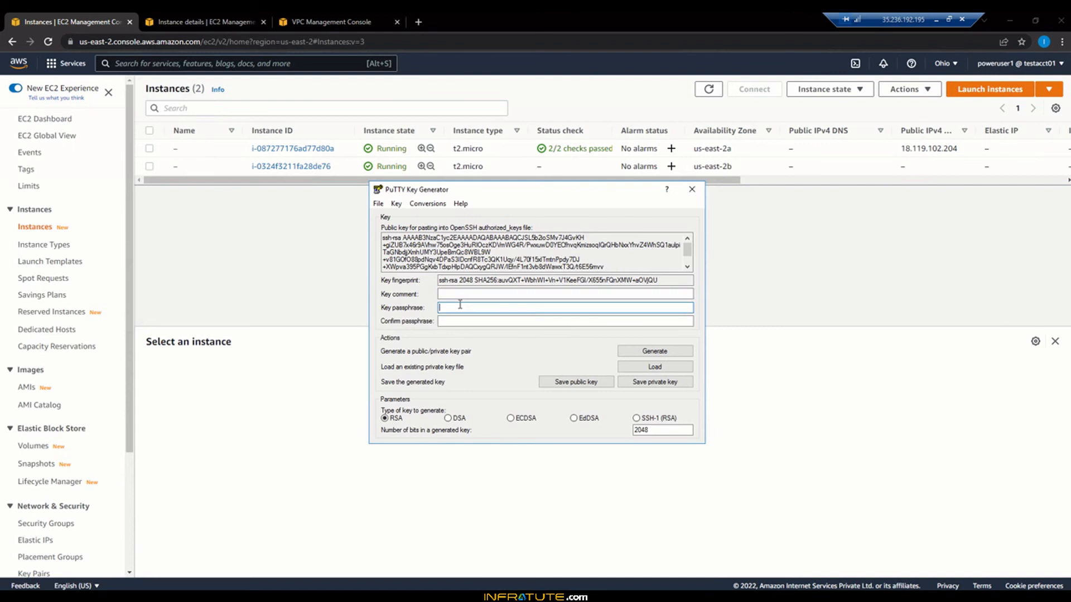
pyautogui.write('12345678')
pyautogui.press('Tab')
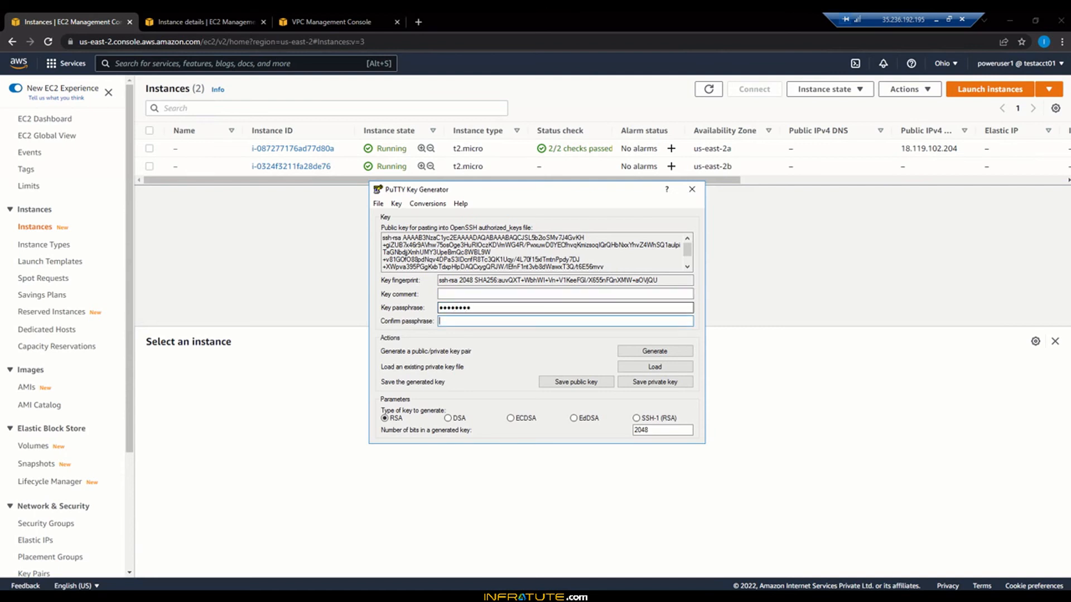
pyautogui.write('12345678')
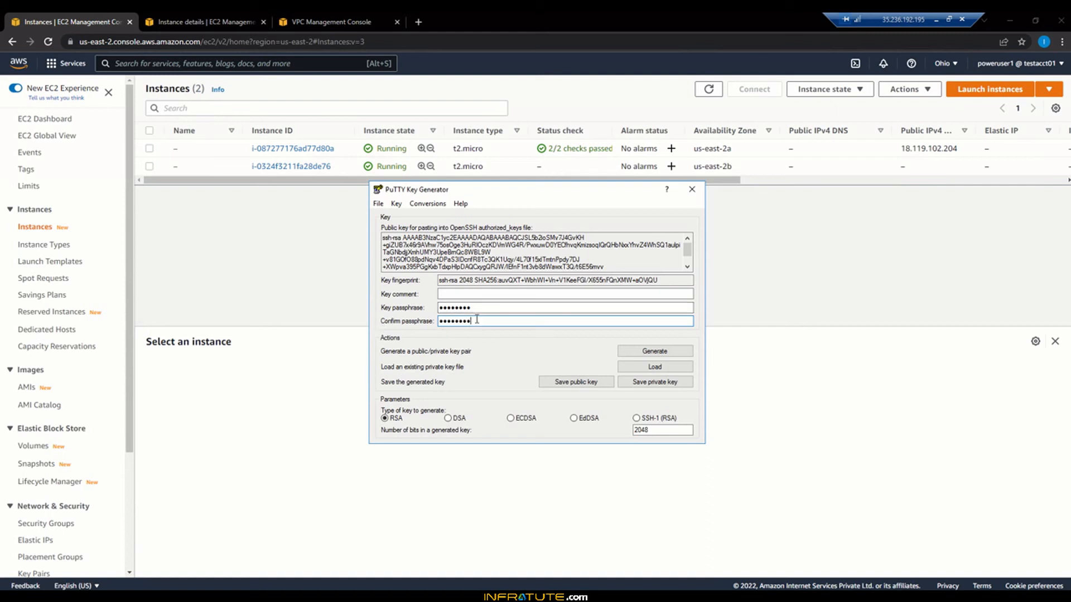
# Step: Save the private key as AWS-KP-Ohio-Priv.ppk in Documents
pyautogui.click(646, 384)
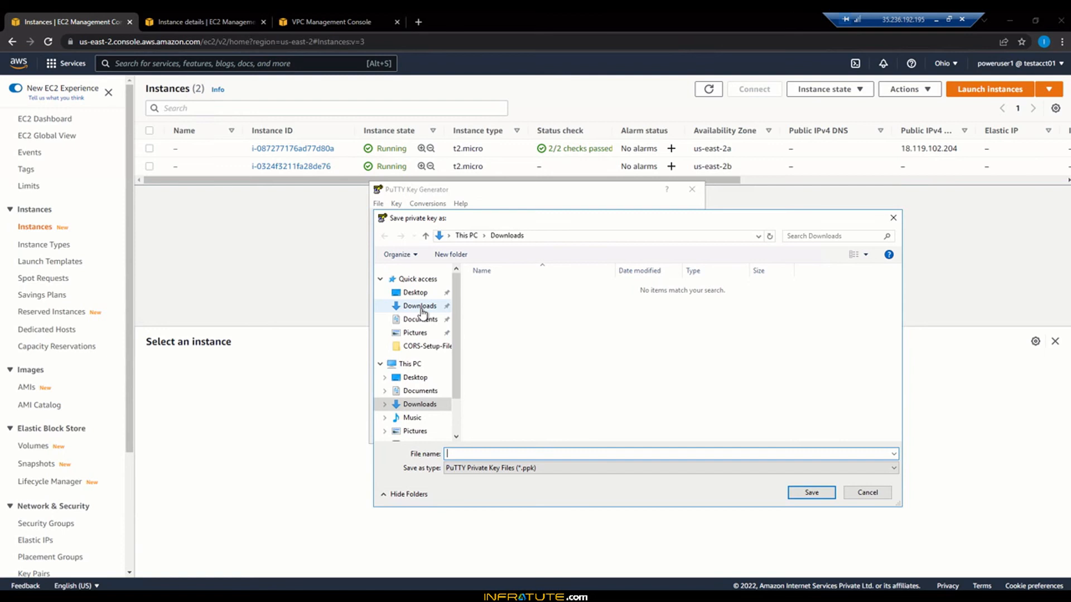
pyautogui.click(420, 319)
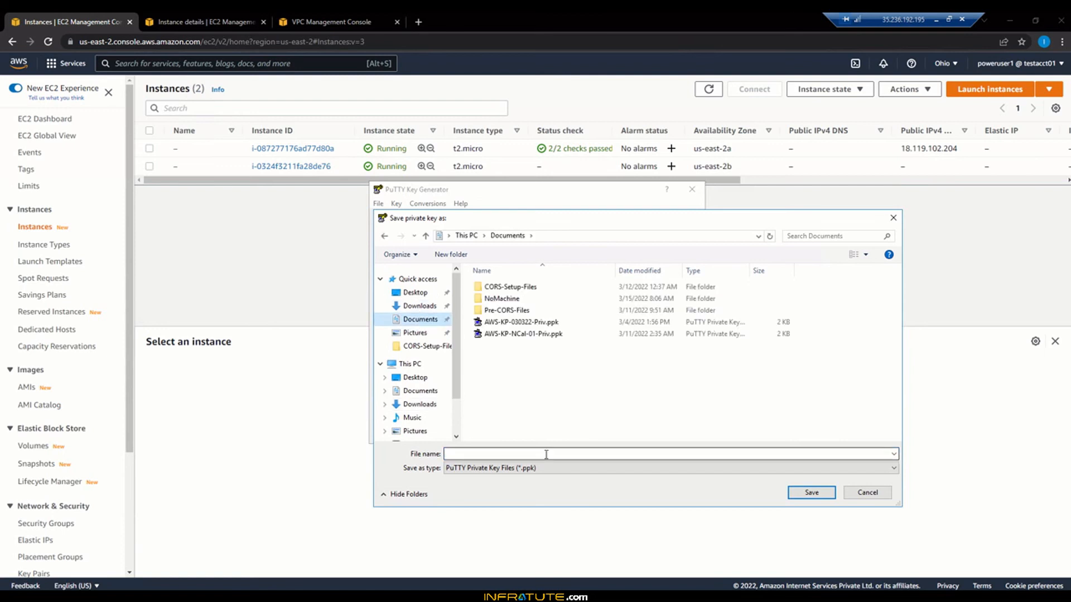
pyautogui.click(532, 335)
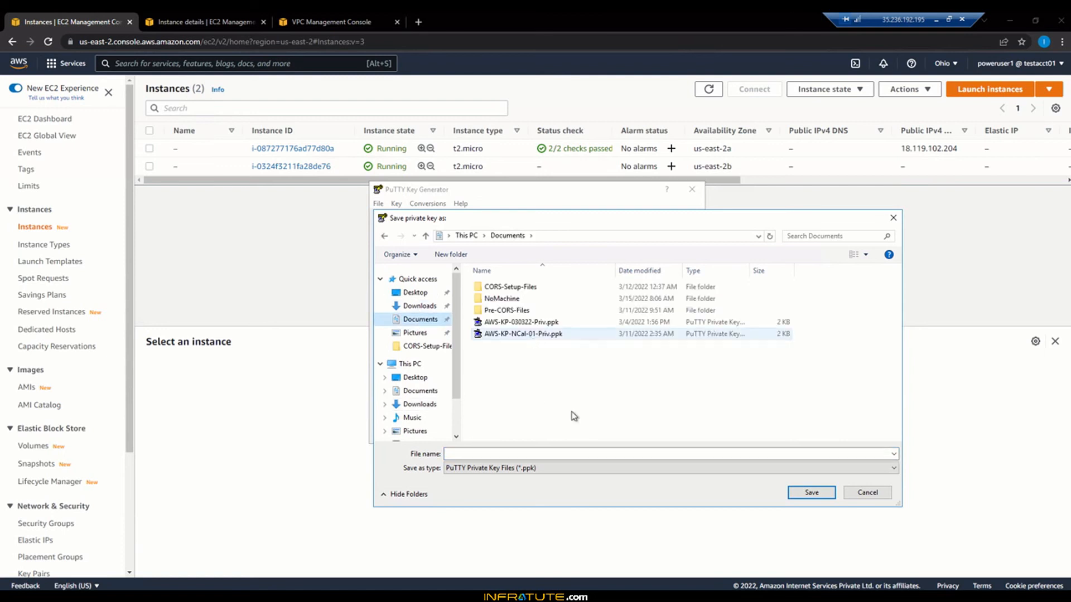
pyautogui.tripleClick(497, 453)
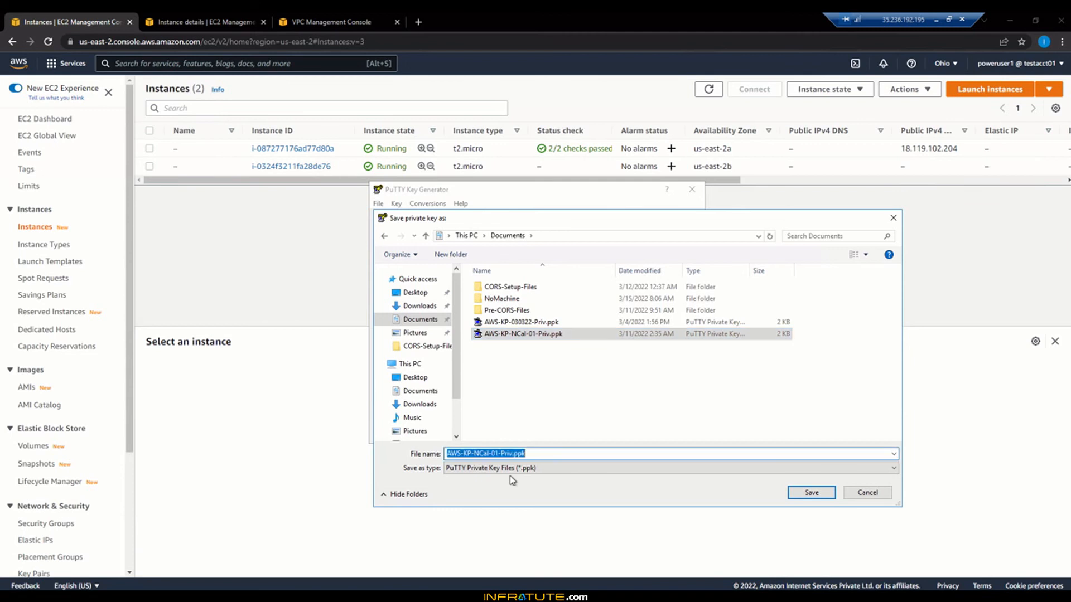
pyautogui.press('Left')
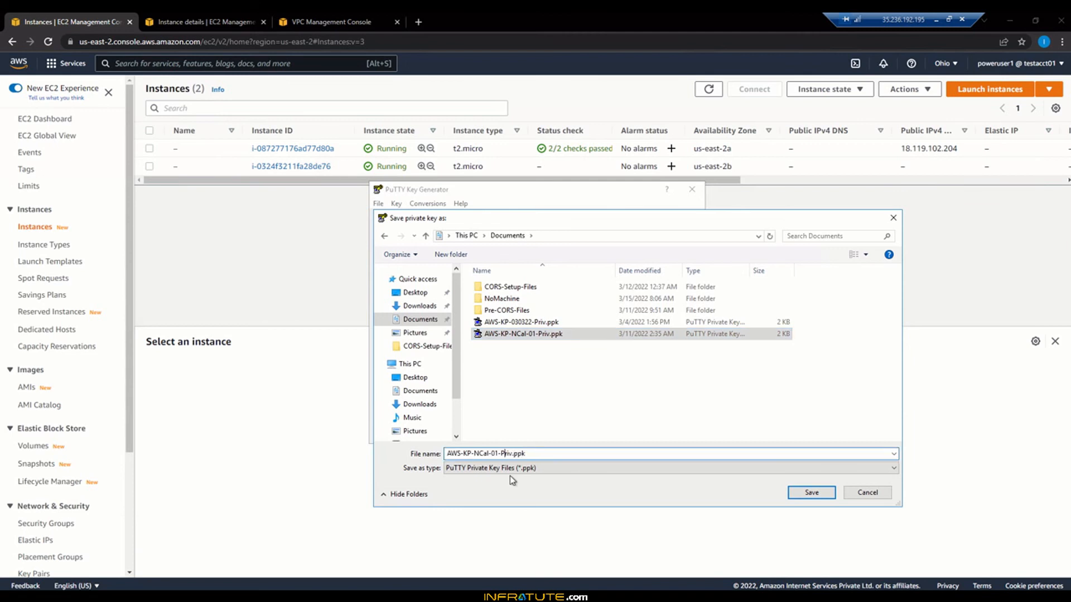
pyautogui.press('BackSpace')
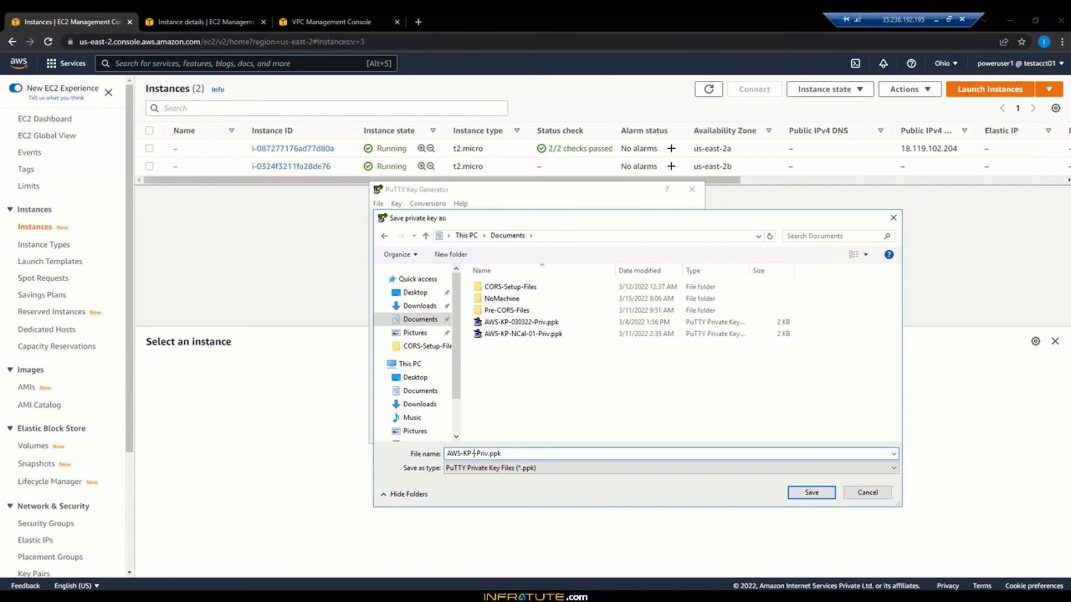
pyautogui.write('-Ohio')
pyautogui.click(811, 492)
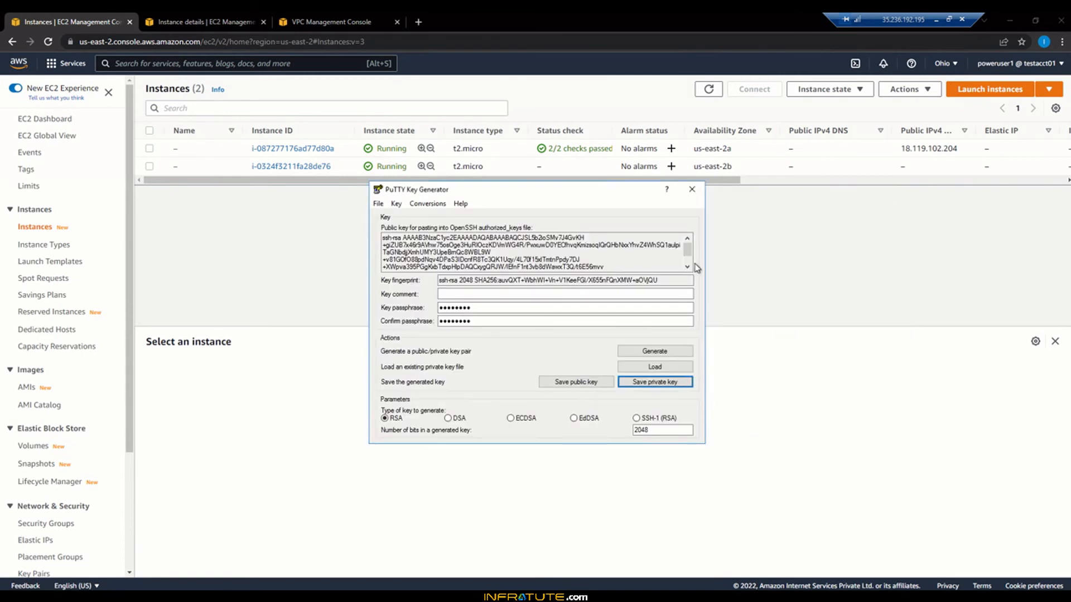
pyautogui.click(691, 190)
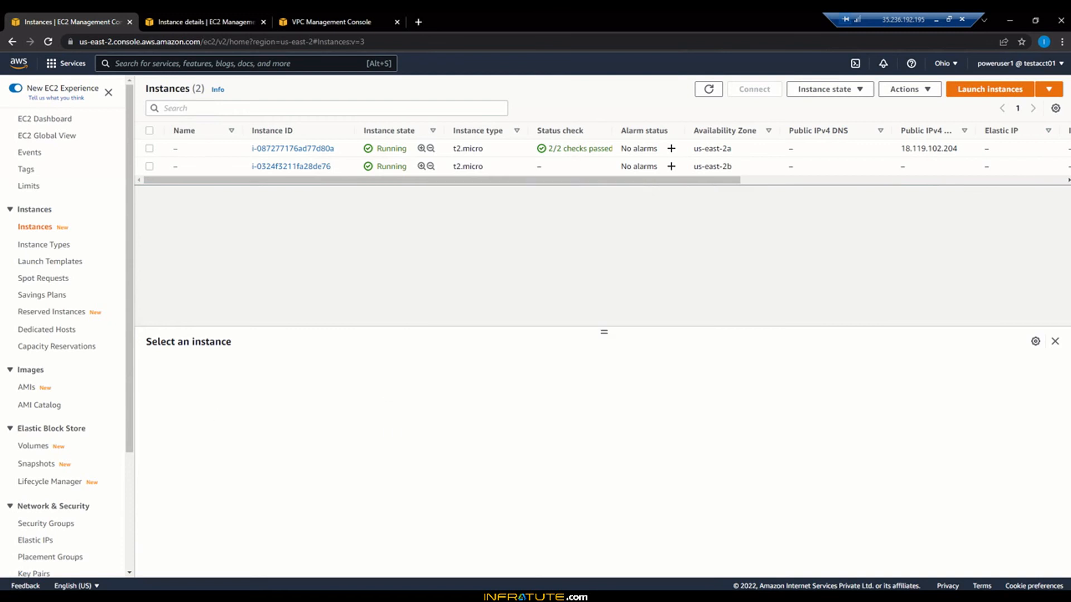
pyautogui.press('super')
pyautogui.write('putty')
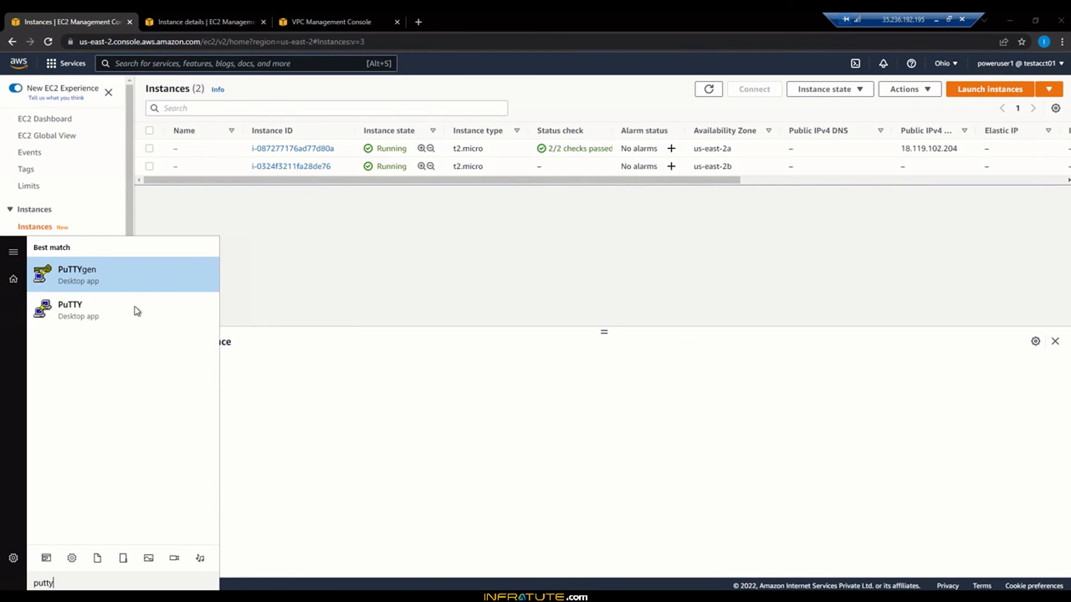
pyautogui.click(134, 310)
pyautogui.moveTo(565, 200); pyautogui.dragTo(578, 225)
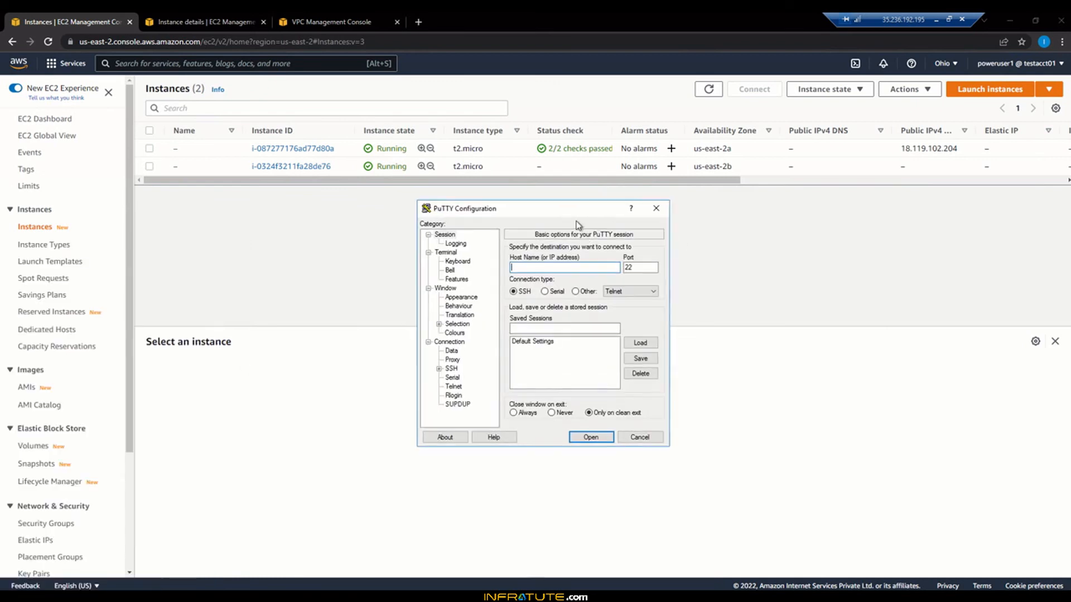
pyautogui.moveTo(900, 149); pyautogui.dragTo(960, 152)
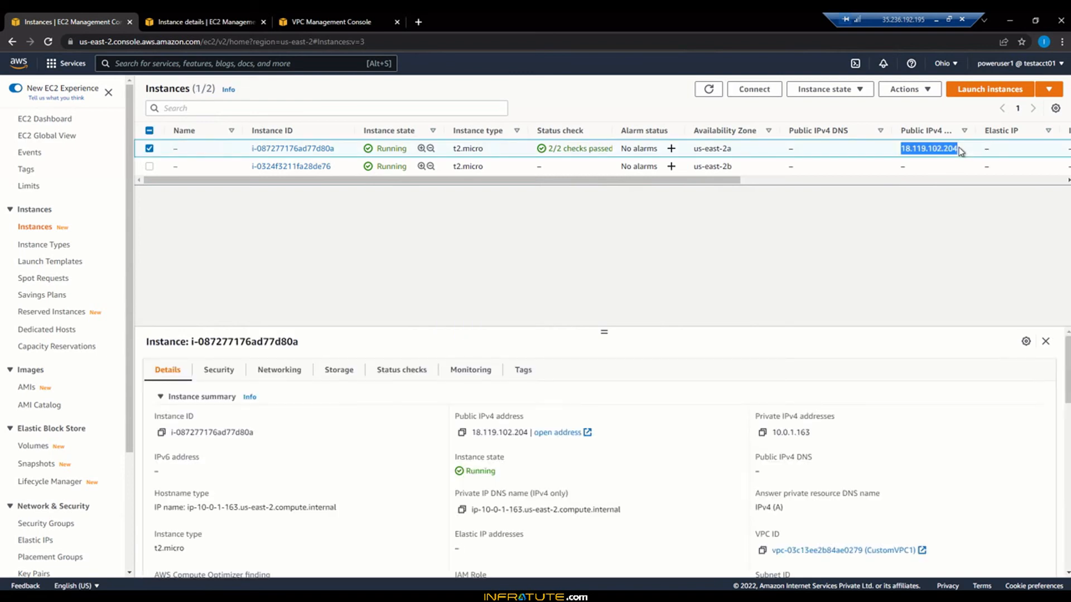
pyautogui.hotkey('alt', 'Tab')
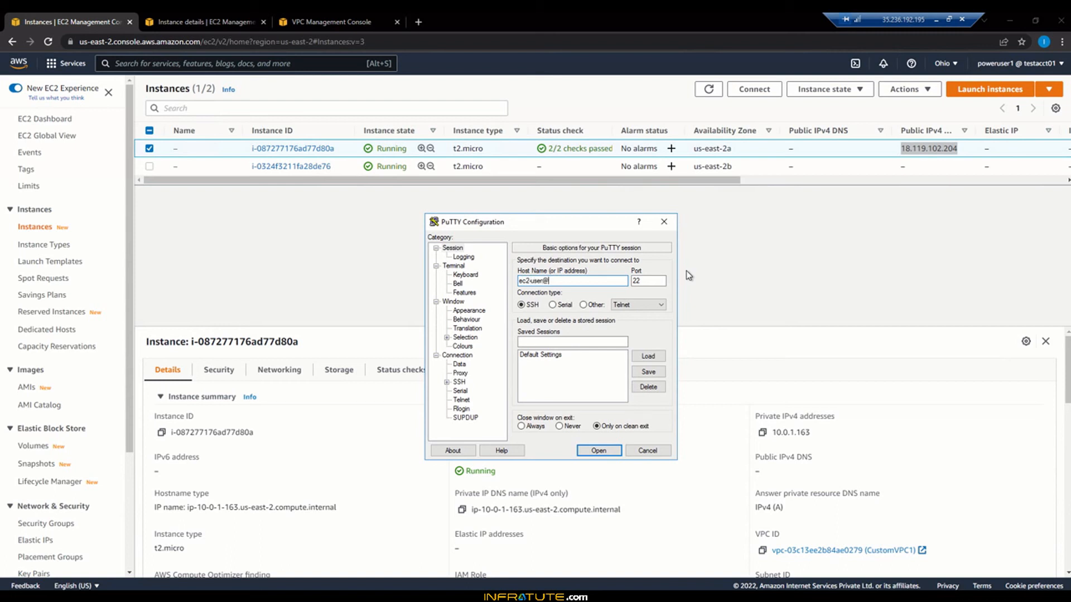
pyautogui.write('18.119.102.204')
# Step: Set the terminal font size to 16 and the default foreground colour to light green
pyautogui.click(463, 311)
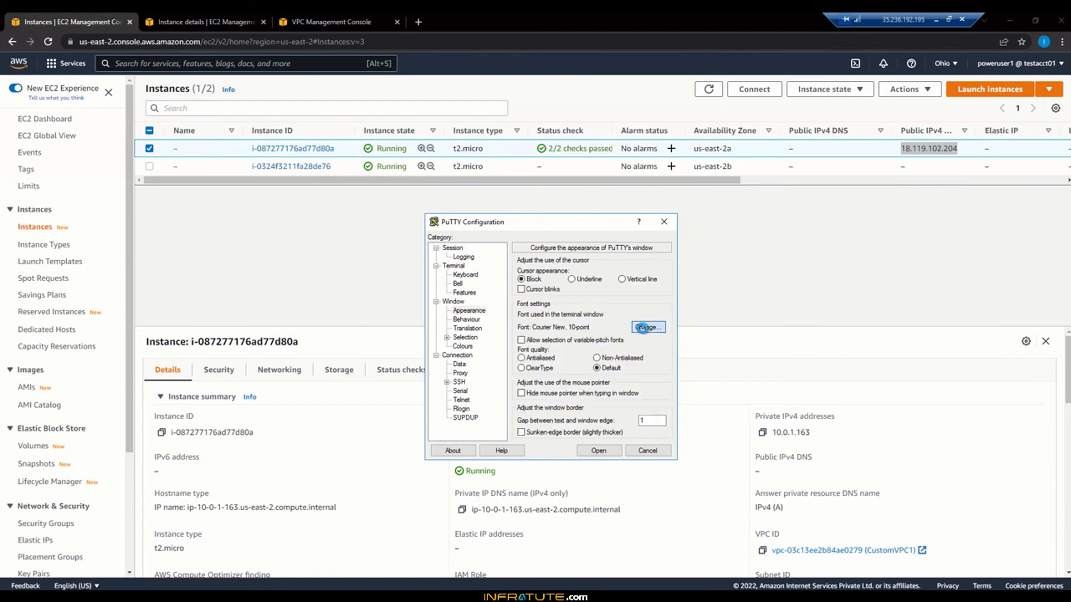
pyautogui.click(648, 331)
pyautogui.click(647, 372)
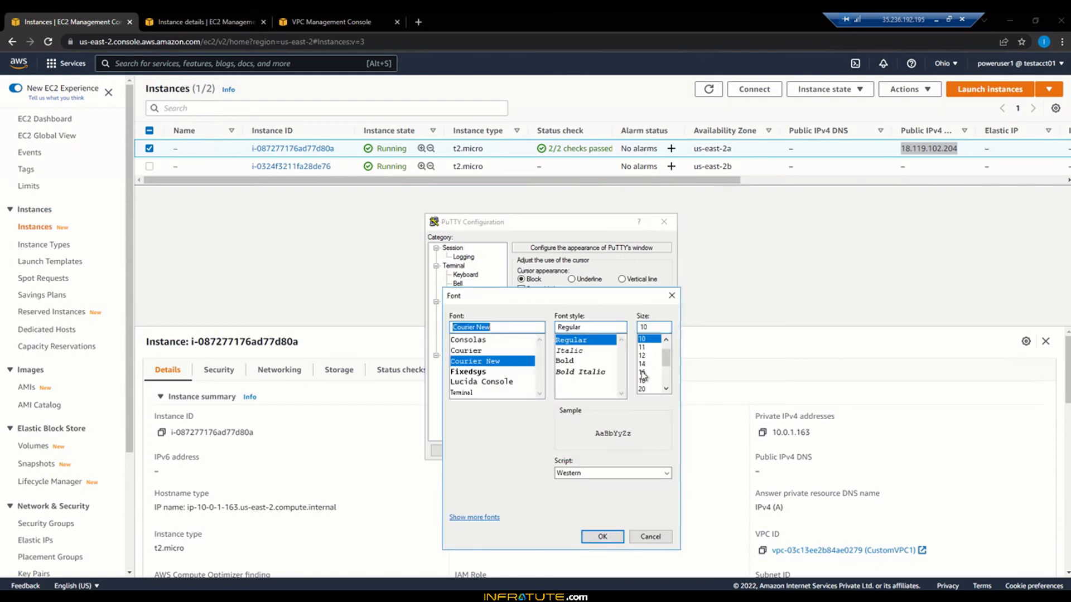
pyautogui.click(600, 536)
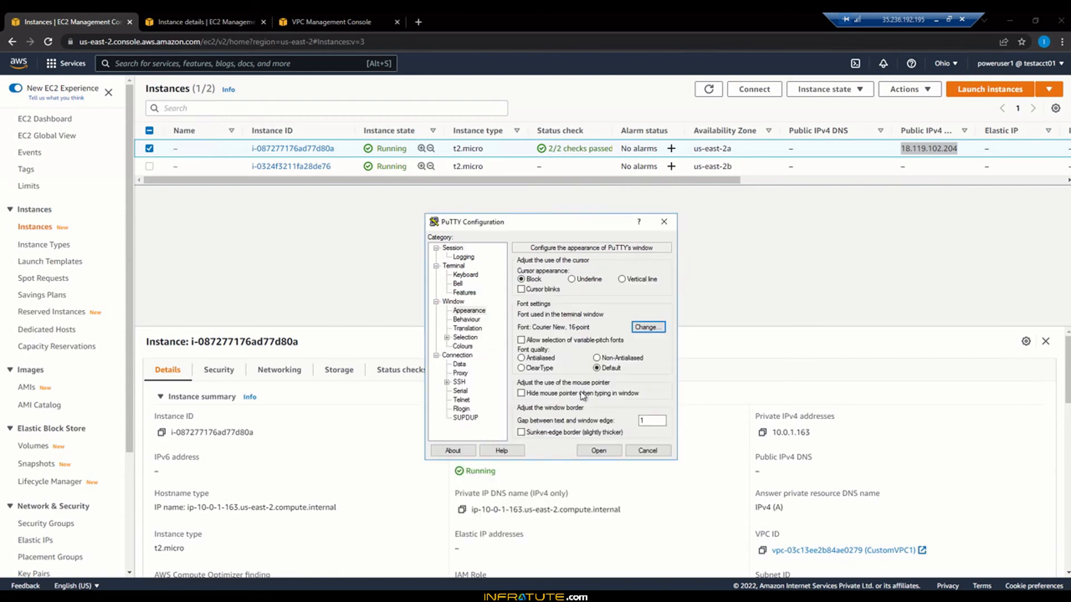
pyautogui.click(462, 346)
pyautogui.click(647, 425)
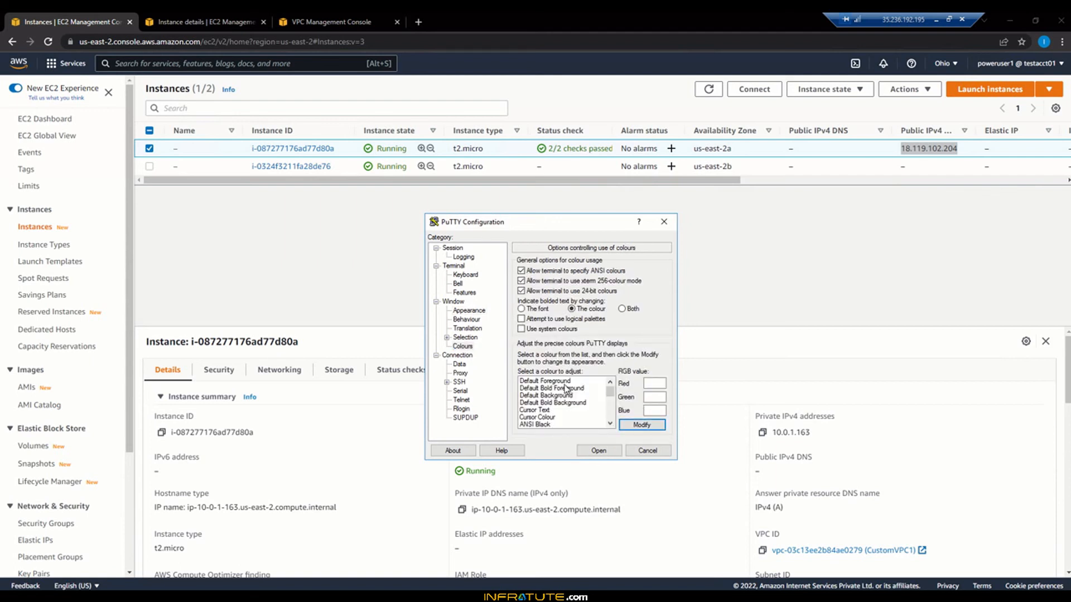
pyautogui.click(566, 382)
pyautogui.click(641, 425)
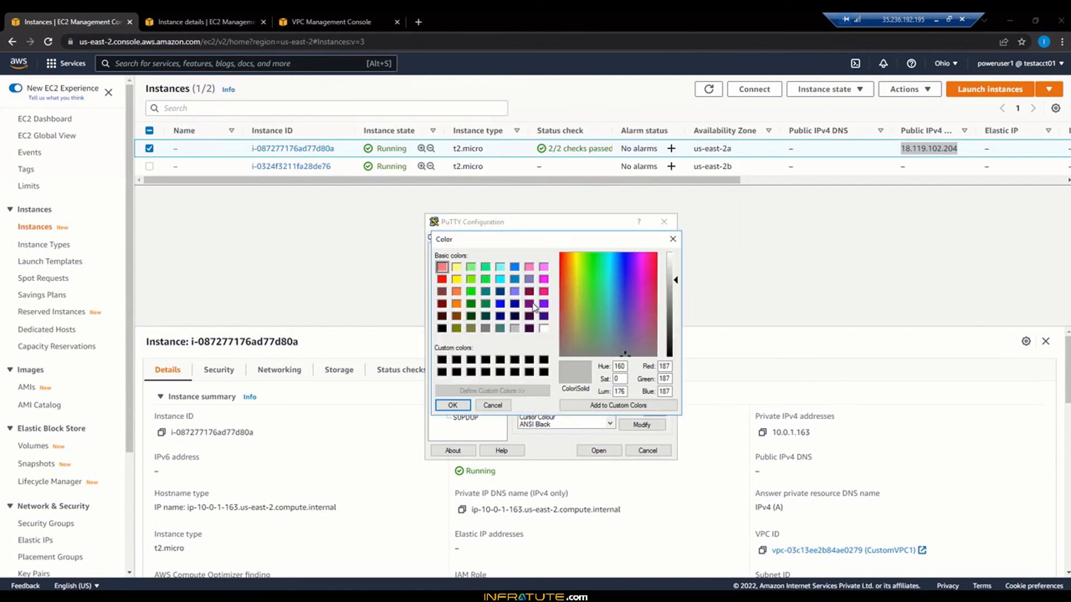
pyautogui.click(471, 269)
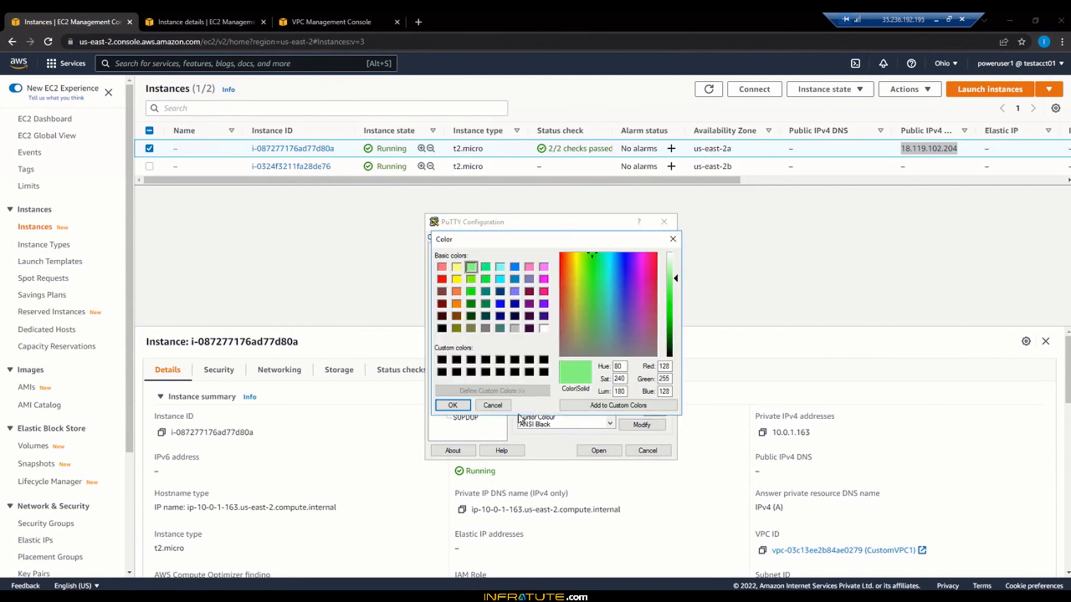
pyautogui.click(454, 405)
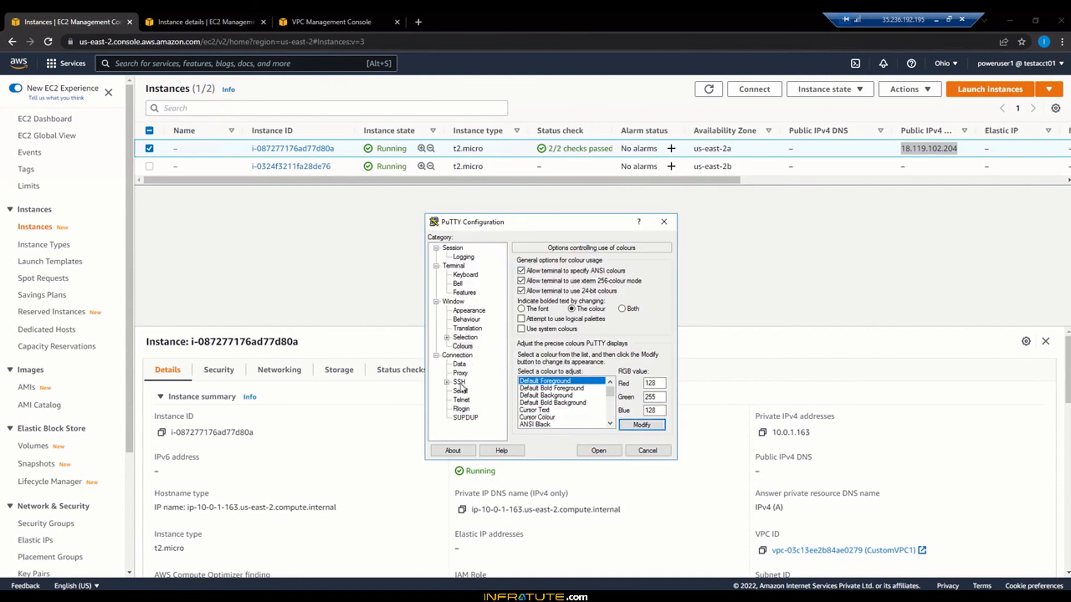
# Step: Enable agent forwarding, select the .ppk private key, and start the SSH connection
pyautogui.click(446, 382)
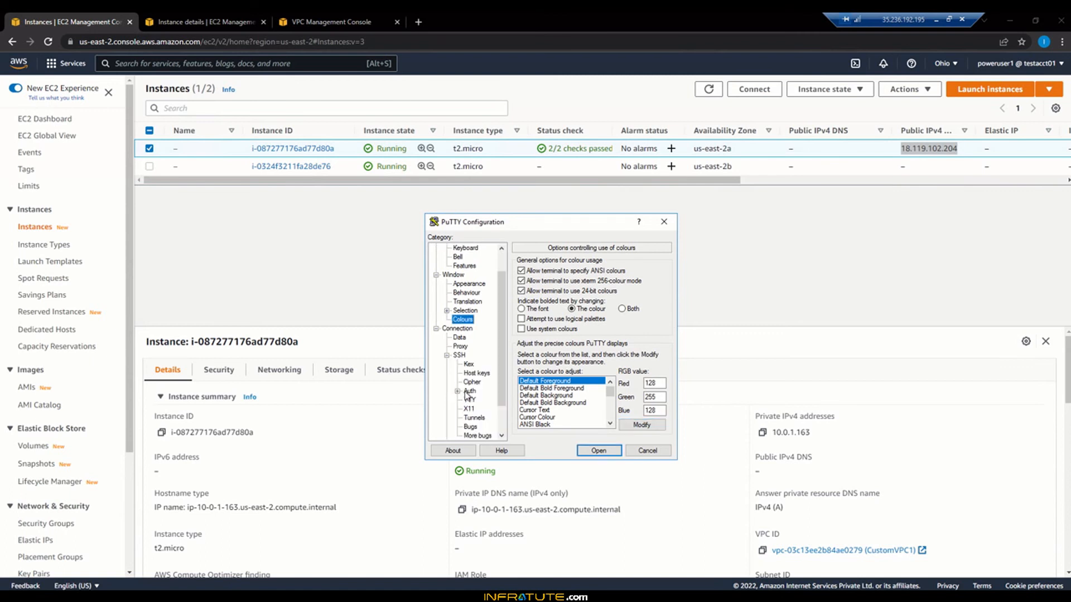
pyautogui.click(467, 391)
pyautogui.click(521, 354)
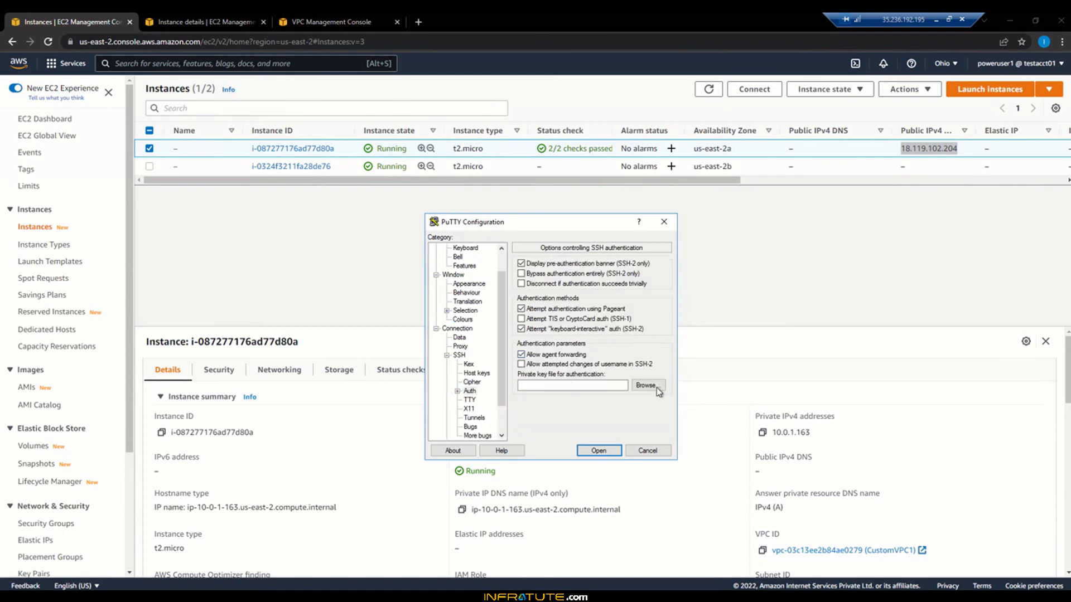
pyautogui.click(654, 388)
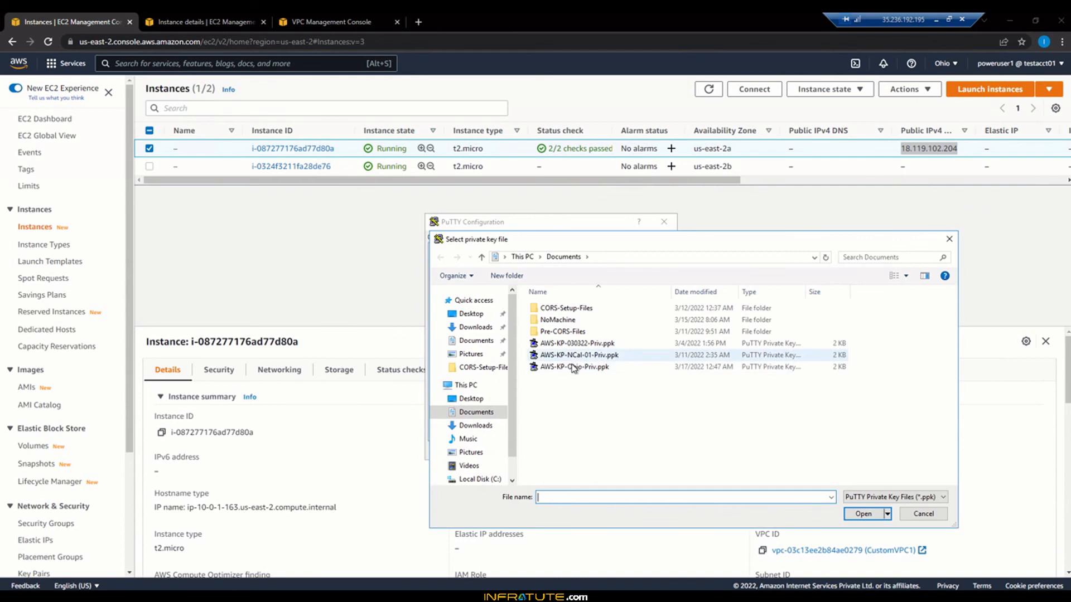
pyautogui.doubleClick(574, 367)
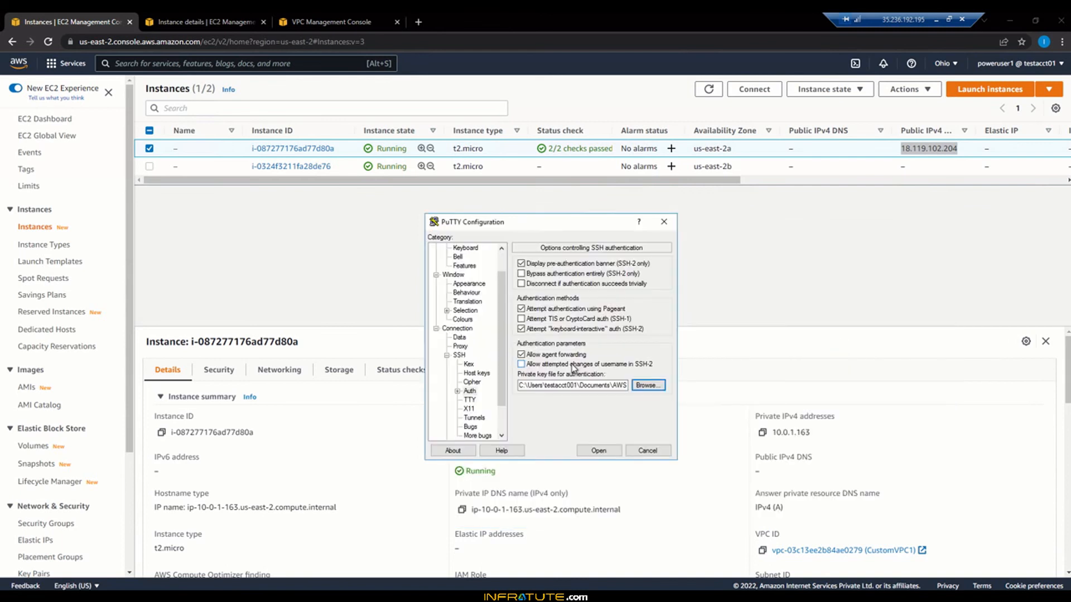
pyautogui.click(599, 451)
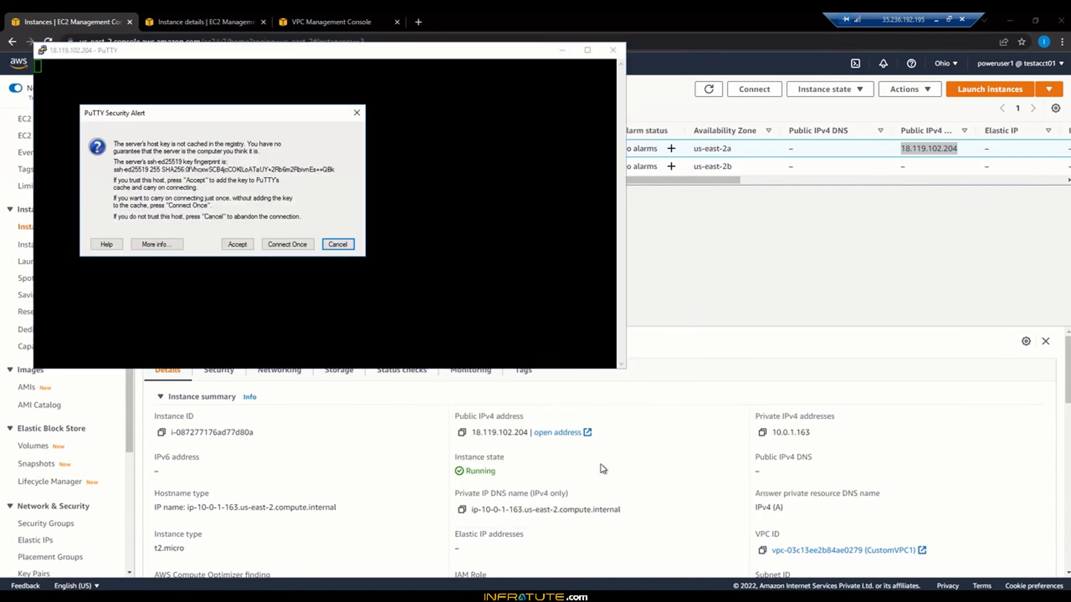
# Step: Accept the host key, log in with the key passphrase, and return to the EC2 console
pyautogui.click(237, 245)
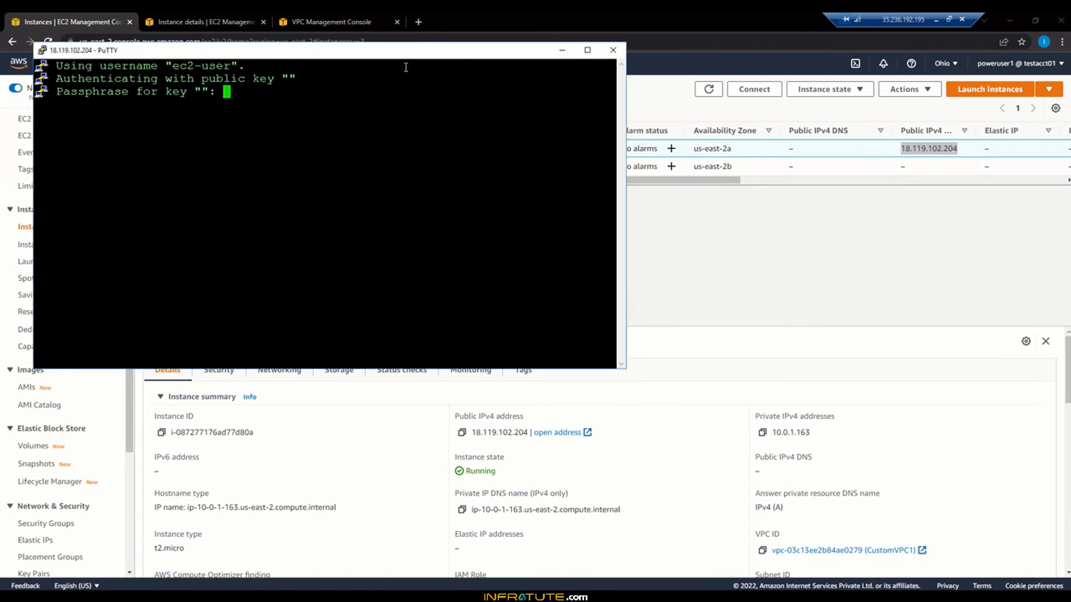
pyautogui.moveTo(401, 57); pyautogui.dragTo(652, 249)
pyautogui.moveTo(576, 249); pyautogui.dragTo(588, 209)
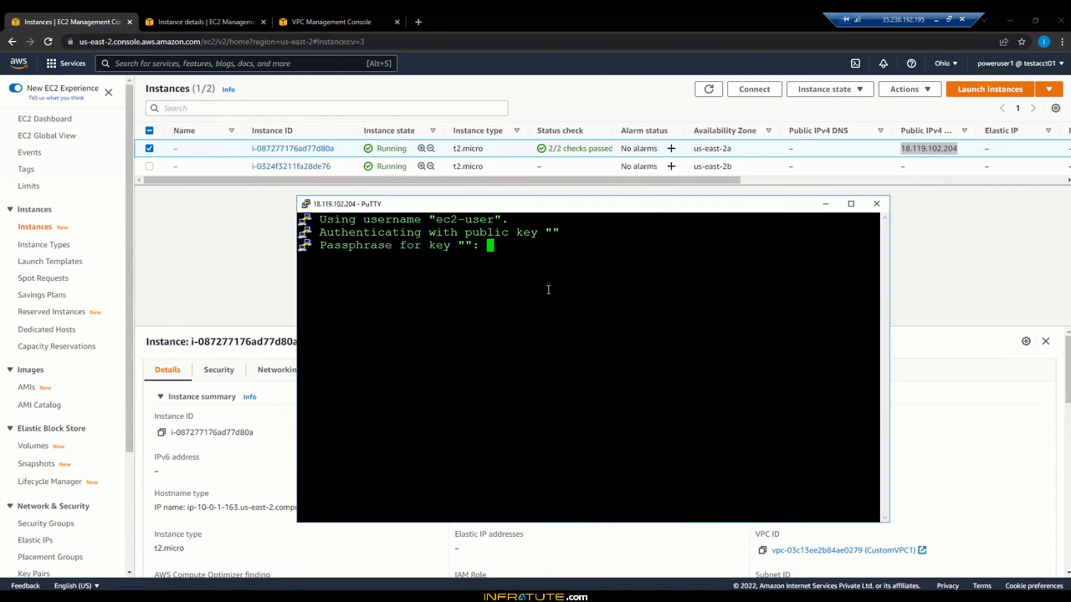
pyautogui.press('Return')
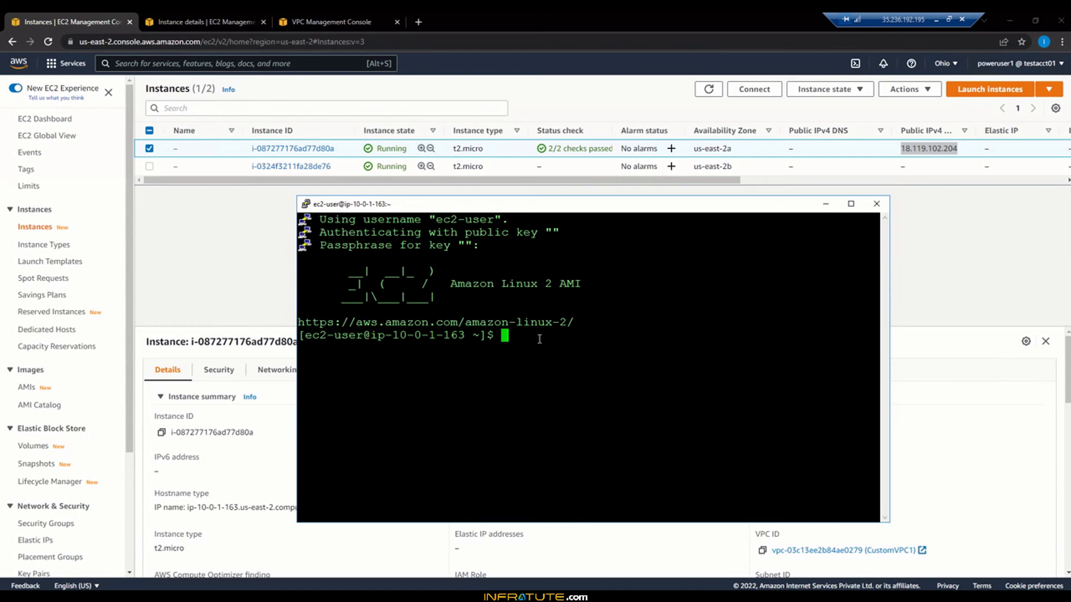
pyautogui.click(217, 245)
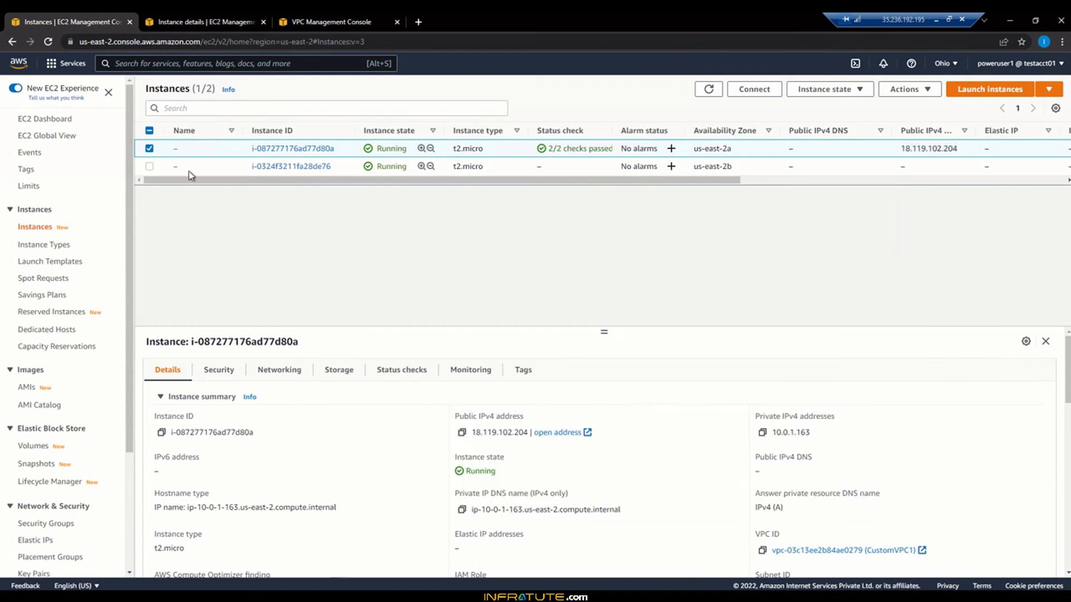
# Step: Check the second instance's private address 10.0.2.74 and review the VPC security groups list
pyautogui.click(149, 149)
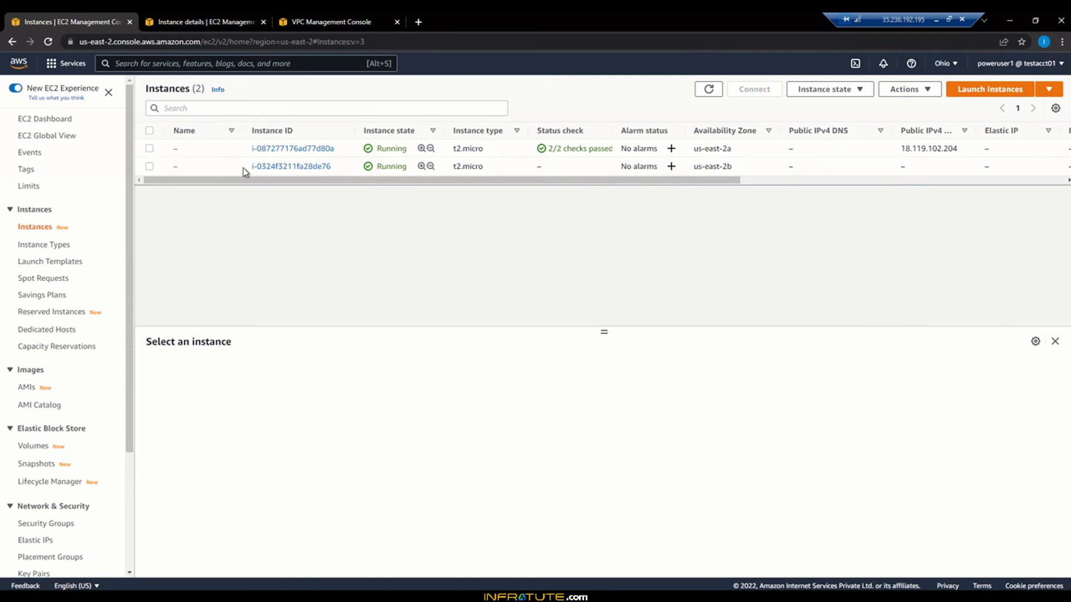
pyautogui.click(287, 166)
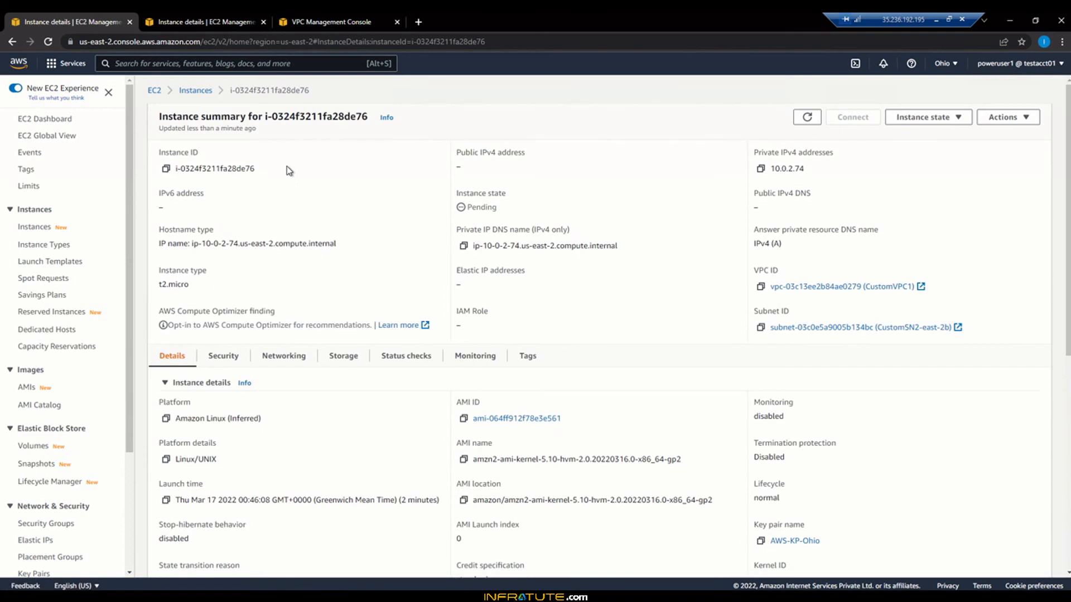
pyautogui.doubleClick(776, 168)
pyautogui.click(831, 174)
pyautogui.moveTo(771, 168); pyautogui.dragTo(817, 171)
pyautogui.click(816, 172)
pyautogui.click(226, 17)
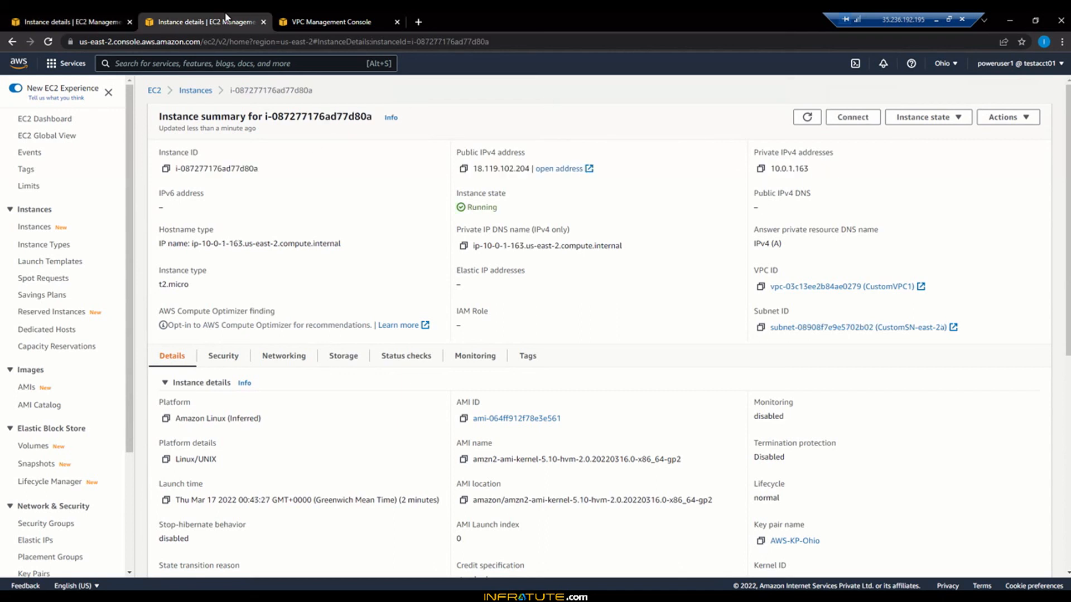
pyautogui.click(282, 19)
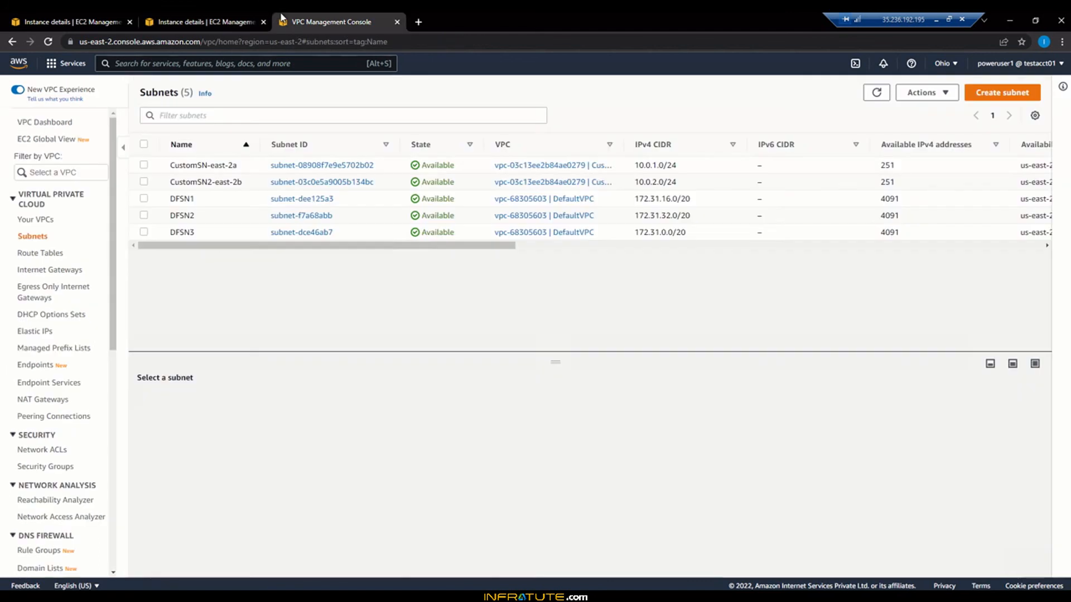
pyautogui.click(47, 466)
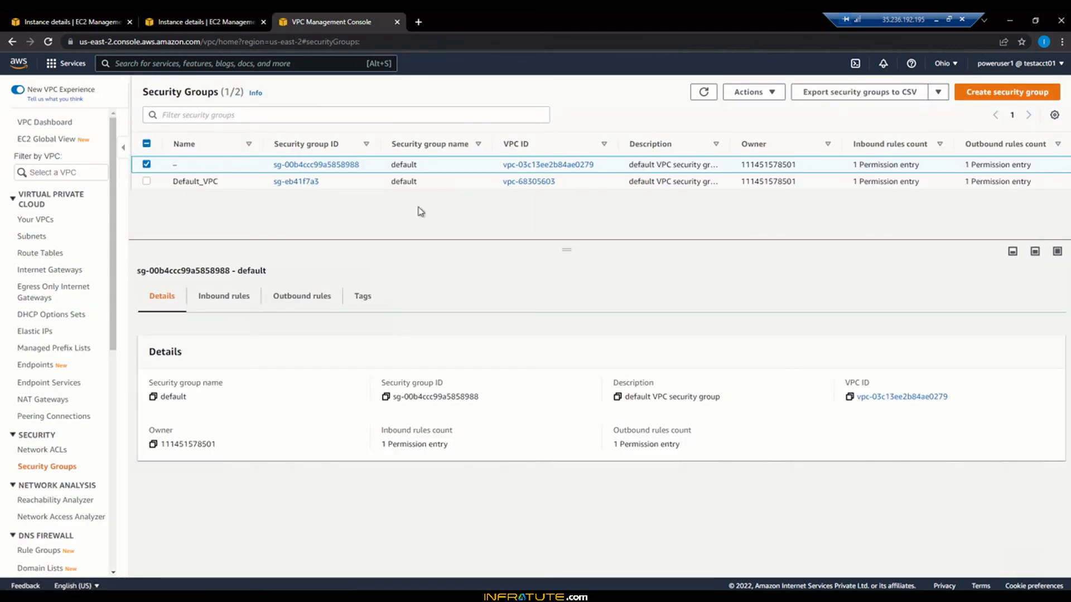
pyautogui.click(704, 93)
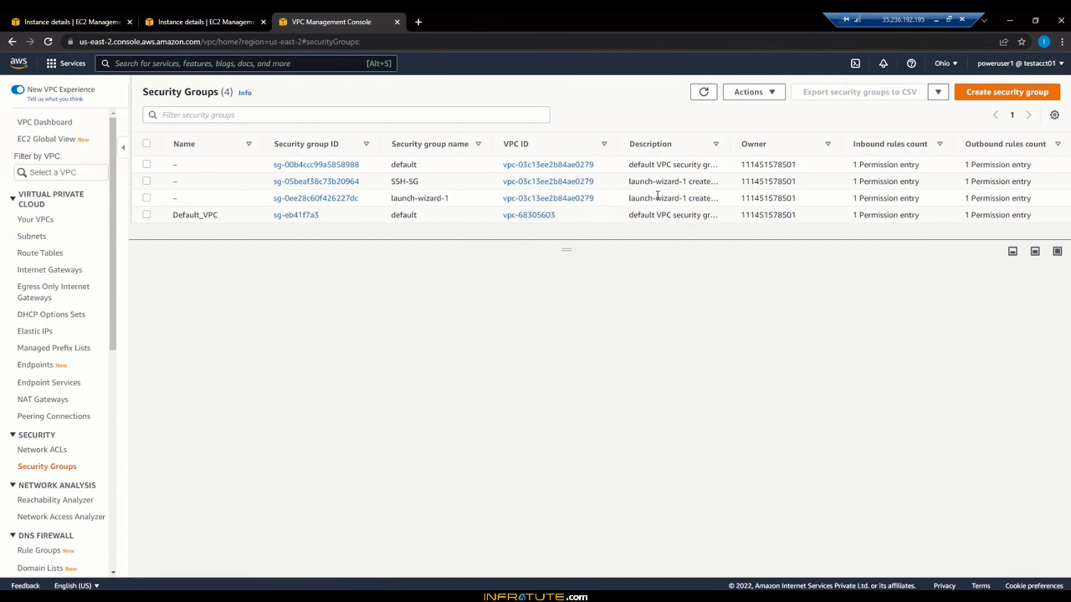
# Step: Open the private instance's Security details and follow its launch-wizard-1 security group link
pyautogui.click(205, 14)
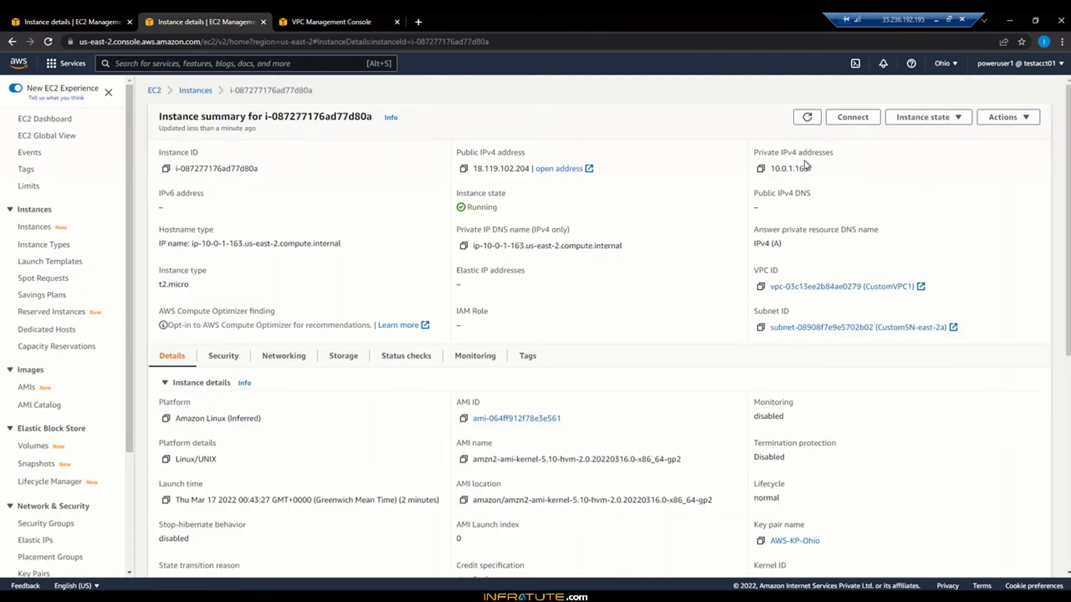
pyautogui.click(64, 21)
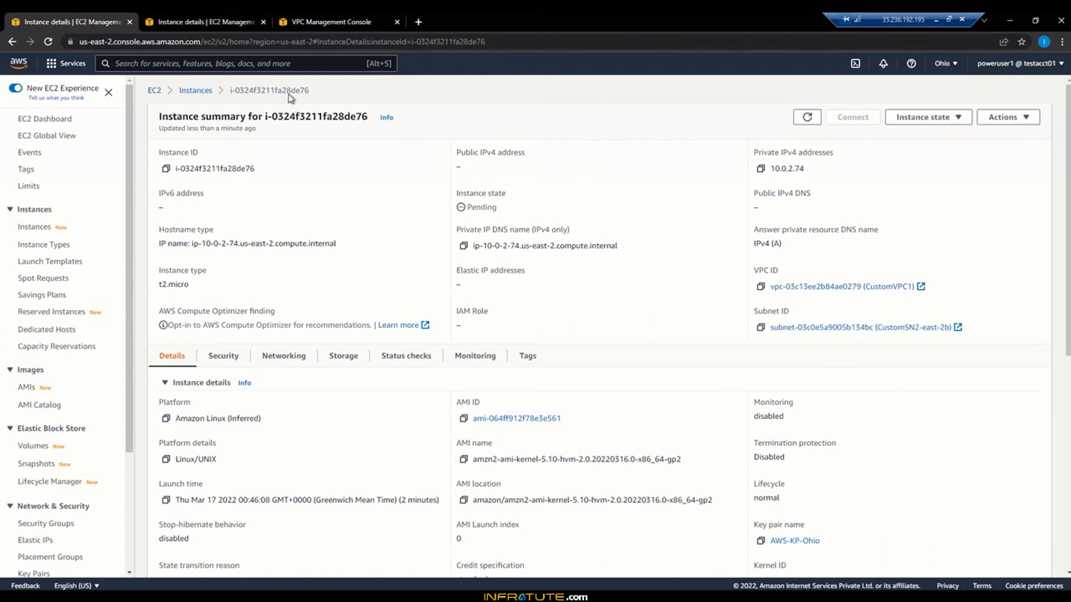
pyautogui.click(193, 91)
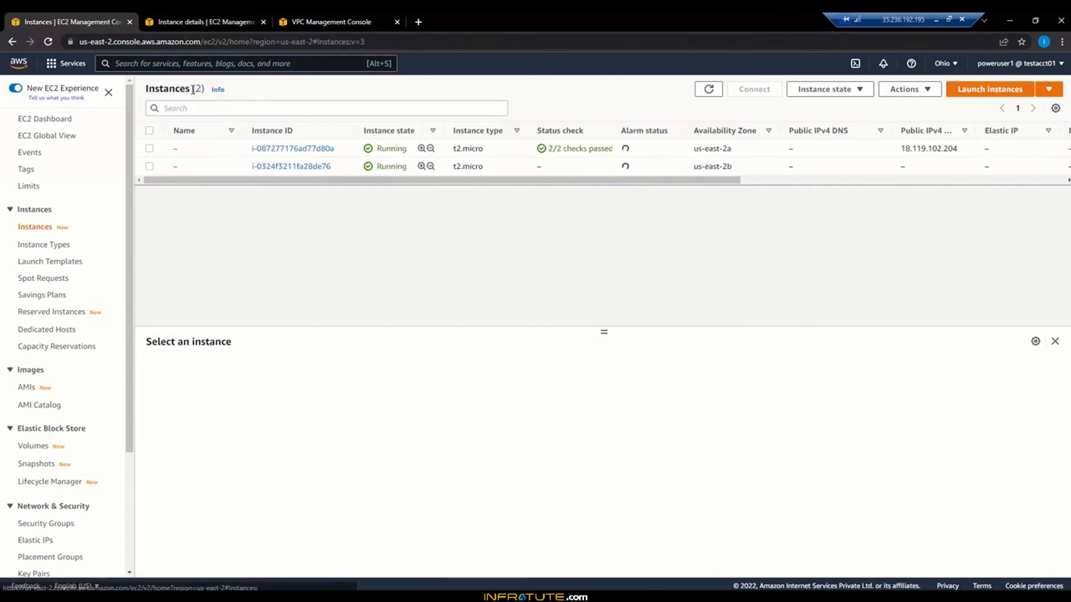
pyautogui.click(299, 166)
pyautogui.scroll(-3, 444, 467)
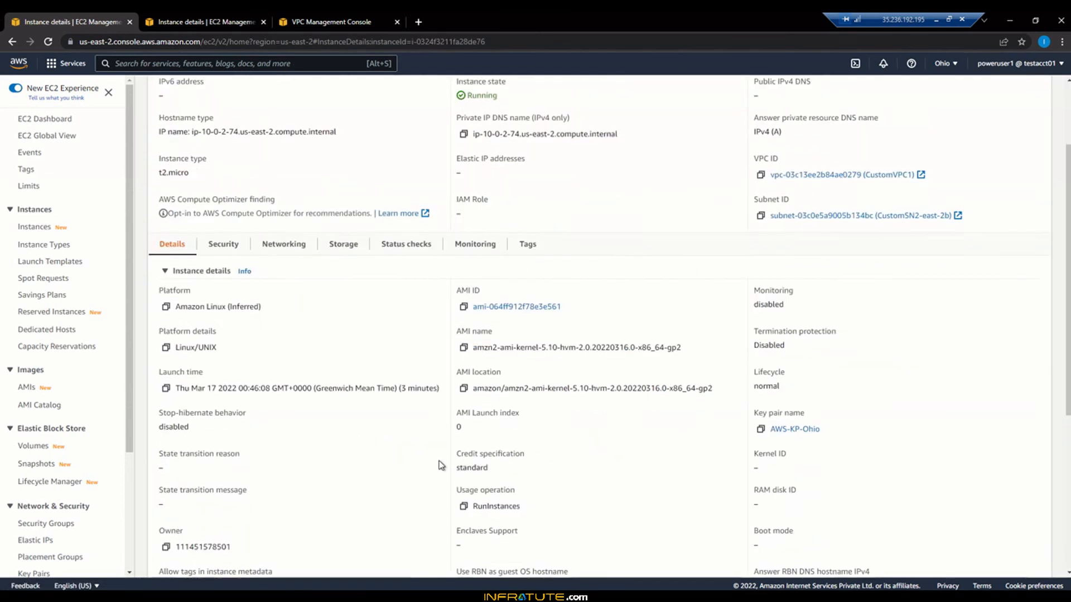
pyautogui.click(241, 190)
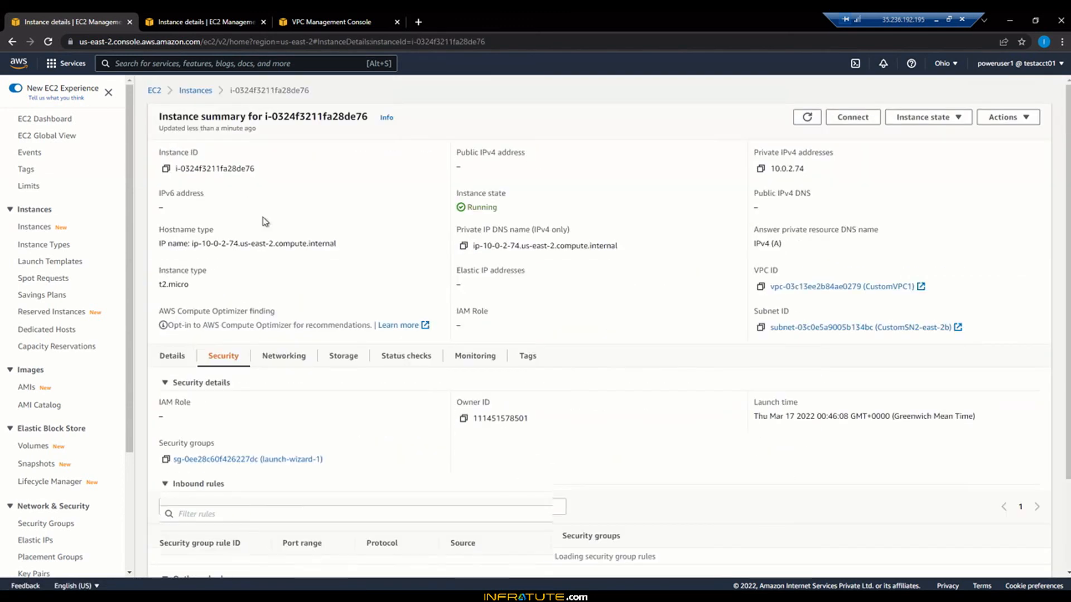
pyautogui.click(301, 459)
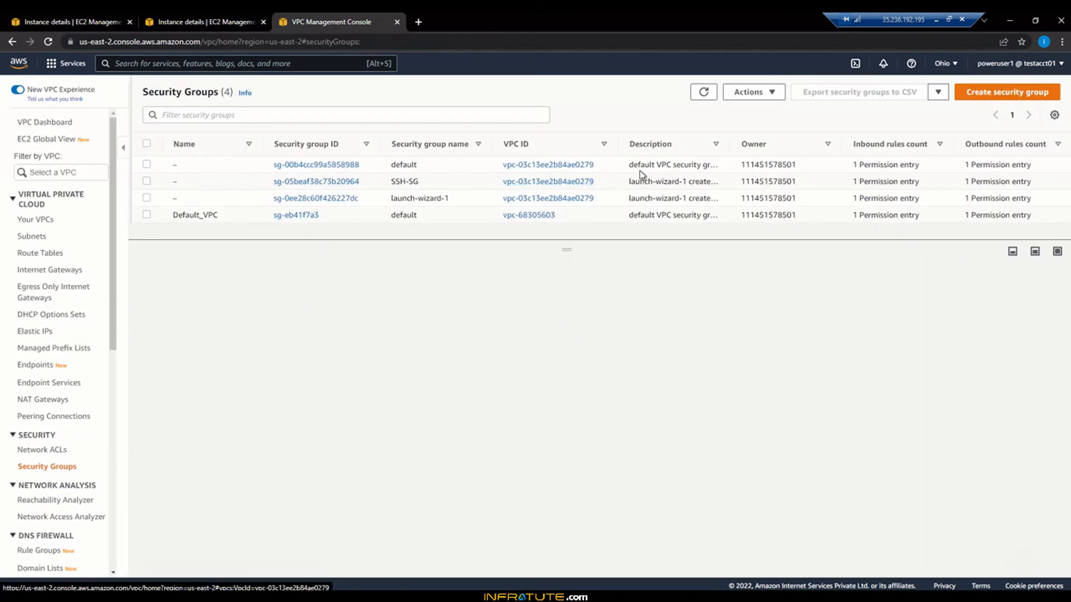
# Step: Add an All ICMP - IPv4 inbound rule from 10.0.1.0/24 to launch-wizard-1 and save it
pyautogui.click(346, 199)
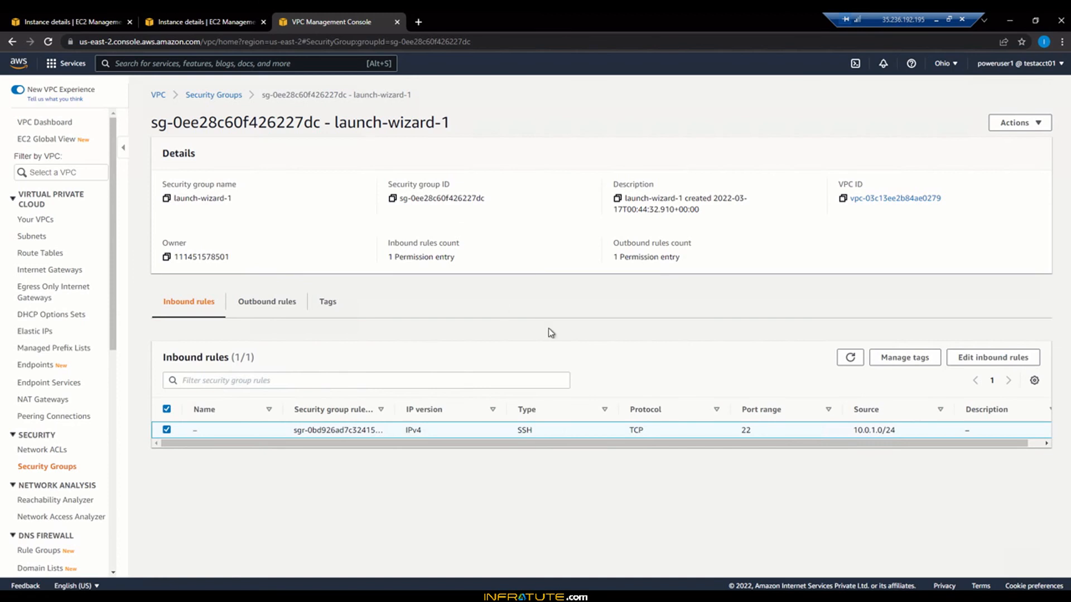
pyautogui.click(990, 357)
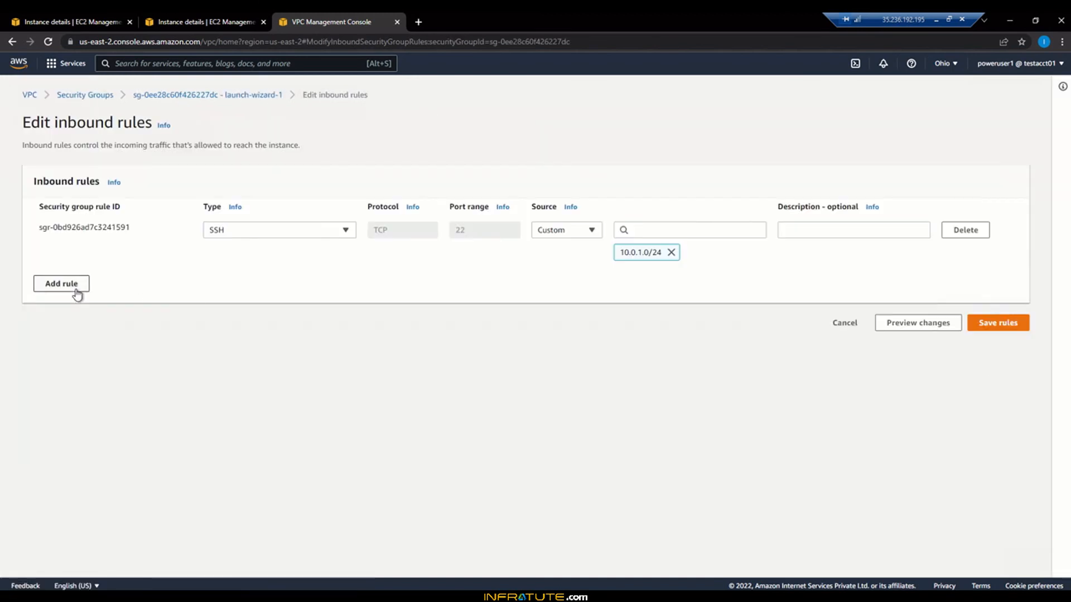
pyautogui.click(76, 290)
pyautogui.click(235, 279)
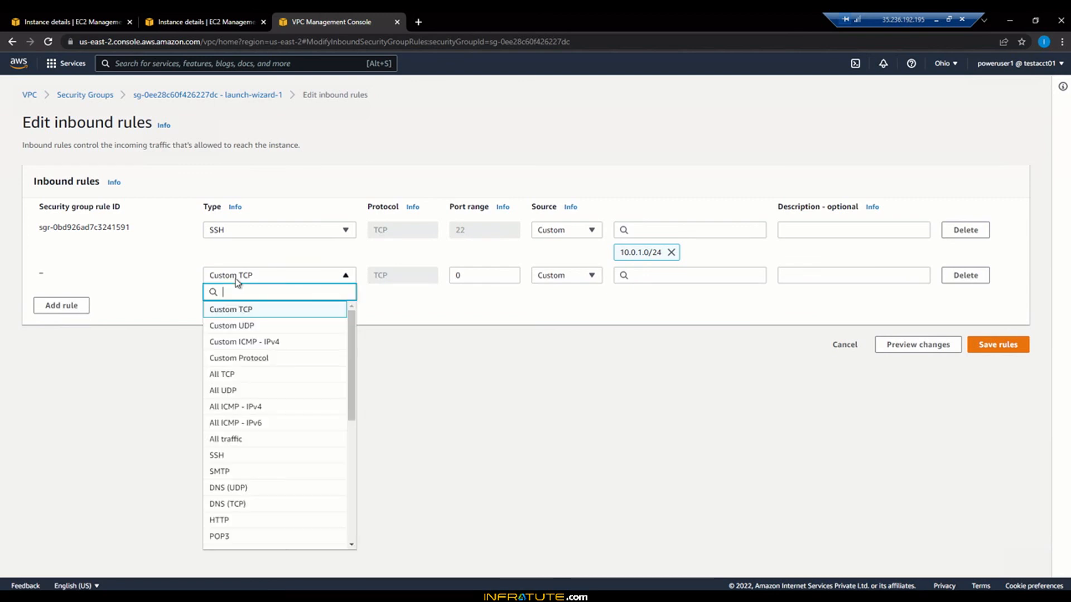
pyautogui.write('icmp')
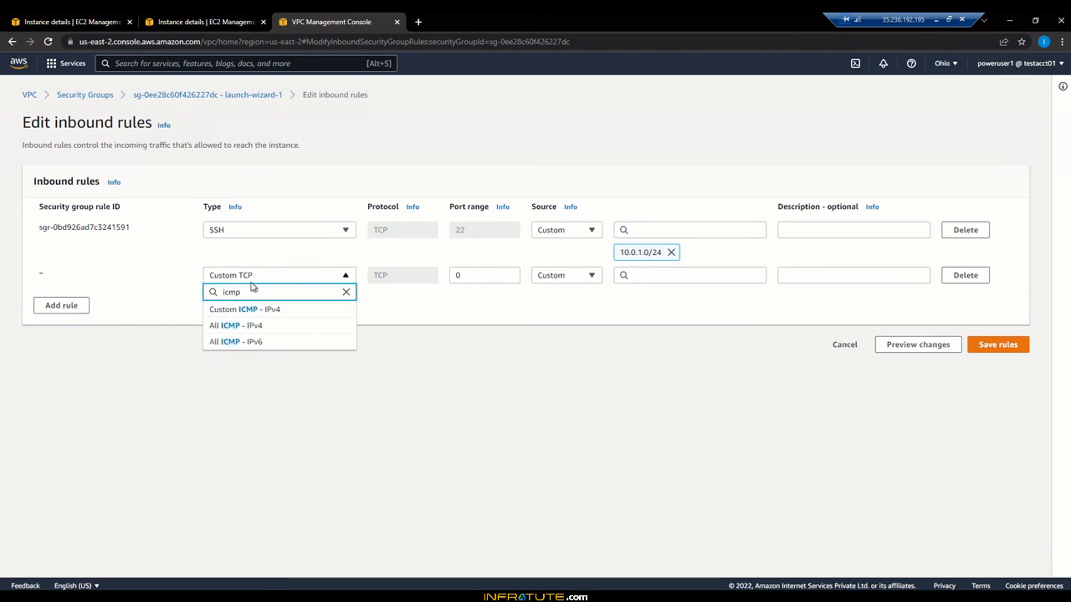
pyautogui.click(262, 327)
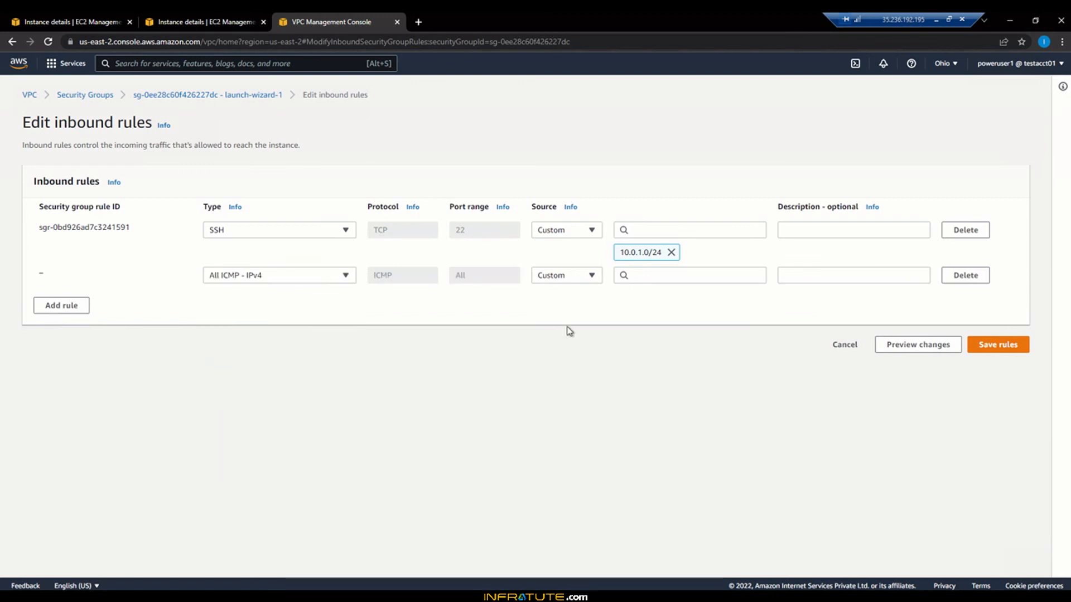
pyautogui.click(710, 280)
pyautogui.write('10.0')
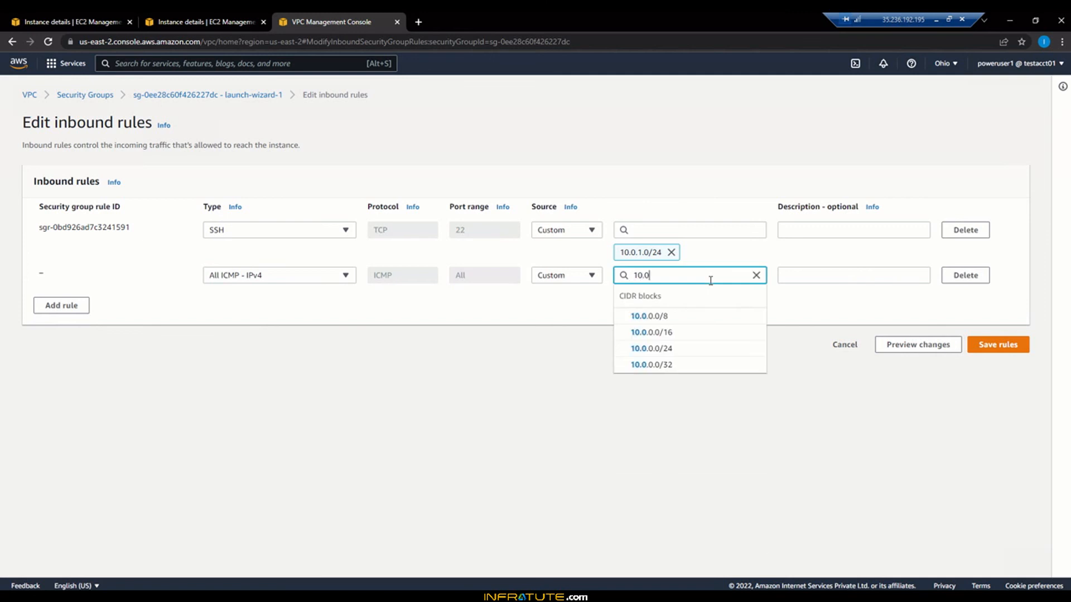
pyautogui.write('1.')
pyautogui.press('BackSpace')
pyautogui.press('BackSpace')
pyautogui.write('.1')
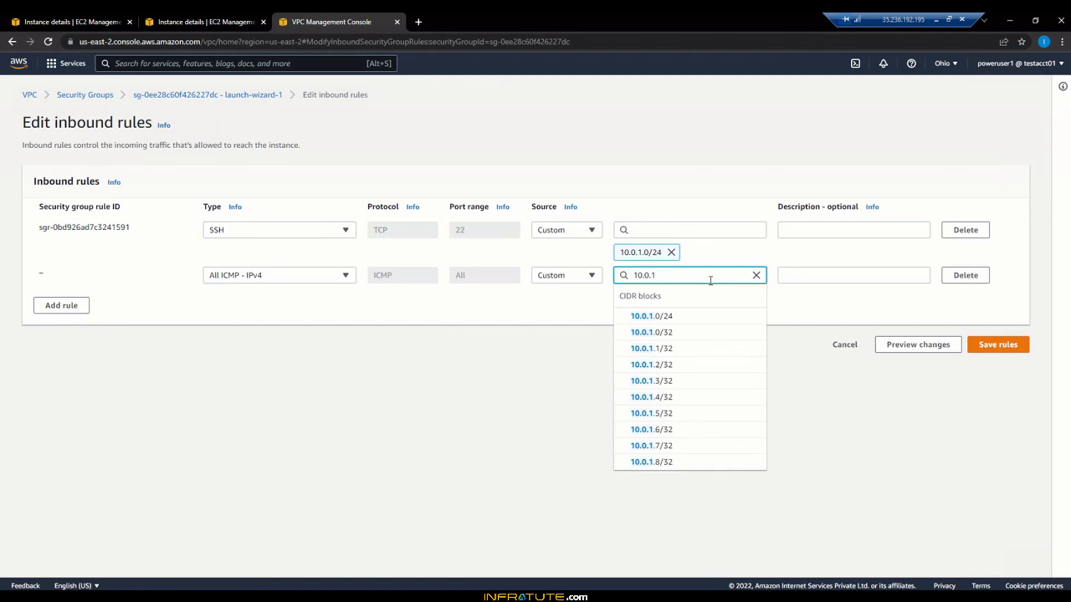
pyautogui.write('.0')
pyautogui.write('/24')
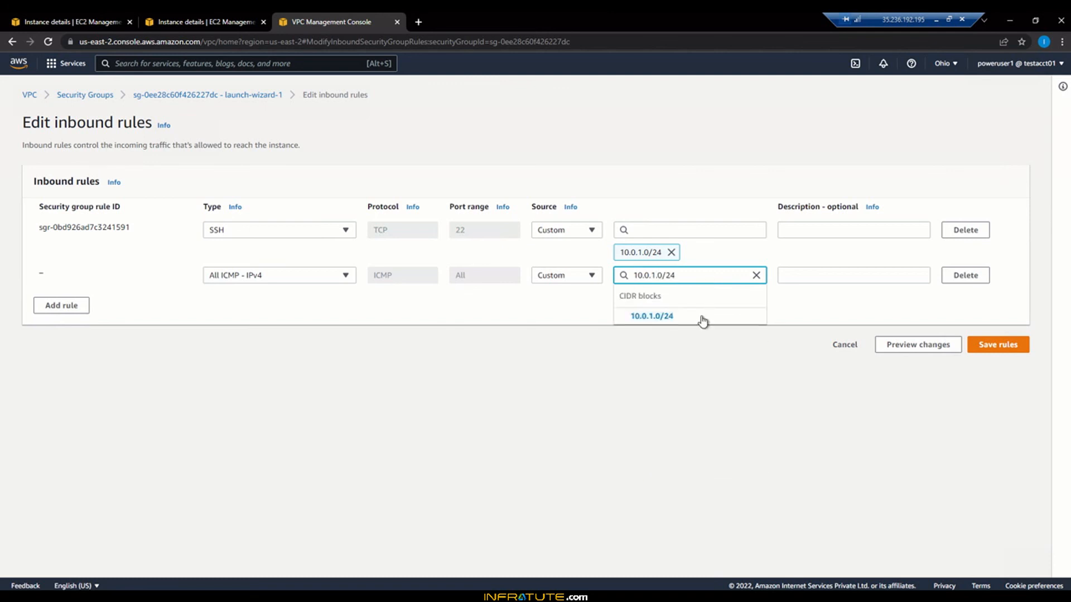
pyautogui.click(700, 316)
pyautogui.click(988, 367)
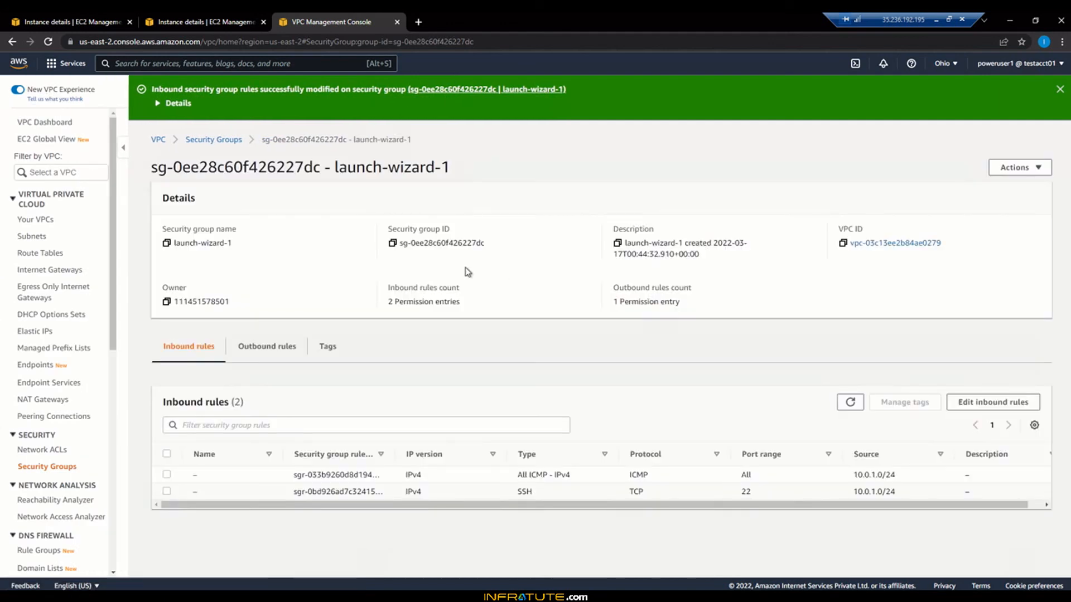
# Step: Check the private instance's security details and bring the bastion terminal back
pyautogui.click(217, 17)
pyautogui.click(102, 17)
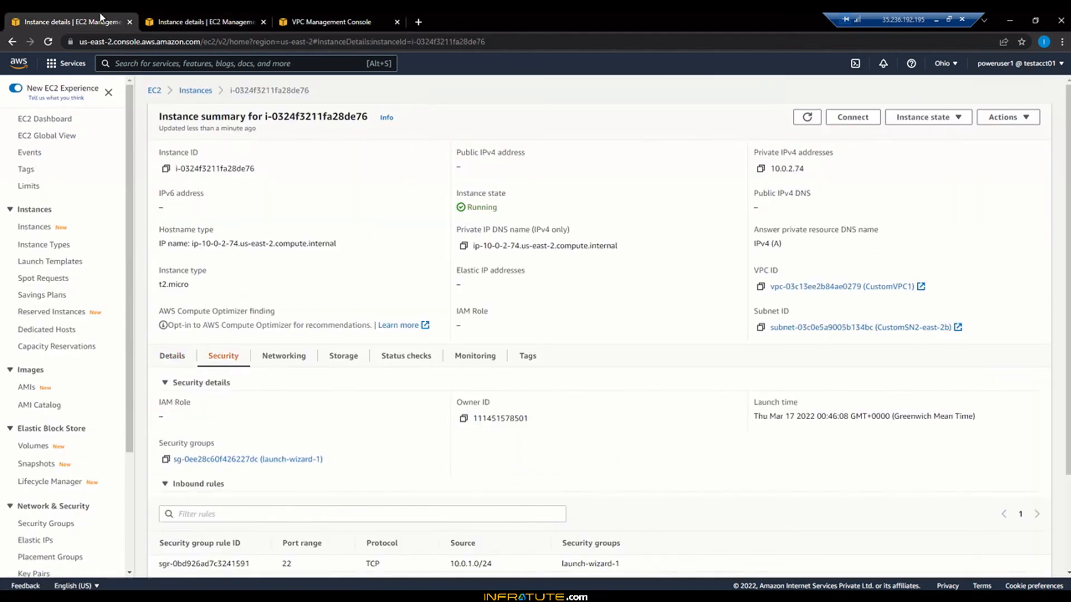
pyautogui.click(262, 595)
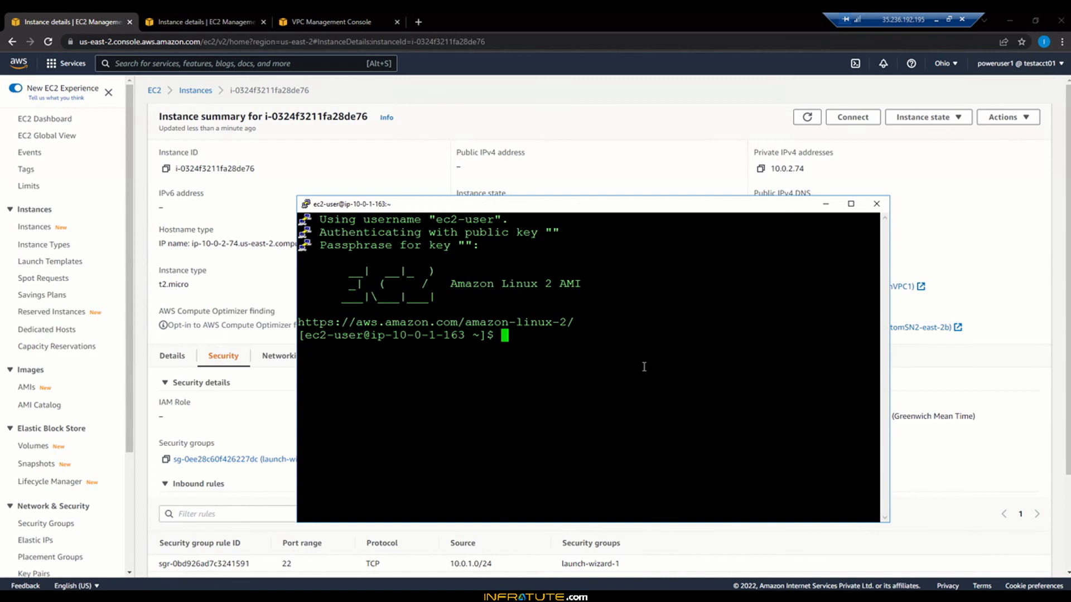
# Step: Ping 10.0.2.74 from the bastion until 18 replies arrive with 0% loss, then switch to Notepad
pyautogui.write('ping 10.0.2.74')
pyautogui.press('Return')
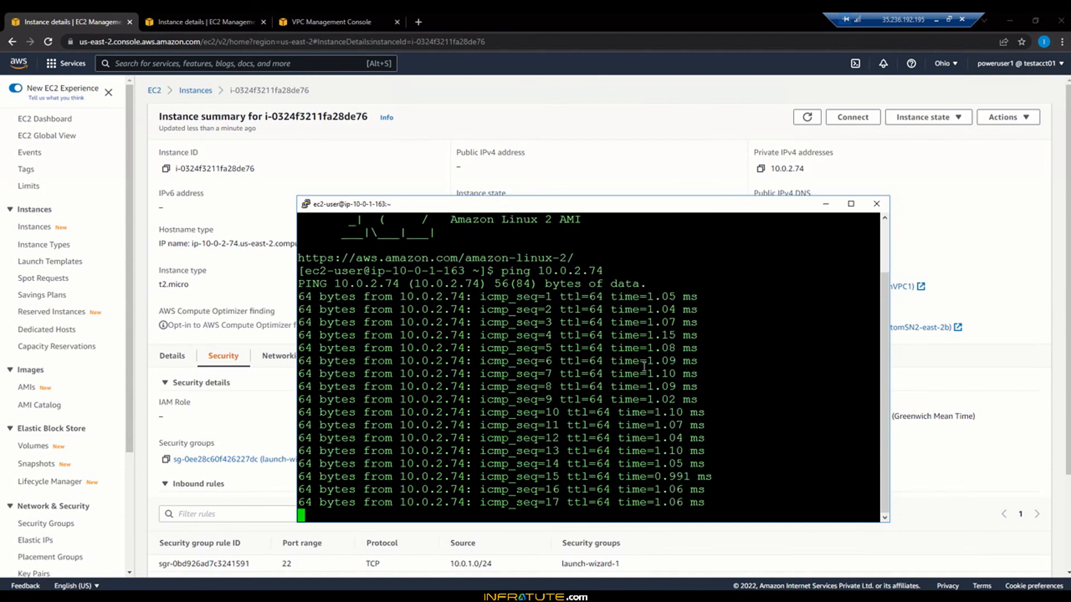
pyautogui.hotkey('ctrl', 'c')
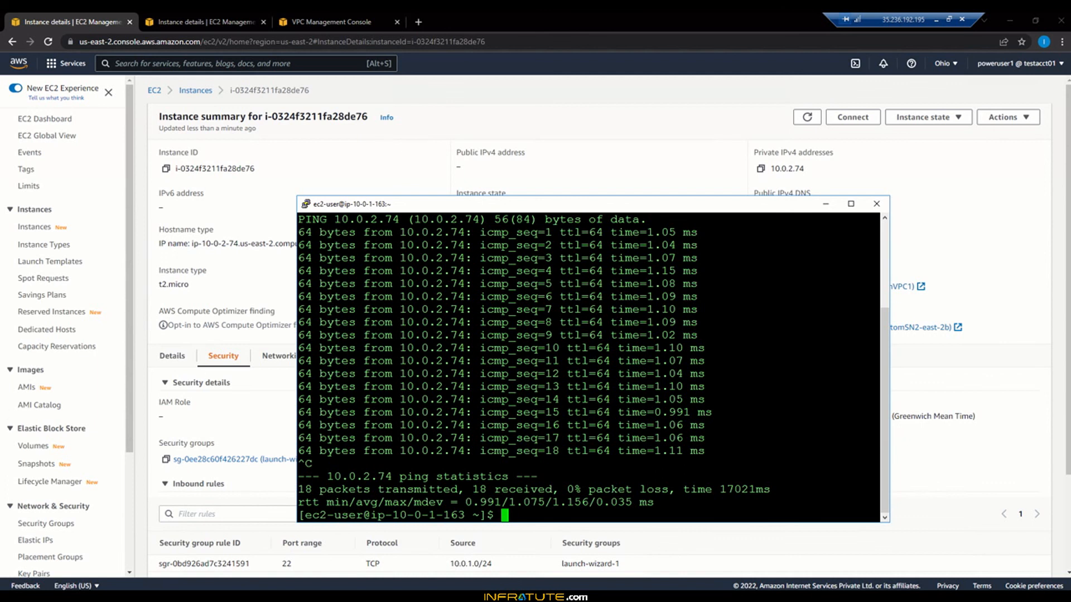
pyautogui.hotkey('alt', 'Tab')
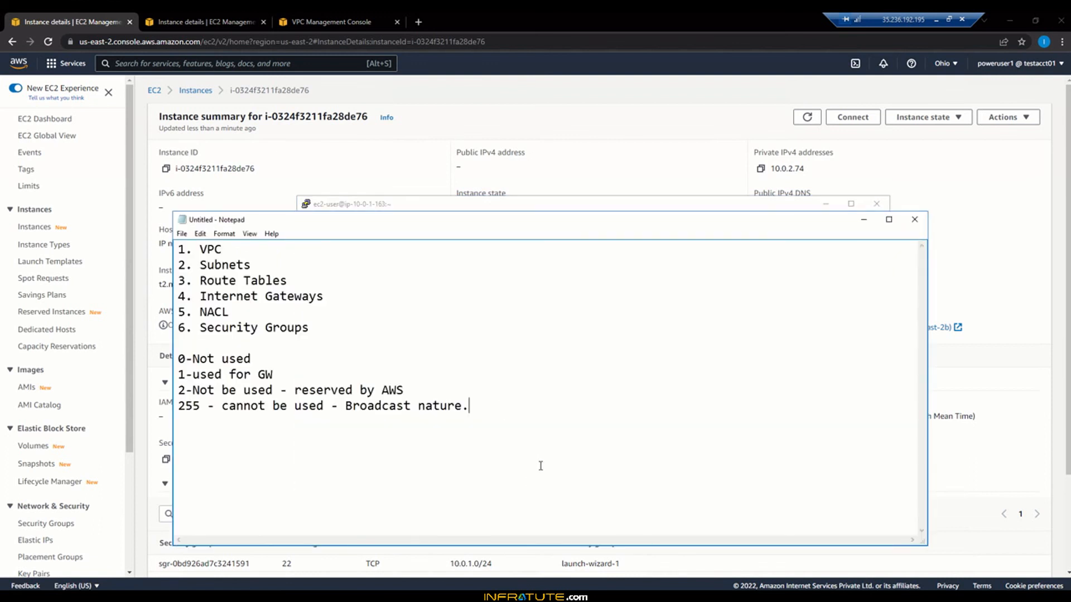
# Step: Add the lines 'Bastion' and 'Jump' to the Notepad notes
pyautogui.write('Bastion')
pyautogui.press('Return')
pyautogui.write('Jump')
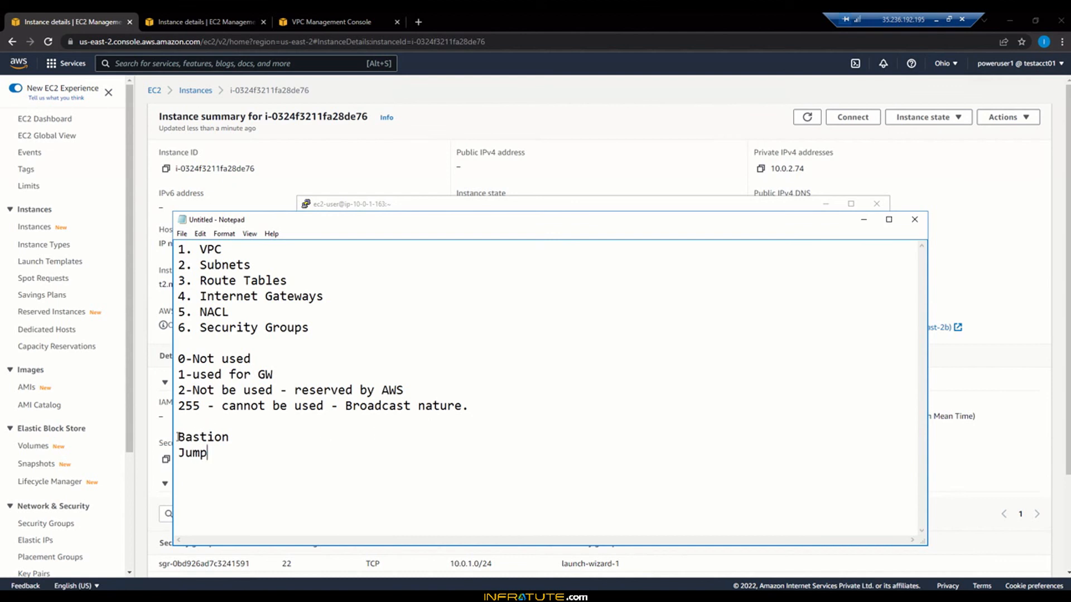
pyautogui.moveTo(178, 437); pyautogui.dragTo(219, 453)
pyautogui.click(219, 453)
# Step: Minimize Notepad, clear the bastion's PuTTY terminal, and move the PuTTY window up and left
pyautogui.click(865, 222)
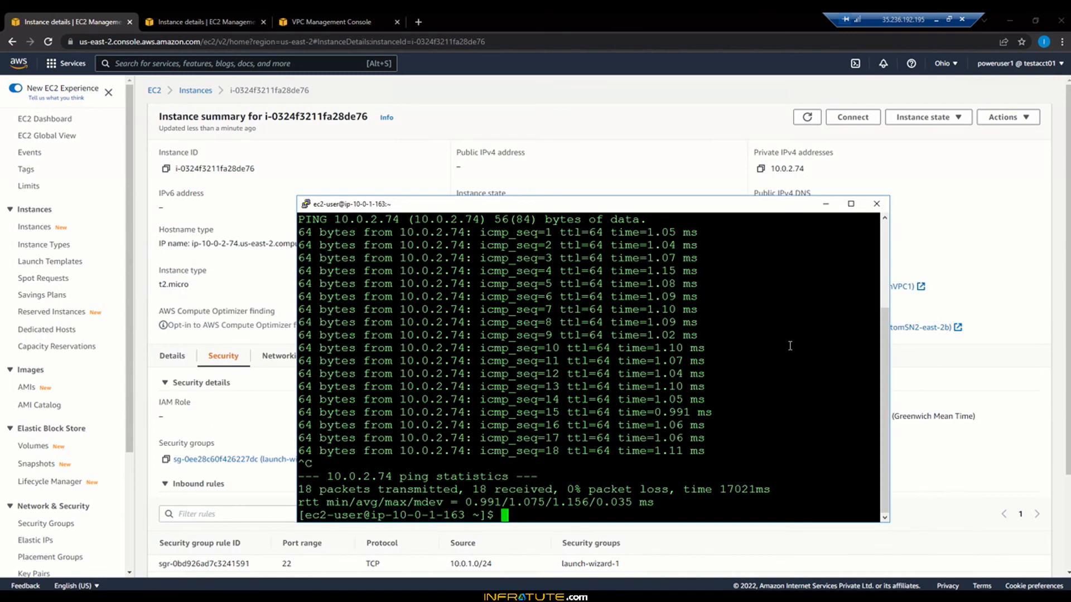
pyautogui.write('clear')
pyautogui.press('Return')
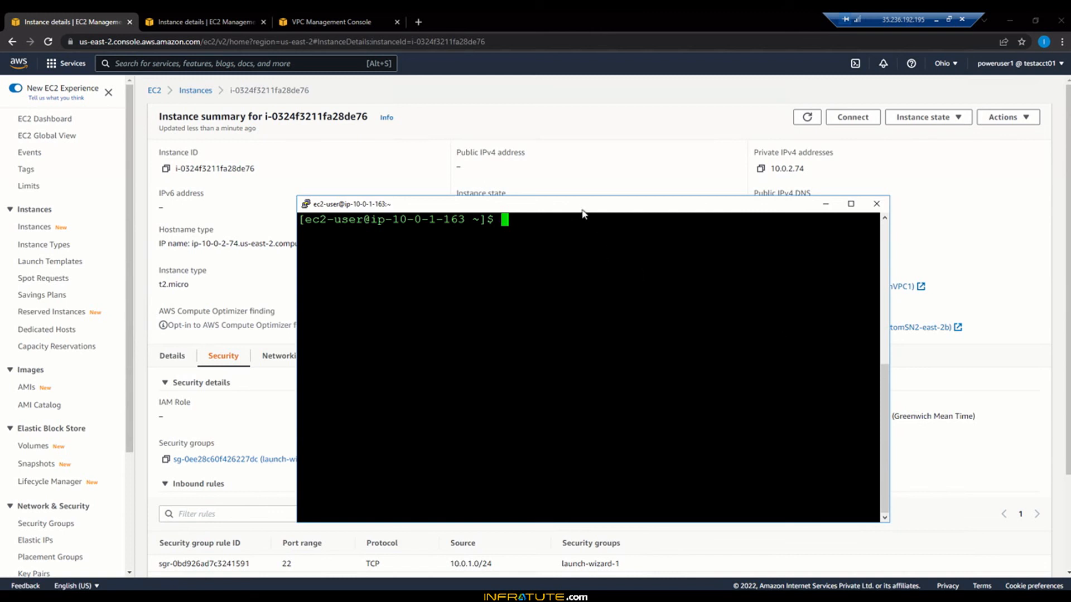
pyautogui.moveTo(578, 205); pyautogui.dragTo(534, 146)
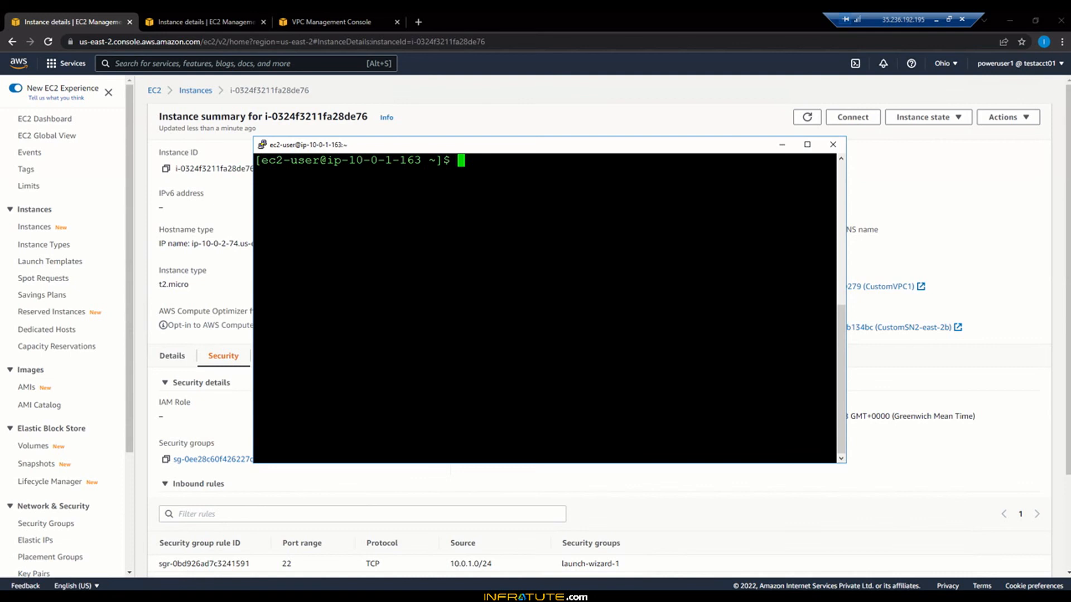
pyautogui.click(7, 597)
# Step: Launch WinSCP, choose the SCP protocol and start the host name with ec2-user@
pyautogui.write('winscp')
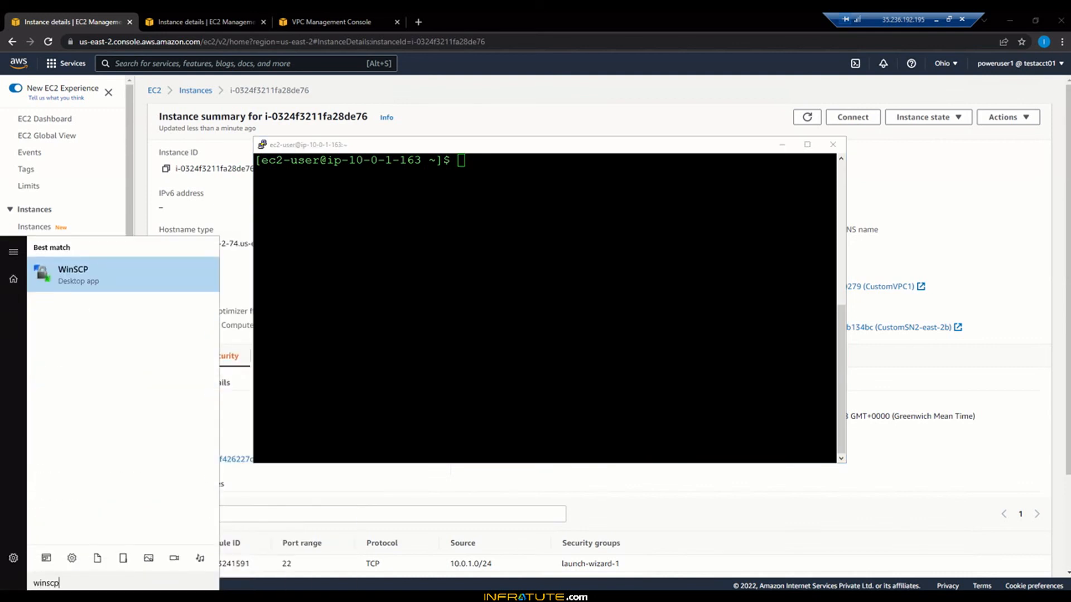
pyautogui.press('Return')
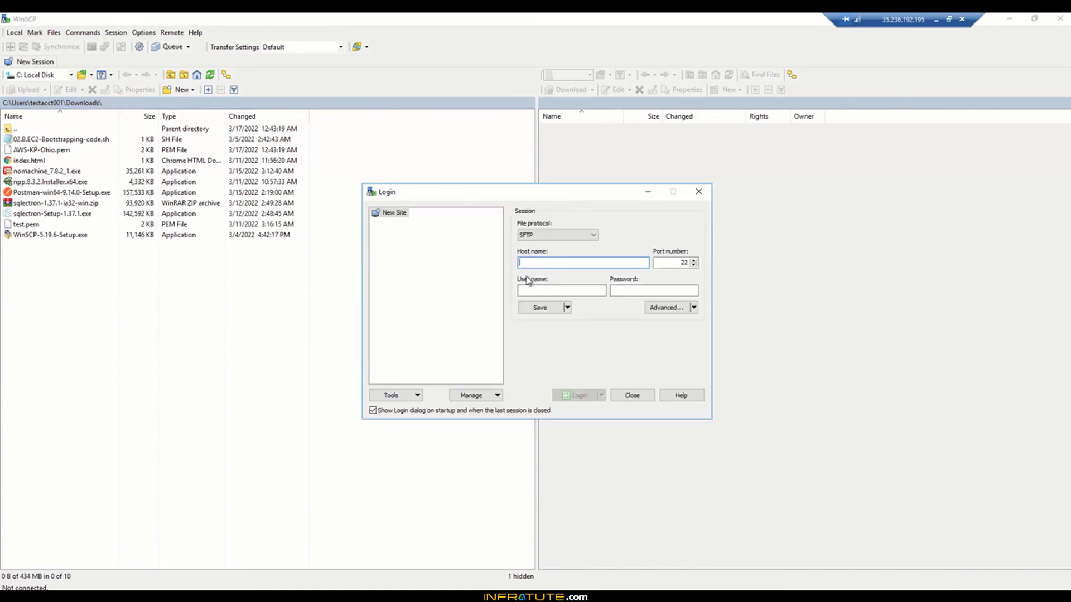
pyautogui.click(549, 236)
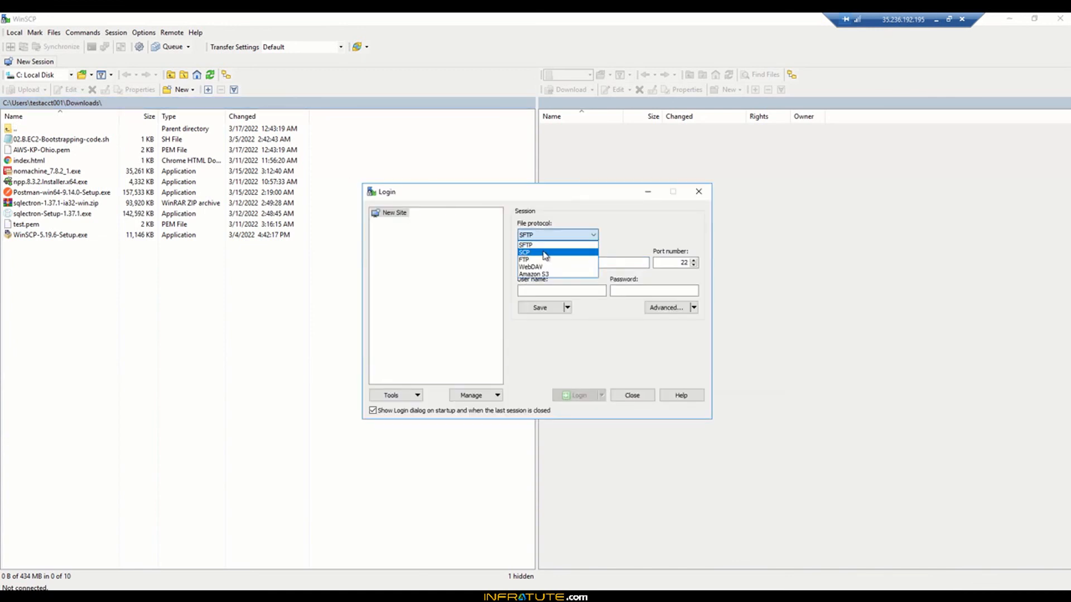
pyautogui.click(546, 254)
pyautogui.click(541, 264)
pyautogui.write('e')
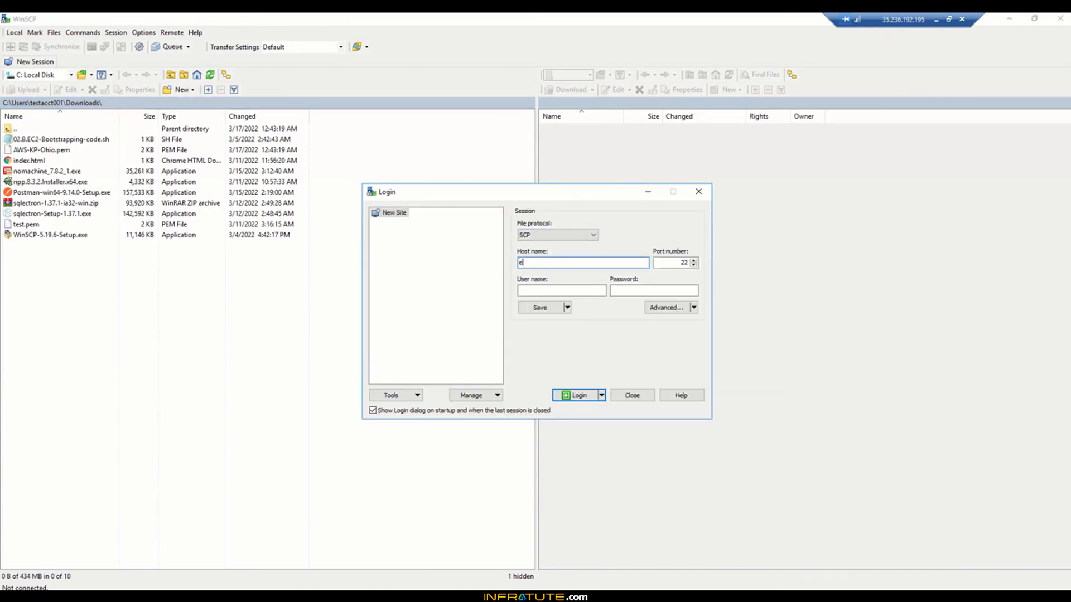
pyautogui.write('c2-user@')
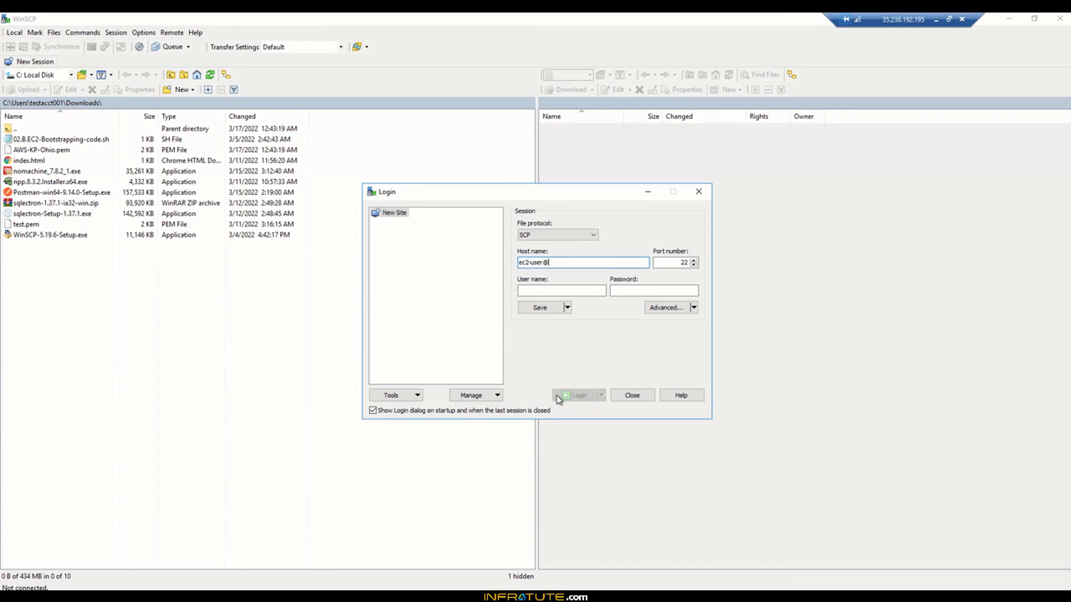
# Step: Fill in the bastion's public IP 18.119.102.204 as host, ec2-user as user, plus the password
pyautogui.click(373, 596)
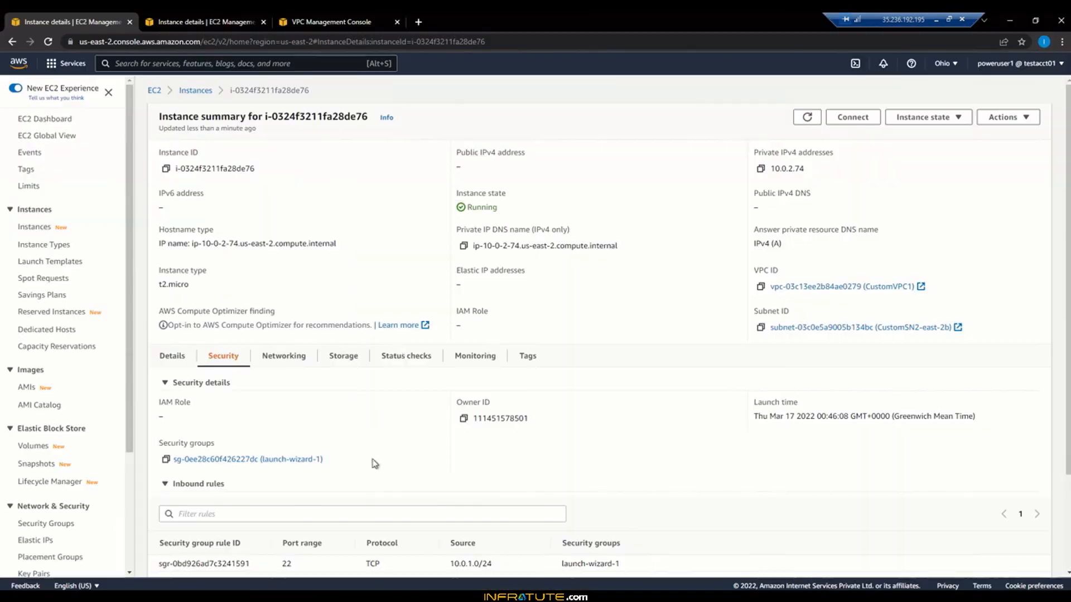
pyautogui.click(193, 21)
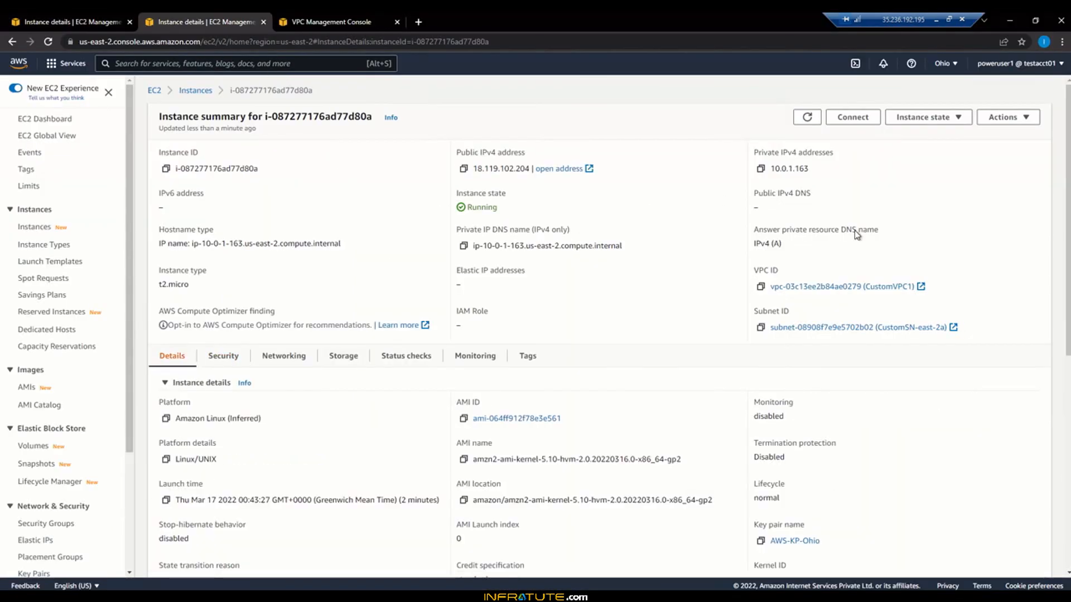
pyautogui.click(462, 168)
pyautogui.click(399, 596)
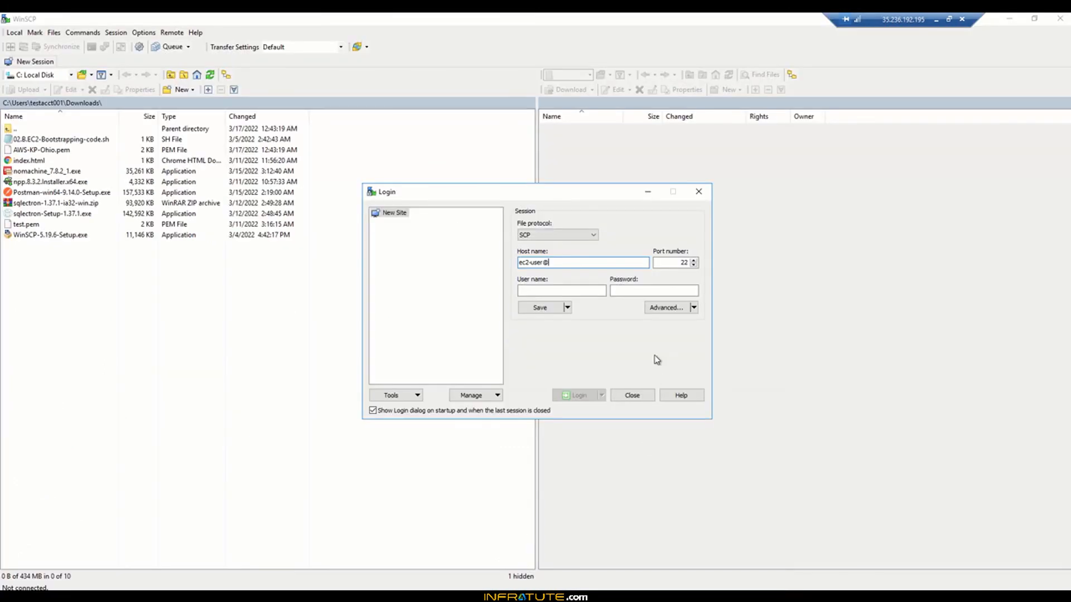
pyautogui.hotkey('ctrl', 'v')
pyautogui.click(576, 291)
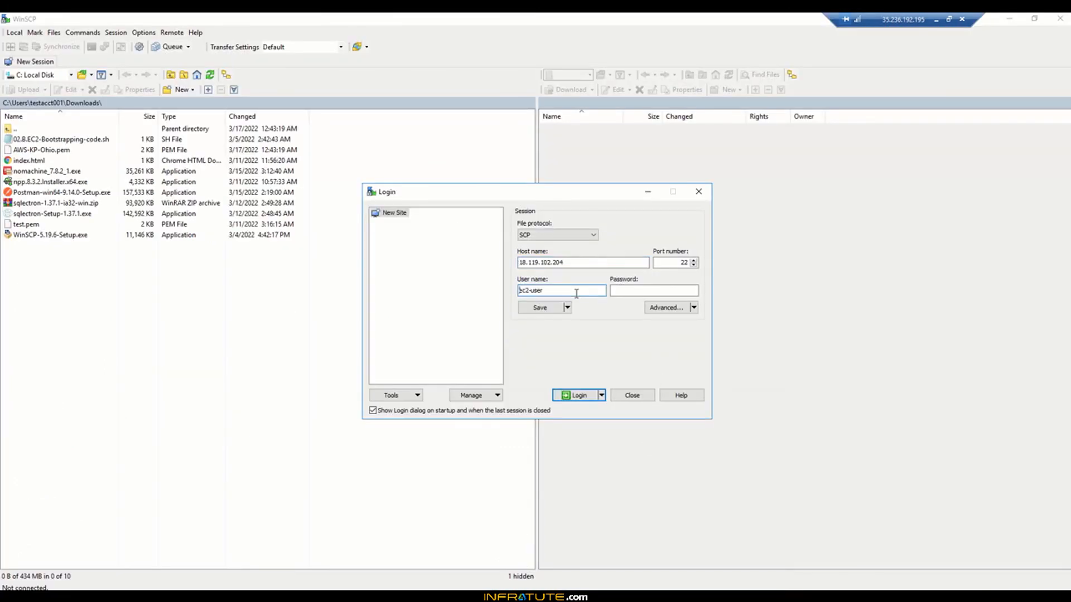
pyautogui.click(625, 291)
pyautogui.write('*********')
# Step: Enable agent forwarding, select the AWS-KP-Ohio-Priv.ppk private key, and log in
pyautogui.click(694, 307)
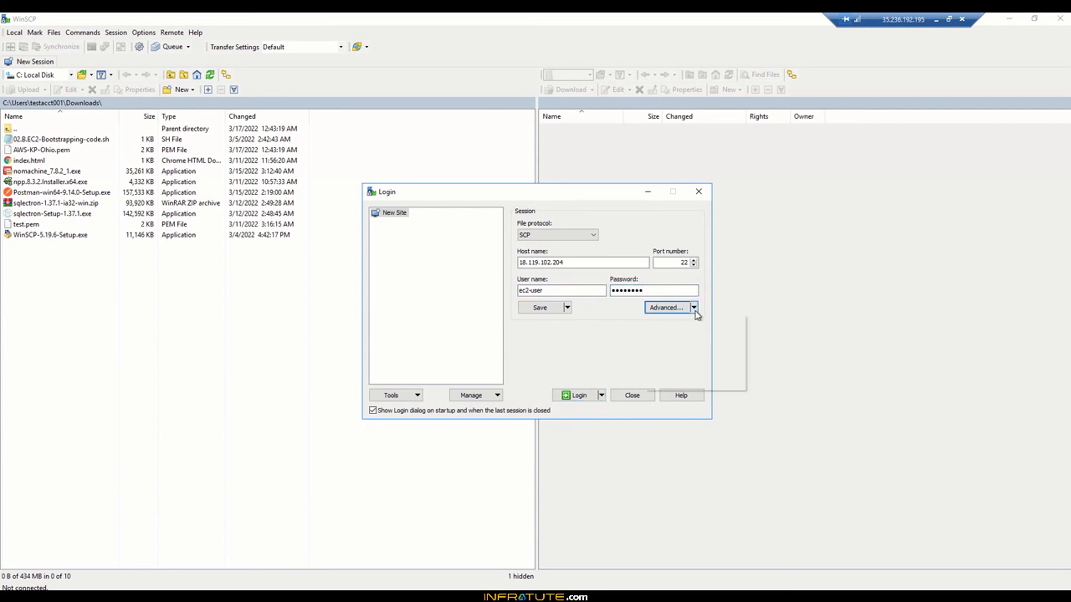
pyautogui.click(681, 332)
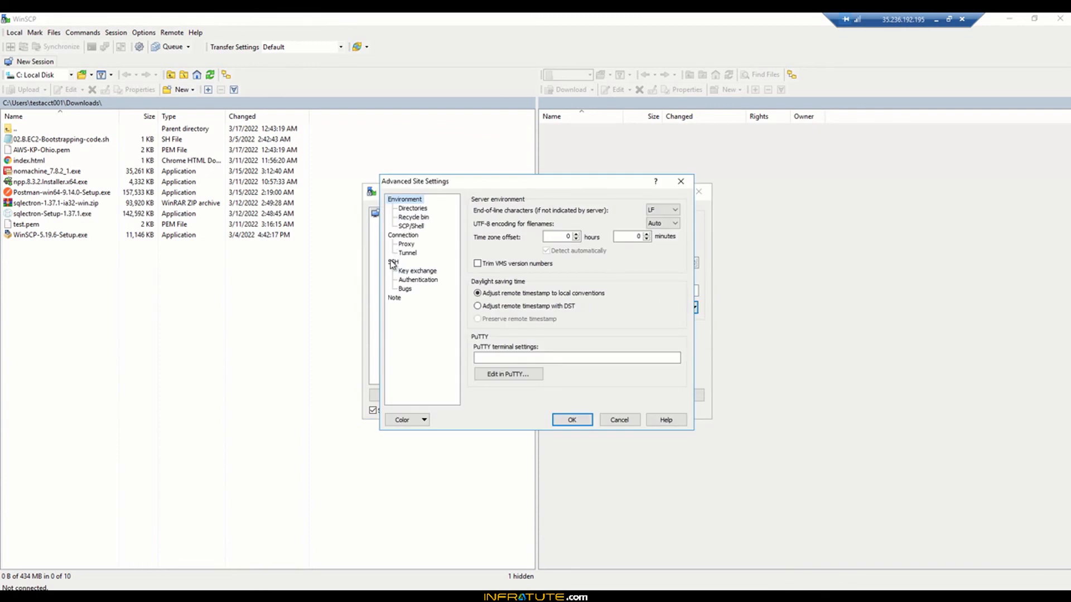
pyautogui.click(420, 280)
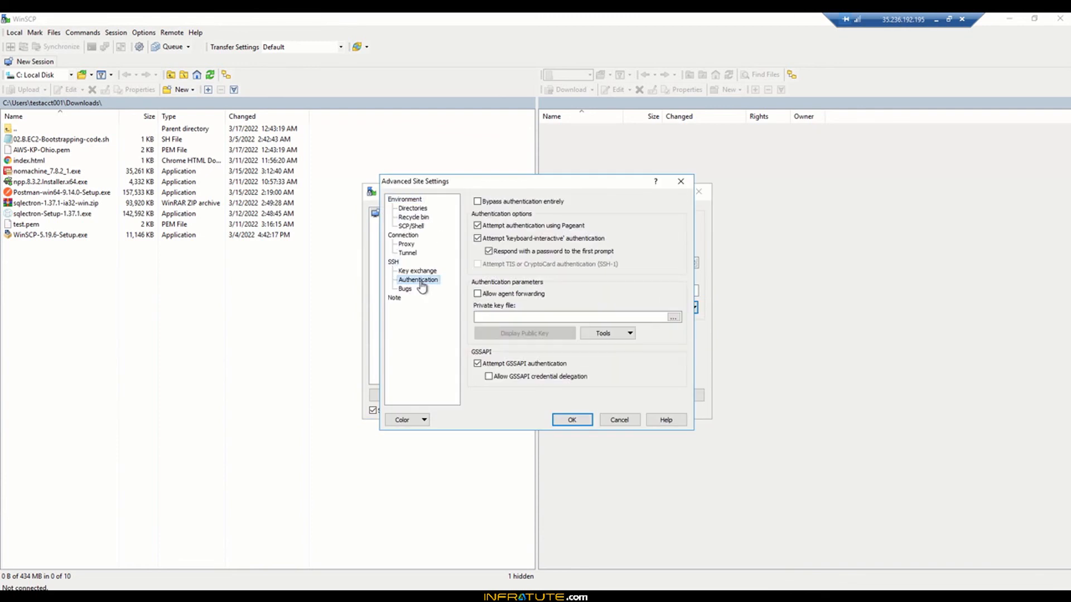
pyautogui.click(506, 296)
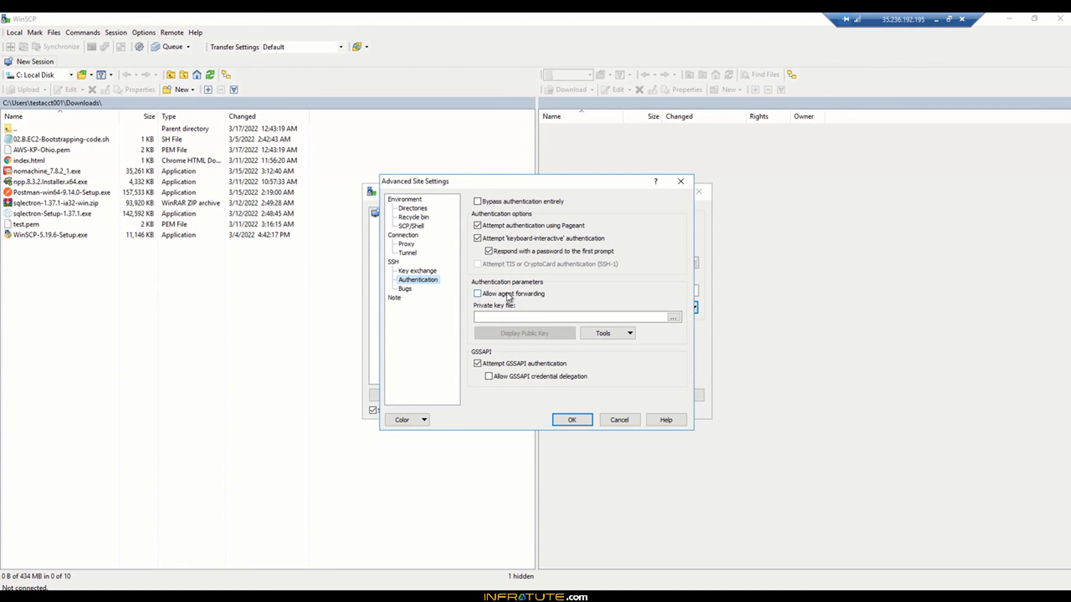
pyautogui.click(673, 317)
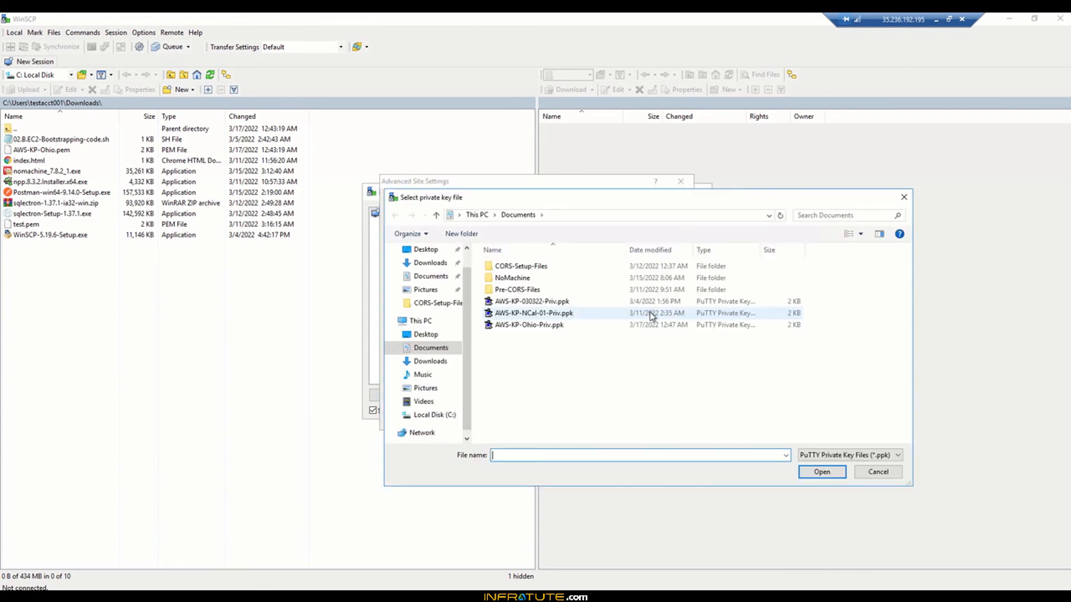
pyautogui.click(544, 326)
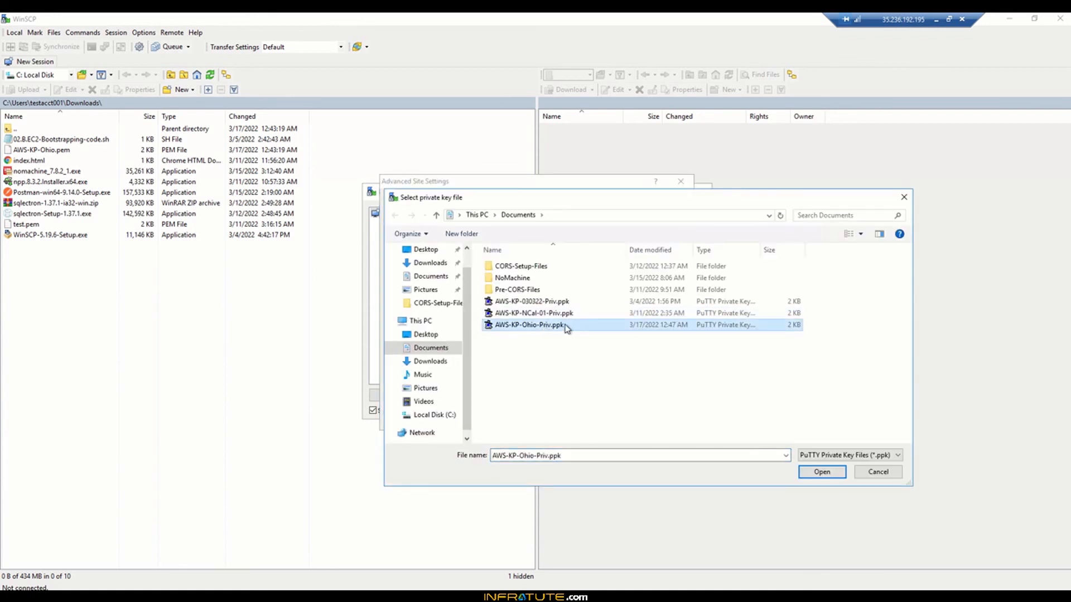
pyautogui.click(821, 472)
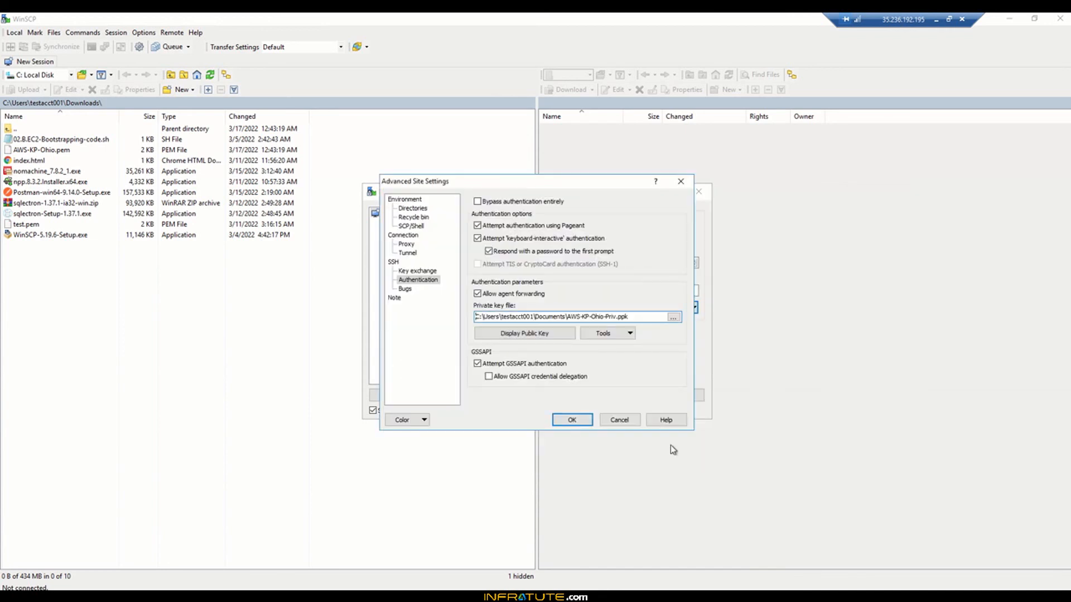
pyautogui.click(572, 420)
pyautogui.click(580, 395)
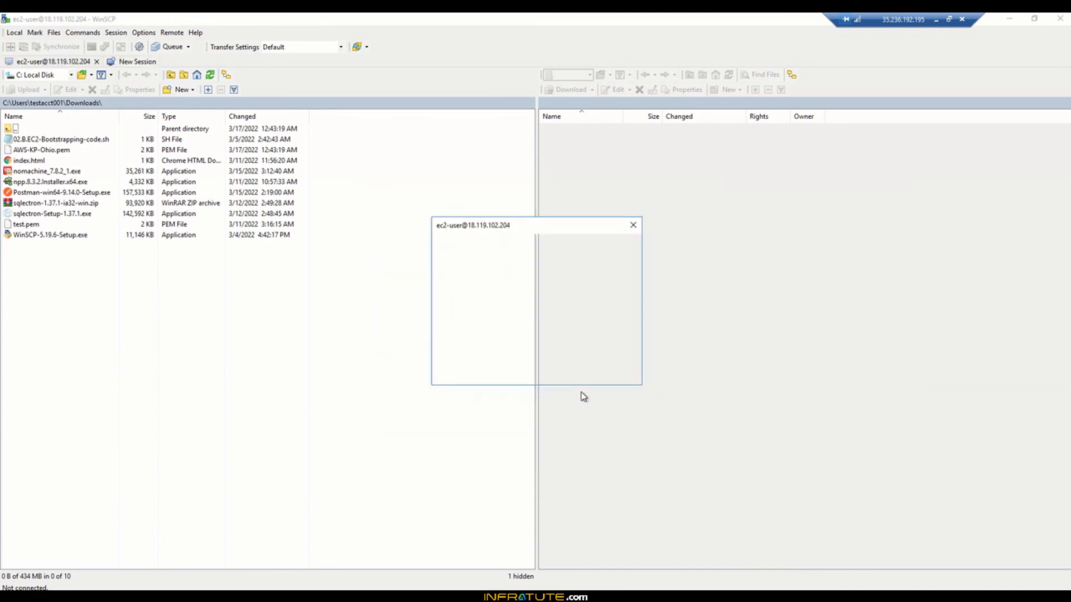
# Step: Trust the bastion's host key and enter the key passphrase
pyautogui.click(494, 387)
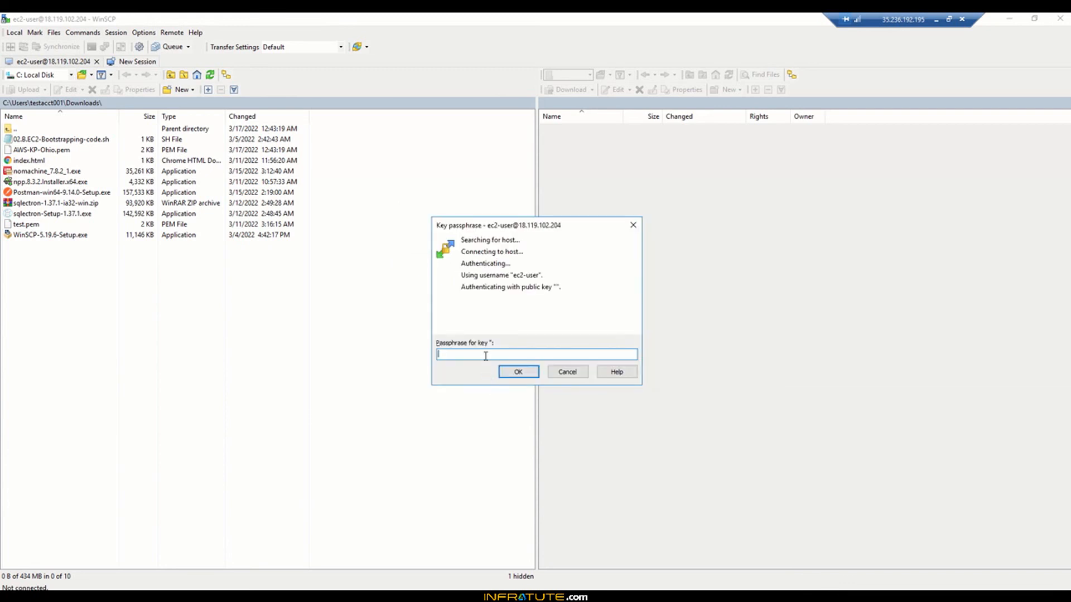
pyautogui.write('********')
pyautogui.click(510, 373)
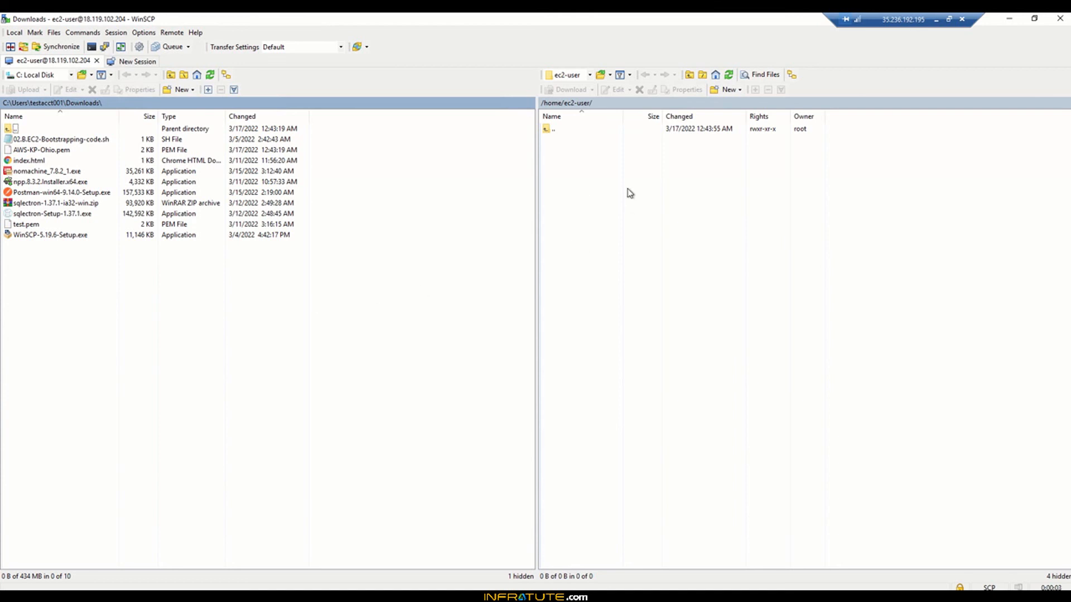
# Step: Upload AWS-KP-Ohio.pem to /home/ec2-user/ on the bastion and minimize WinSCP
pyautogui.click(42, 149)
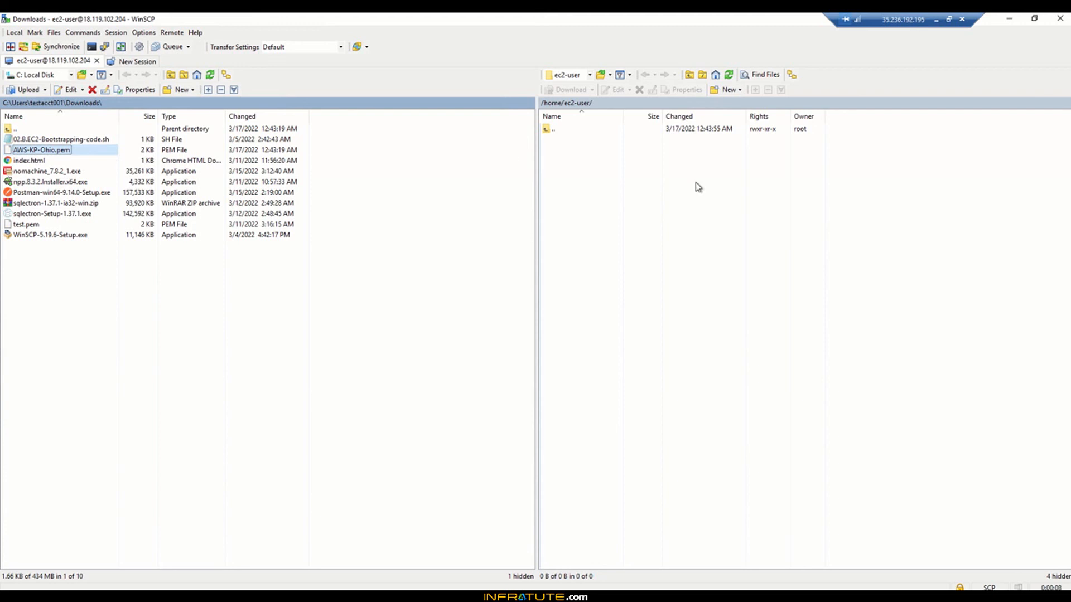
pyautogui.moveTo(100, 153); pyautogui.dragTo(656, 175)
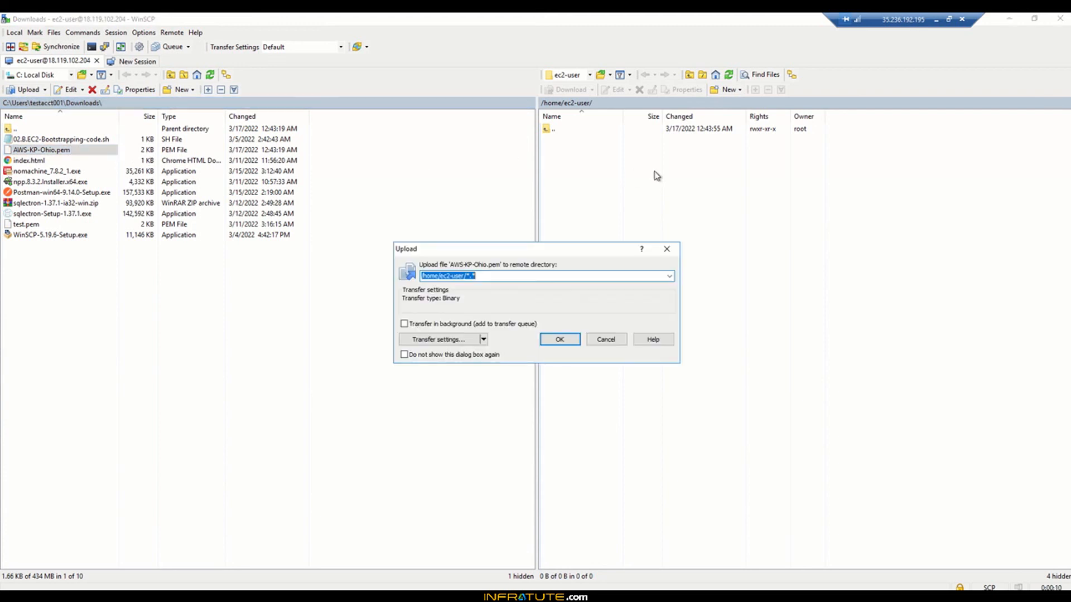
pyautogui.click(568, 342)
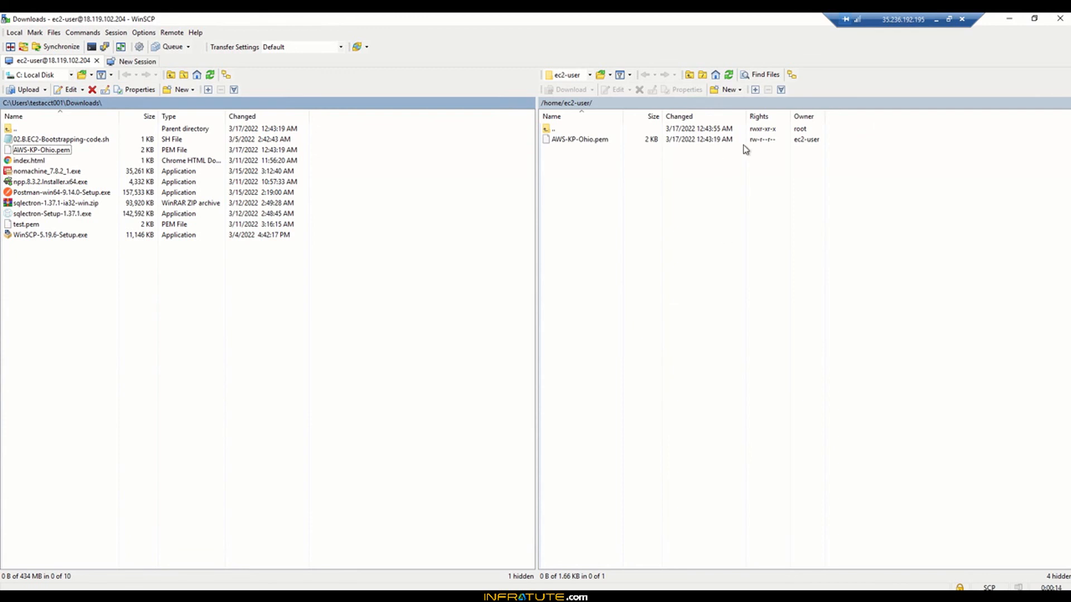
pyautogui.click(1010, 20)
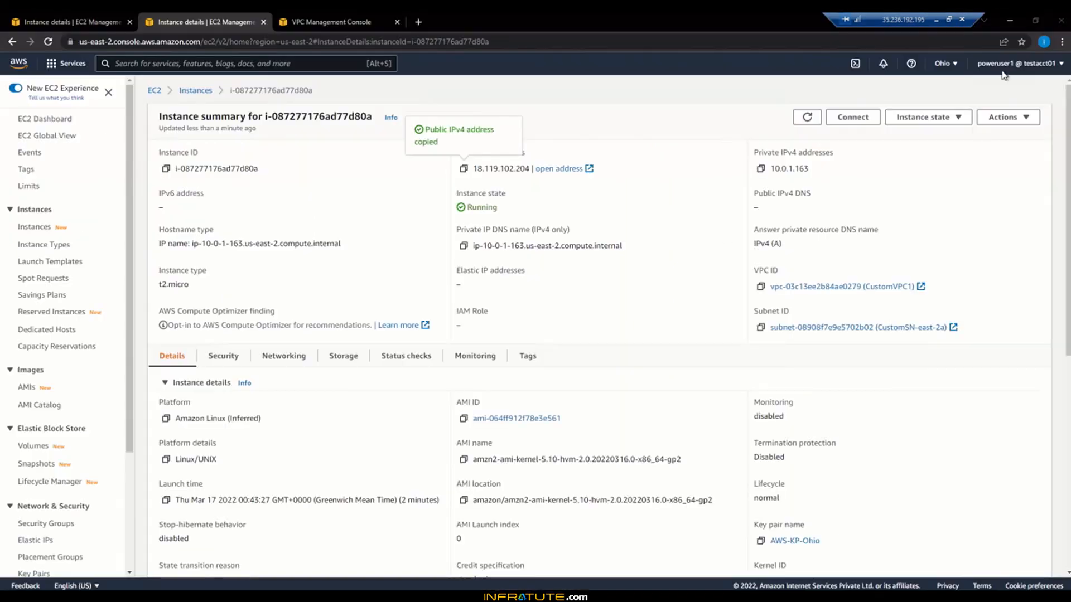
# Step: In the bastion terminal, list the home folder with ls and ls -lrt
pyautogui.click(357, 596)
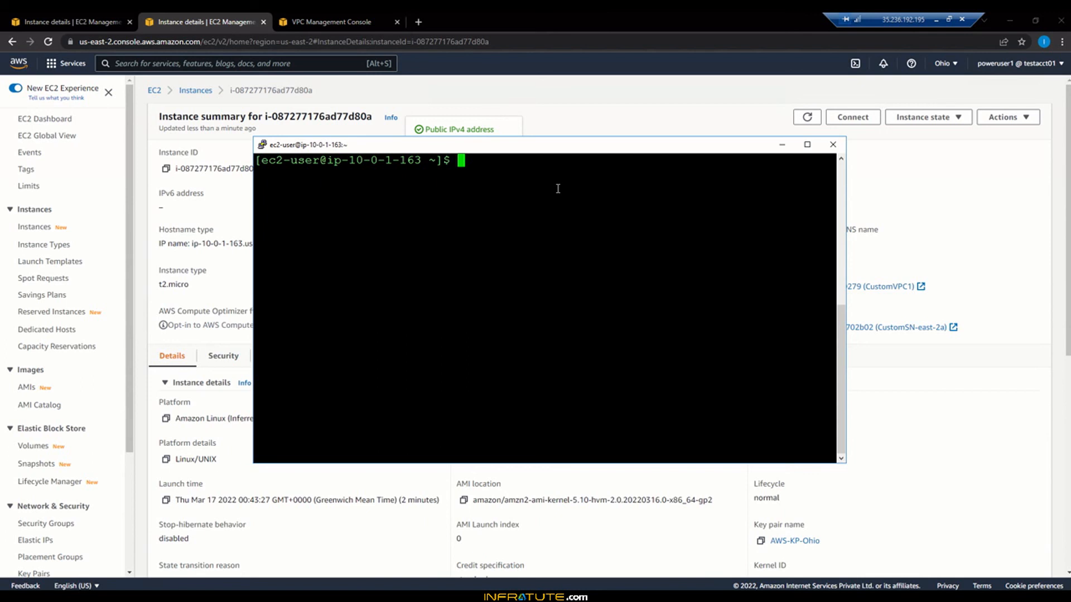
pyautogui.write('ls')
pyautogui.press('Return')
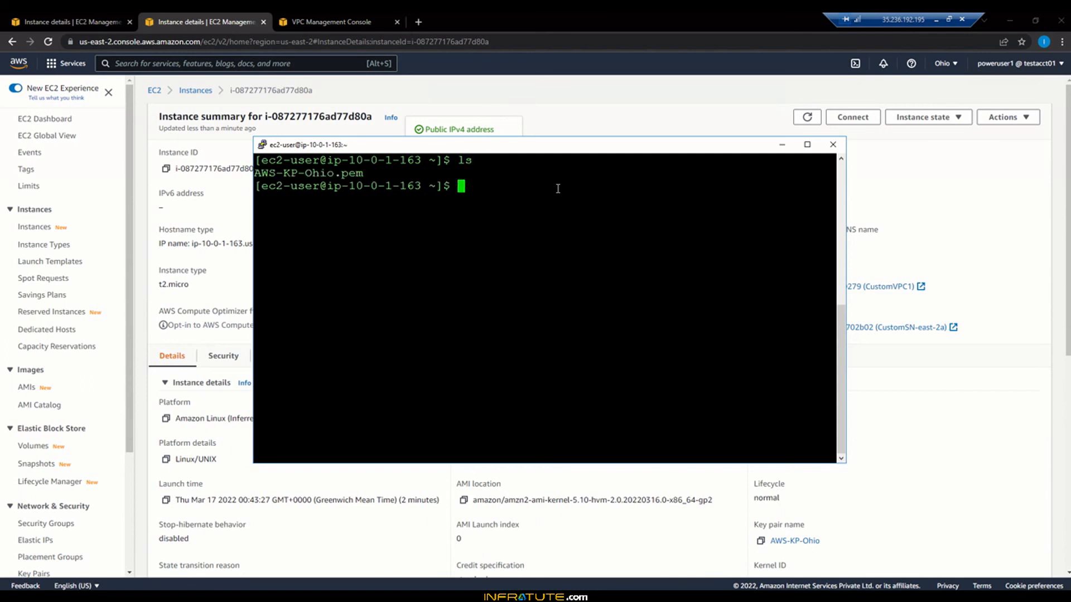
pyautogui.write('ls -lrt')
pyautogui.press('Return')
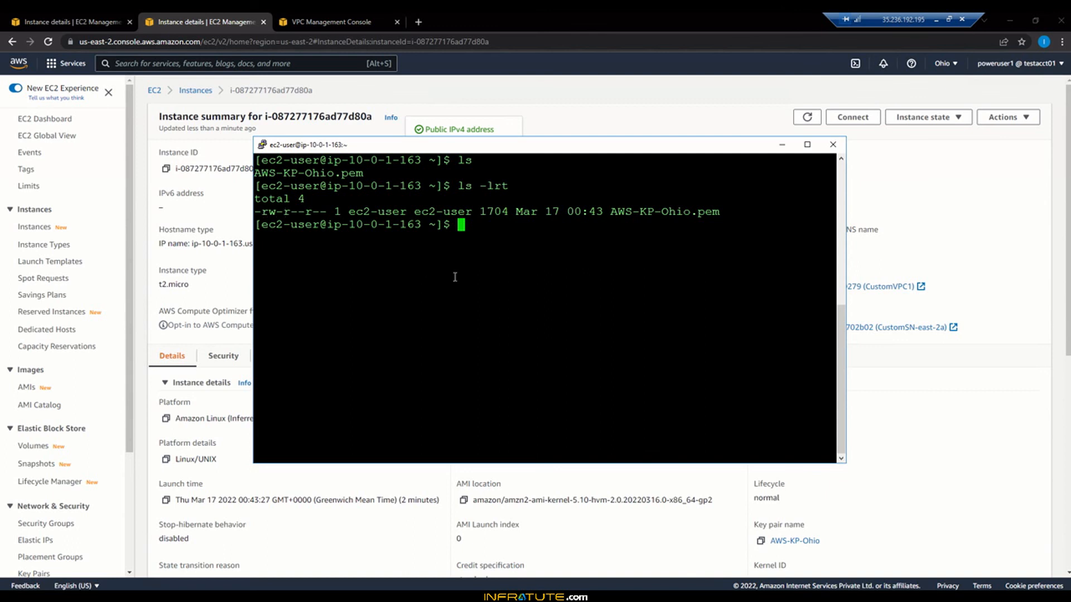
# Step: Set AWS-KP-Ohio.pem permissions to 600 with chmod
pyautogui.write('chomd')
pyautogui.press('BackSpace')
pyautogui.press('BackSpace')
pyautogui.press('BackSpace')
pyautogui.press('BackSpace')
pyautogui.write('mod 600 AW')
pyautogui.press('Tab')
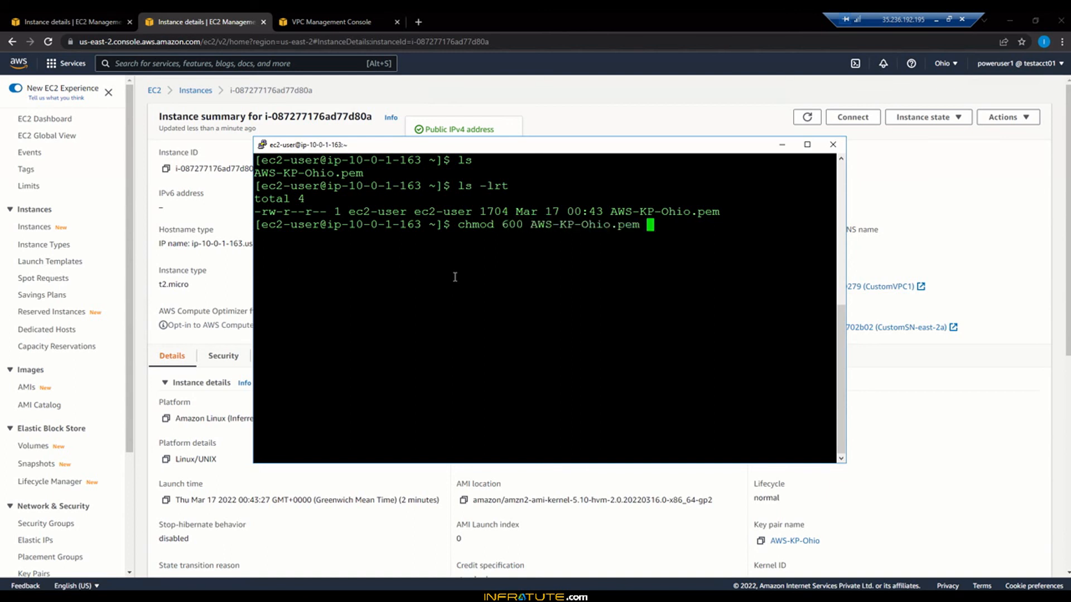
pyautogui.press('Return')
pyautogui.write('c')
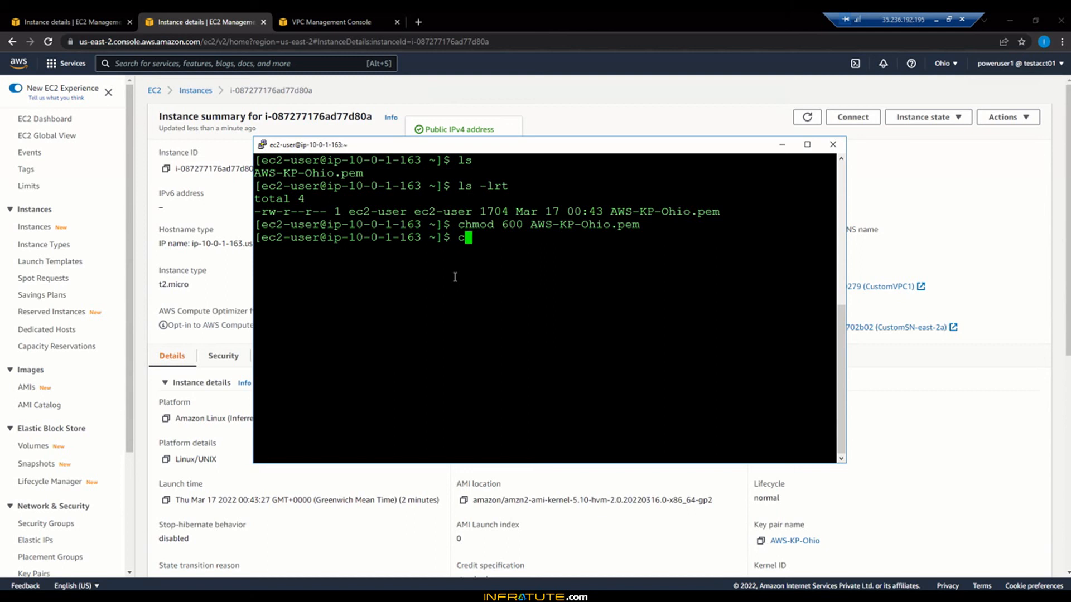
pyautogui.press('BackSpace')
# Step: Start the command ssh -i AWS-KP-Ohio.pem ec2-user@ in the terminal
pyautogui.write('ssh -i AWS')
pyautogui.press('Tab')
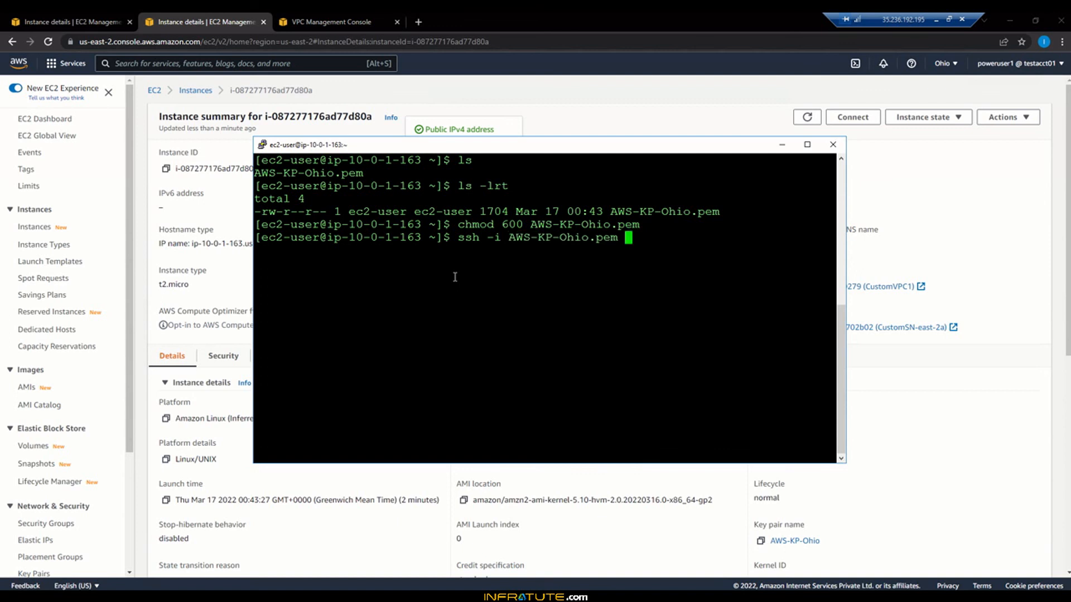
pyautogui.write('ec2-user@')
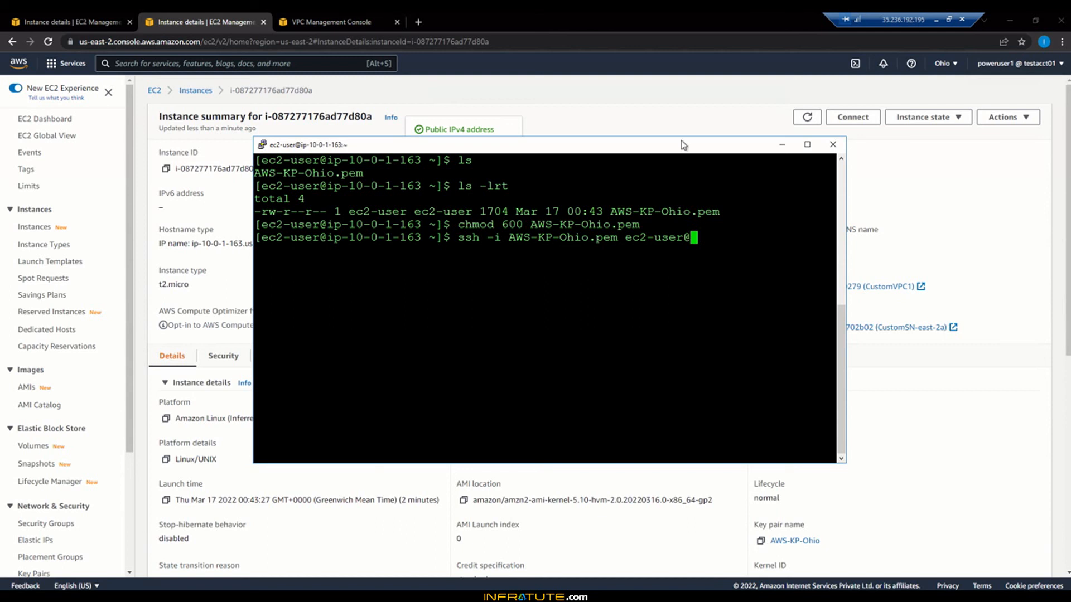
pyautogui.click(893, 185)
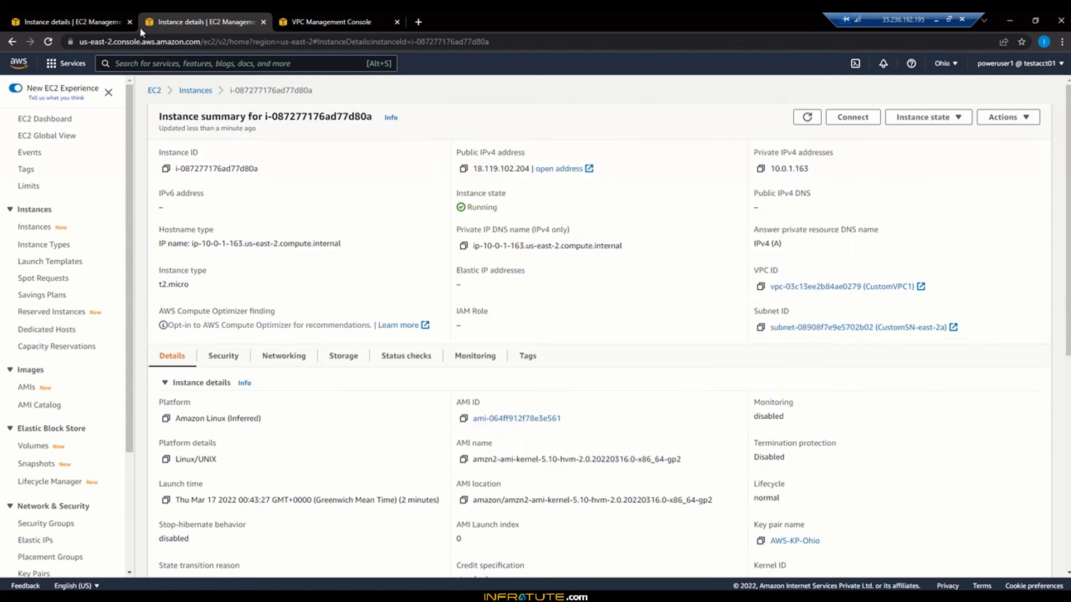
pyautogui.click(74, 19)
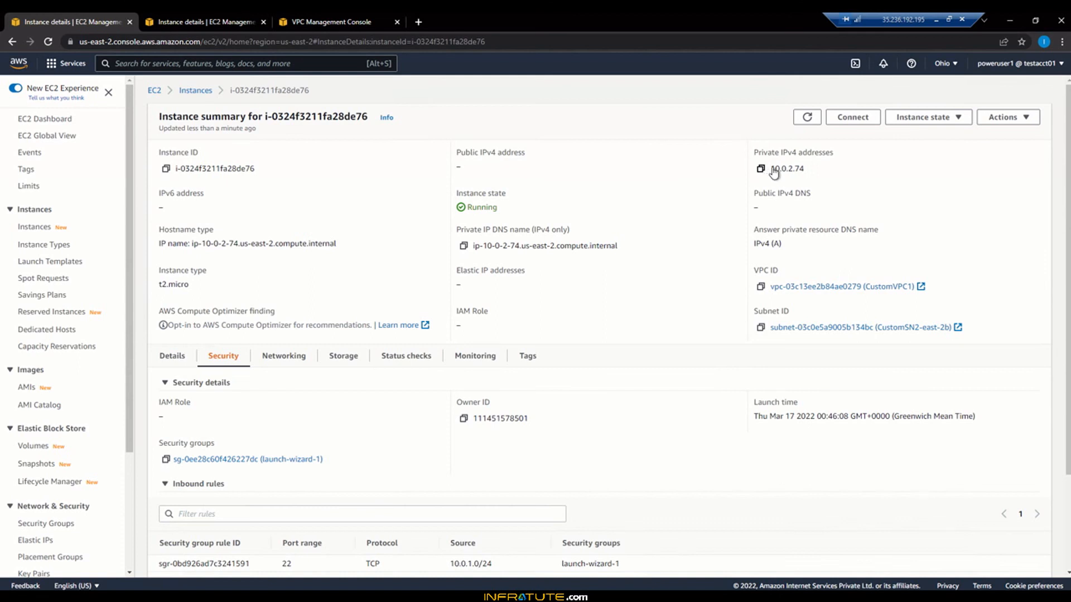
pyautogui.hotkey('alt', 'Tab')
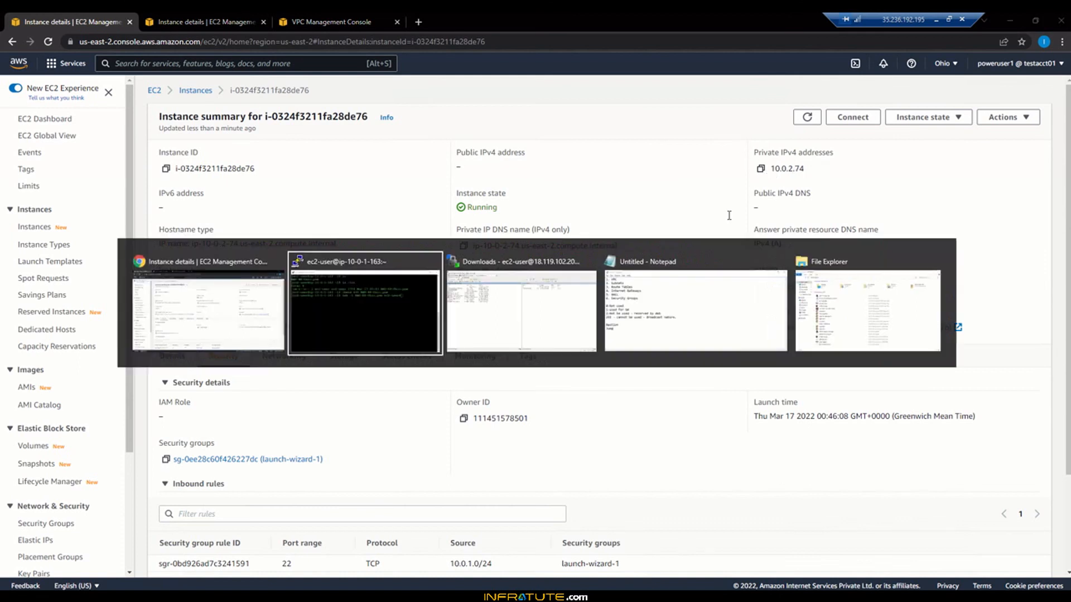
pyautogui.write('10')
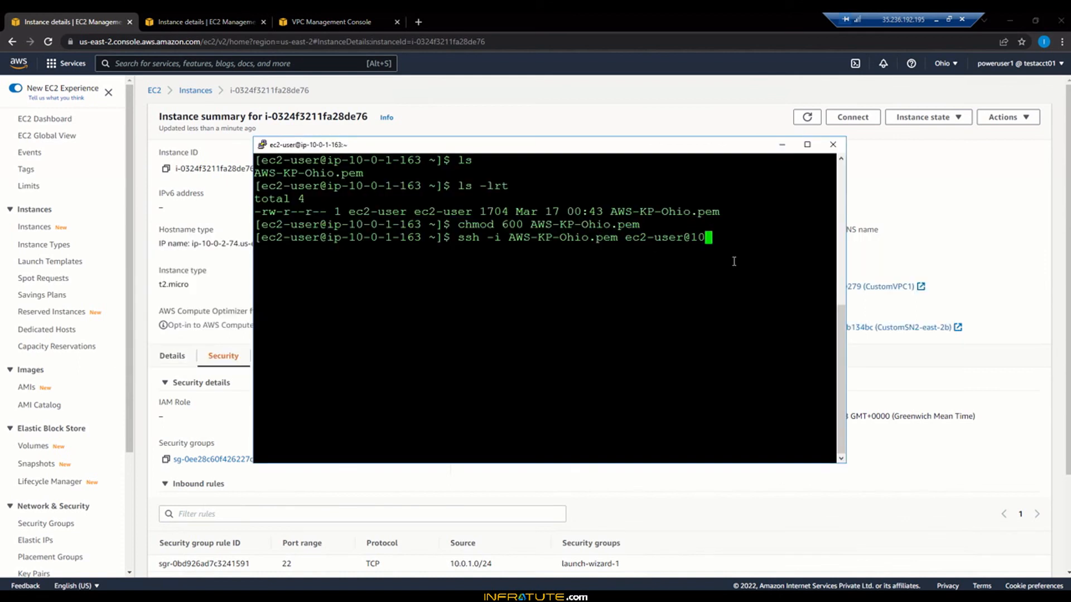
pyautogui.write('.0.2.74')
pyautogui.press('Return')
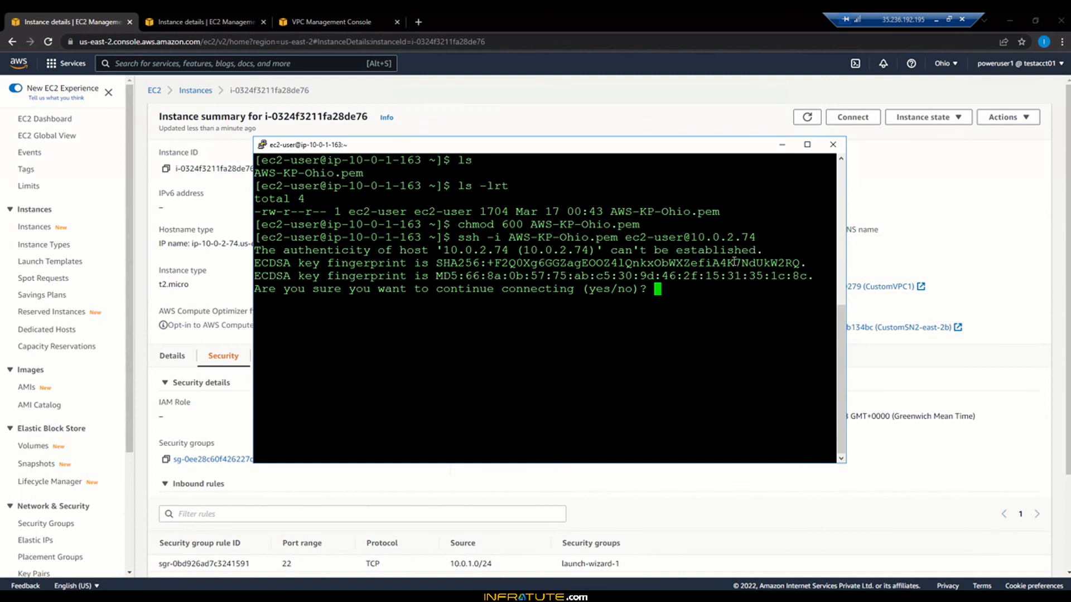
pyautogui.write('yes')
pyautogui.press('Return')
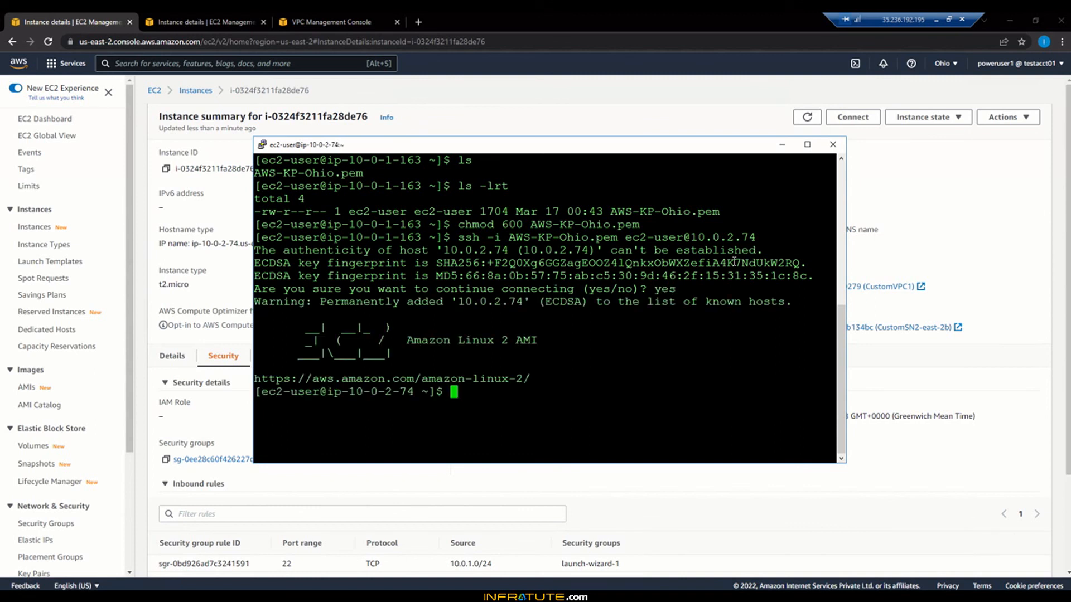
pyautogui.write('id')
pyautogui.press('Return')
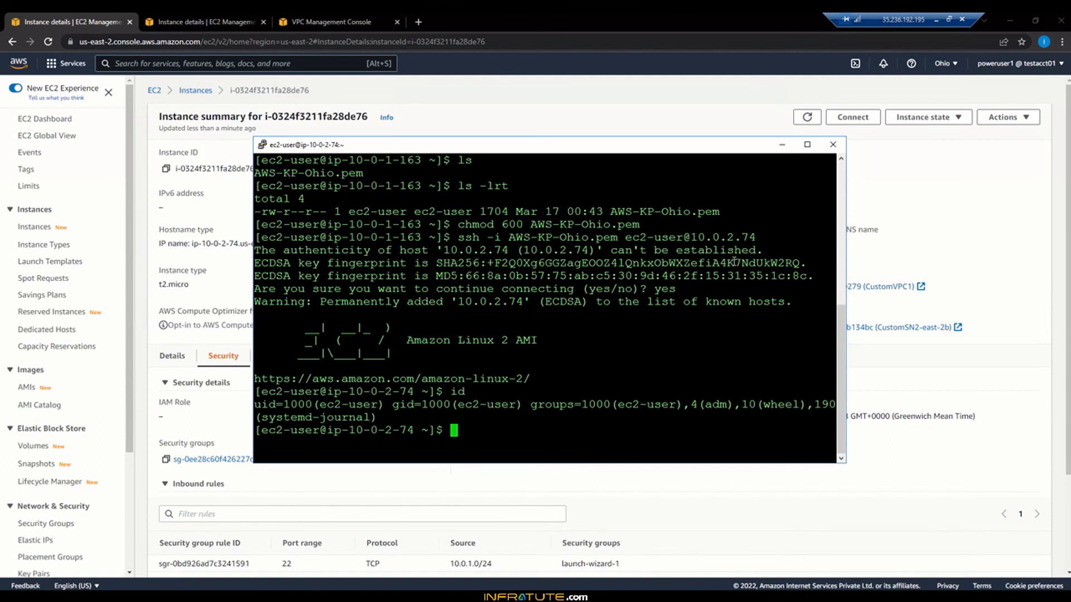